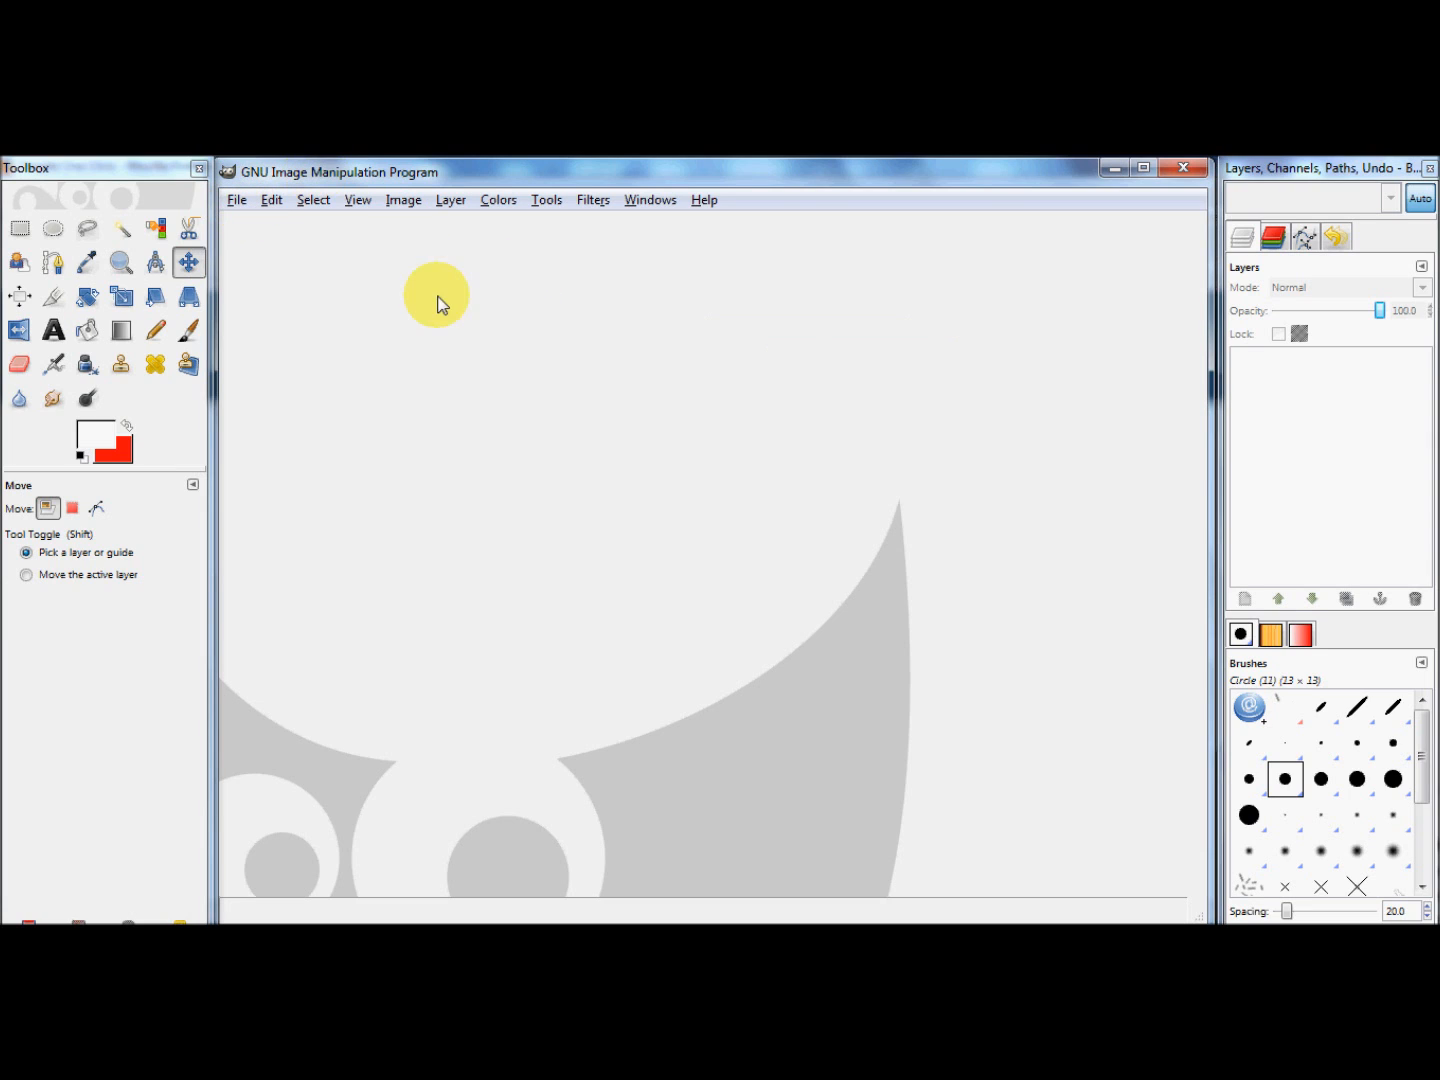
# Step: Create a new image 940 pixels wide and 198 pixels high
pyautogui.click(238, 203)
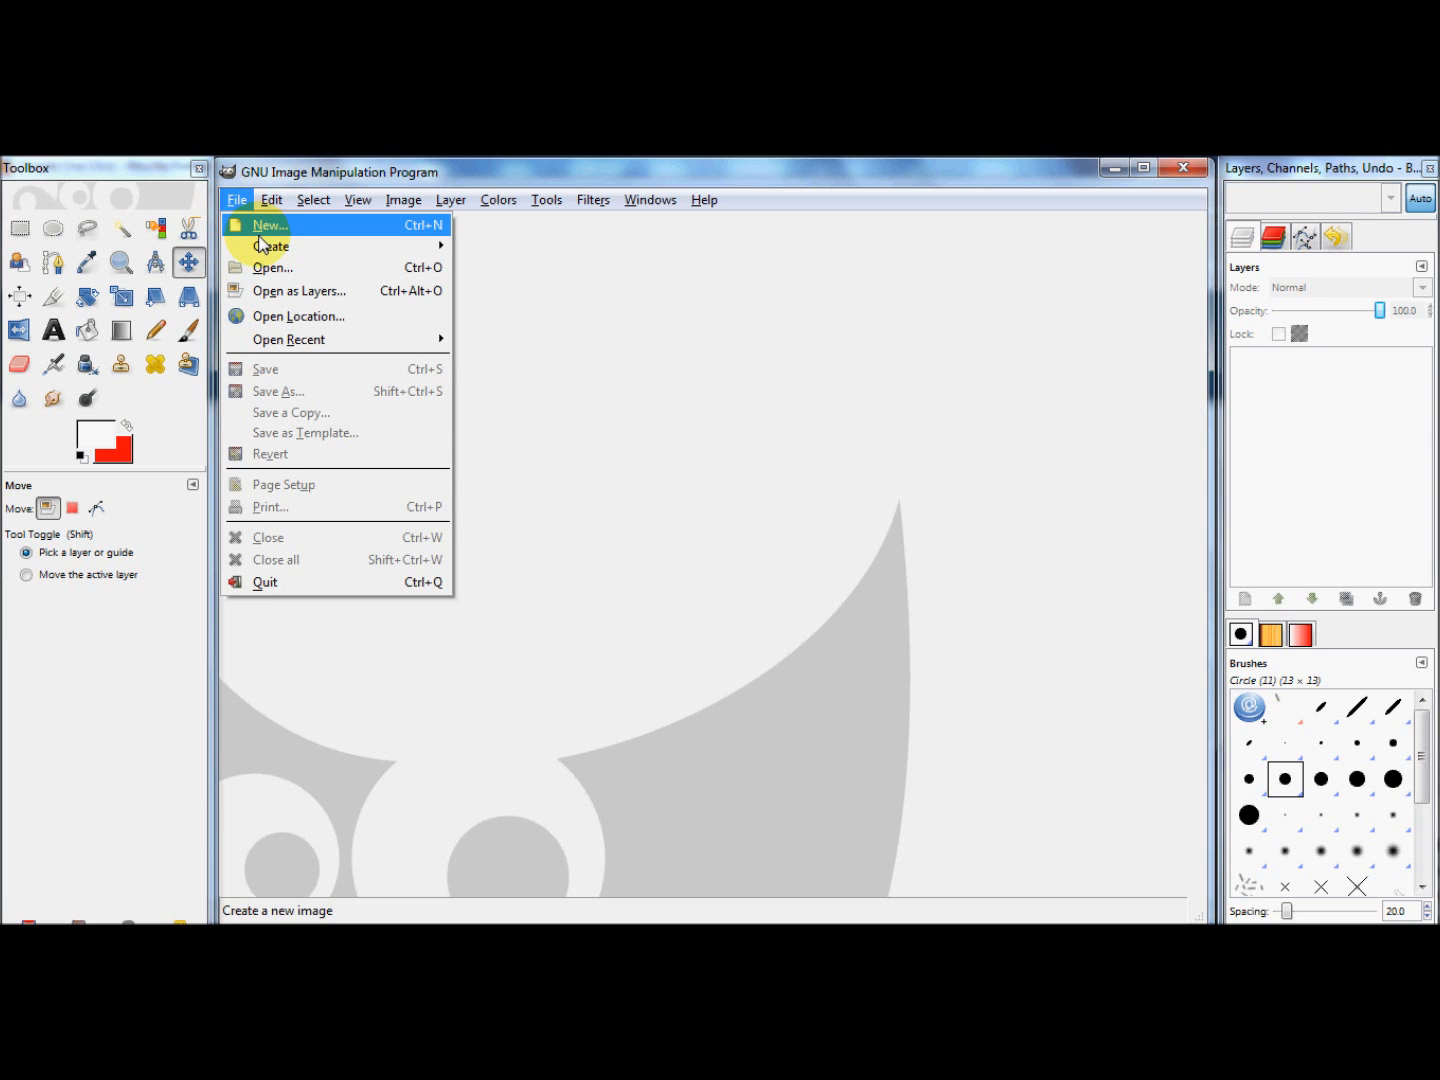
pyautogui.click(262, 226)
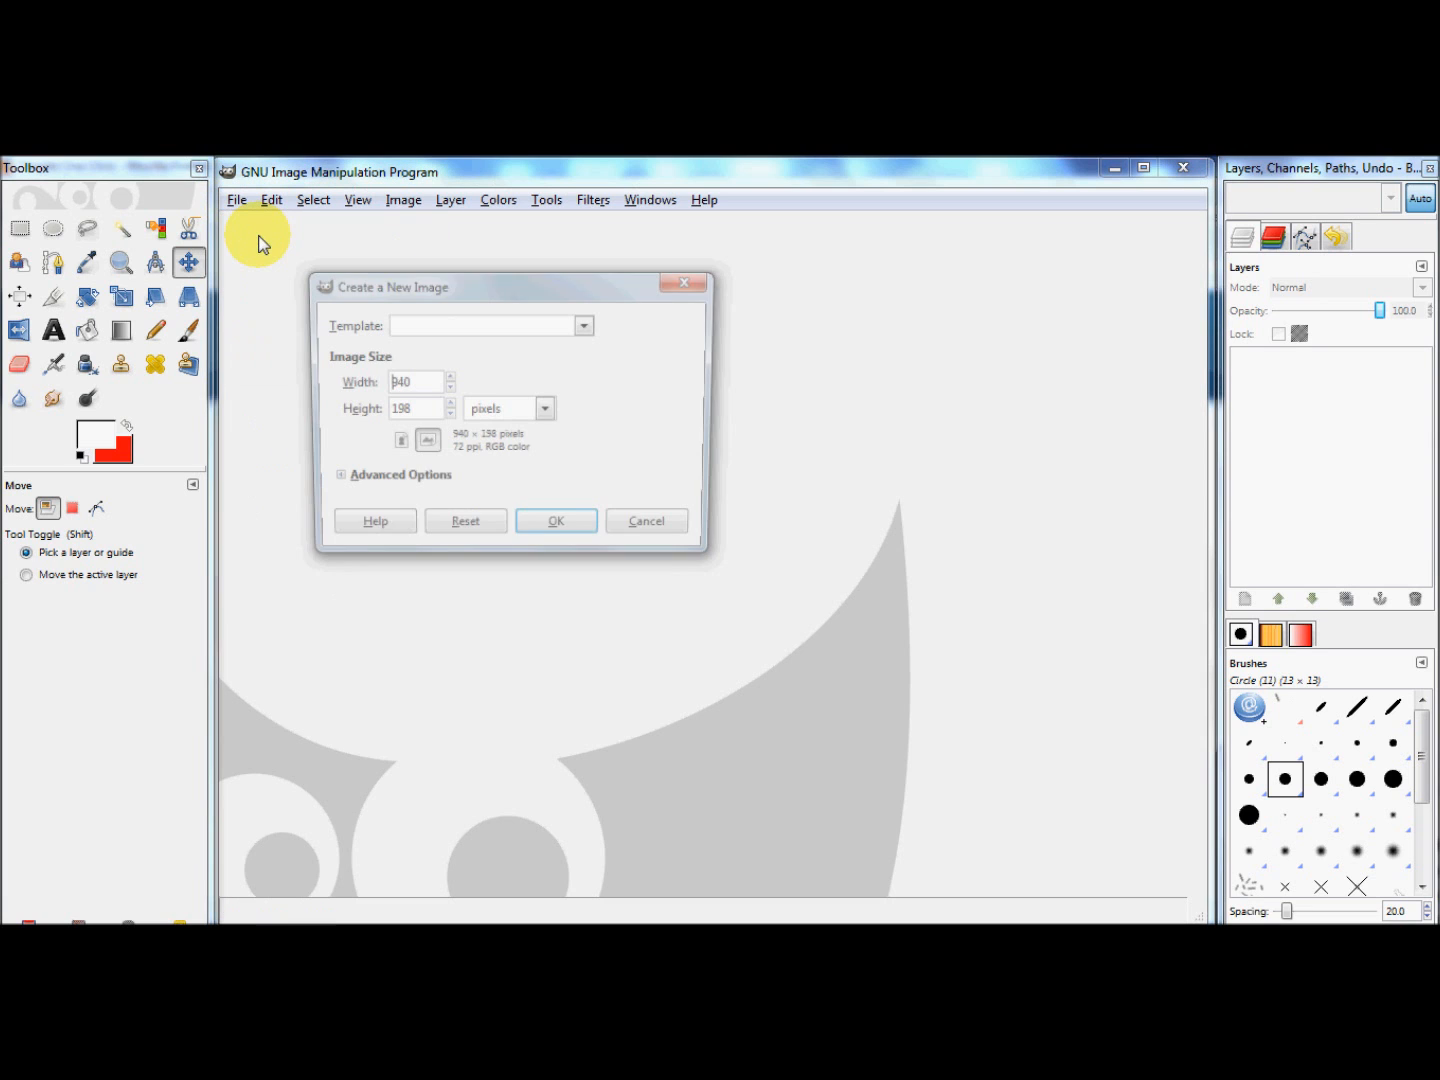
pyautogui.click(418, 408)
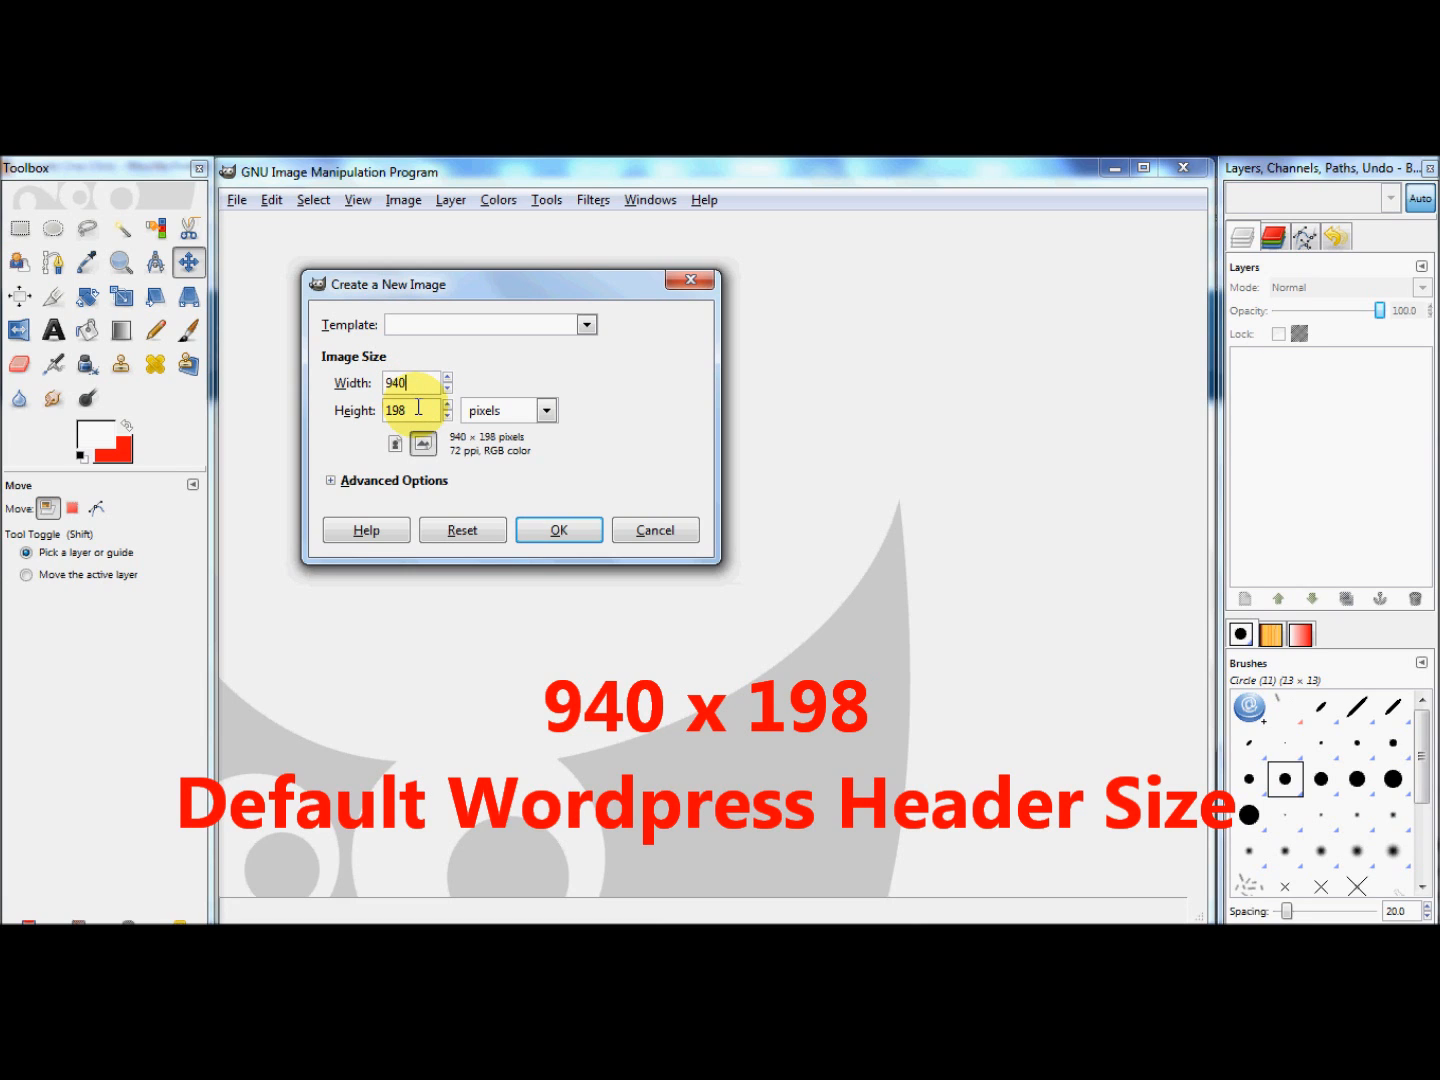
pyautogui.click(563, 531)
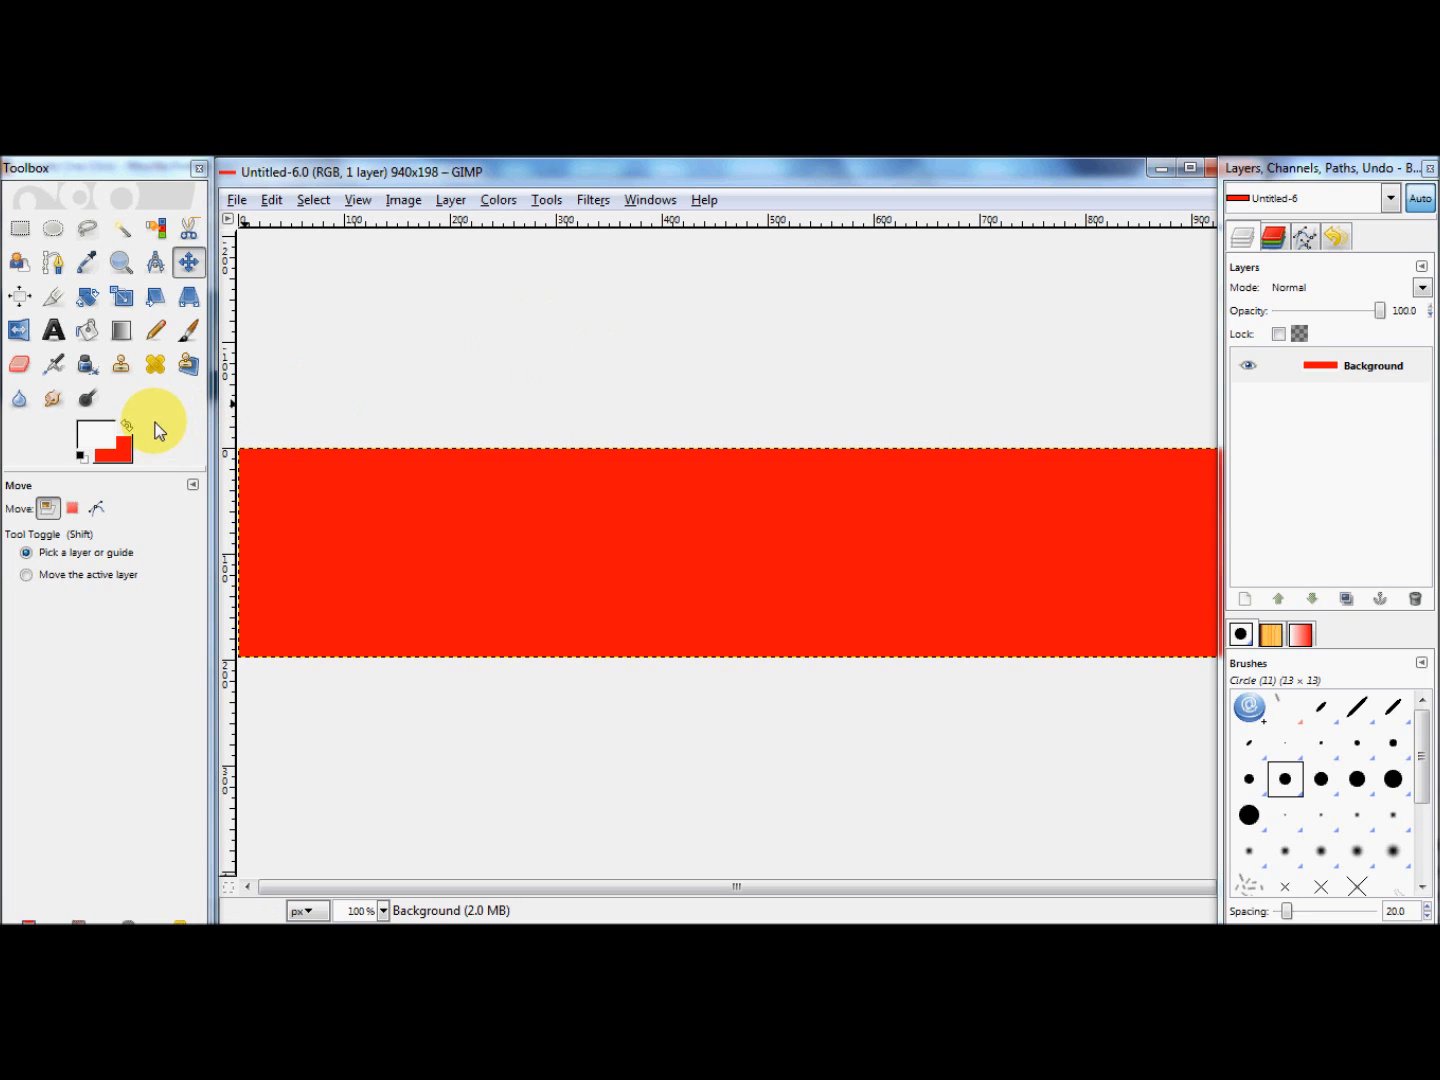
# Step: Set the background color to black (000000)
pyautogui.click(127, 449)
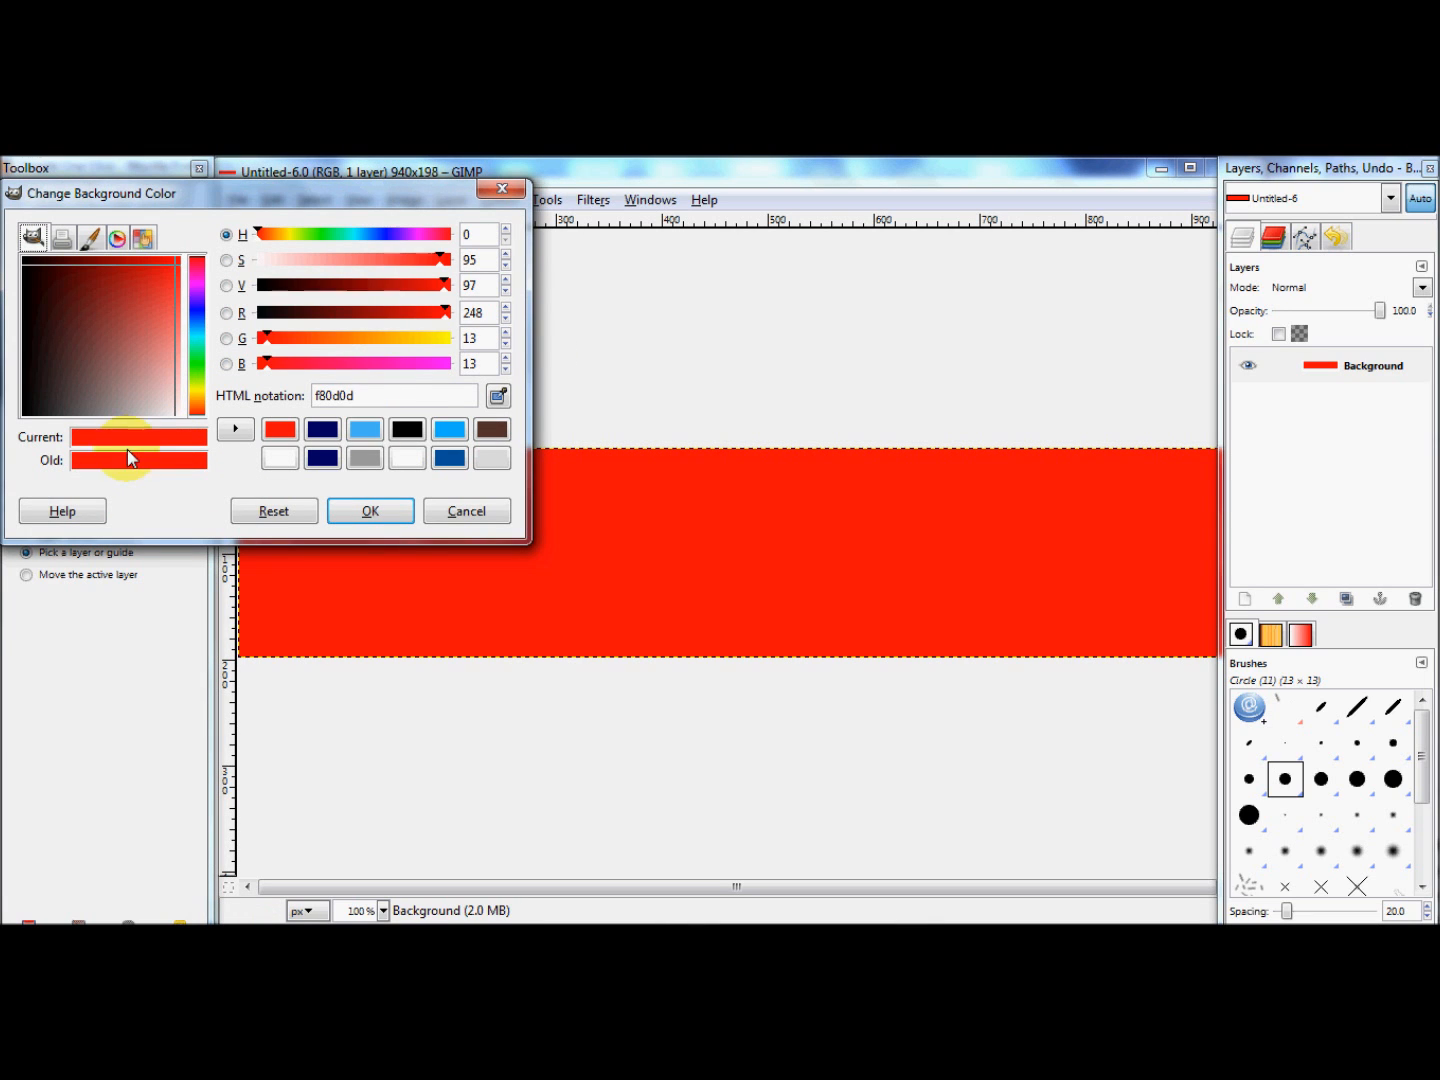
pyautogui.click(399, 428)
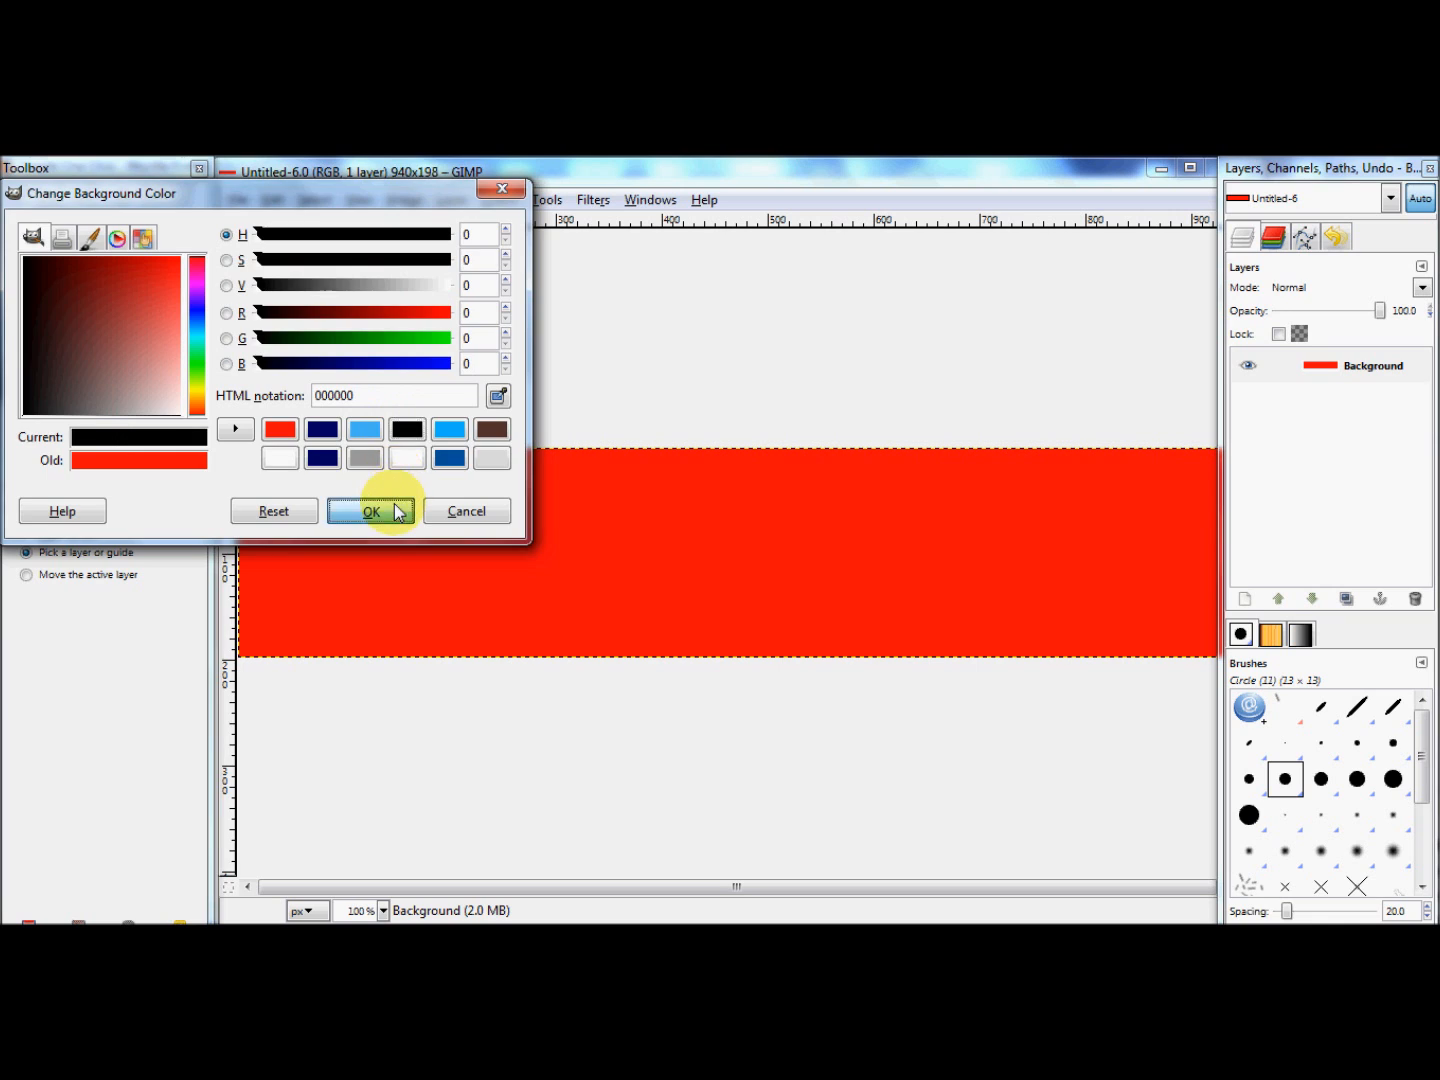
pyautogui.click(372, 511)
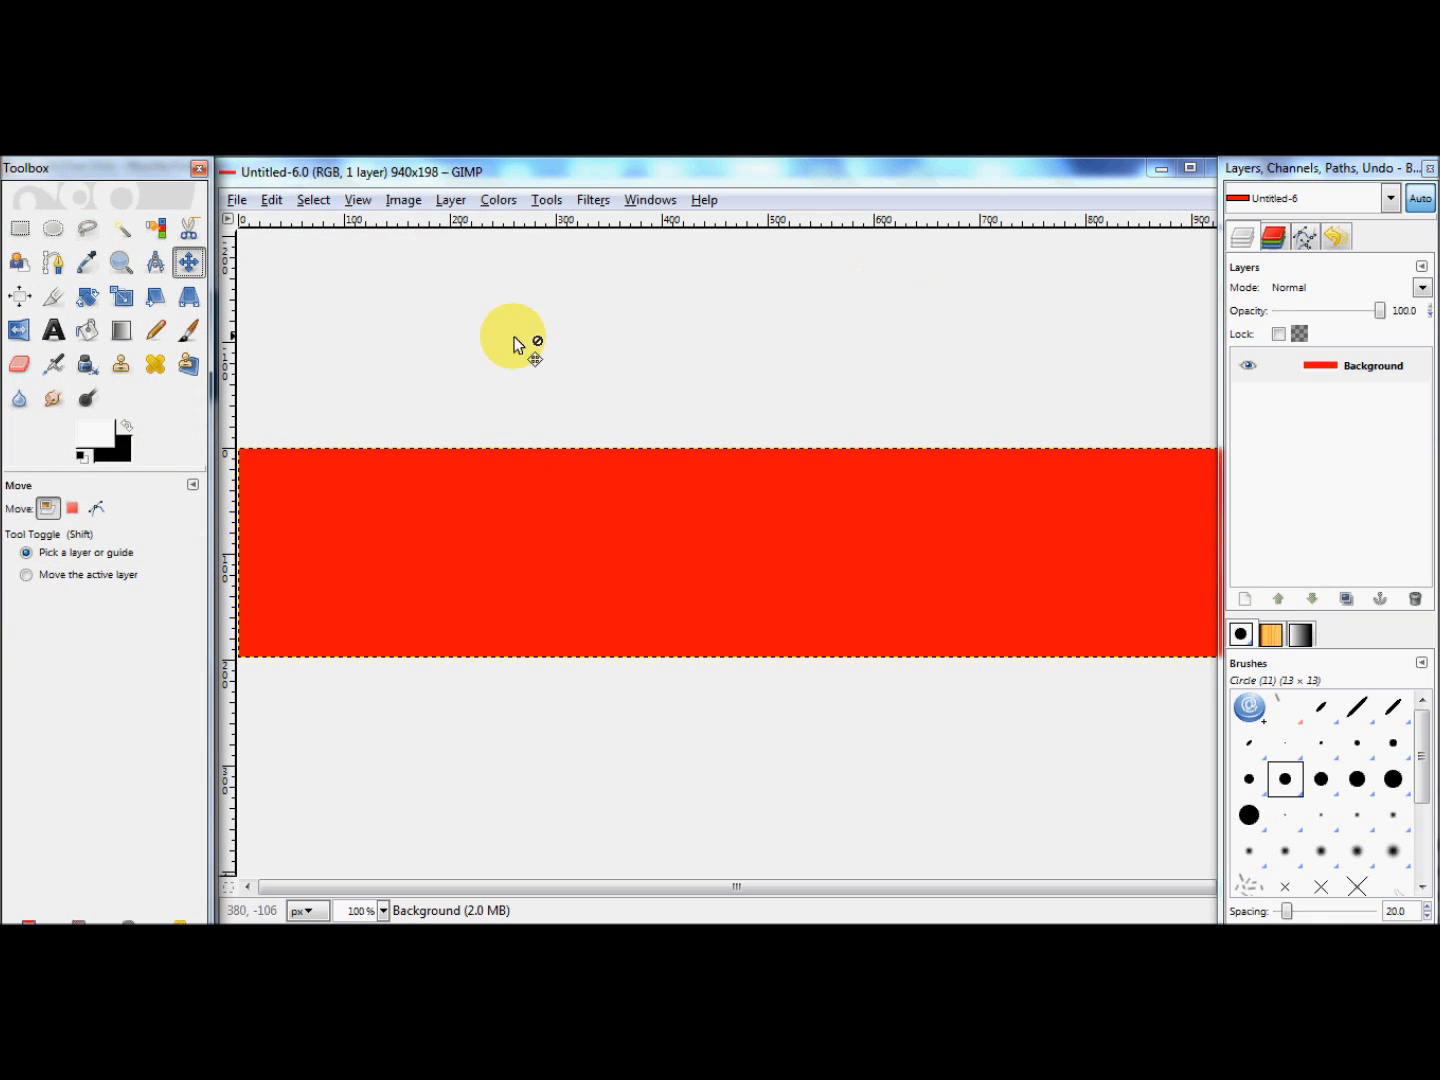
# Step: Delete the red Background layer from the image
pyautogui.click(1352, 370)
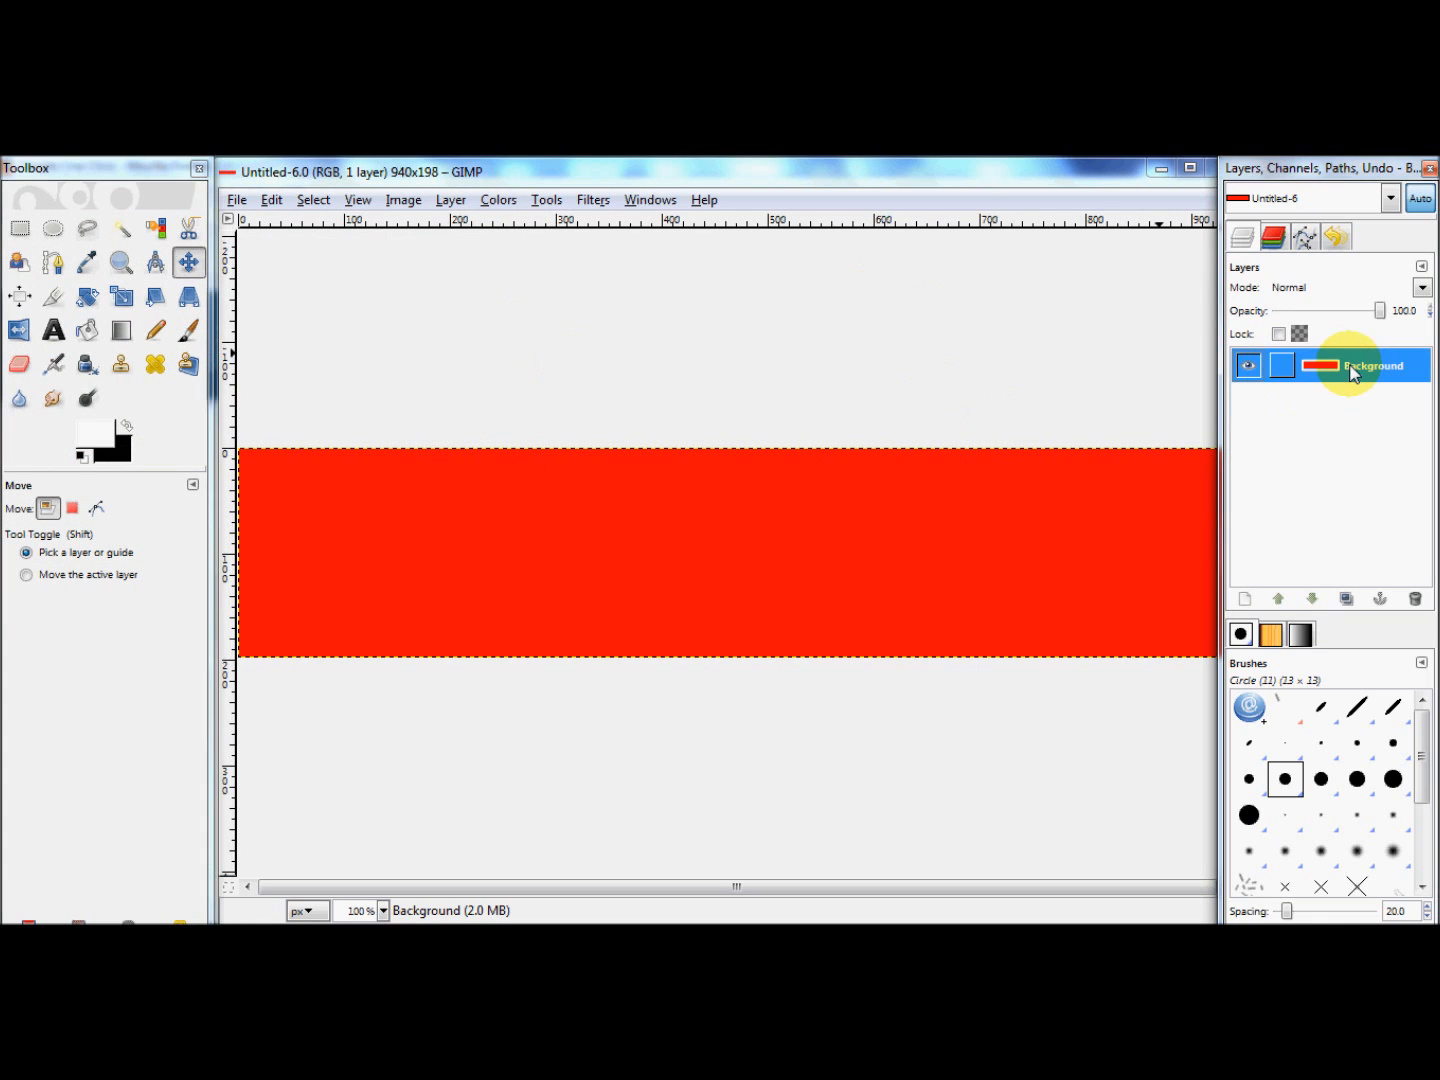
pyautogui.rightClick(1352, 371)
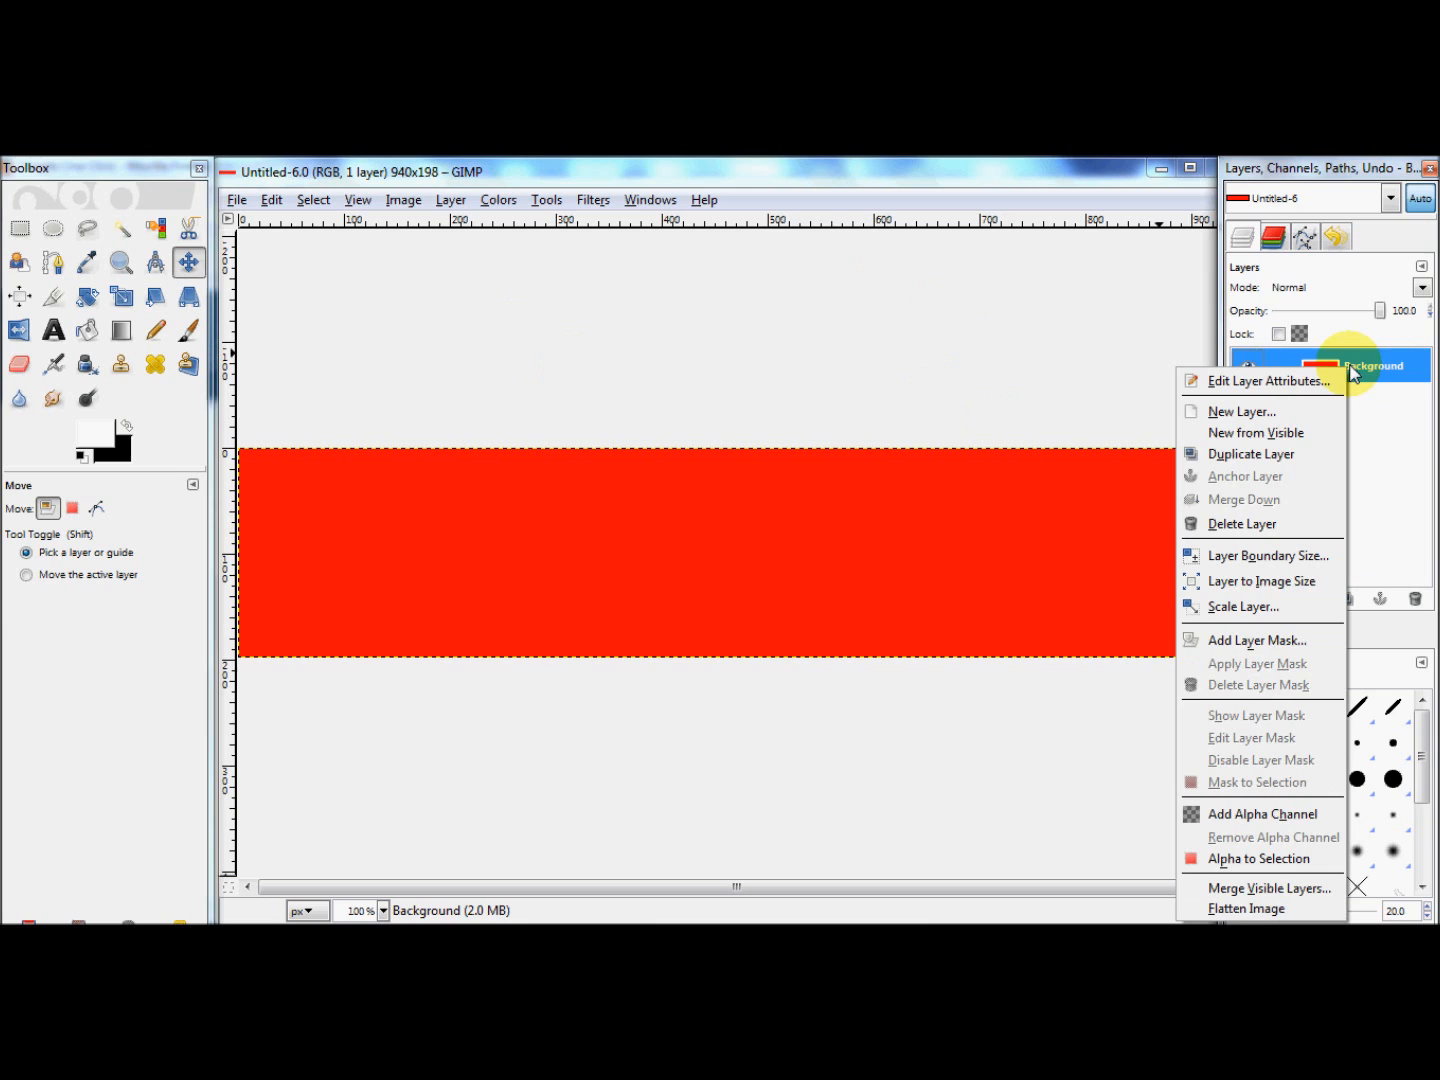
pyautogui.click(1310, 522)
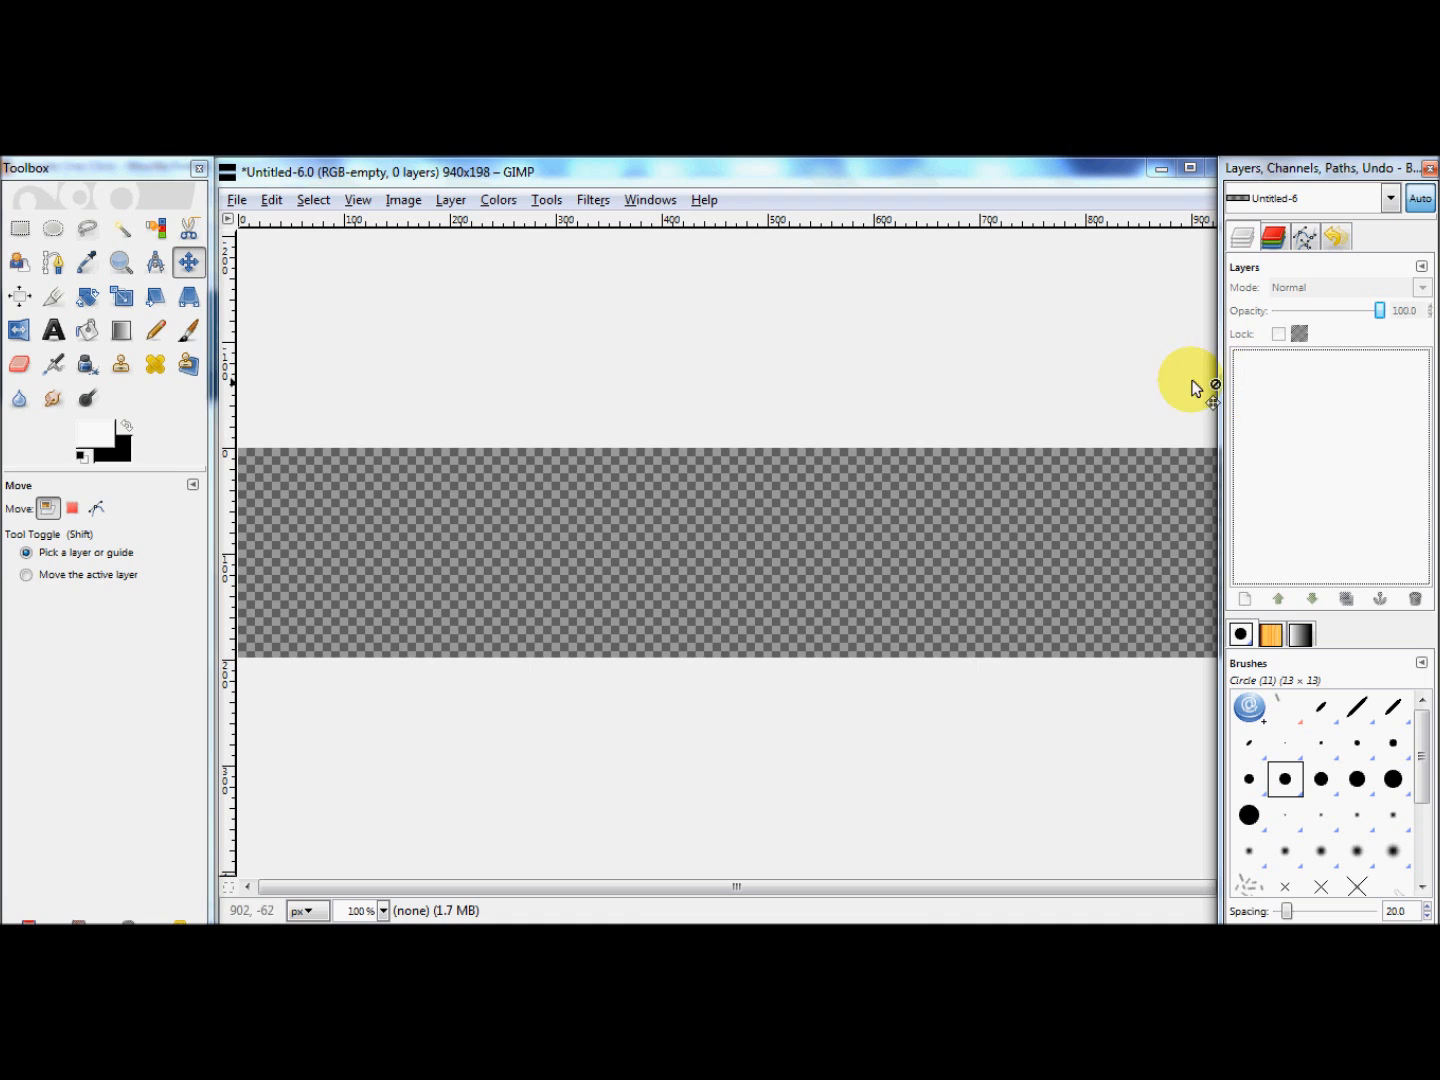
# Step: Add a new 940 x 198 px layer filled with transparency
pyautogui.moveTo(408, 182); pyautogui.dragTo(390, 177)
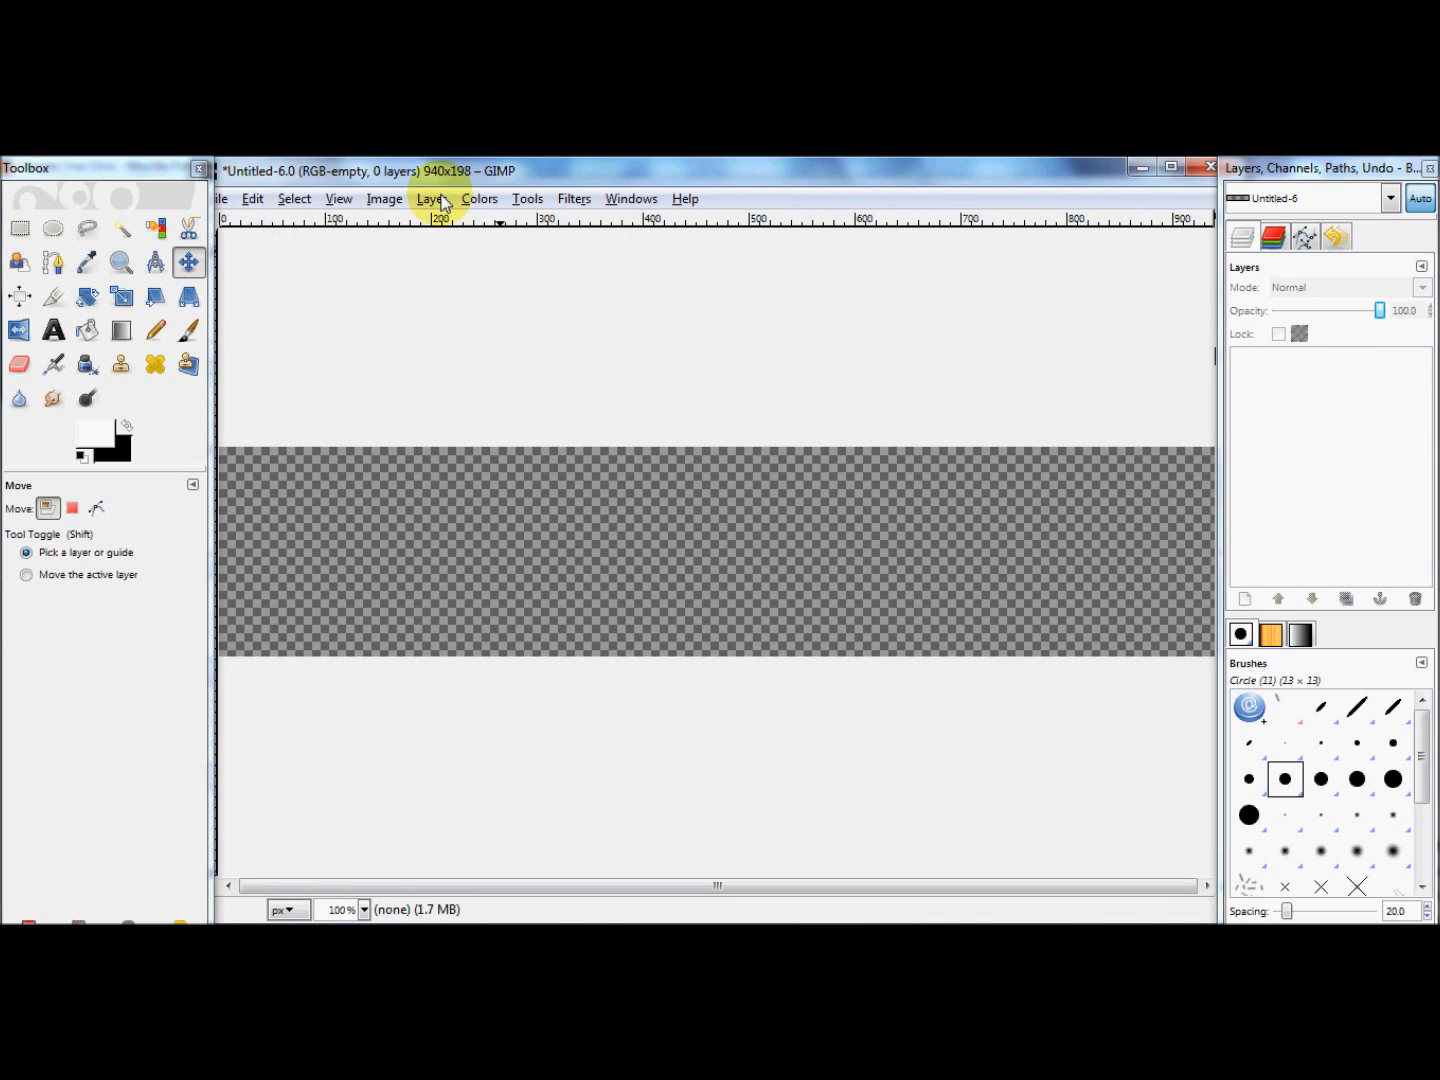
pyautogui.click(430, 200)
pyautogui.click(440, 222)
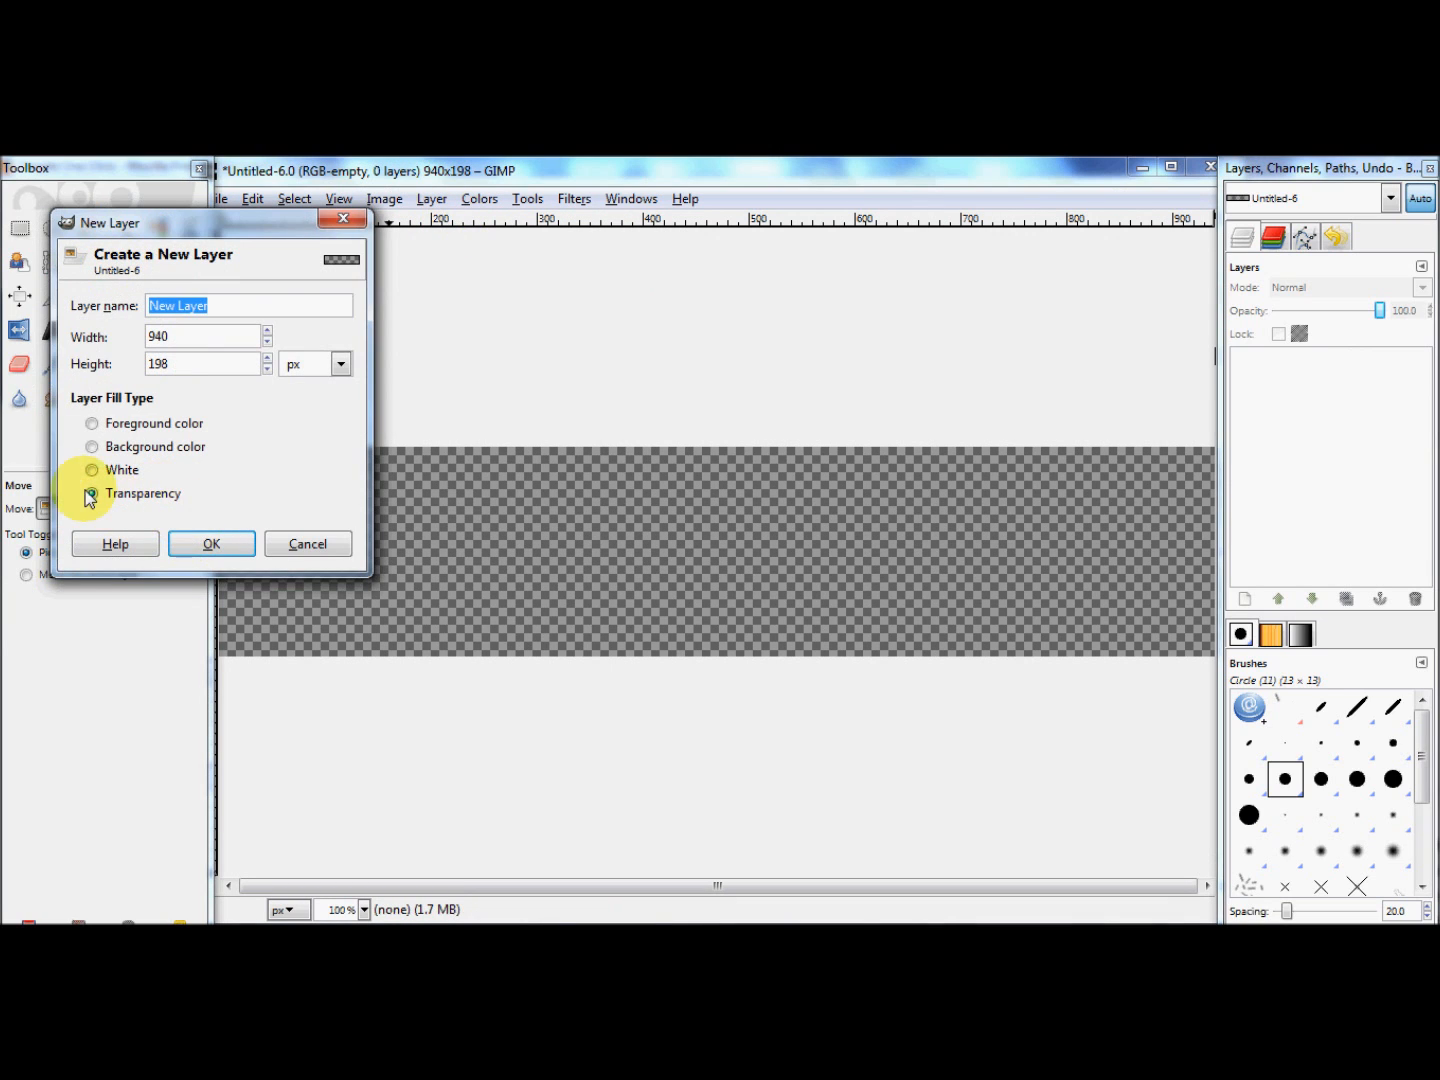
pyautogui.click(210, 544)
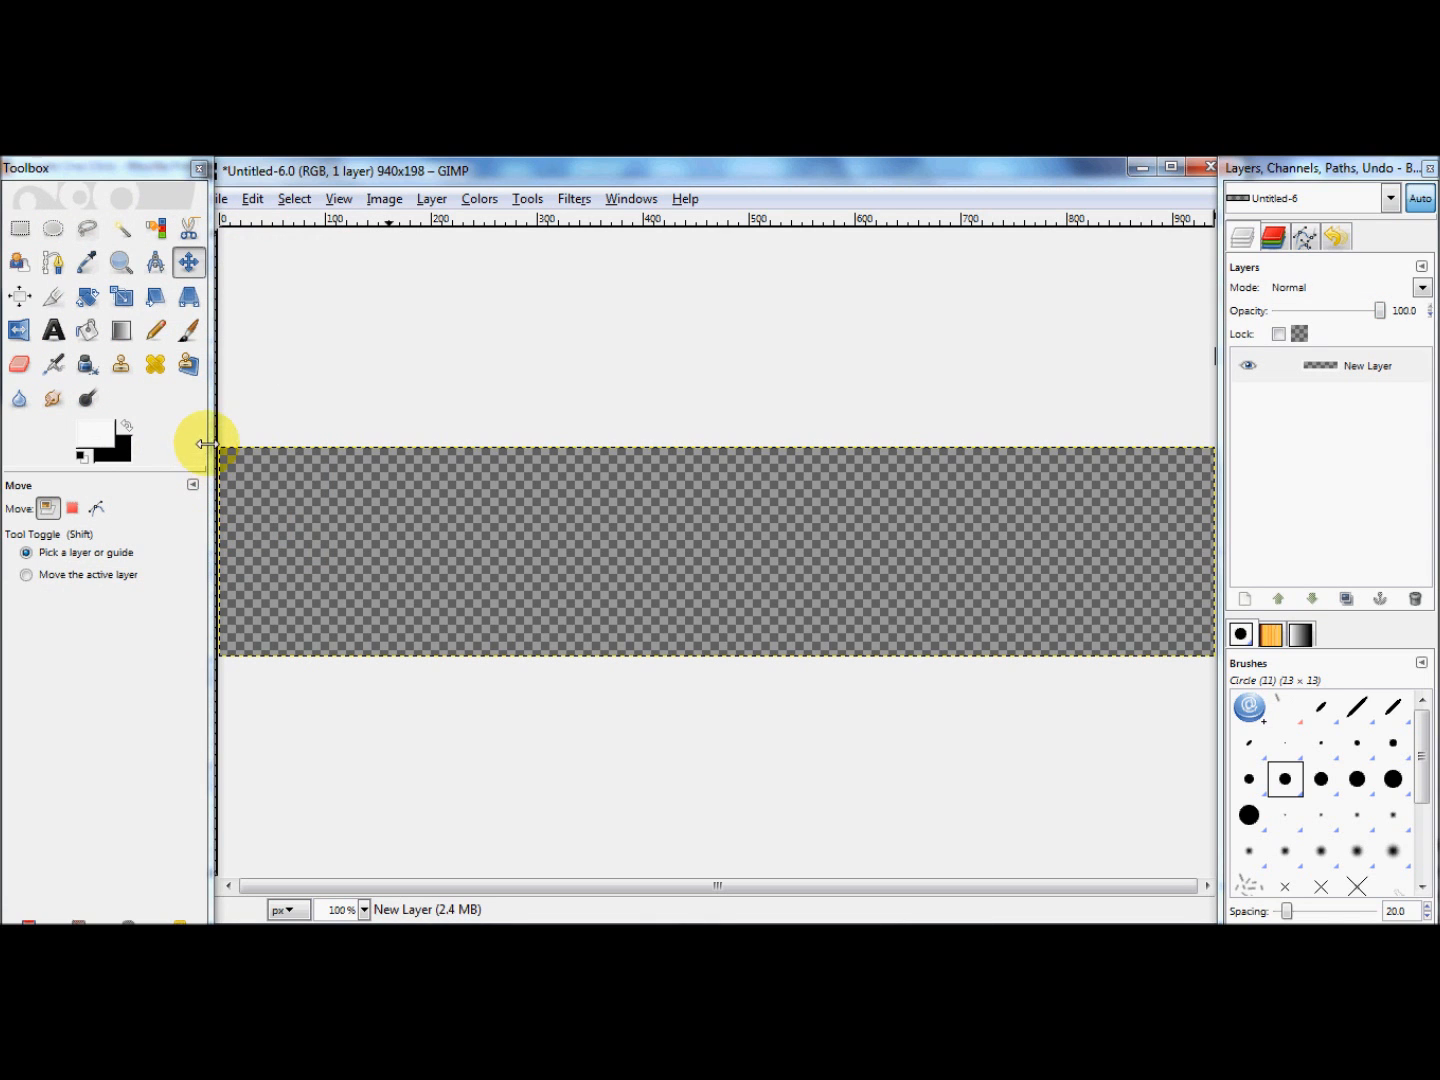
# Step: Select the canvas with a rounded-corner rectangle of about 938 x 199 px and a corner radius of about 26.7
pyautogui.click(20, 230)
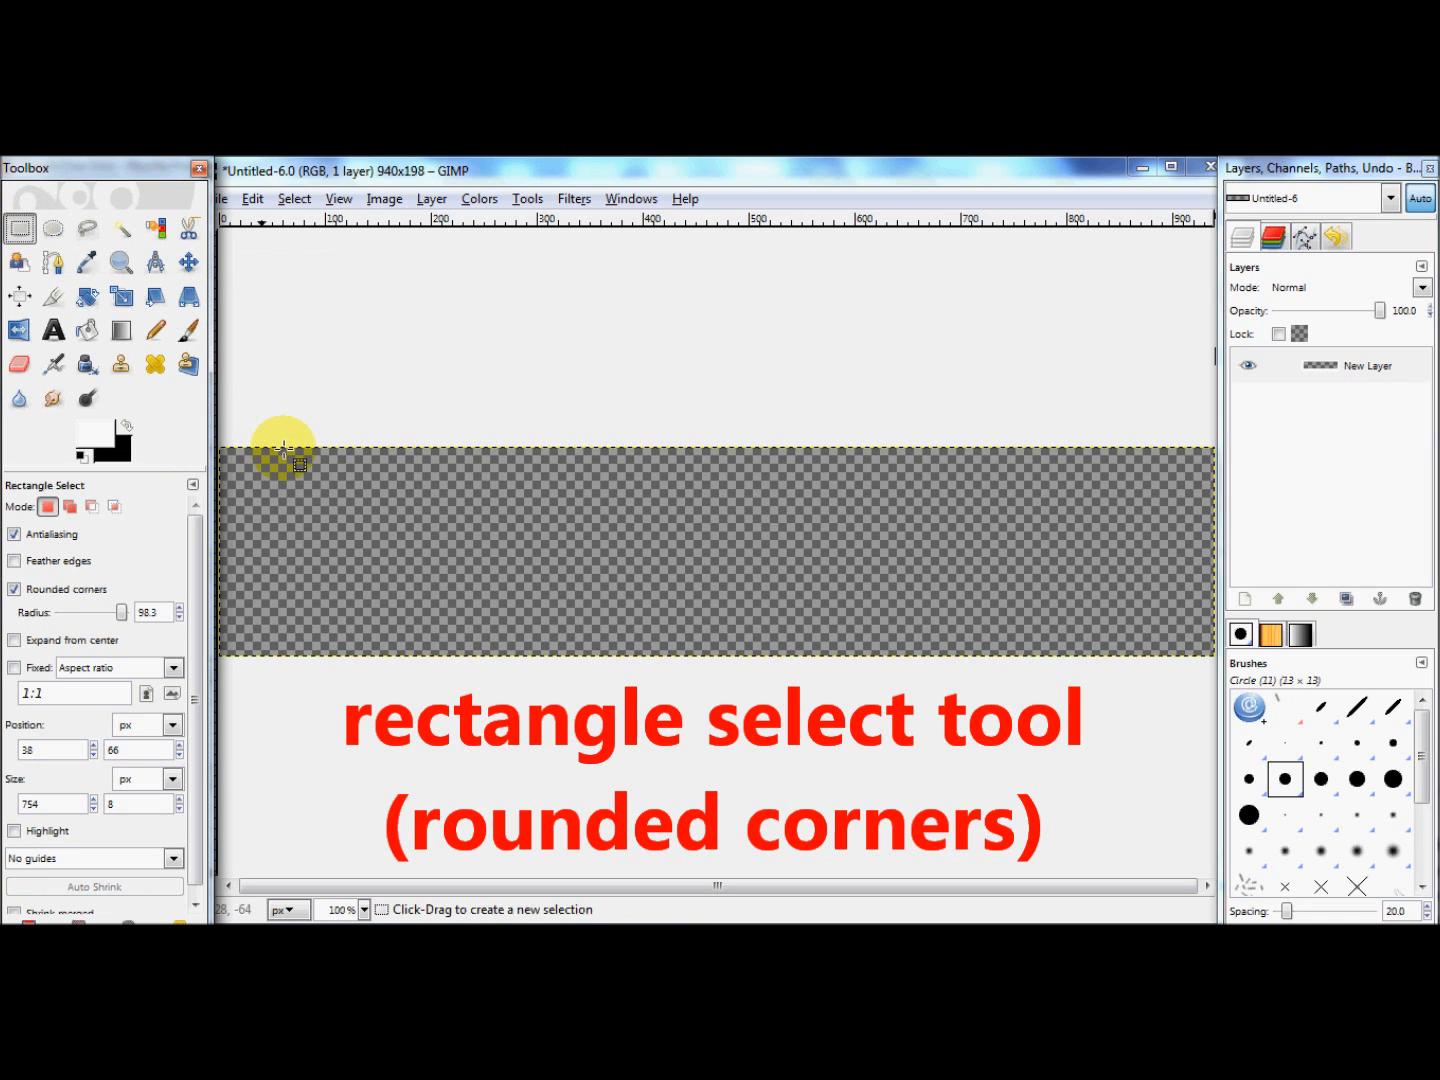
pyautogui.moveTo(221, 449); pyautogui.dragTo(1211, 658)
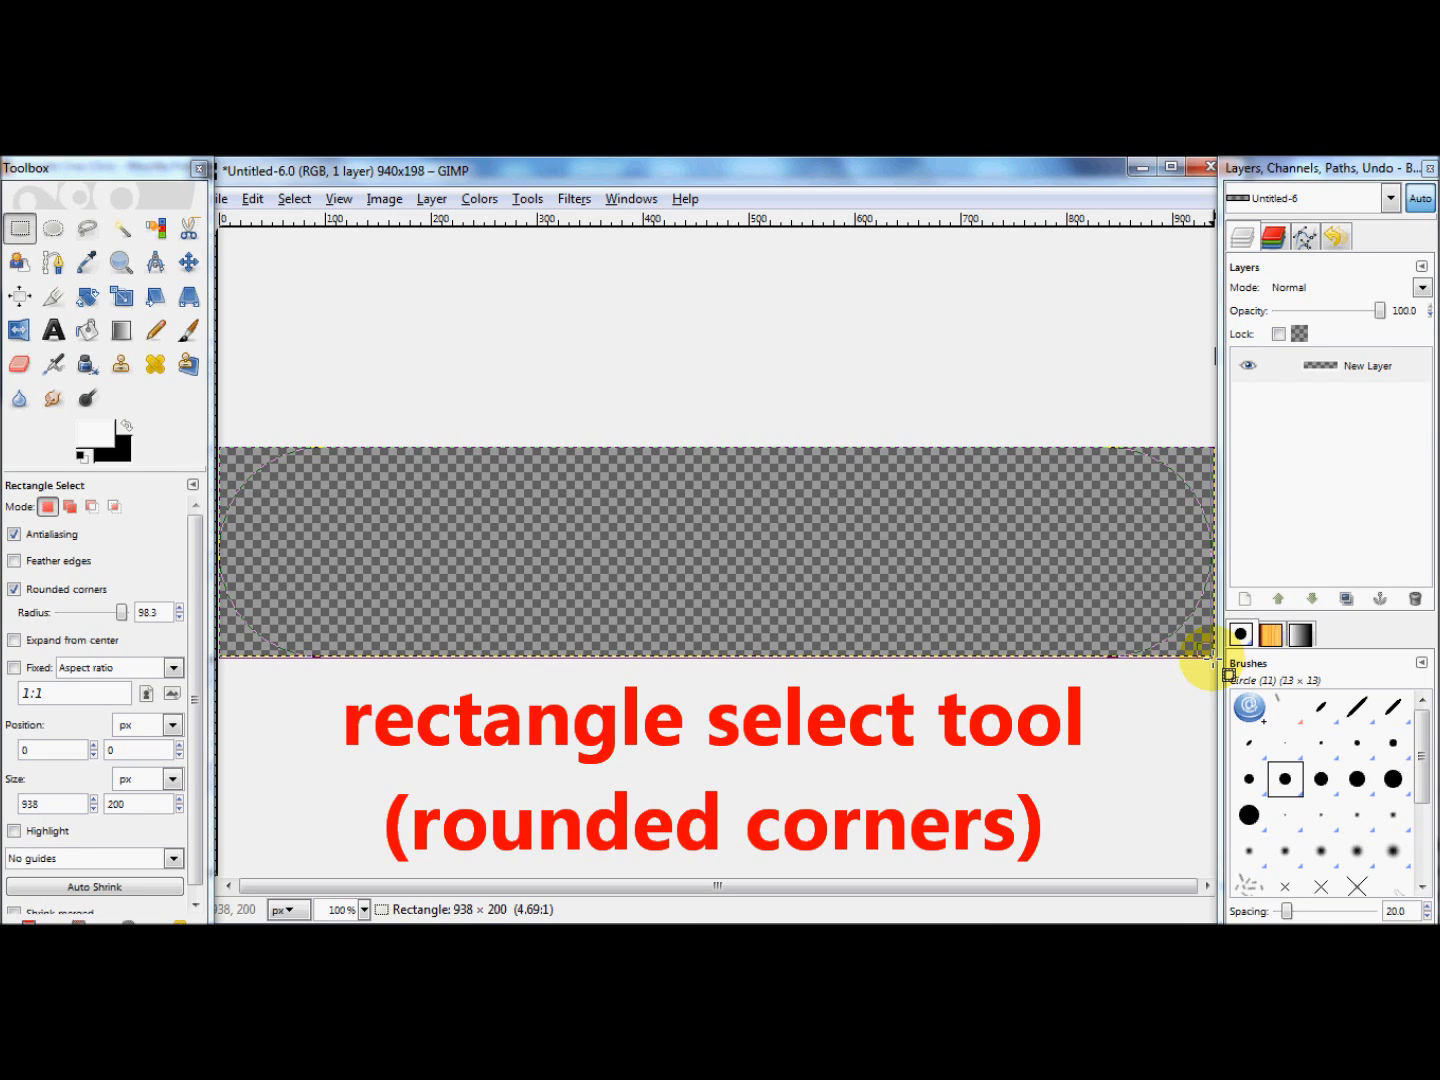
pyautogui.moveTo(1202, 653)
pyautogui.mouseDown()
pyautogui.moveTo(1234, 653)
pyautogui.moveTo(1211, 656)
pyautogui.mouseUp()
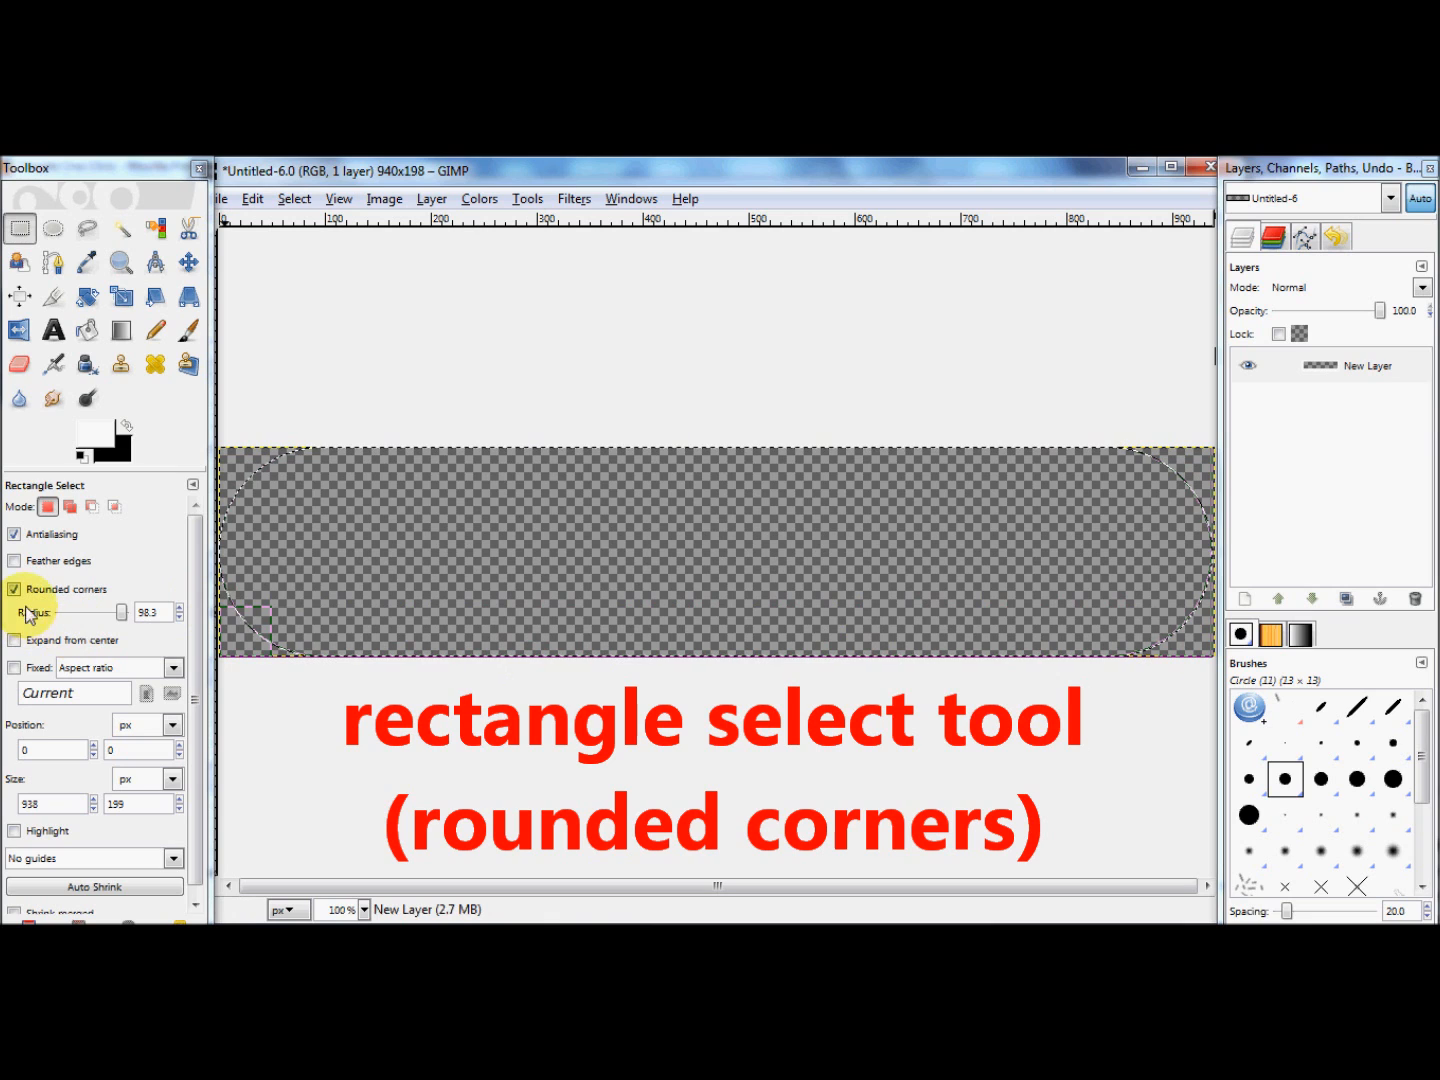
pyautogui.moveTo(122, 613); pyautogui.dragTo(79, 615)
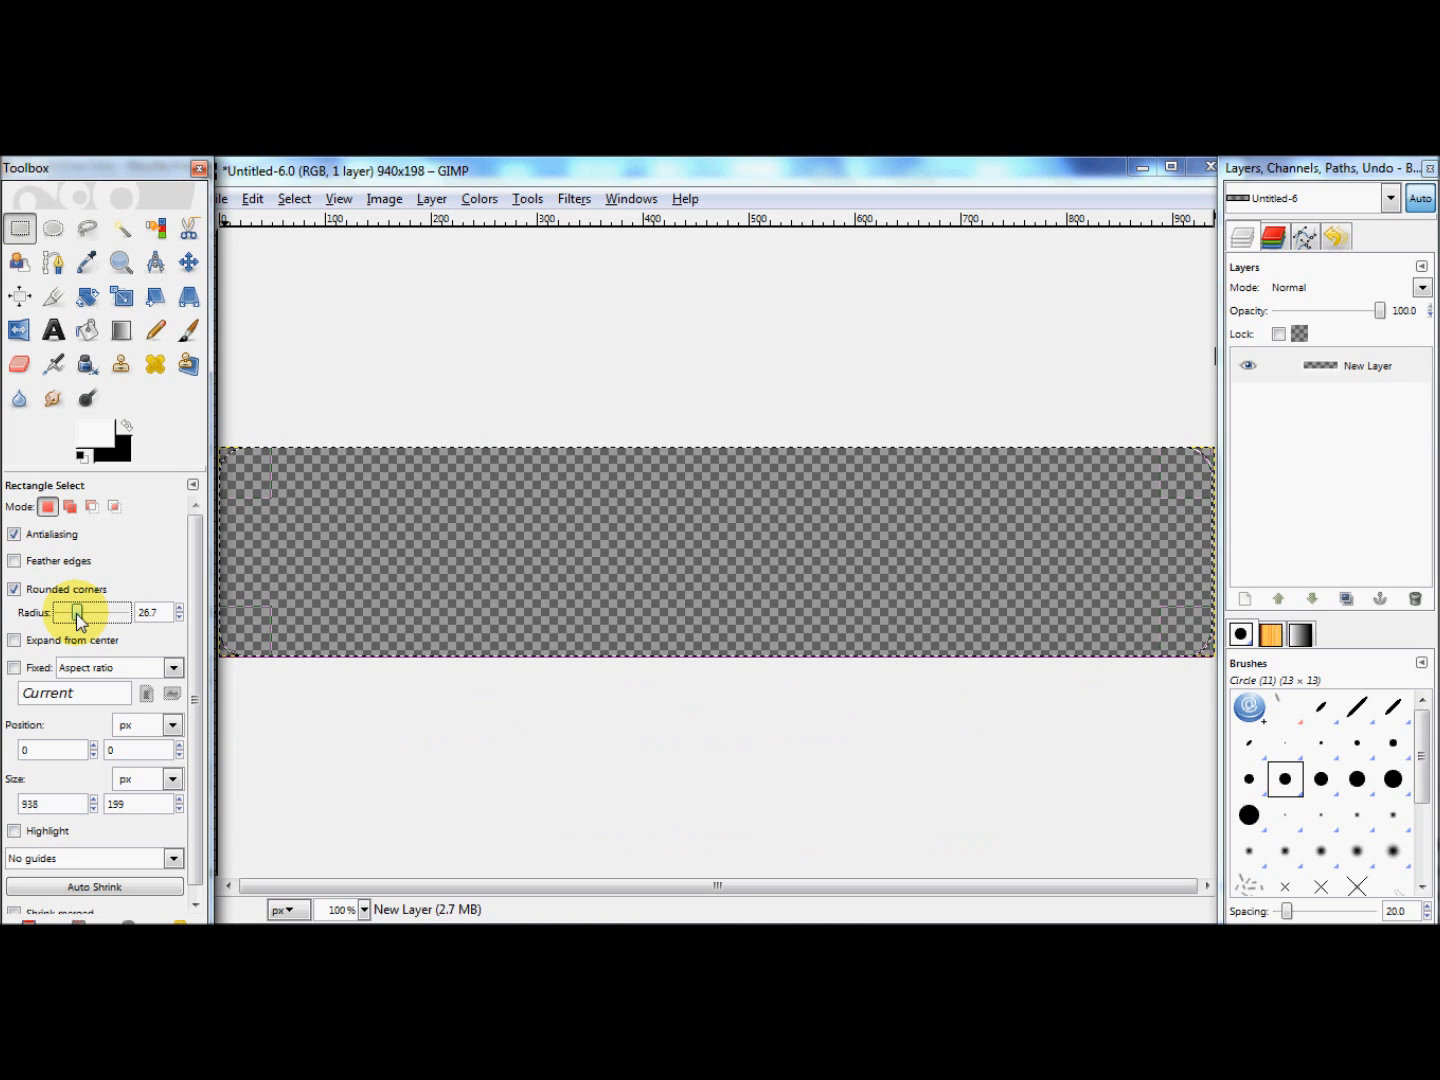
# Step: Fill the rounded rectangle selection with the white foreground color, keeping white as foreground and black as background
pyautogui.click(253, 201)
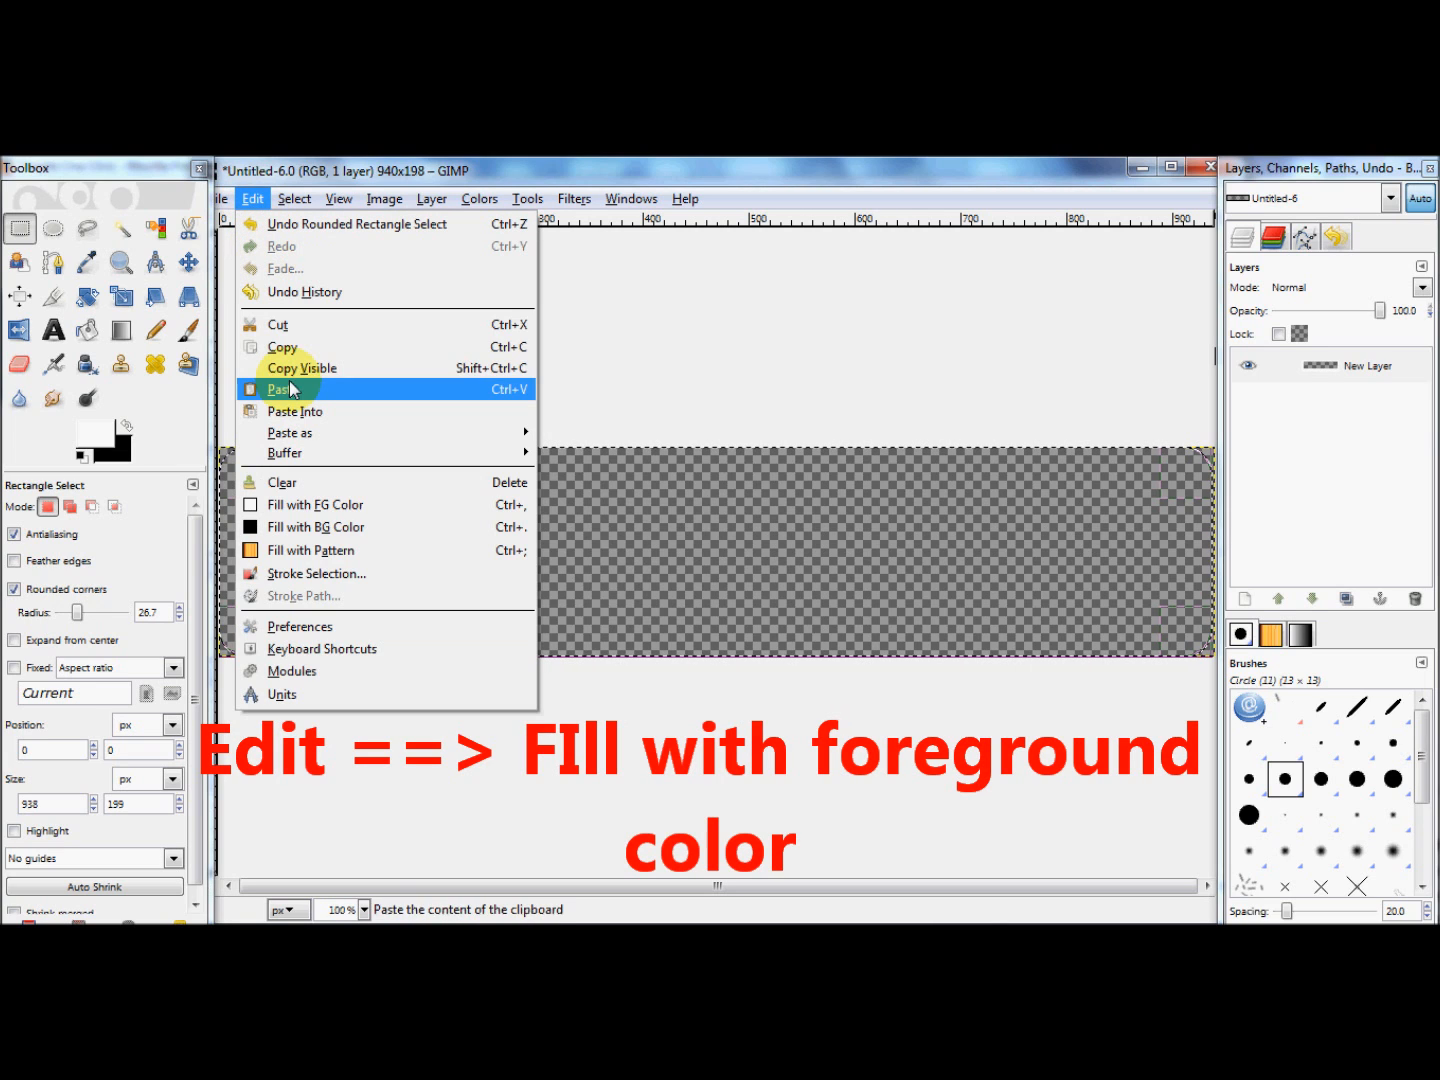
pyautogui.click(303, 499)
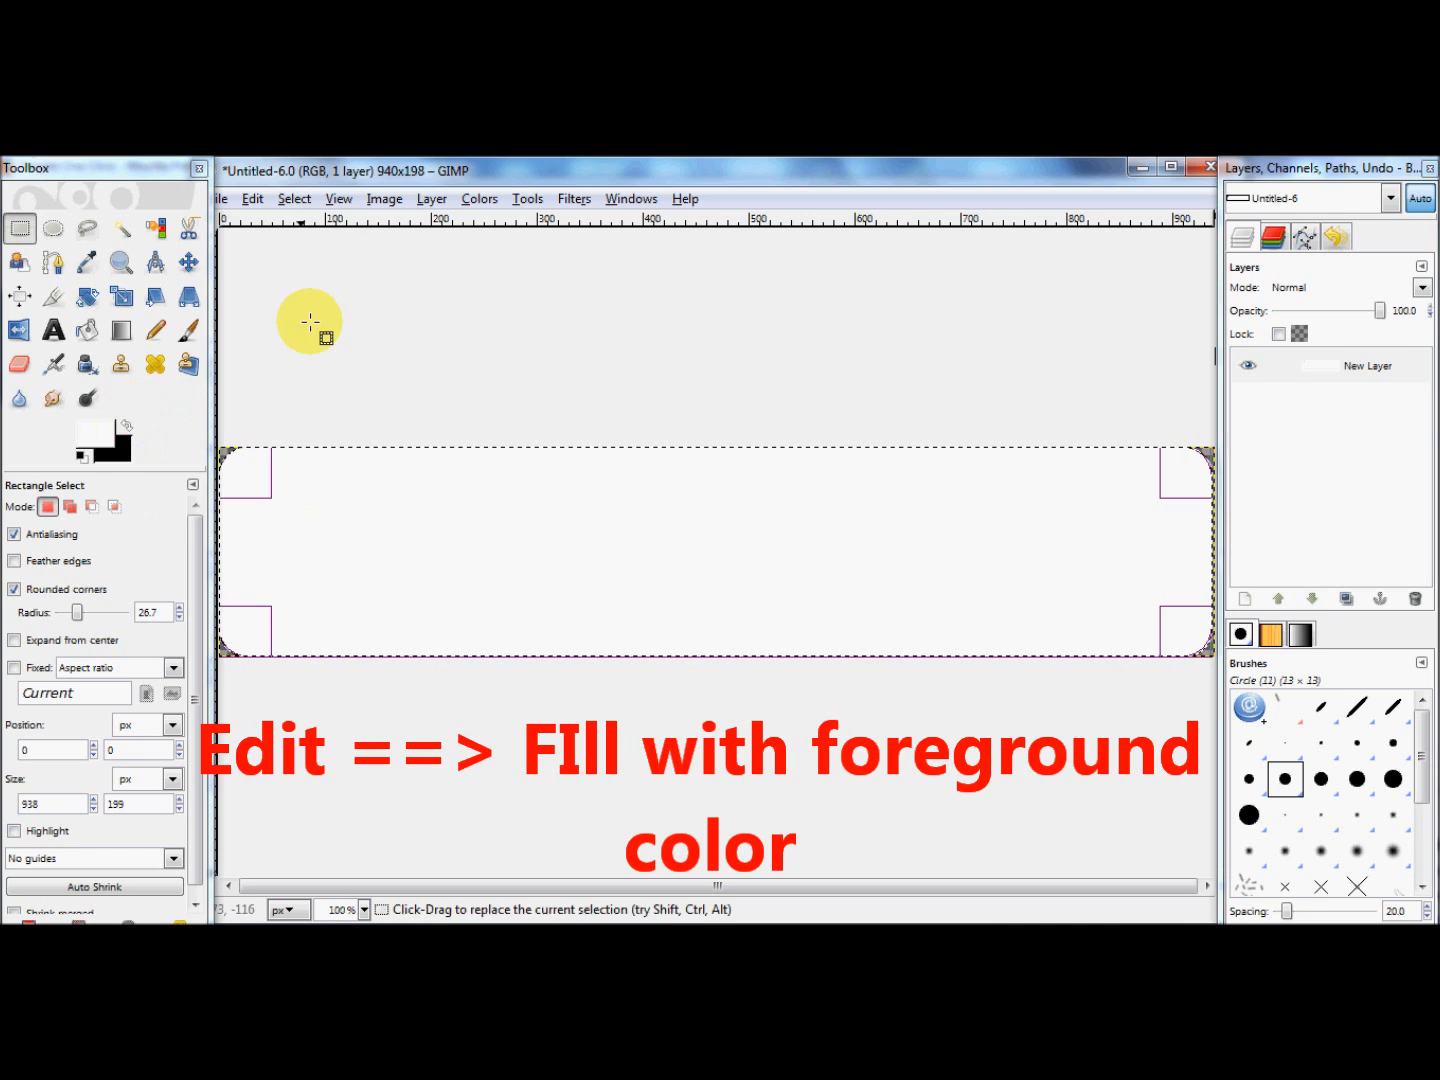
pyautogui.click(127, 426)
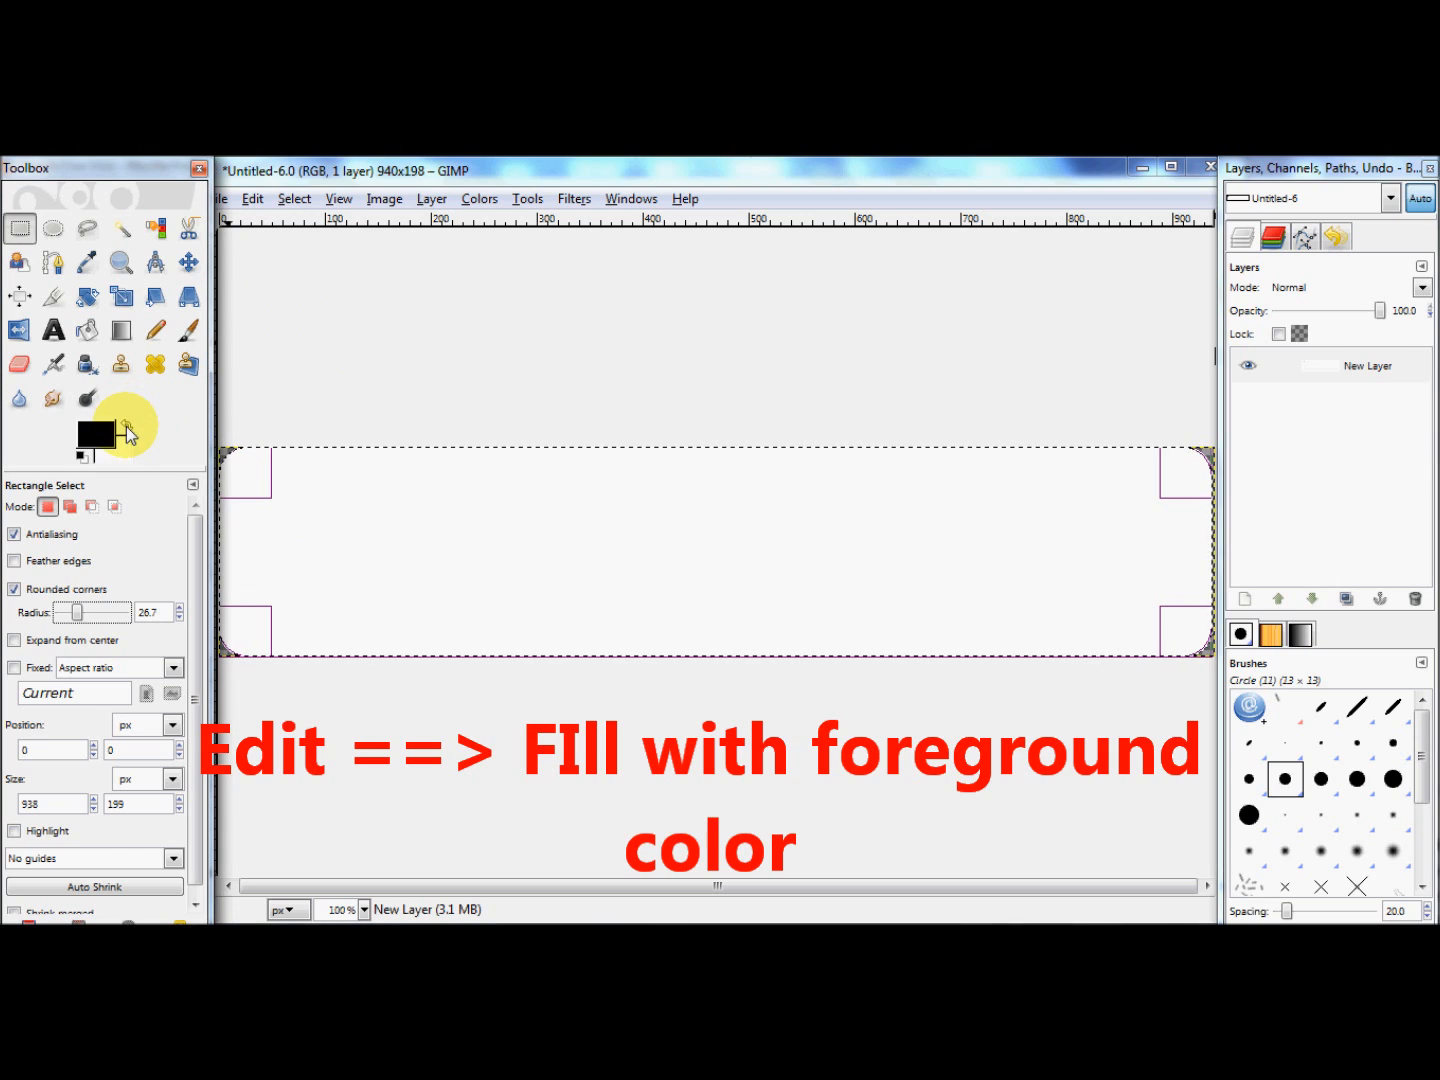
pyautogui.click(127, 426)
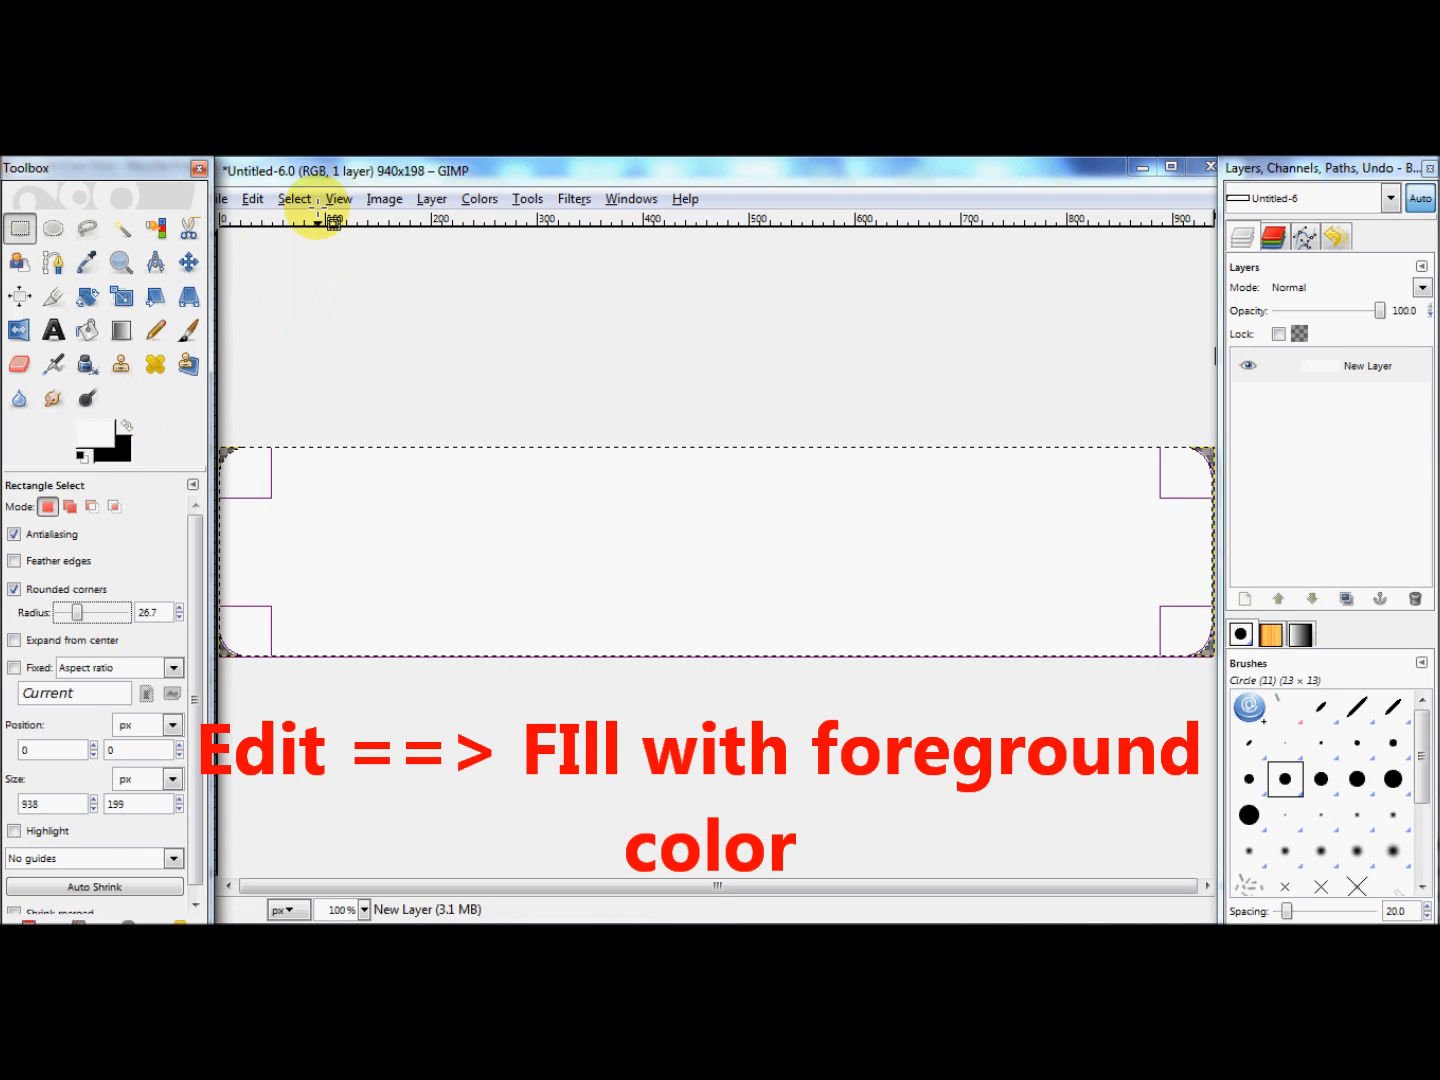
# Step: Shrink the selection by 4 pixels and fill it with the black background color
pyautogui.click(253, 199)
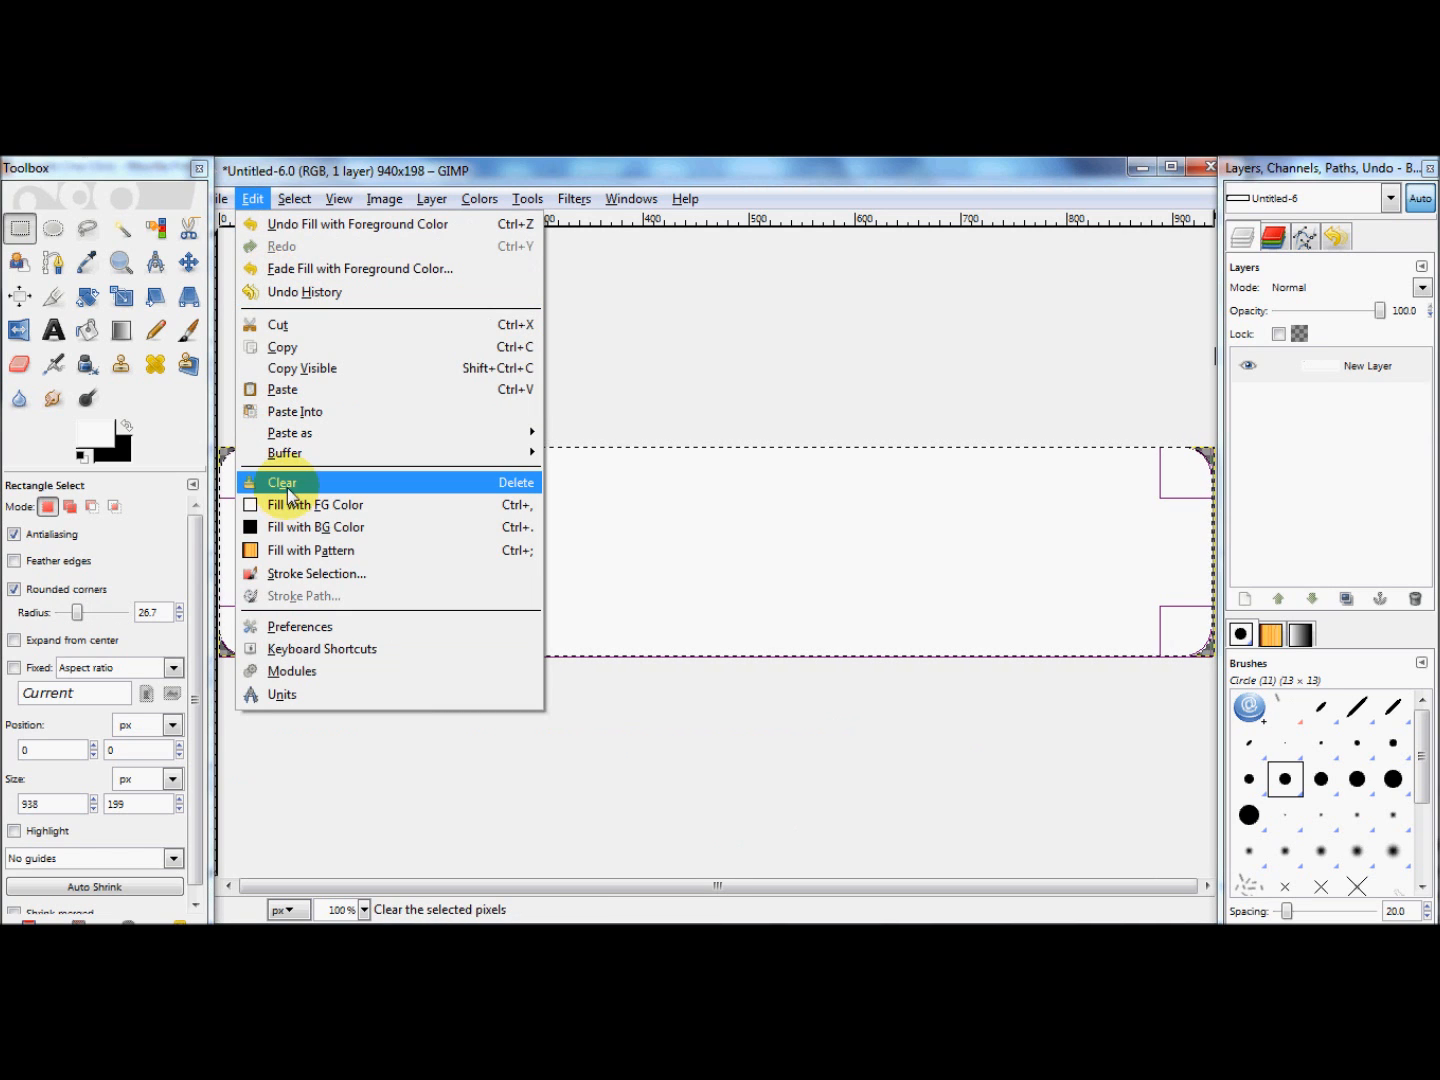
pyautogui.moveTo(294, 199)
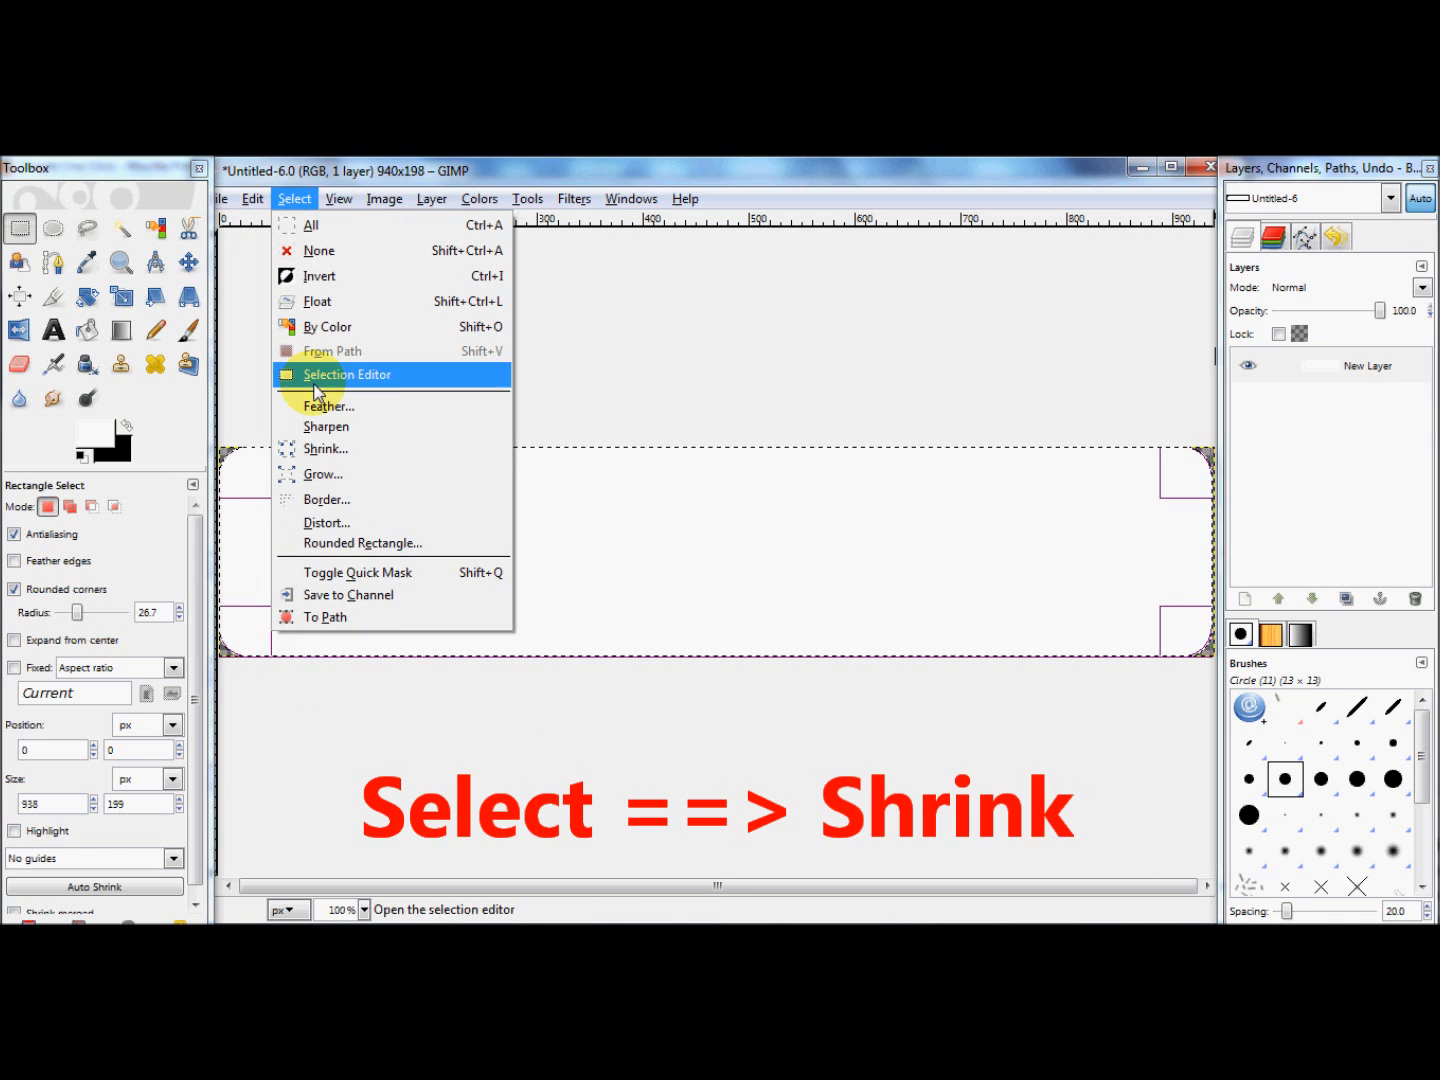
pyautogui.click(319, 447)
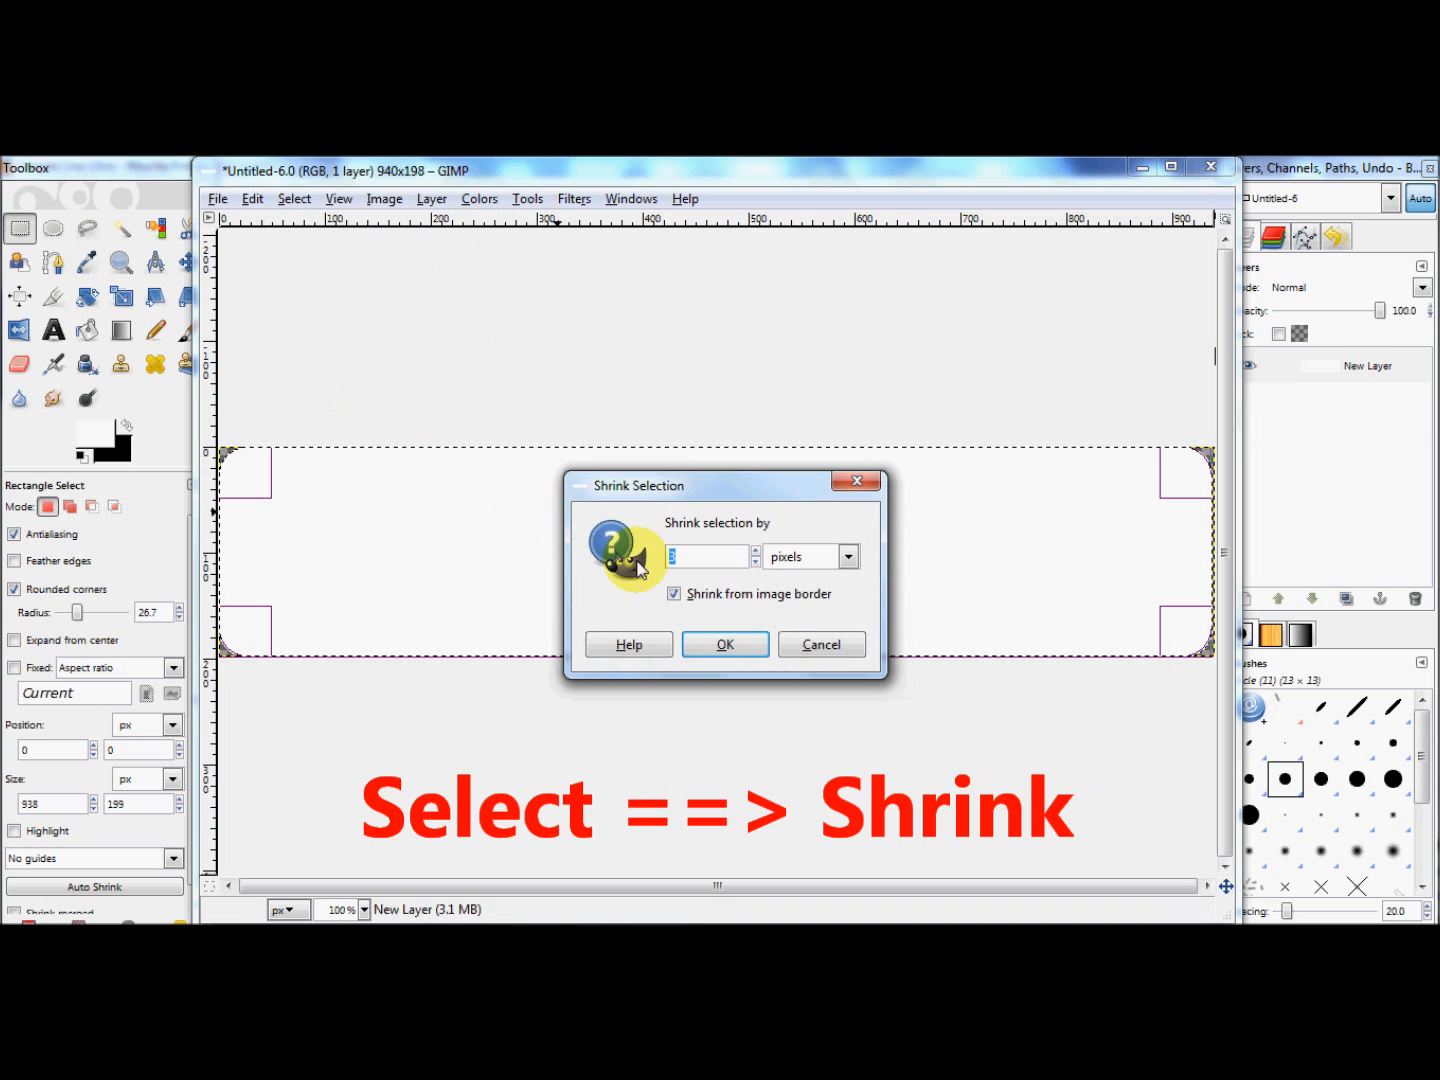
pyautogui.write('4')
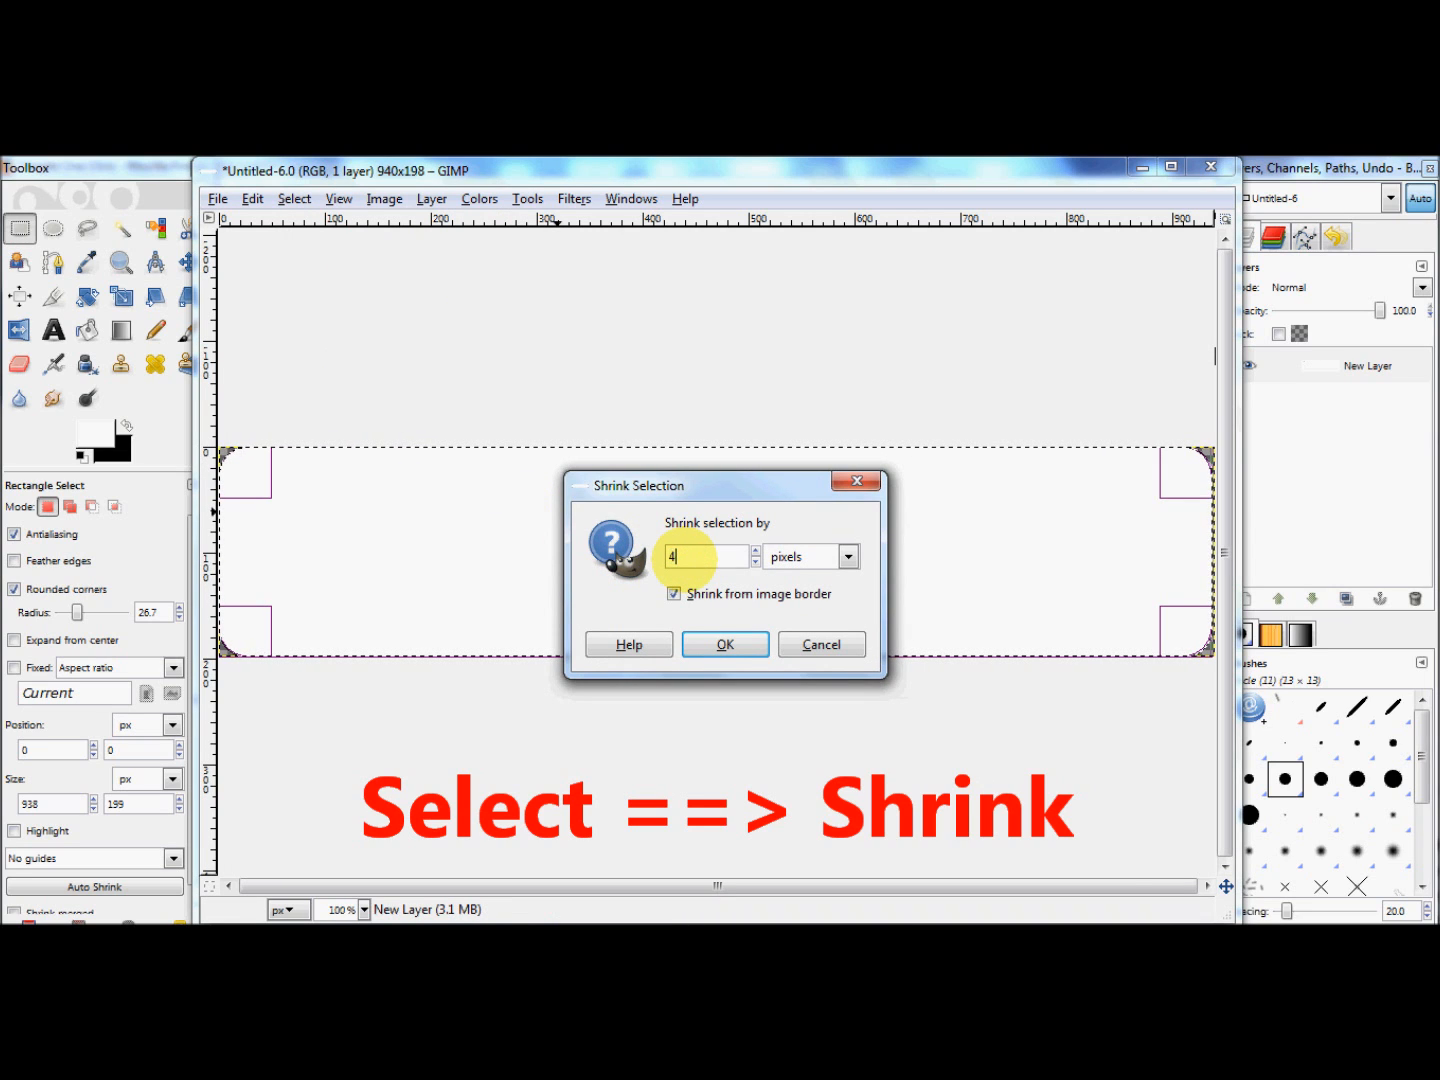
pyautogui.click(738, 647)
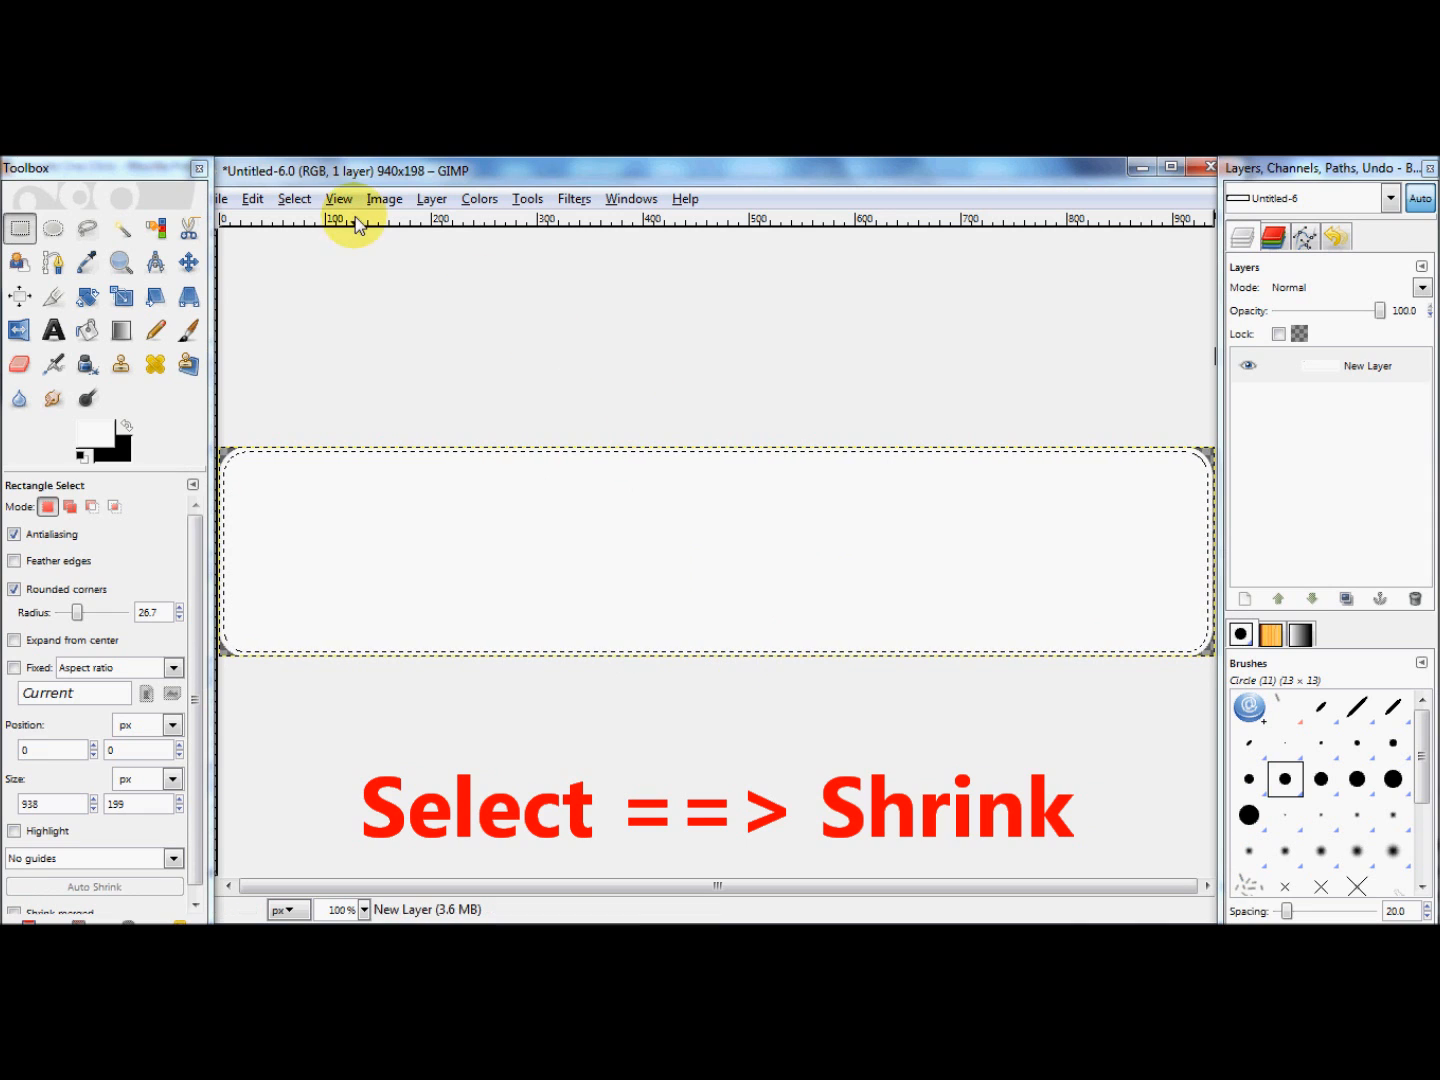
pyautogui.click(253, 200)
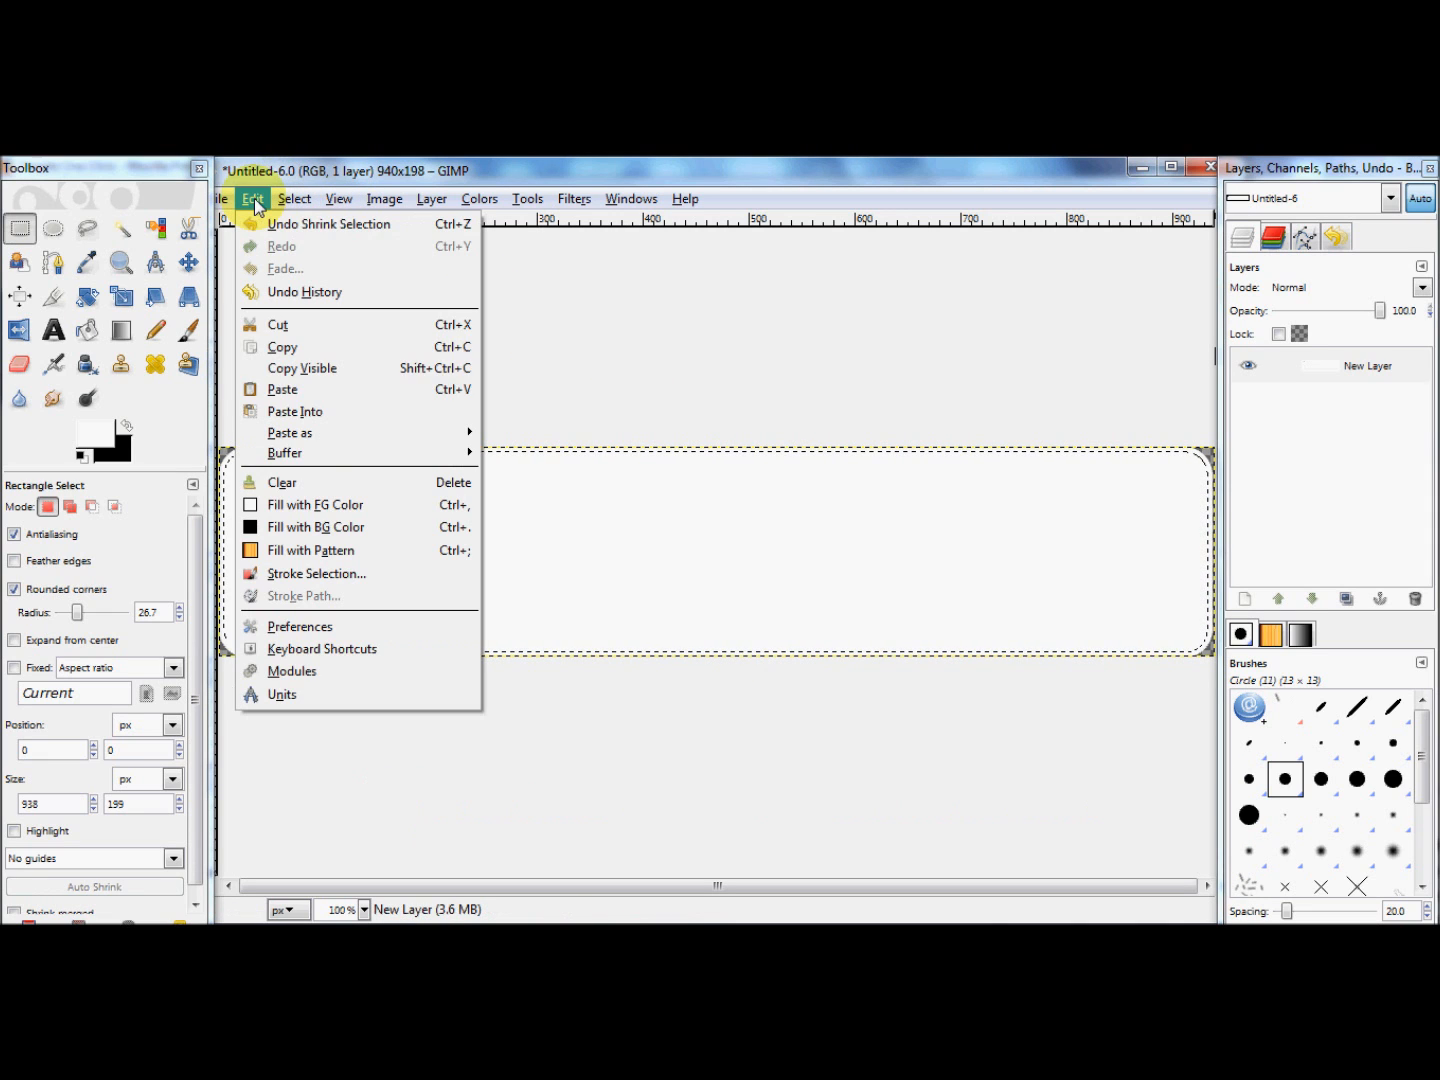
pyautogui.click(335, 536)
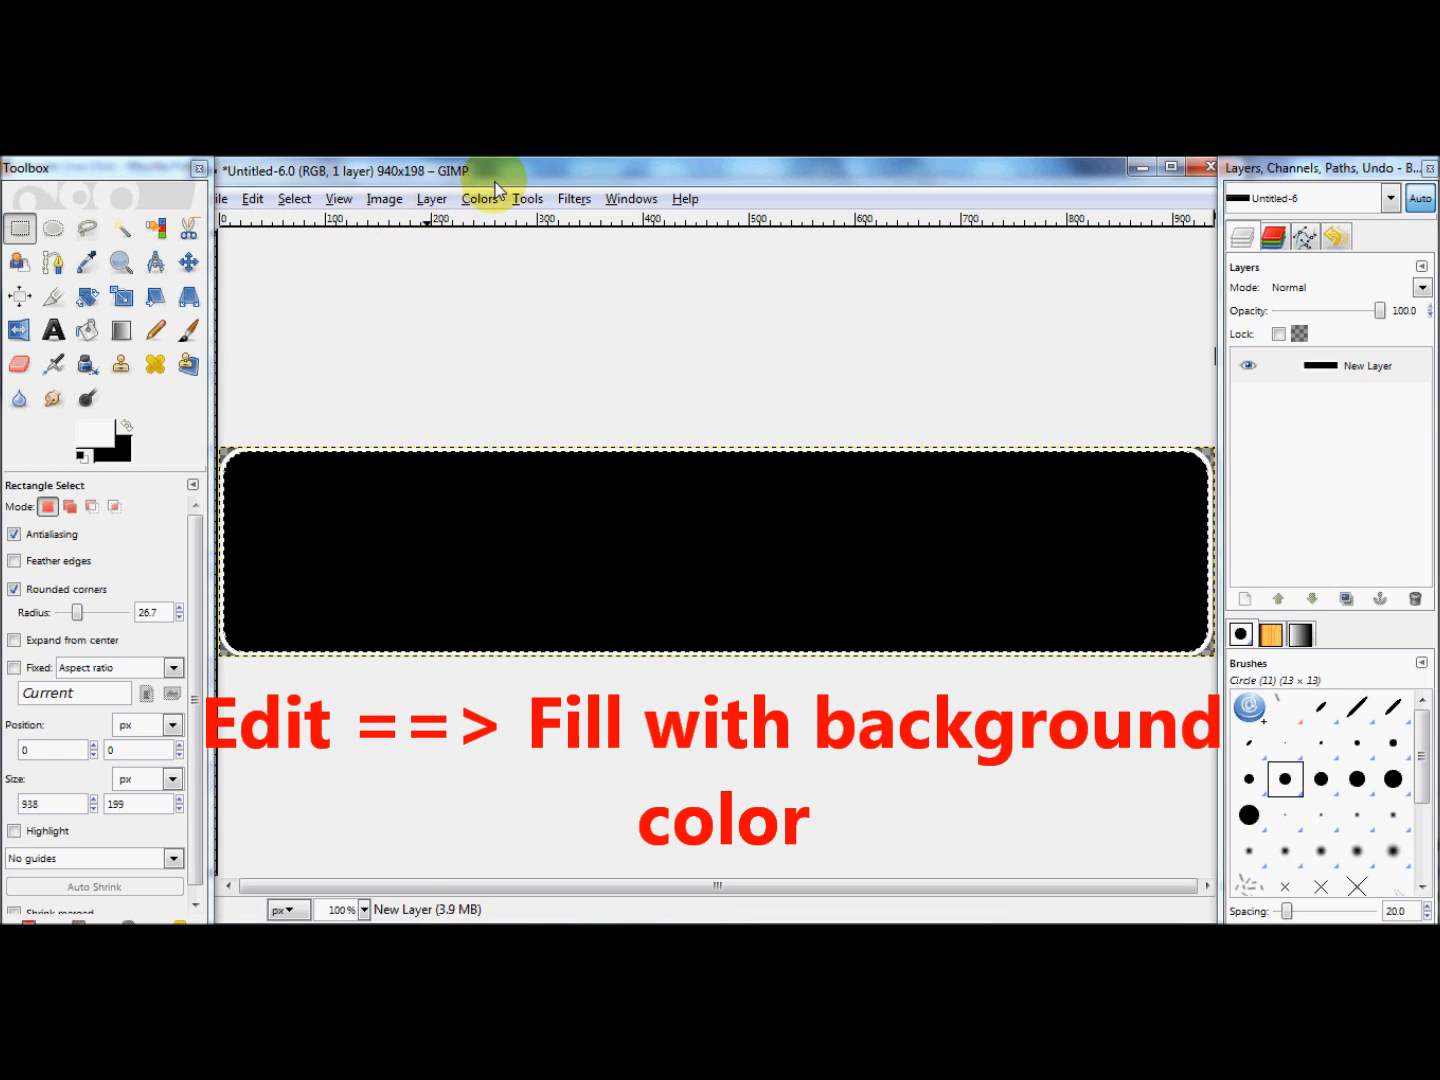
# Step: Apply a Gaussian Blur to the selection with a 5.0 px horizontal and vertical radius, using the RLE method
pyautogui.click(571, 201)
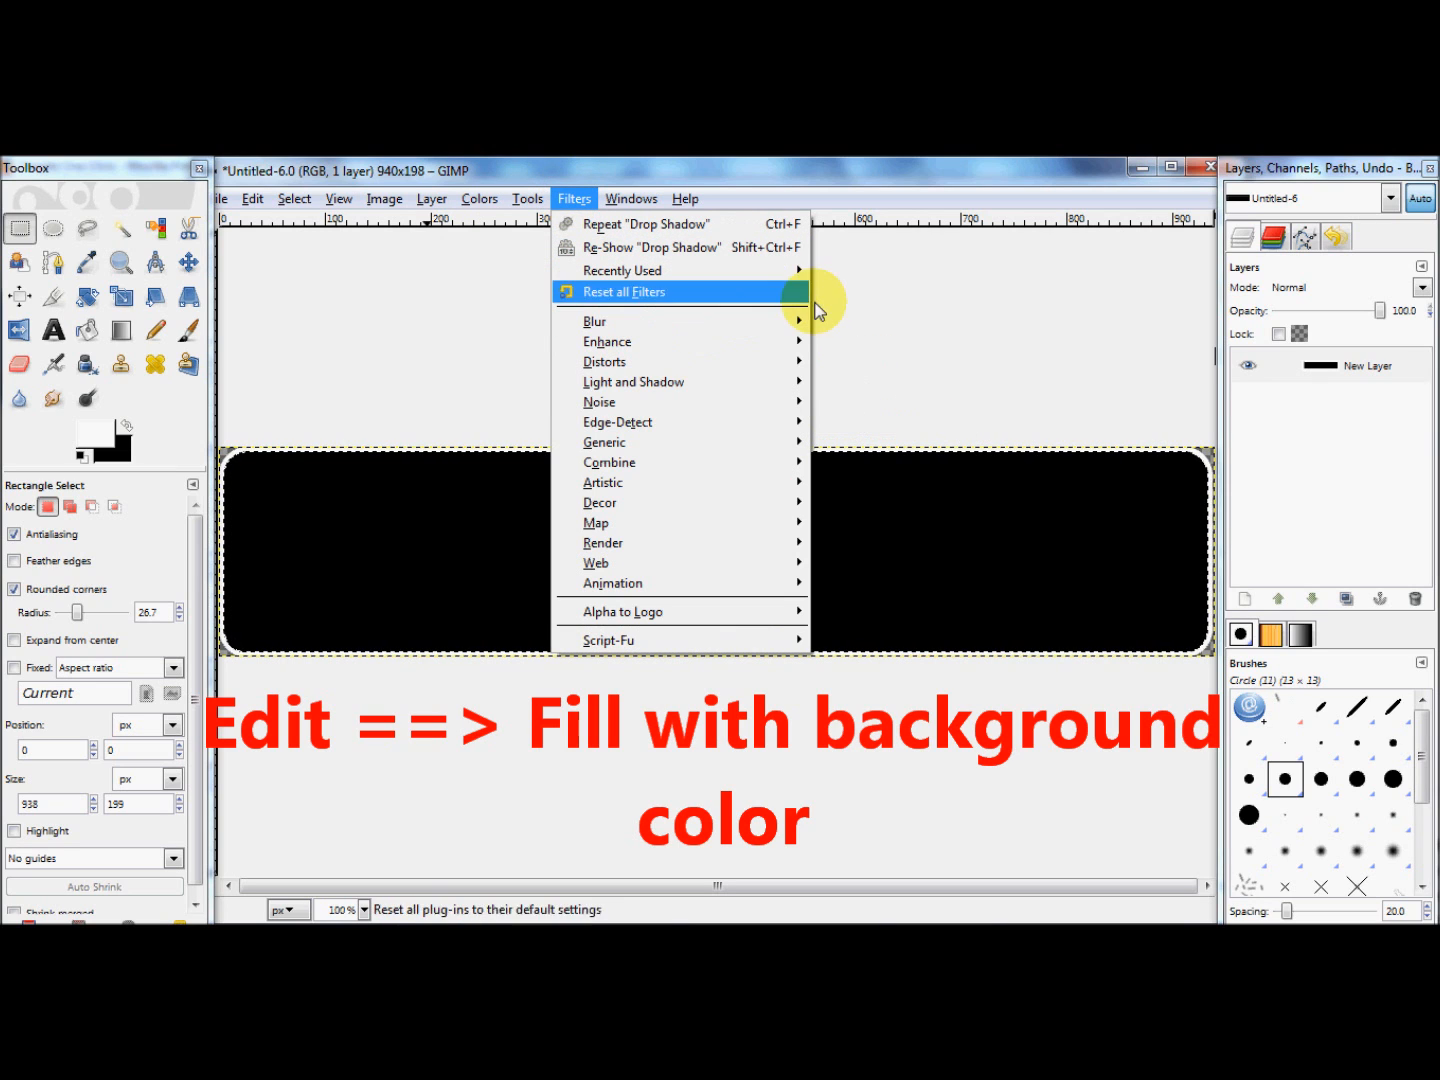
pyautogui.moveTo(800, 326)
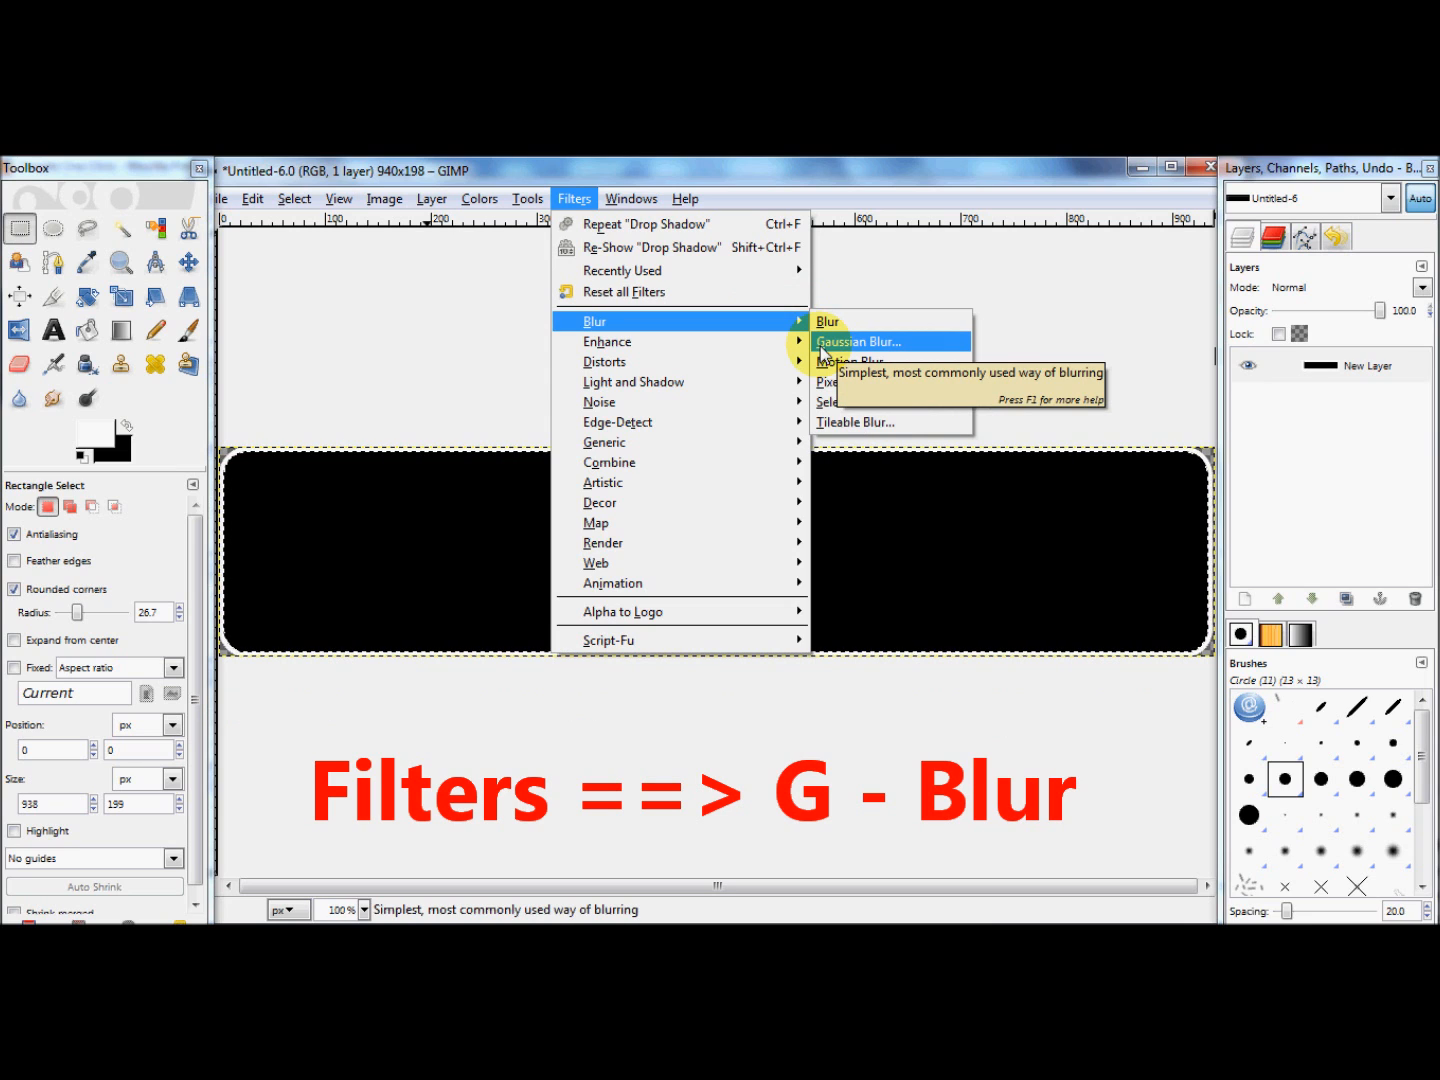
pyautogui.click(841, 342)
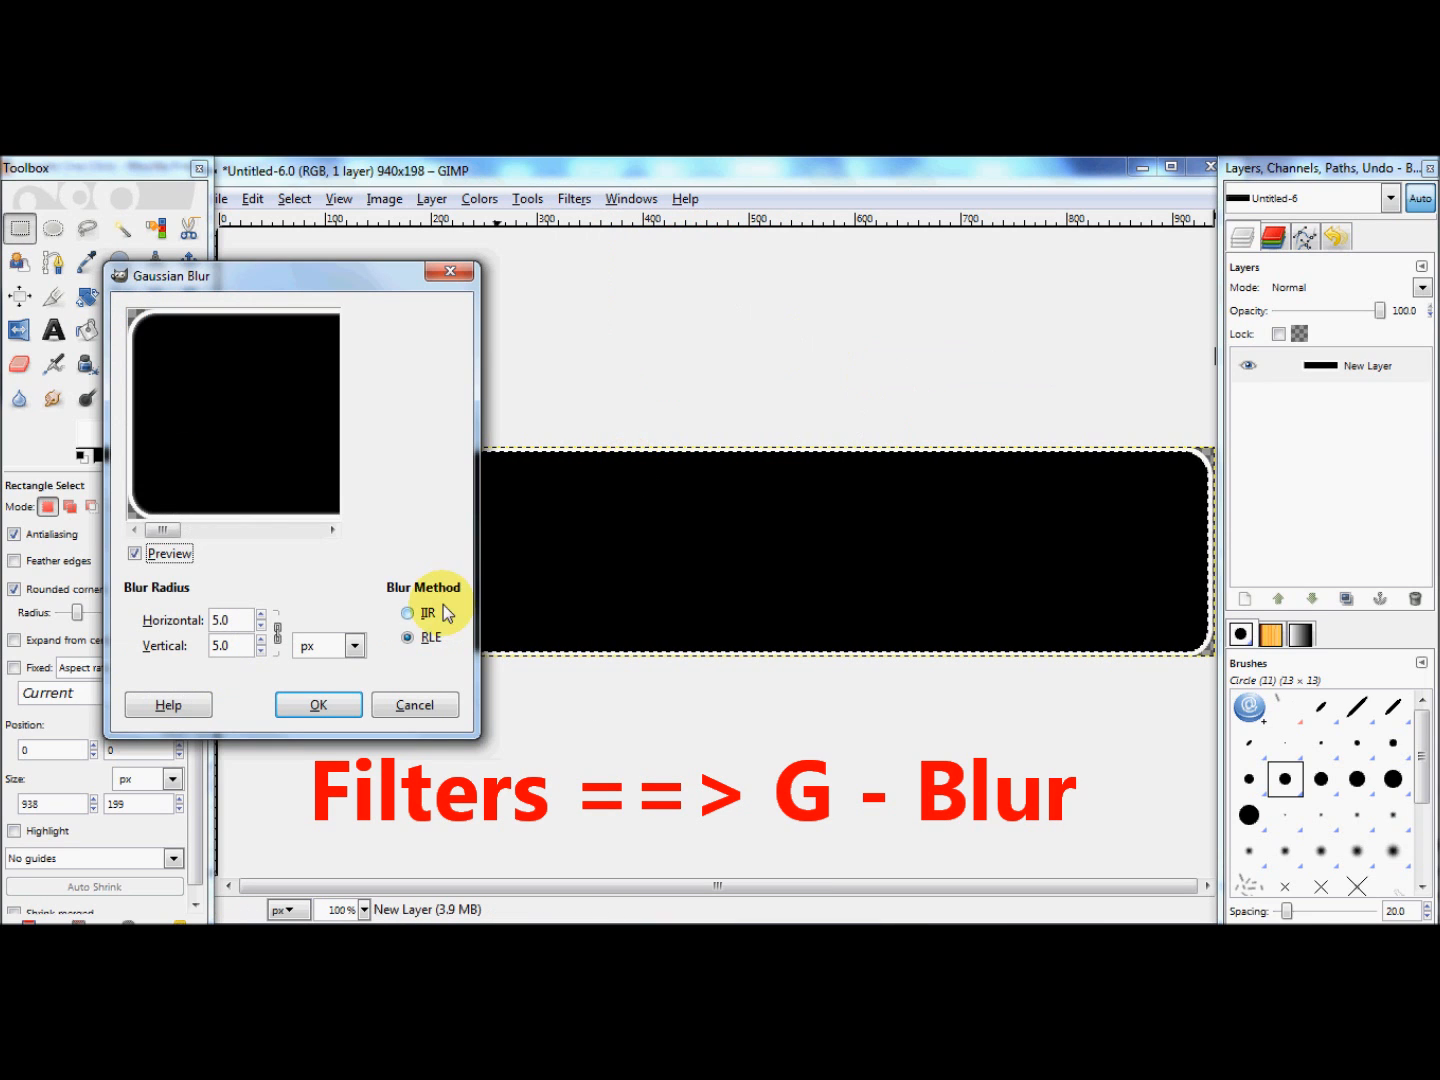
pyautogui.click(319, 706)
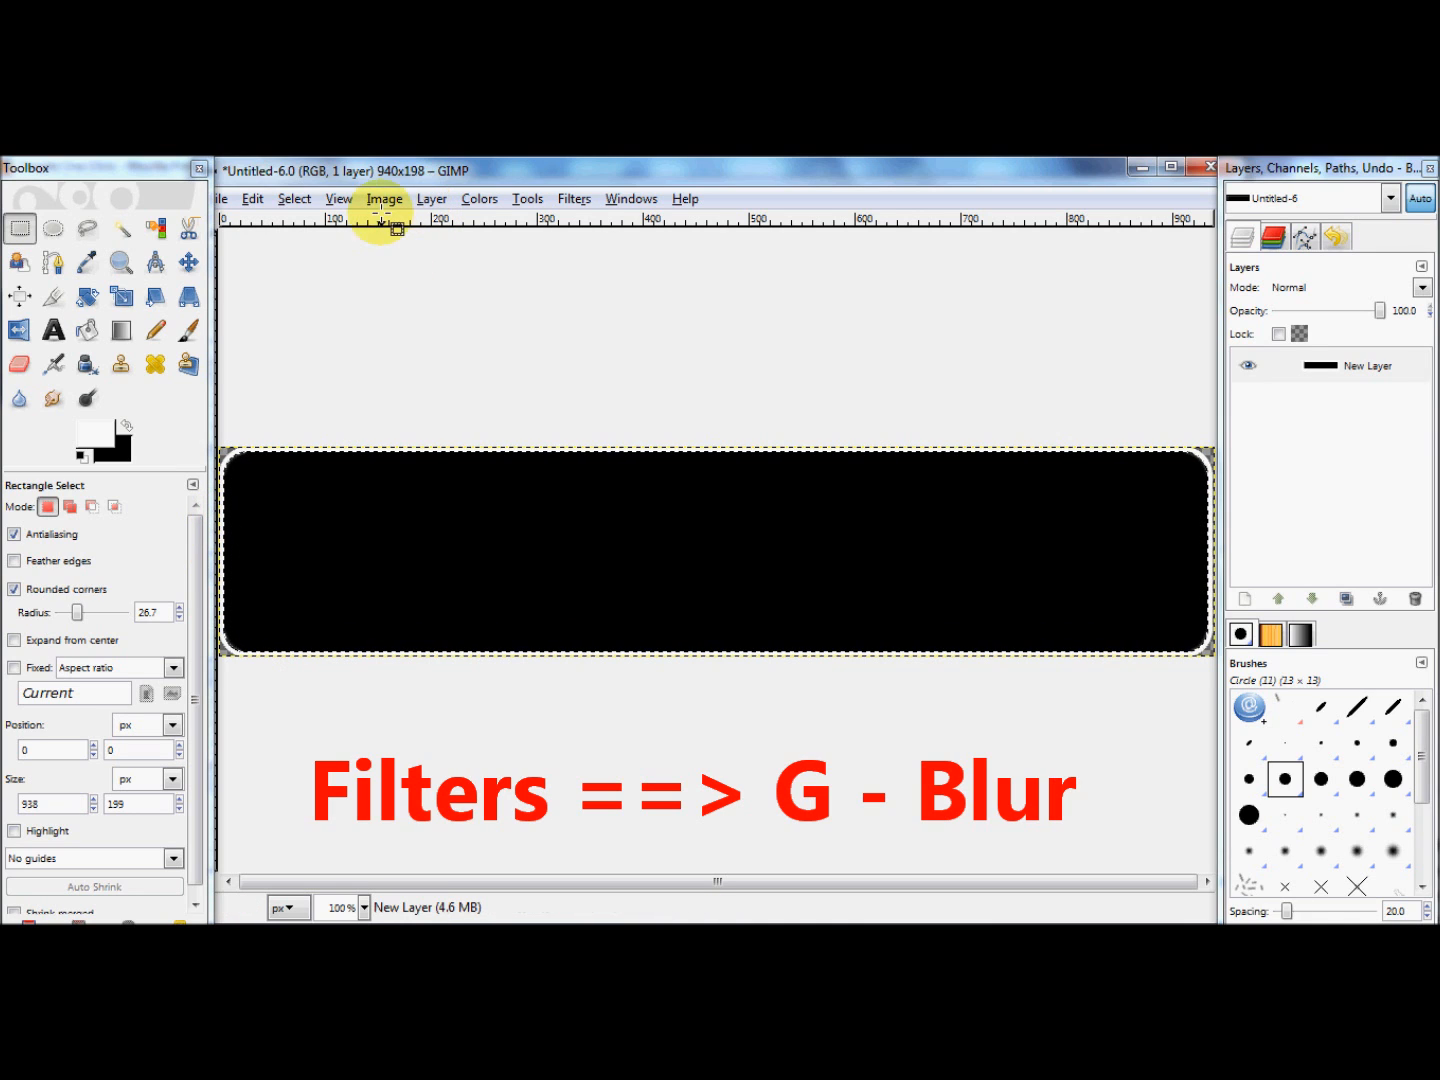
# Step: Shrink the blurred black selection by another 4 pixels
pyautogui.click(296, 200)
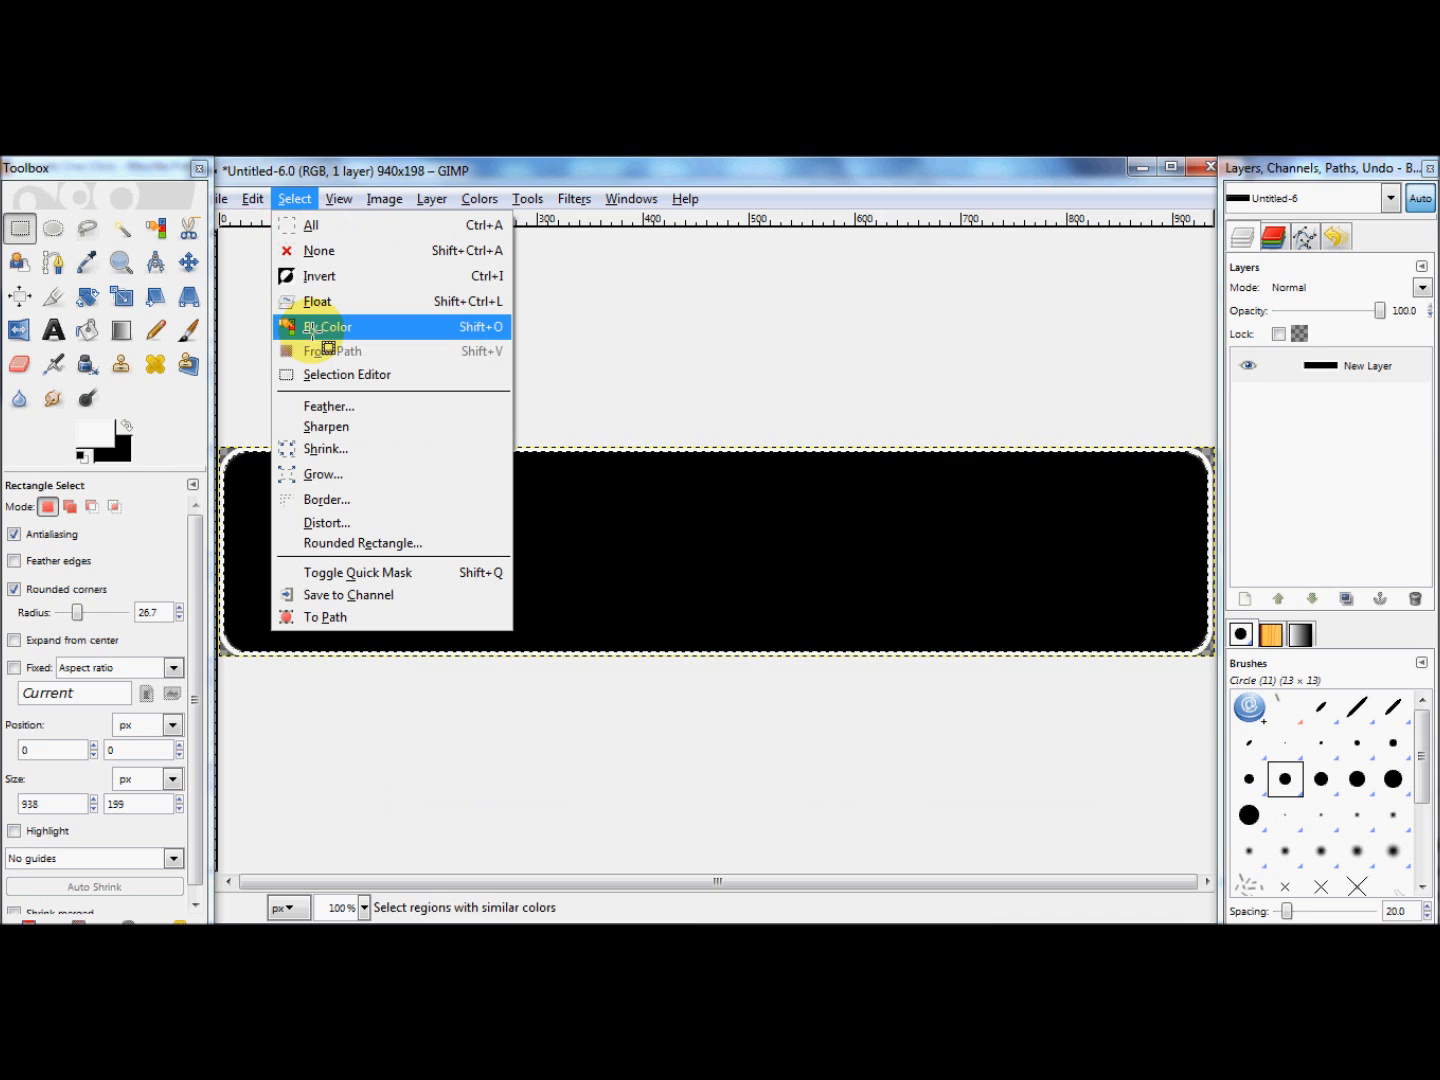
pyautogui.click(318, 451)
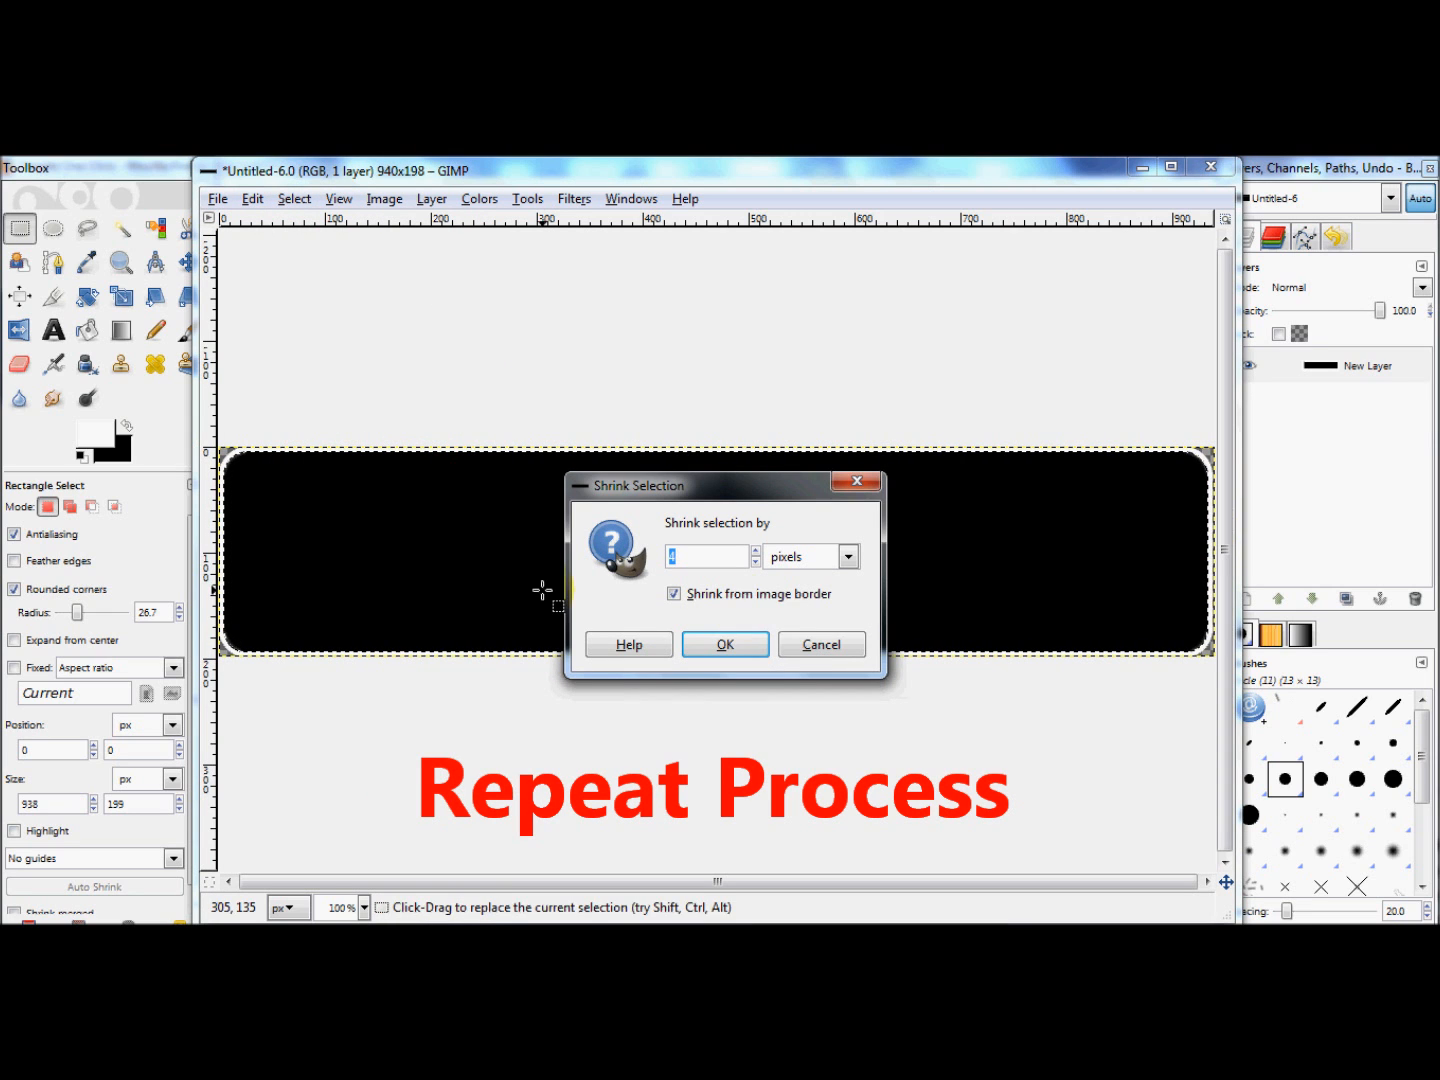
pyautogui.click(734, 644)
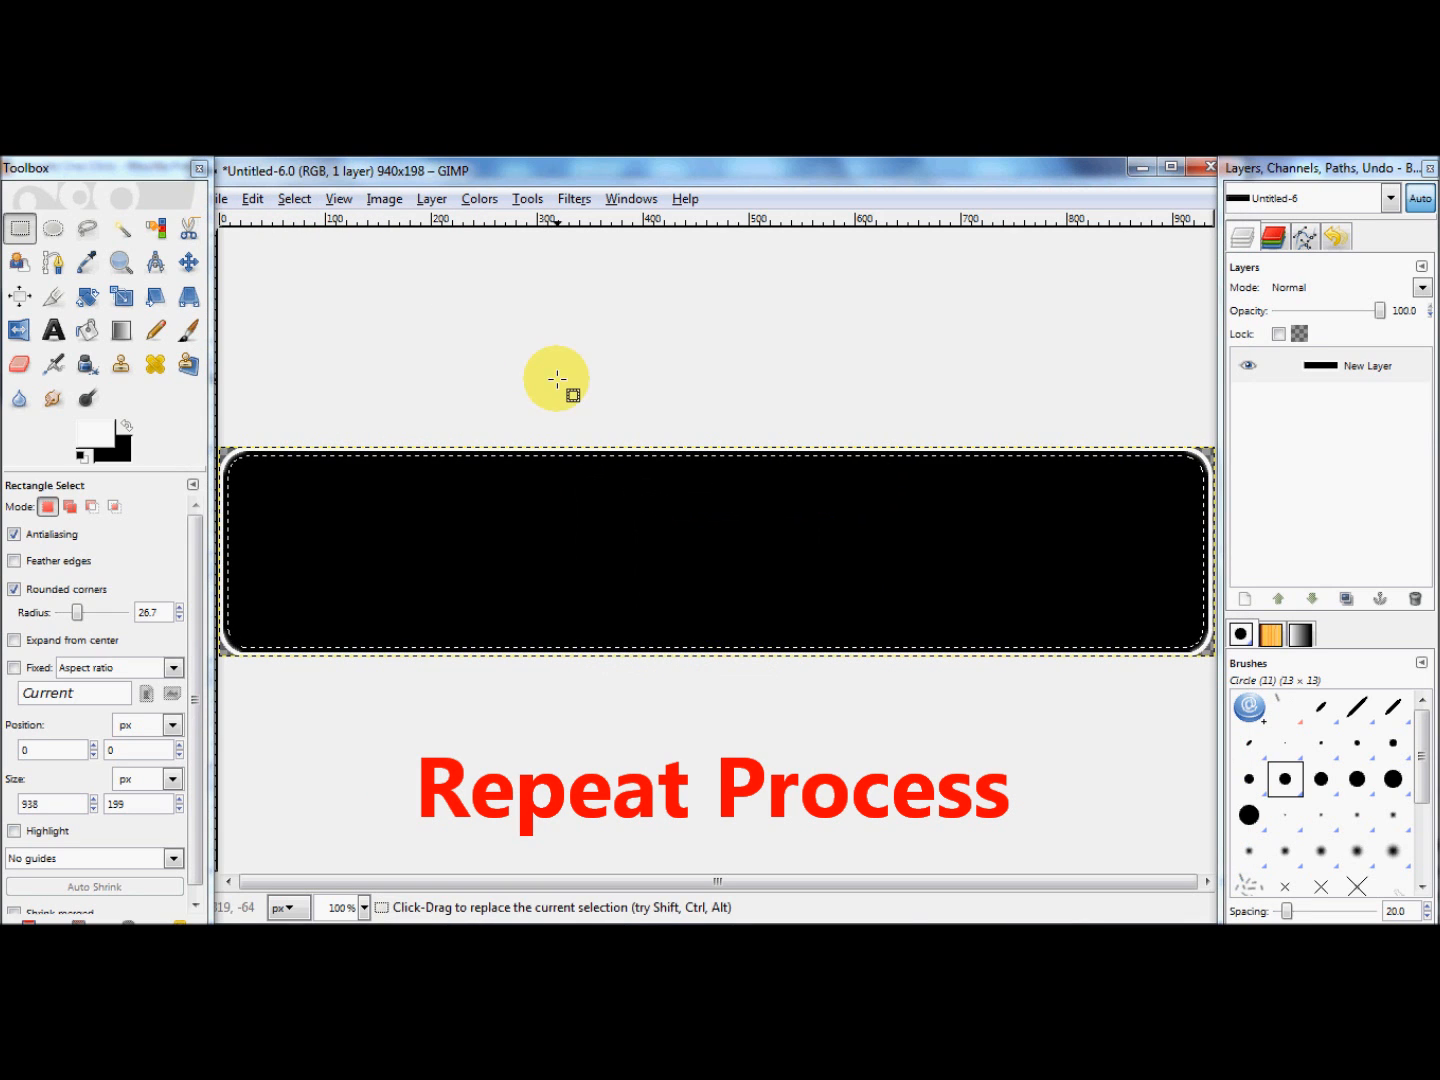
# Step: Fill the shrunken selection with the white foreground color and apply a 5.0 px Gaussian Blur using the RLE method
pyautogui.click(253, 198)
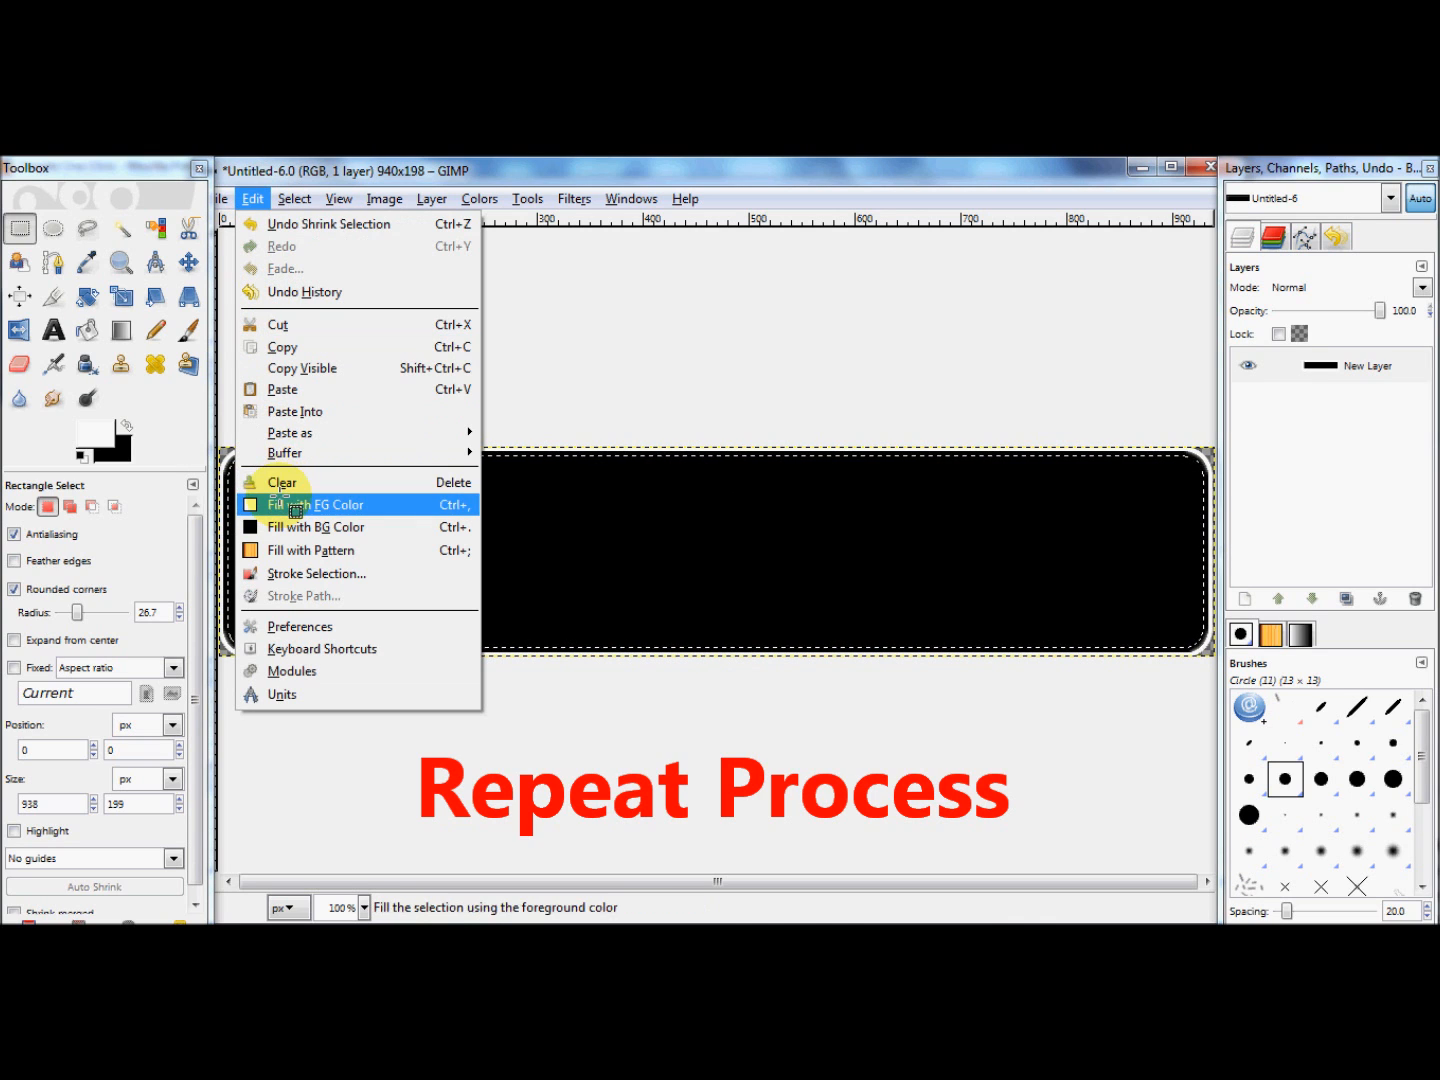
pyautogui.click(296, 510)
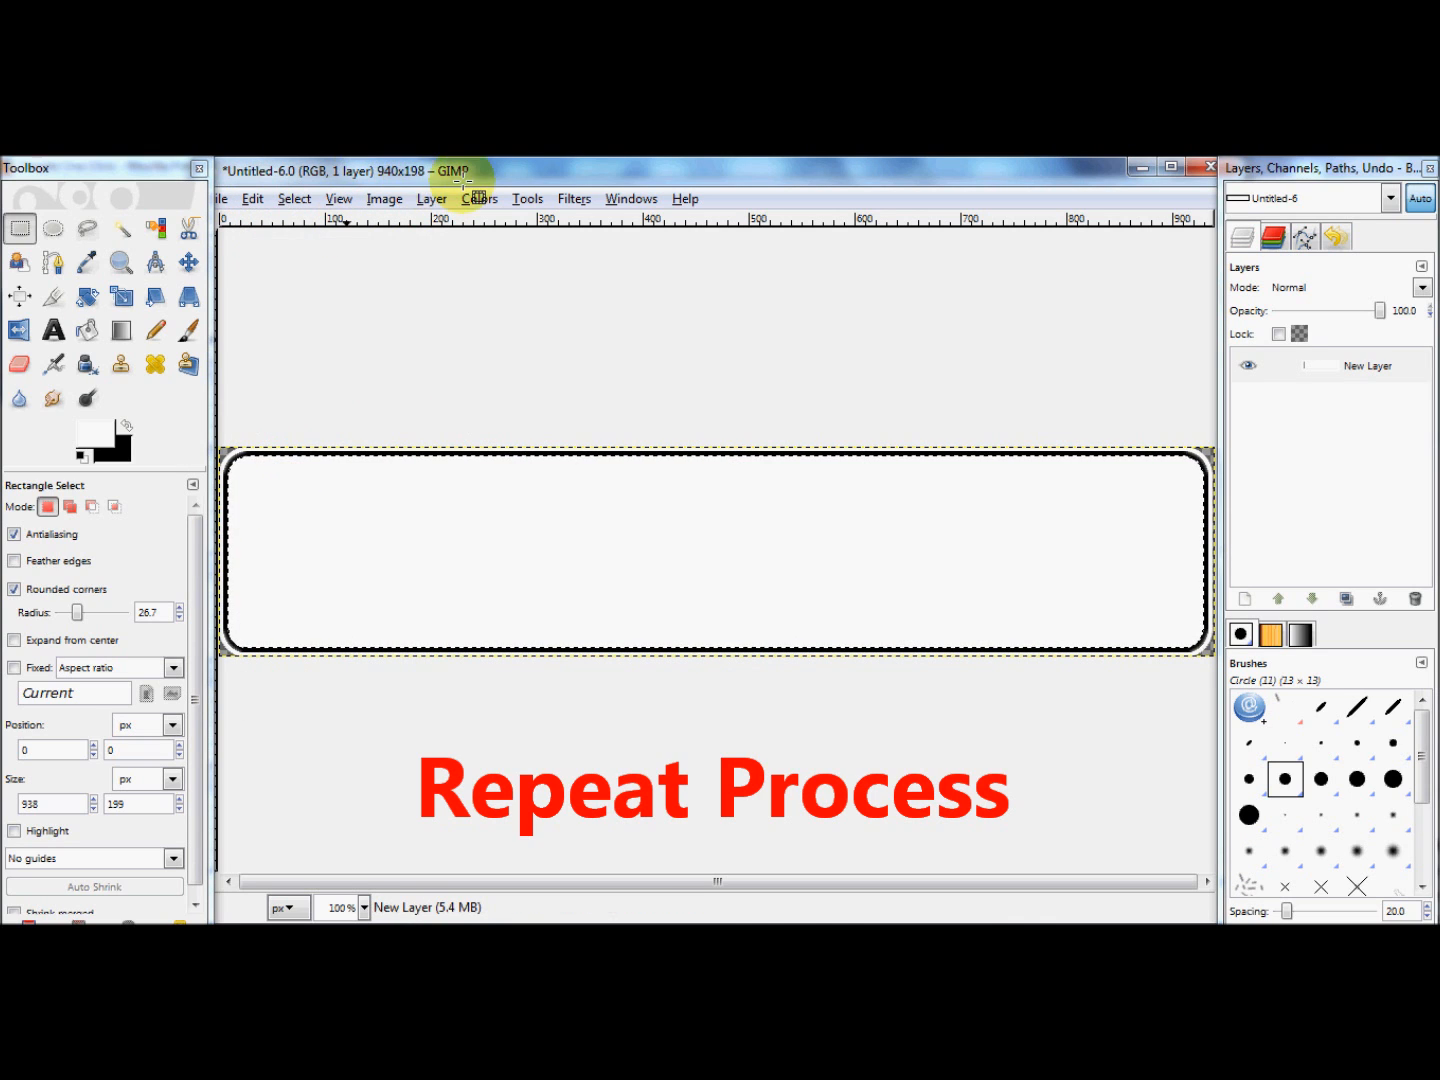
pyautogui.click(541, 208)
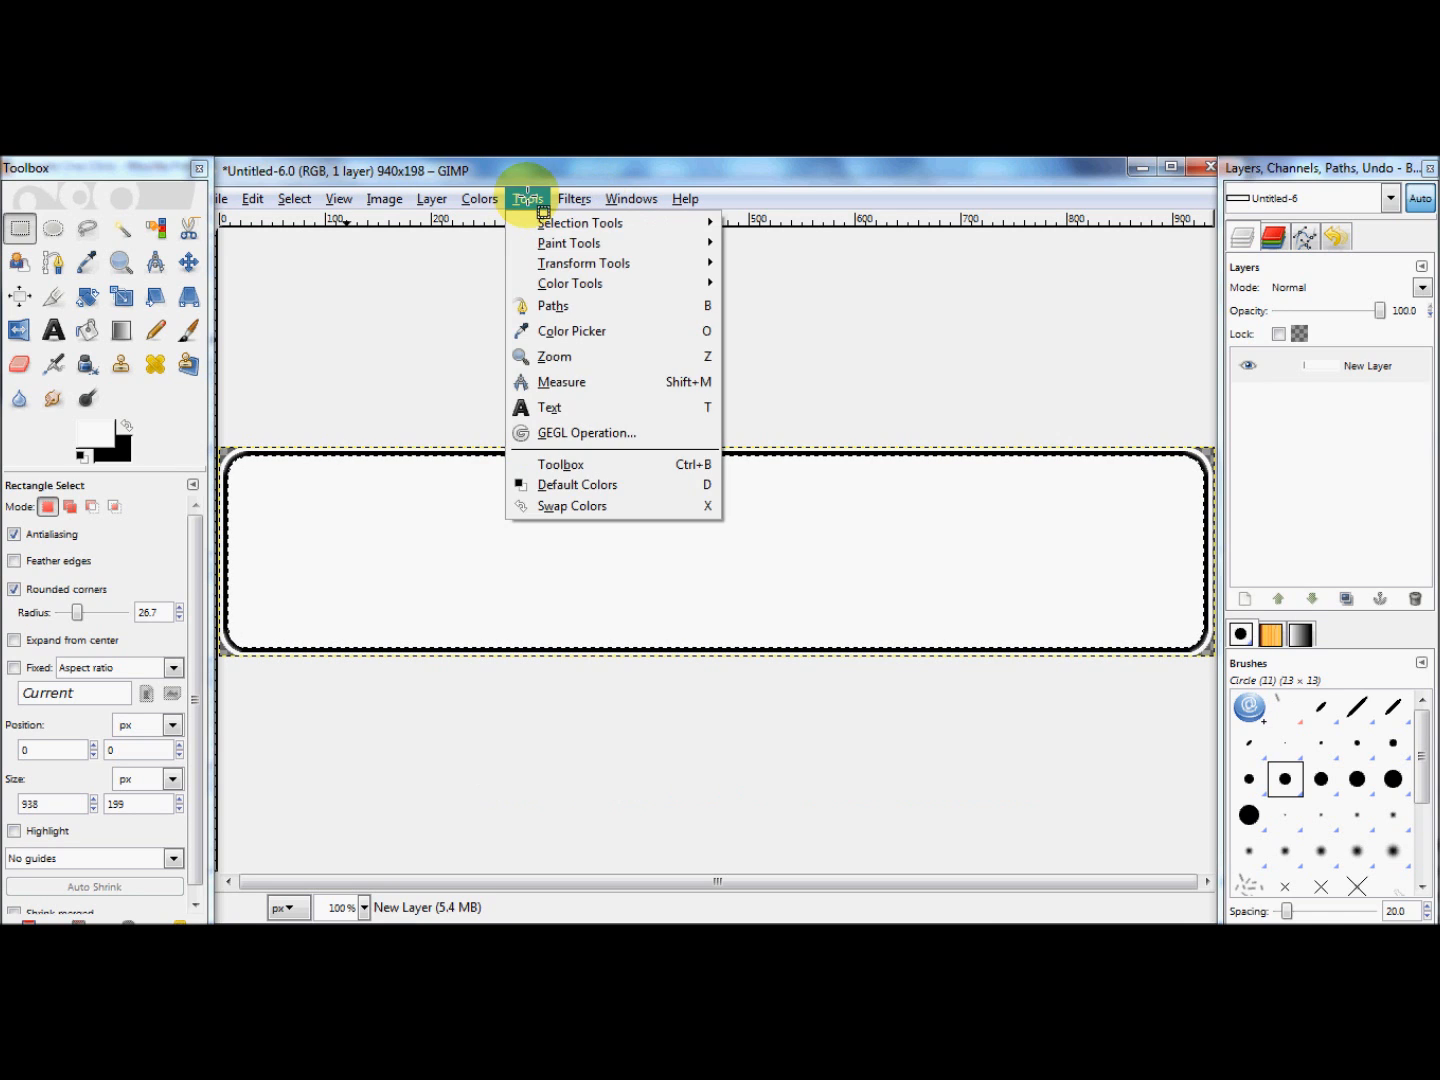
pyautogui.moveTo(574, 200)
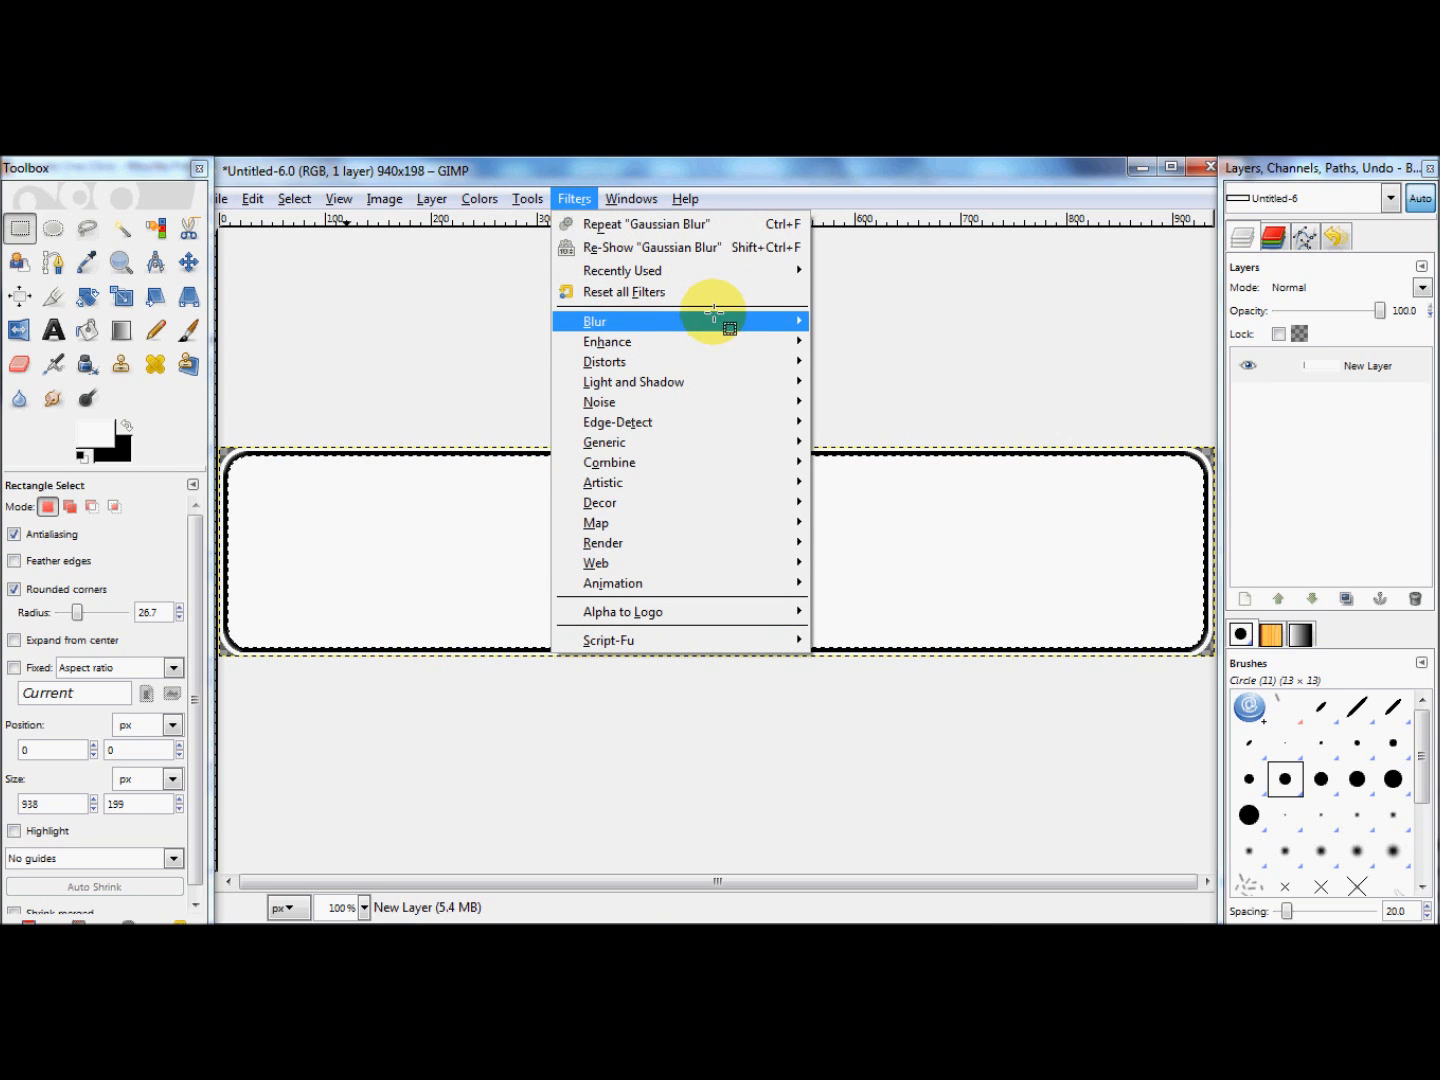
pyautogui.moveTo(796, 320)
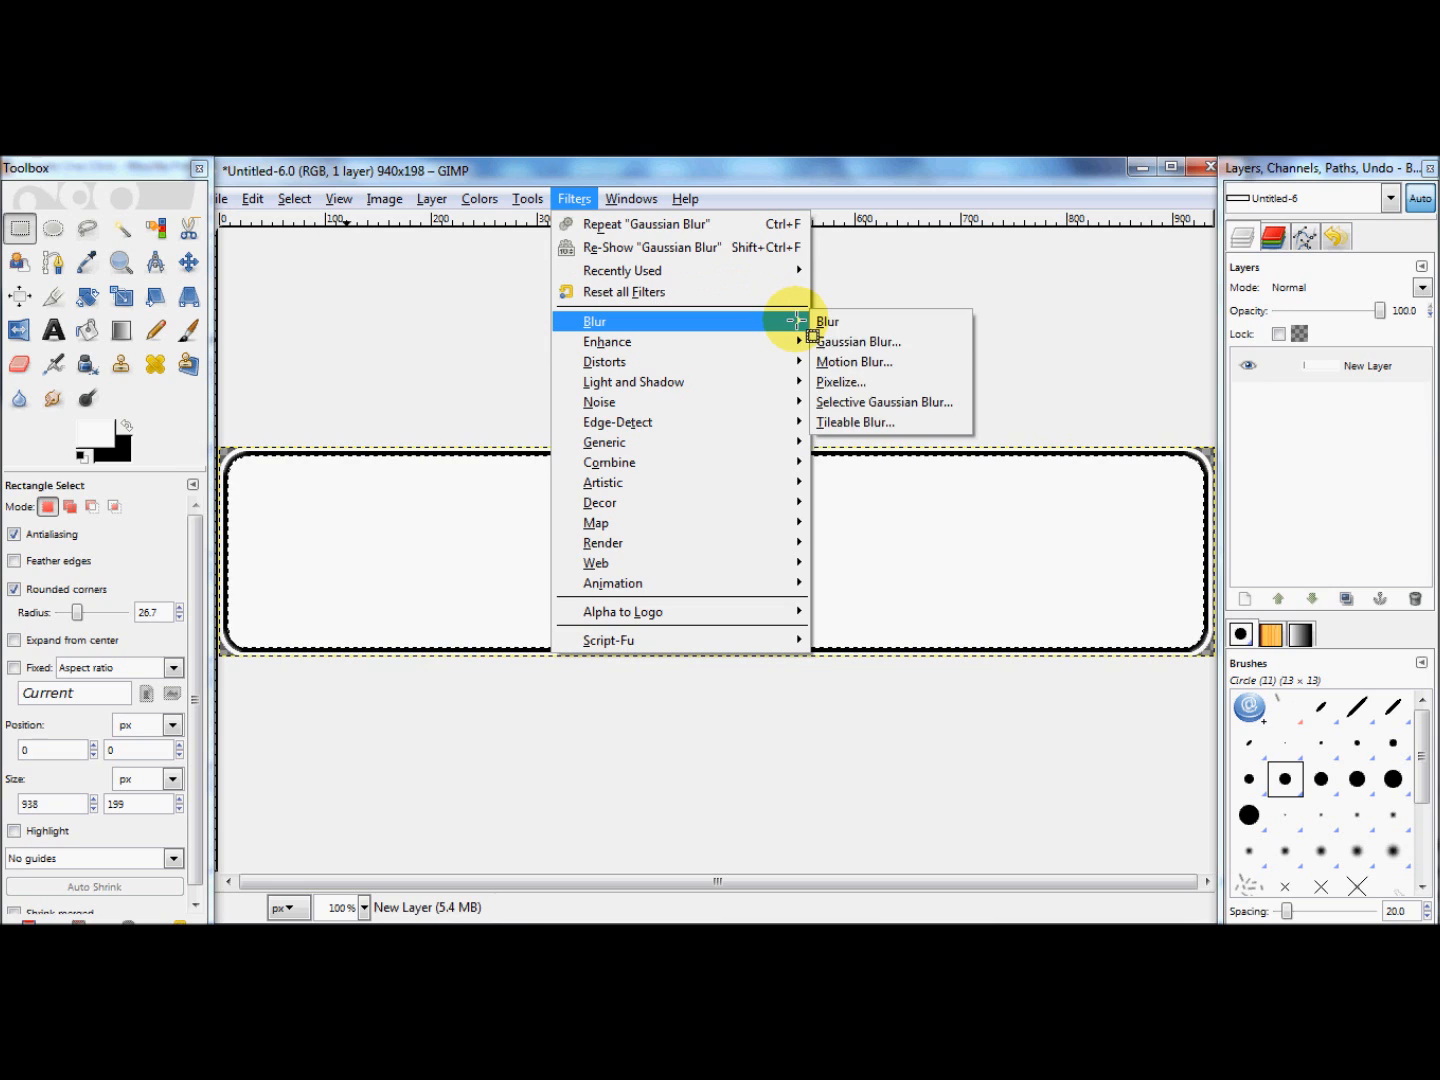
pyautogui.click(843, 342)
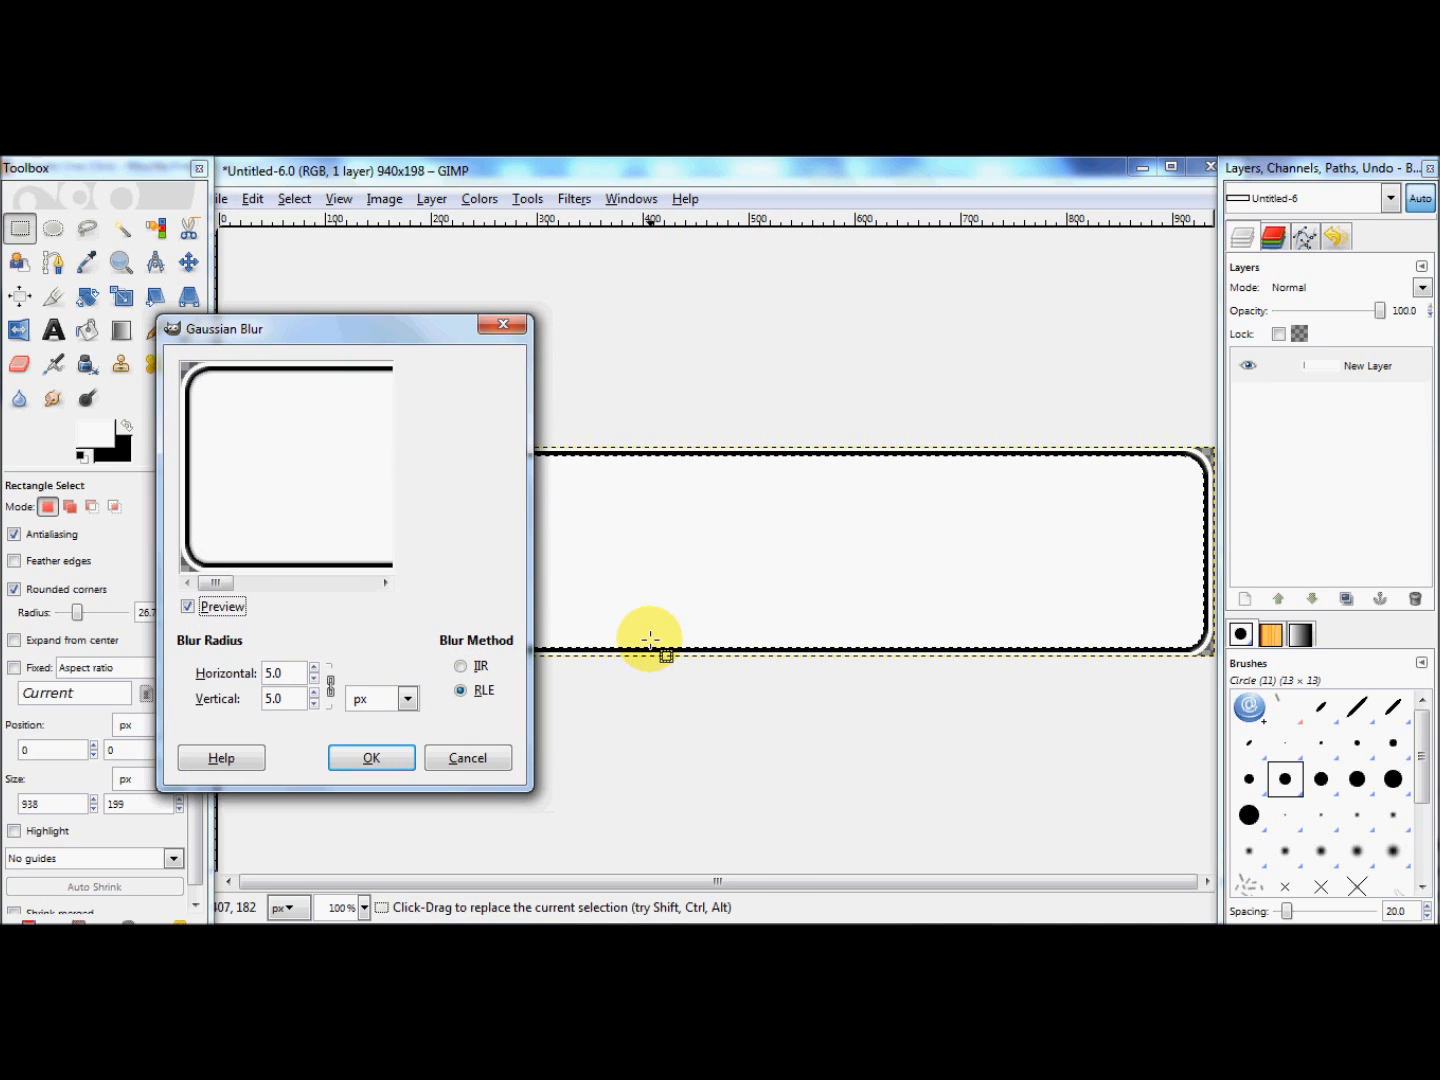
pyautogui.click(392, 761)
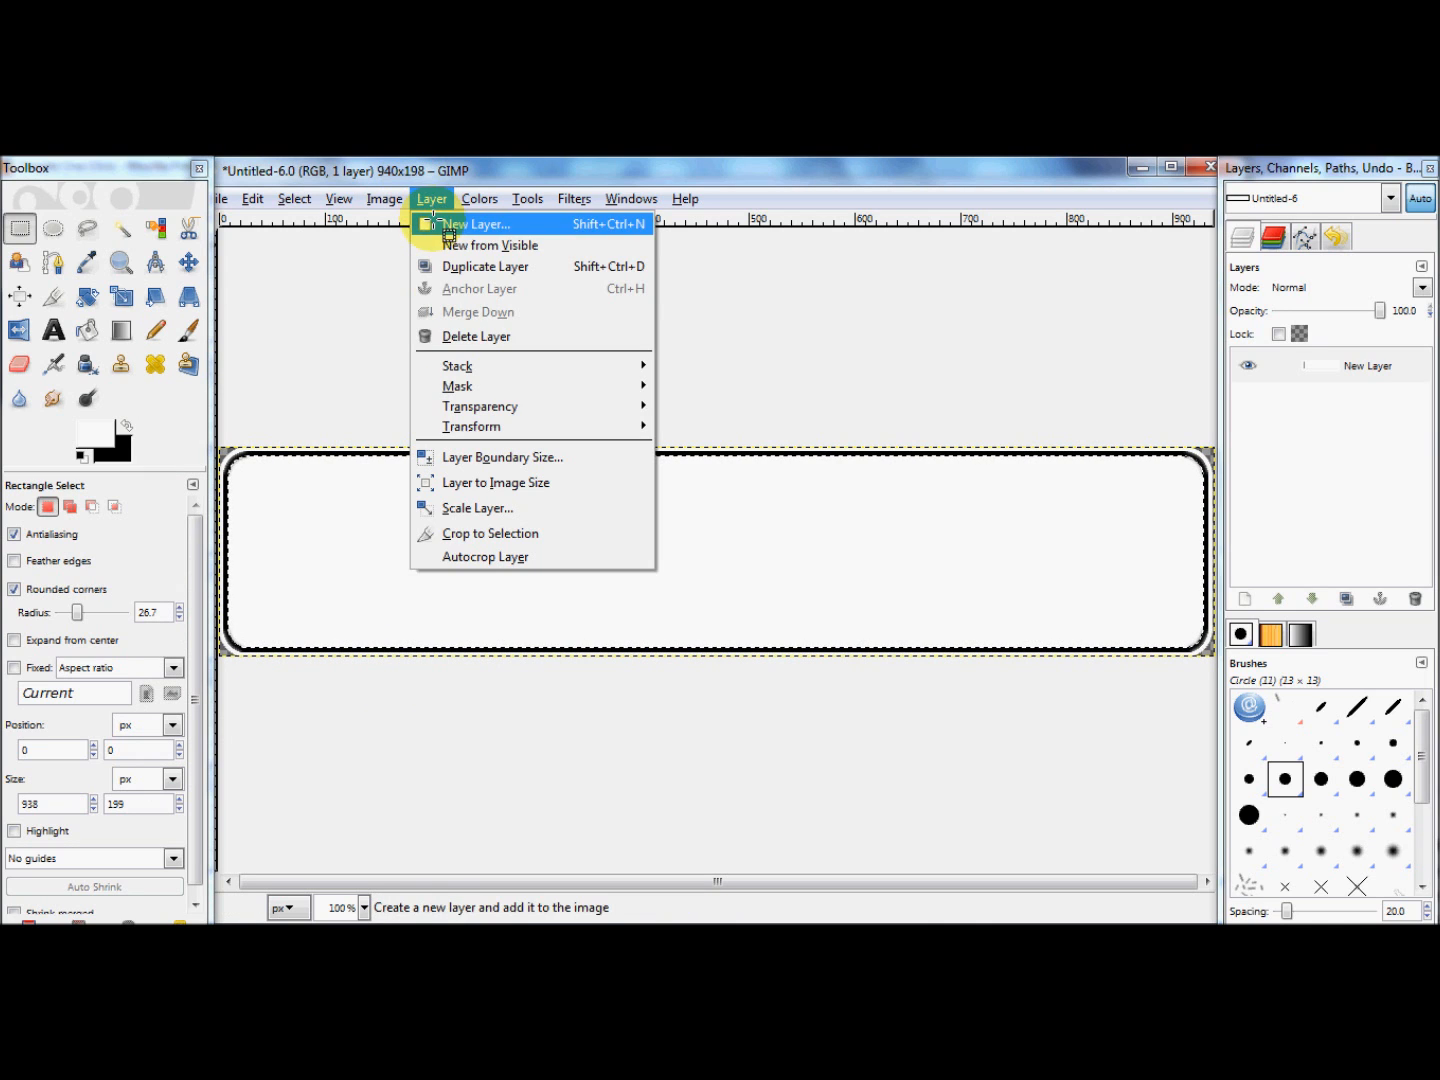
# Step: Add a new 940 x 198 px layer with transparency as its fill type
pyautogui.click(445, 227)
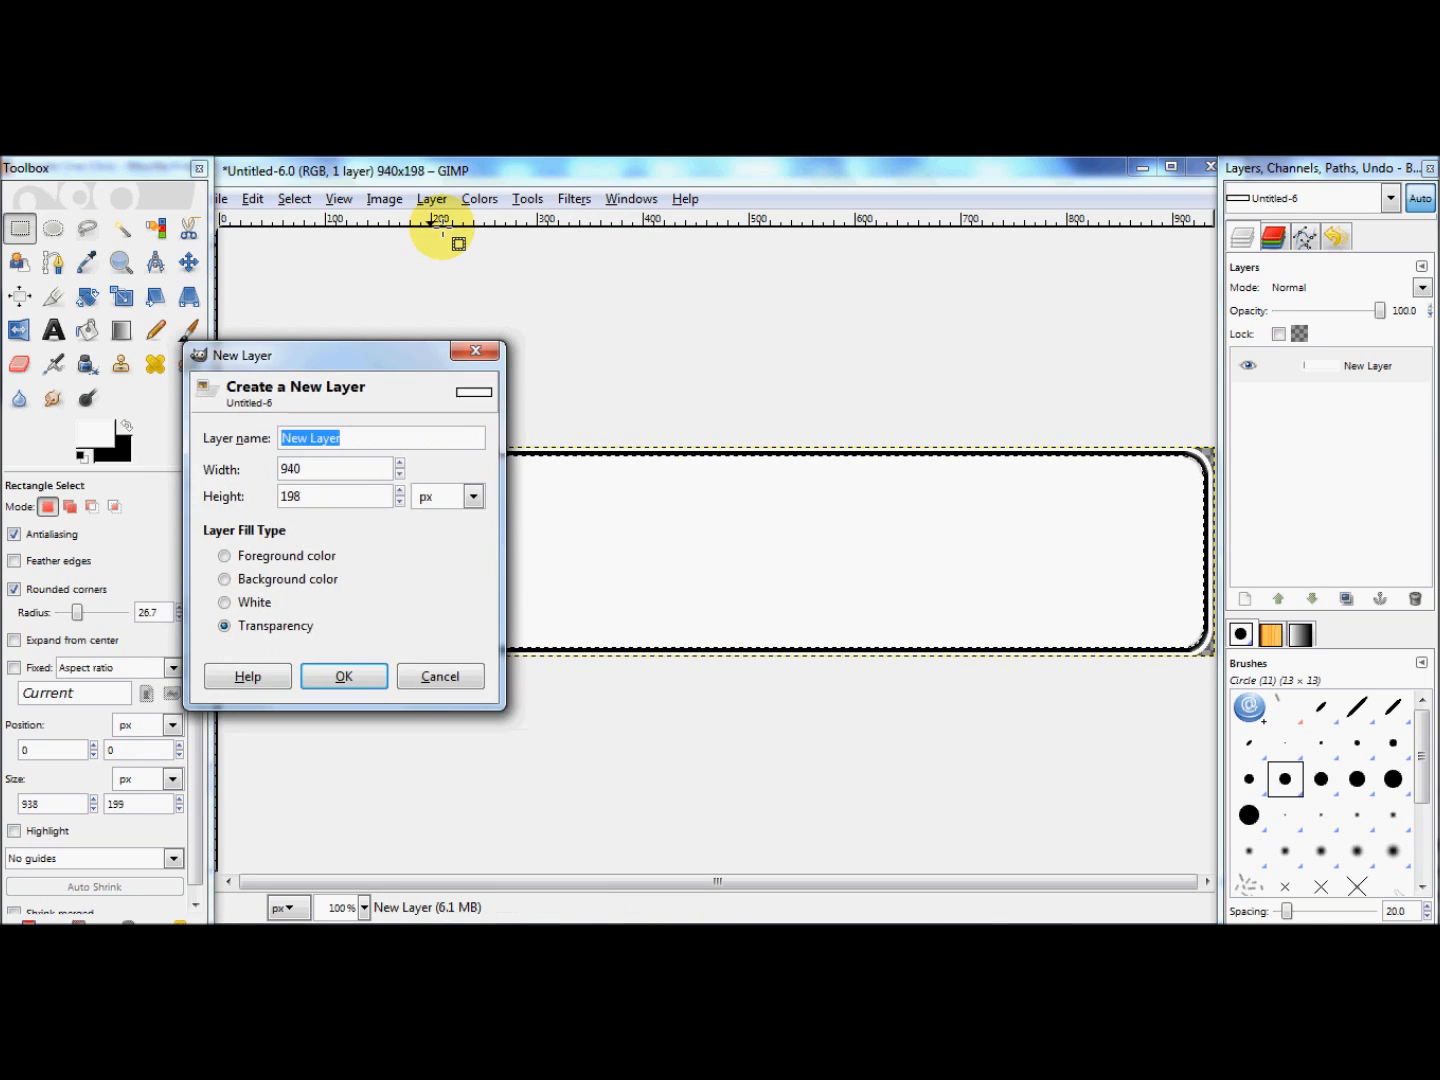
pyautogui.click(346, 680)
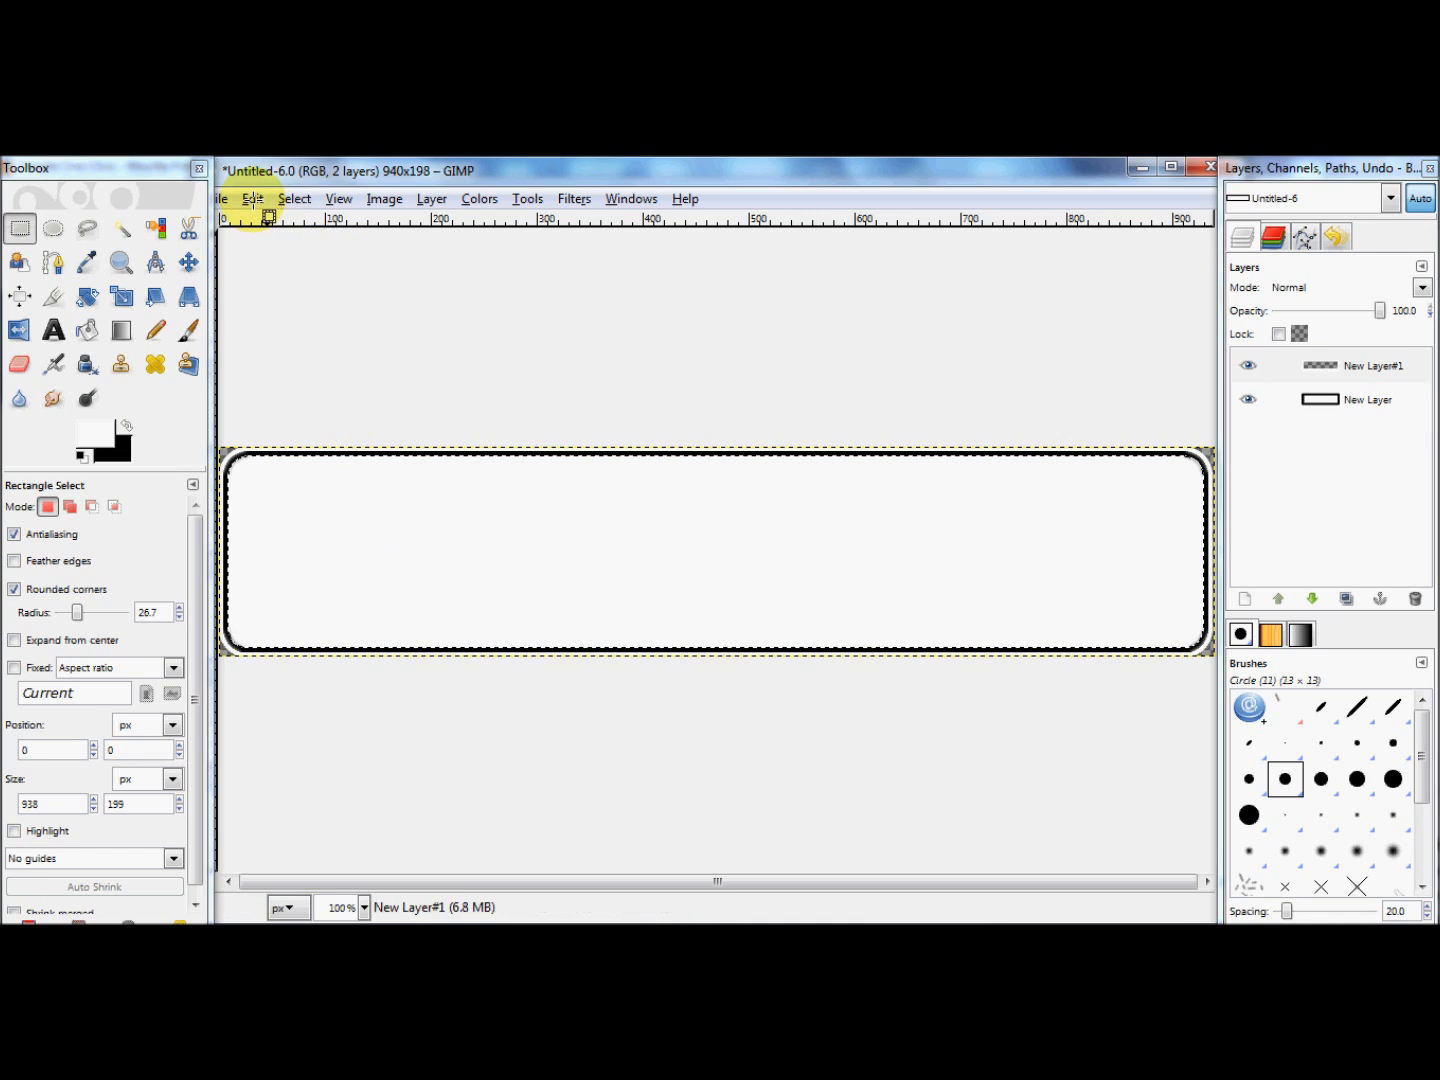
# Step: Open the image folder_outbox2.png from the Downloads folder
pyautogui.click(253, 200)
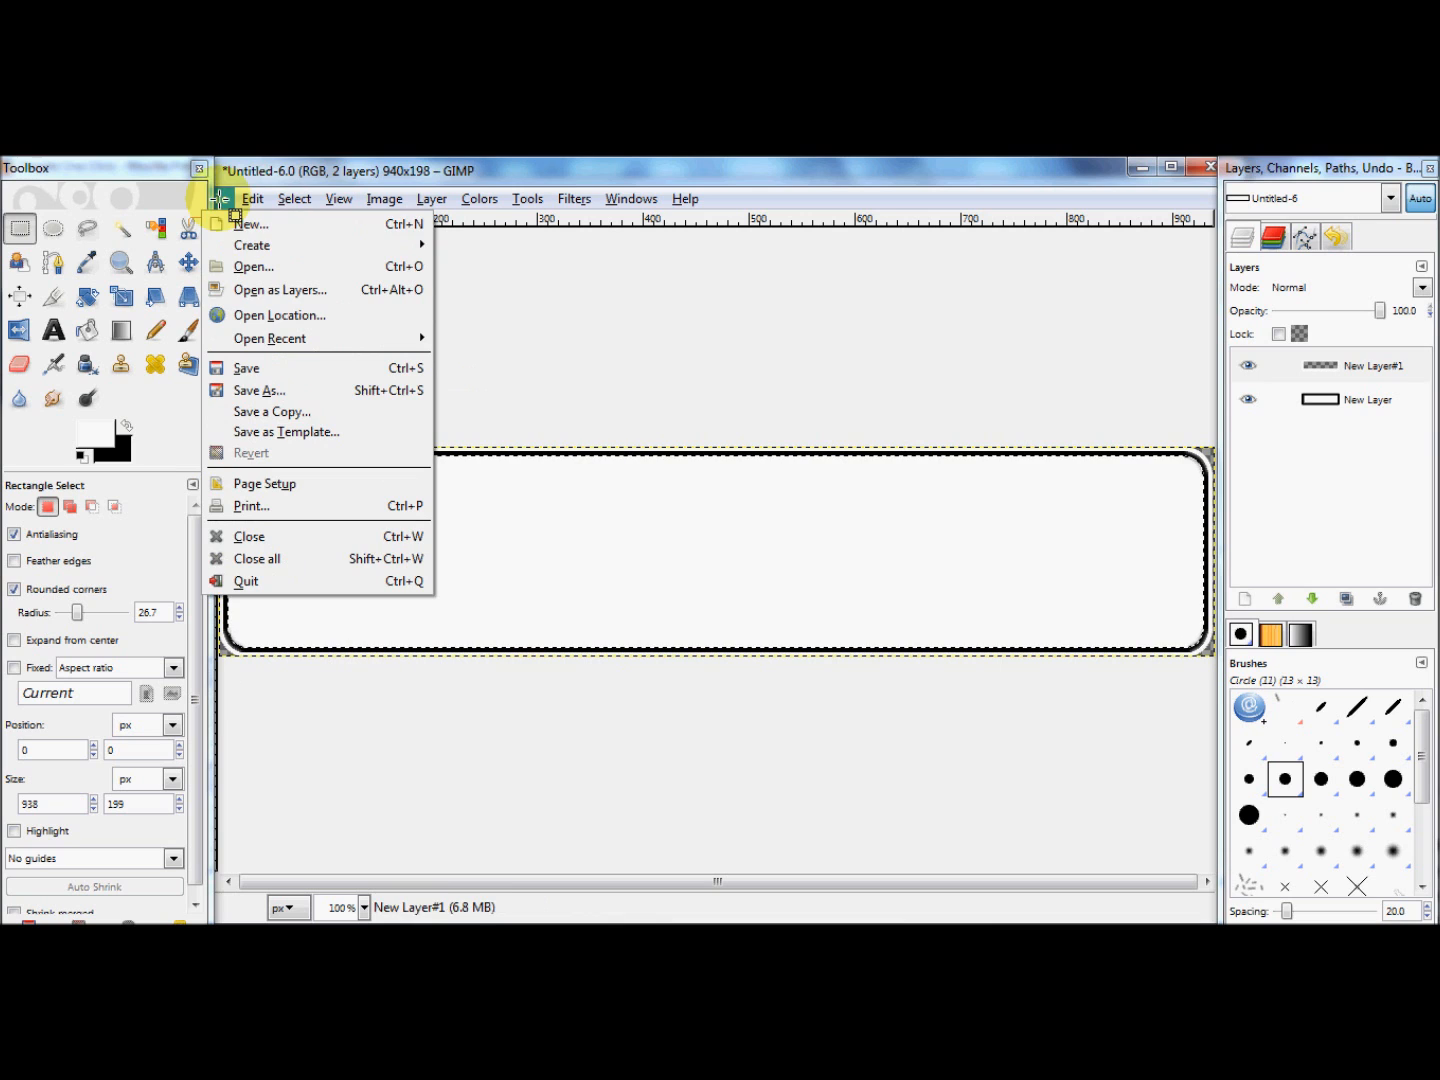
pyautogui.moveTo(248, 330)
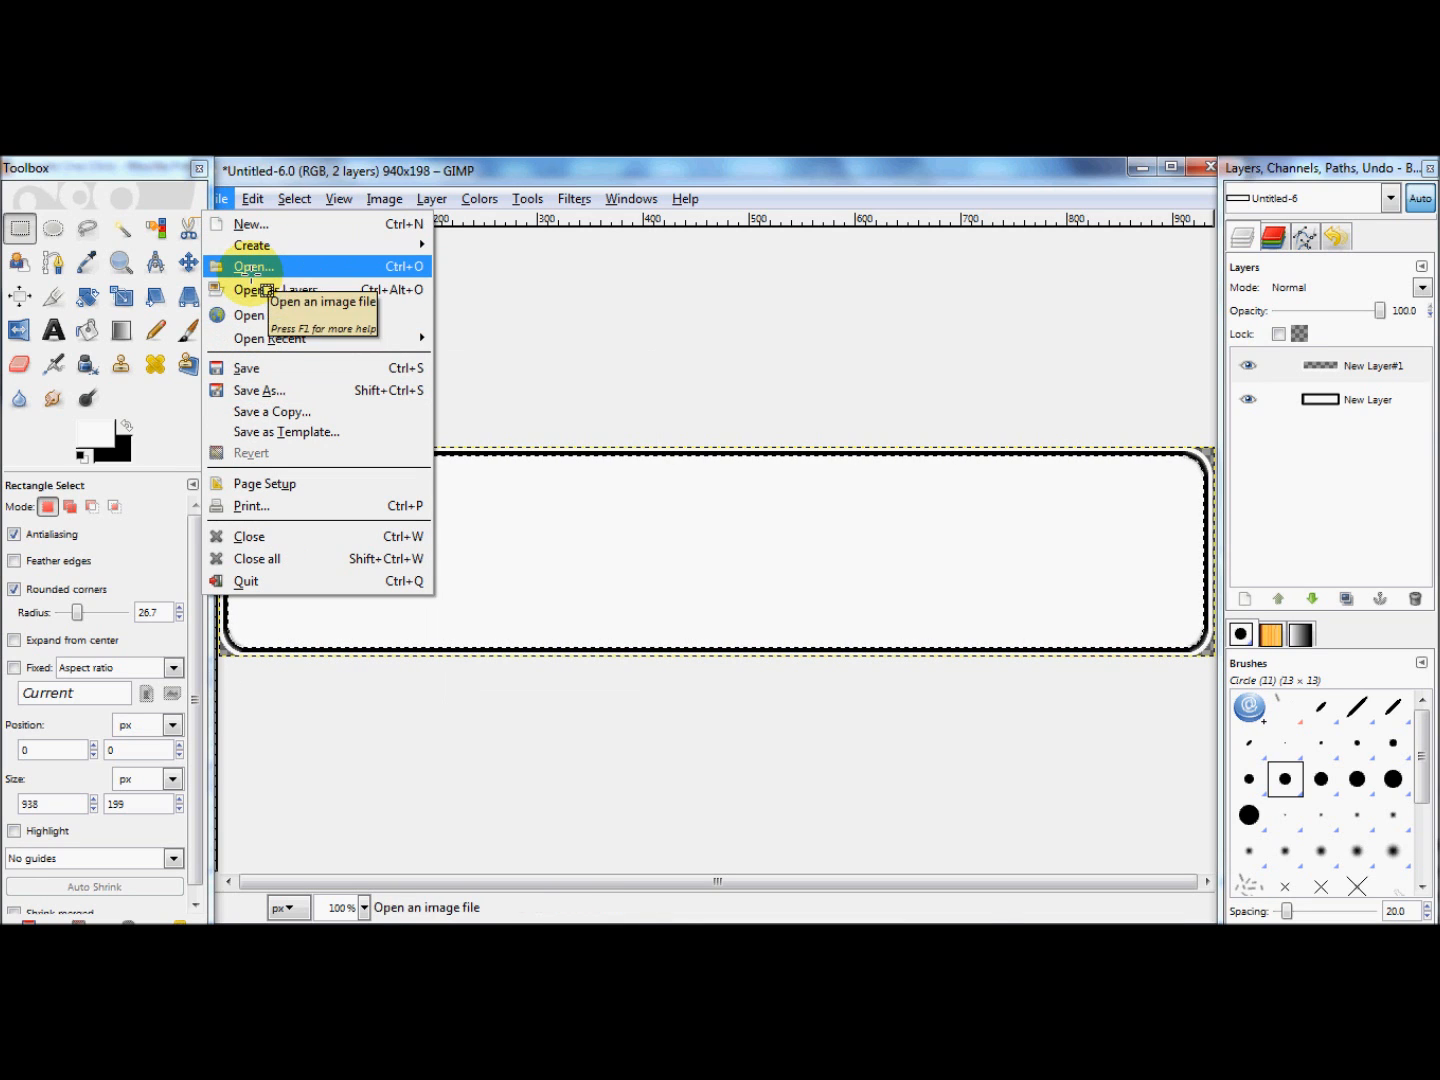
pyautogui.click(252, 268)
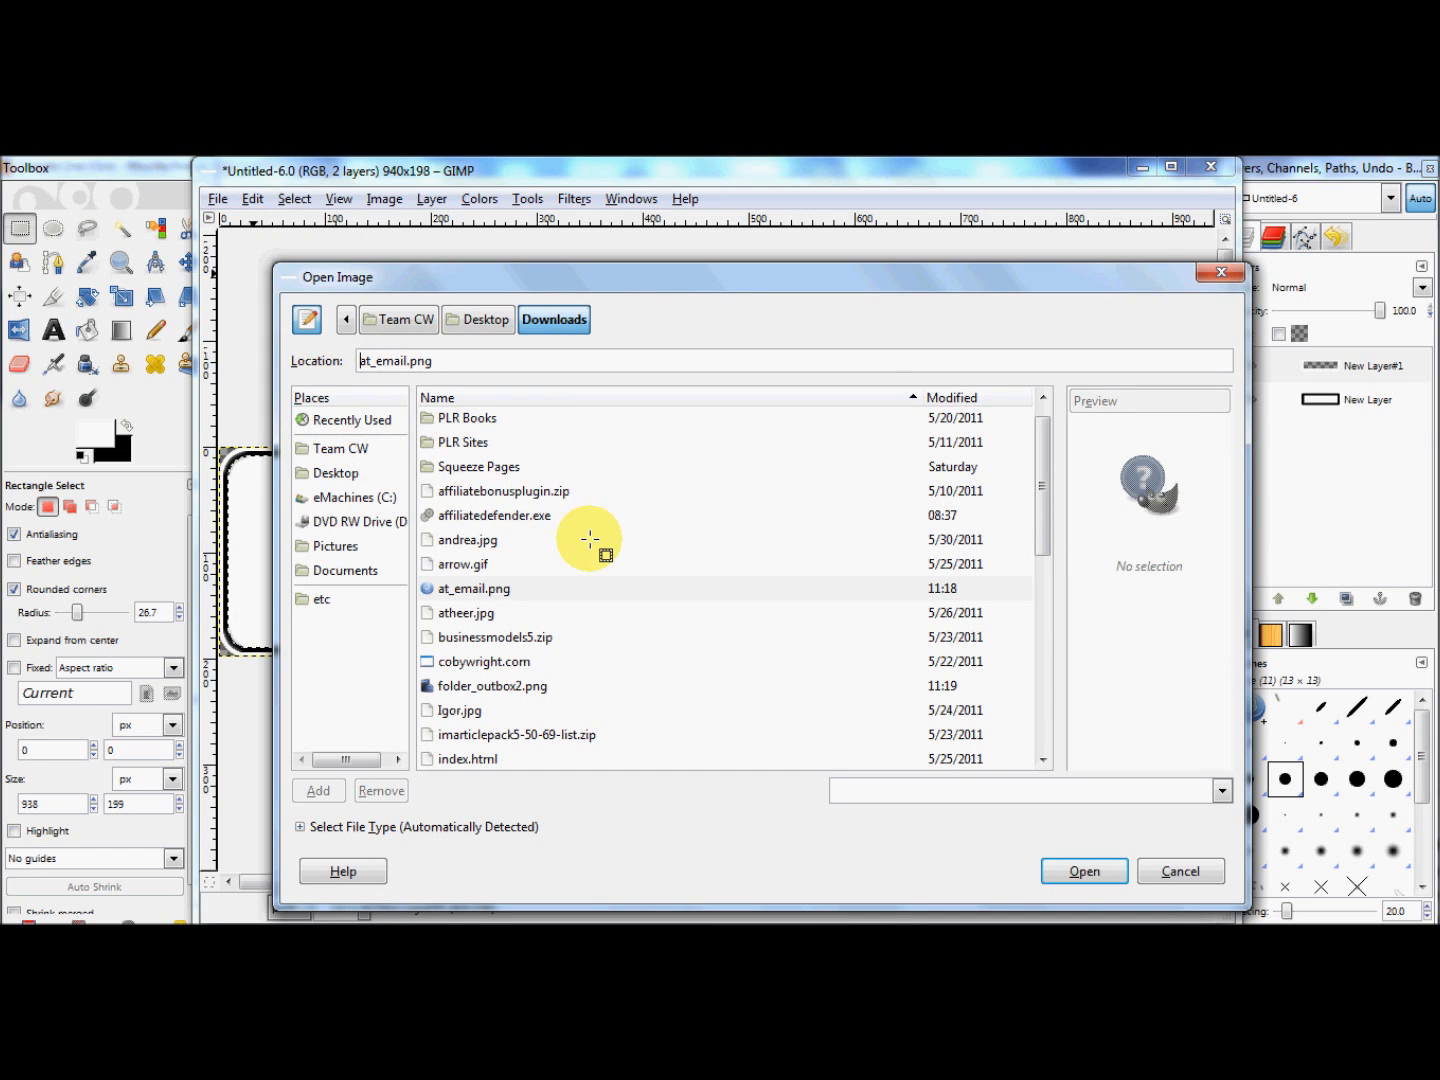
pyautogui.moveTo(1042, 476); pyautogui.dragTo(1046, 553)
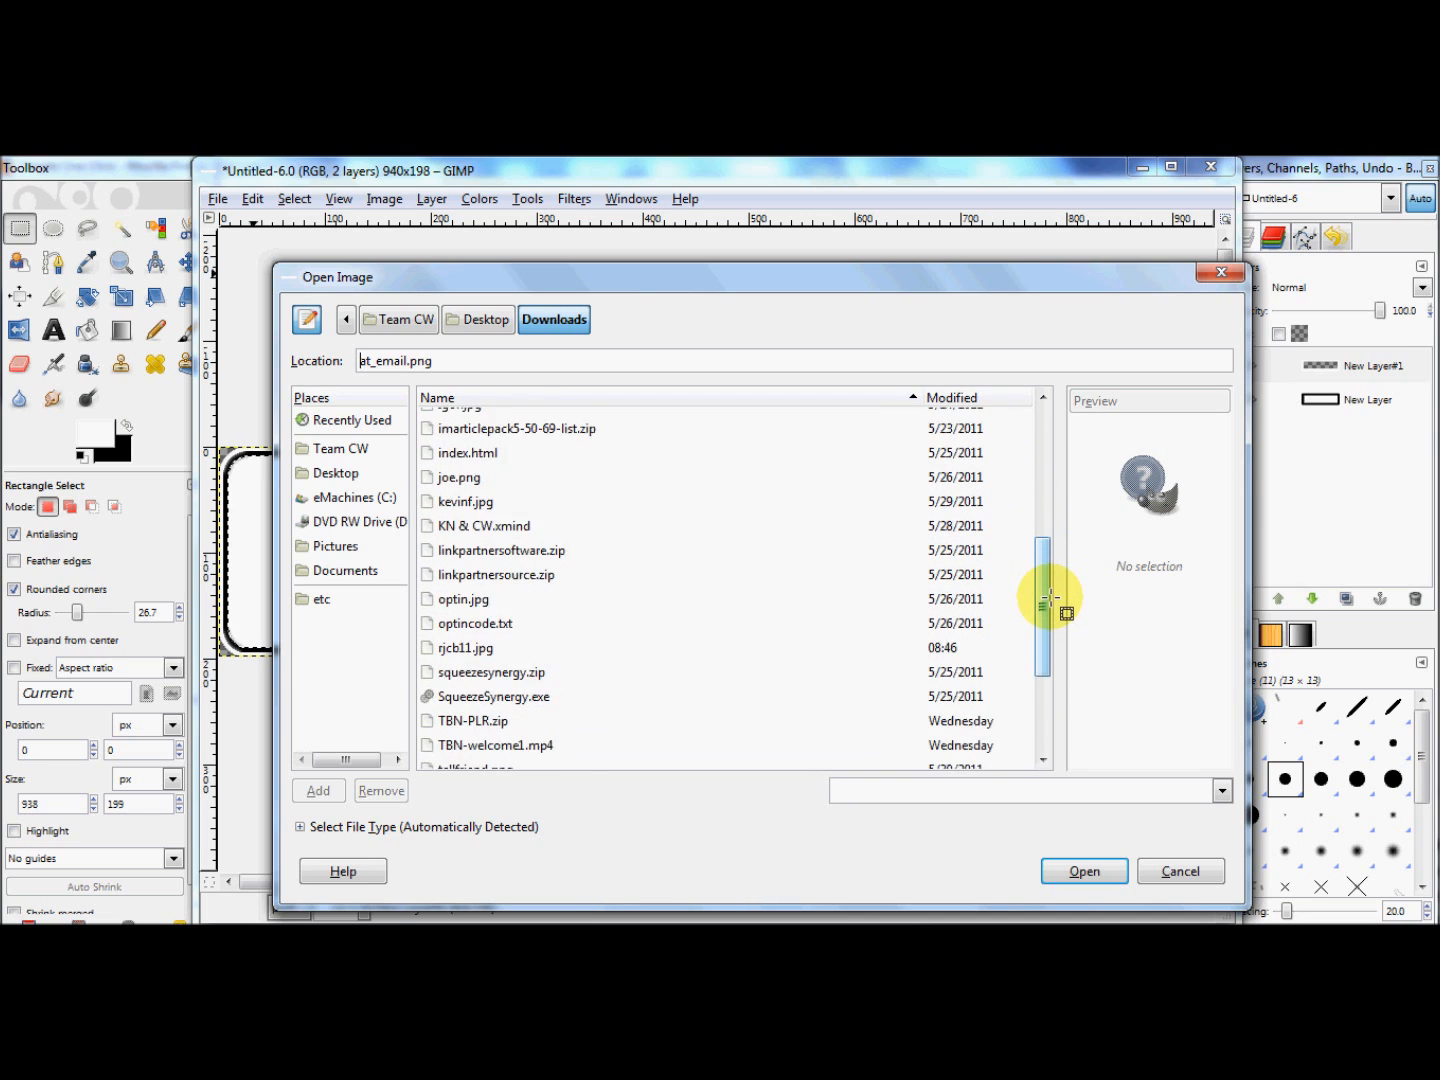
pyautogui.moveTo(1046, 616); pyautogui.dragTo(1047, 680)
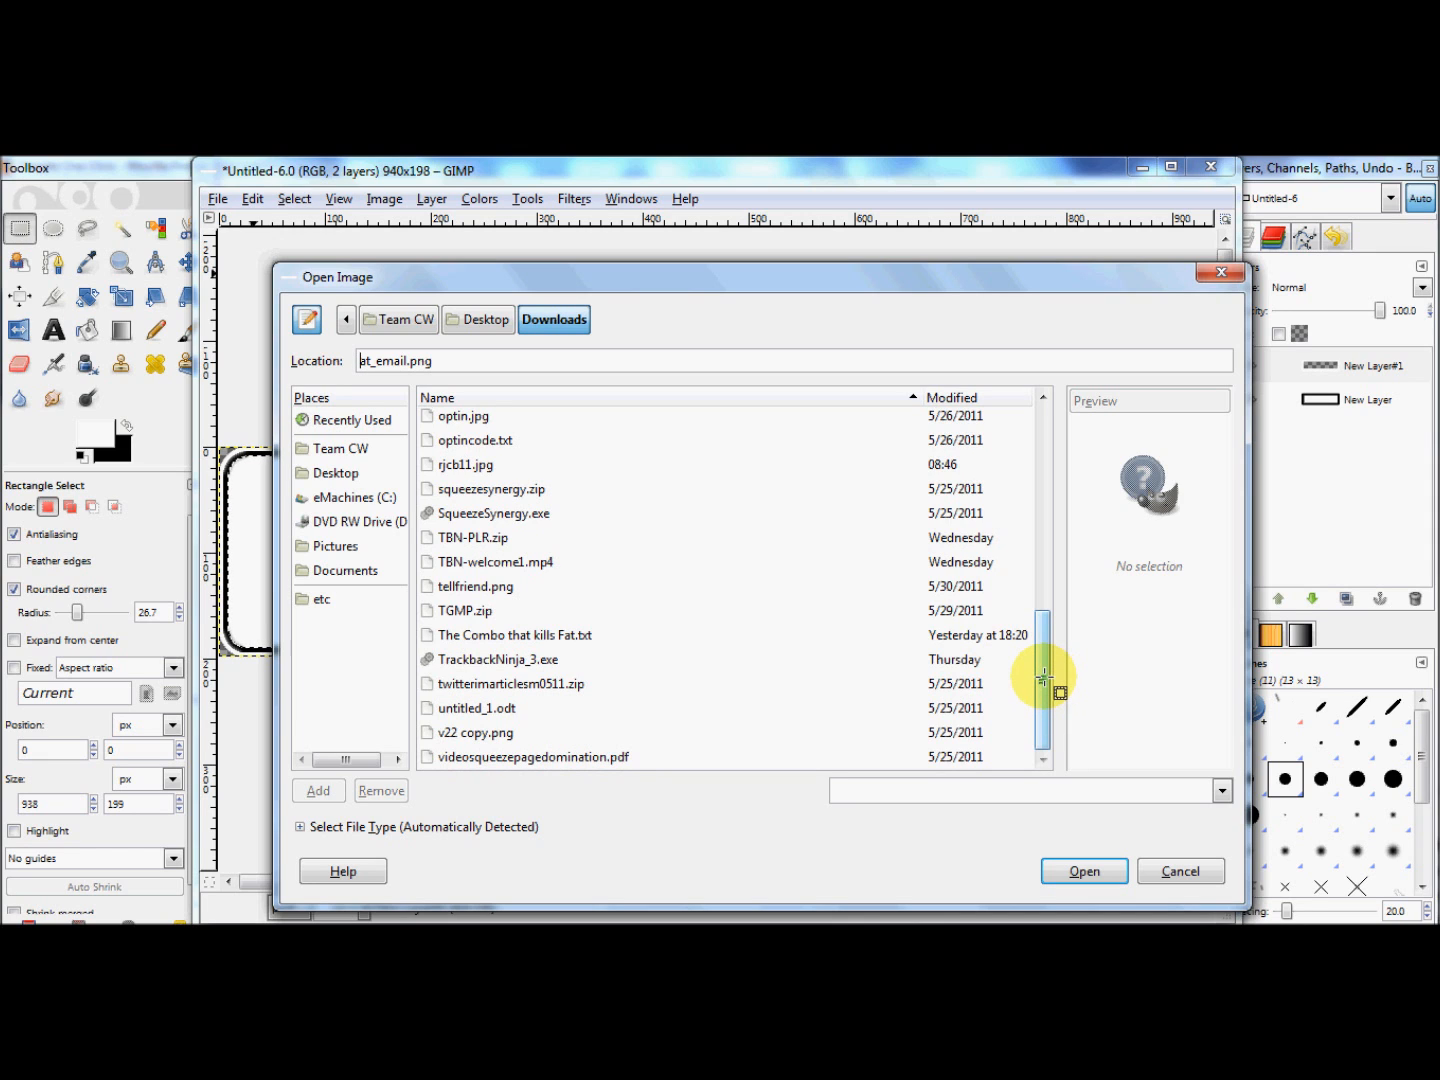
pyautogui.moveTo(1043, 679); pyautogui.dragTo(1018, 644)
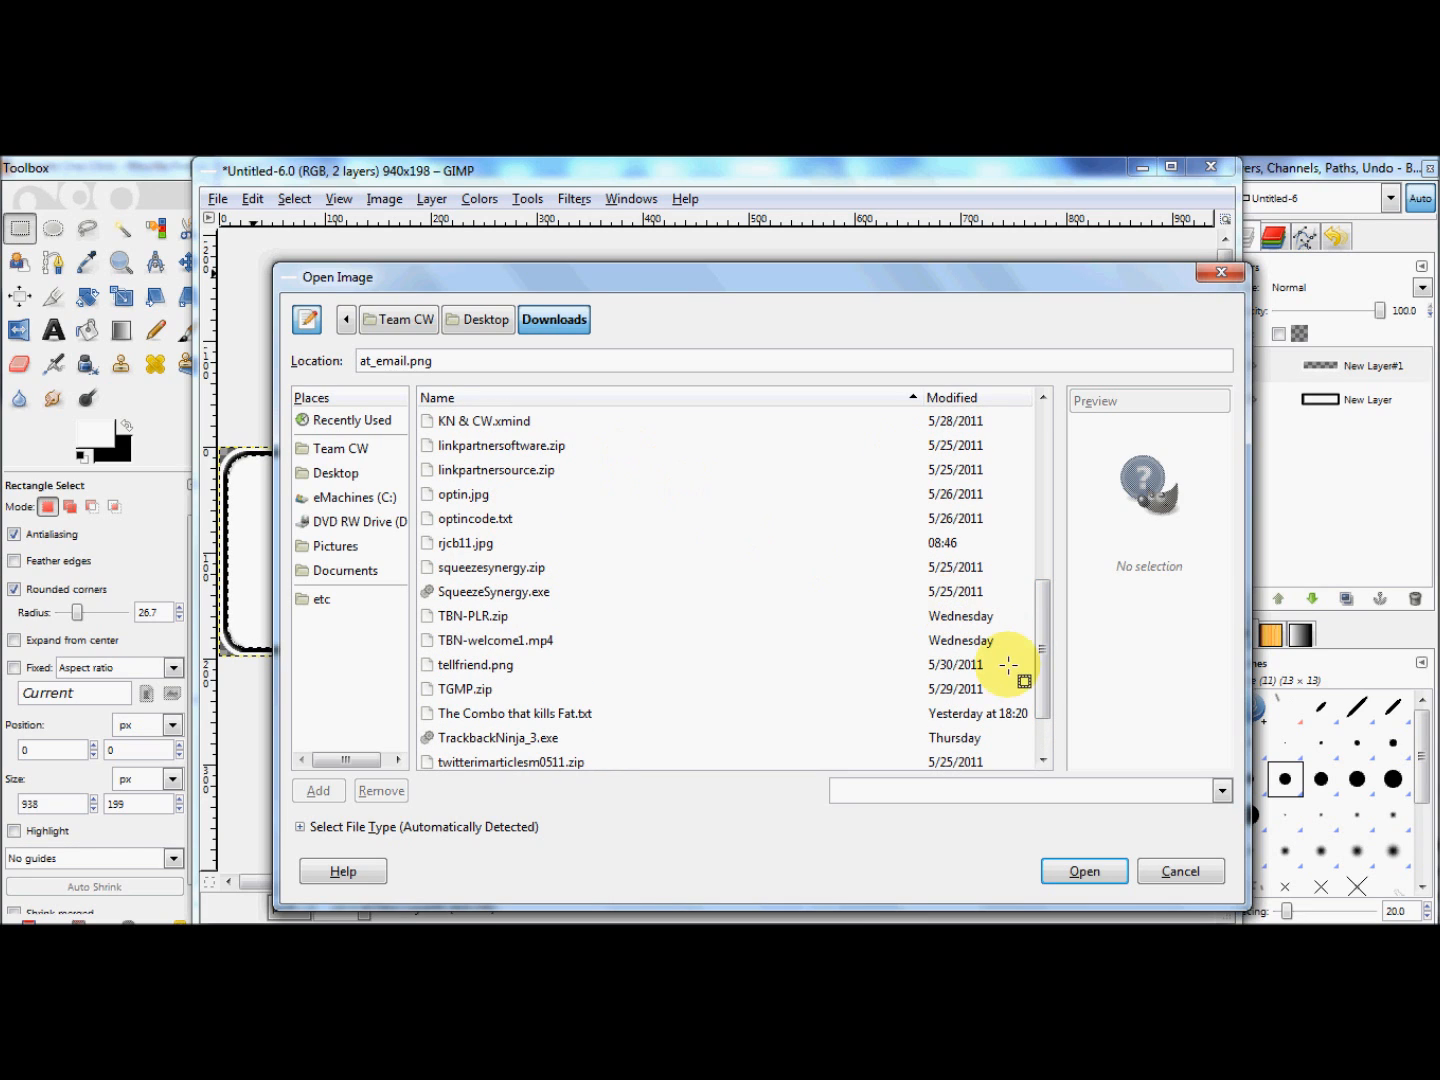
pyautogui.moveTo(1035, 669); pyautogui.dragTo(1030, 522)
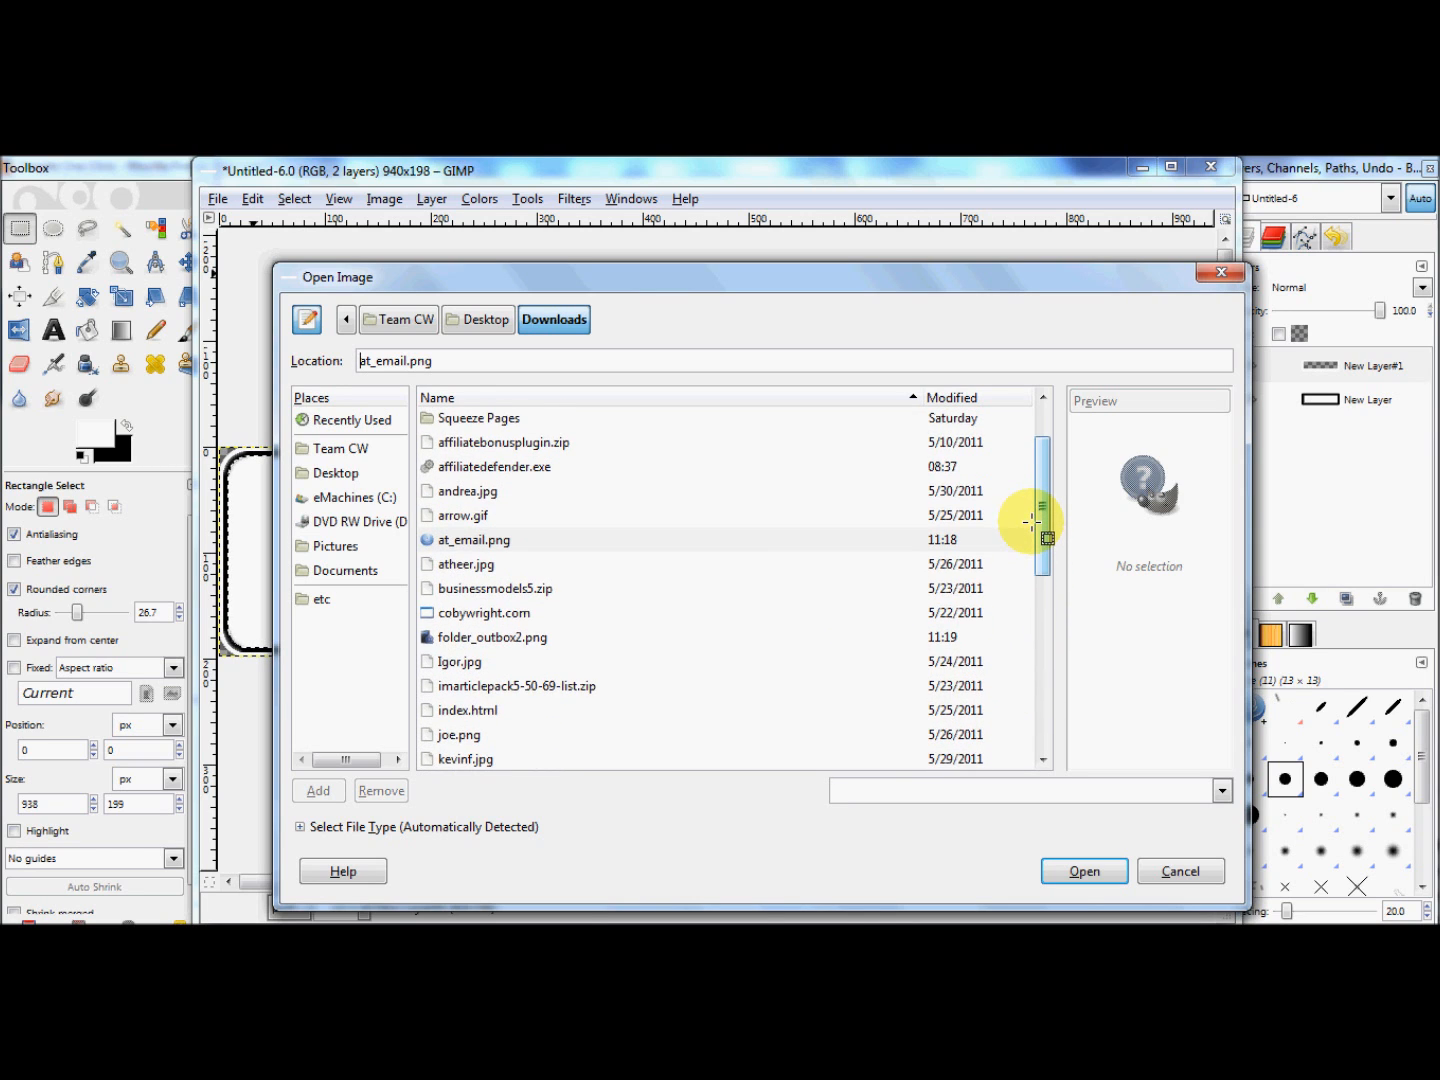
pyautogui.click(520, 540)
pyautogui.moveTo(1039, 503); pyautogui.dragTo(1038, 524)
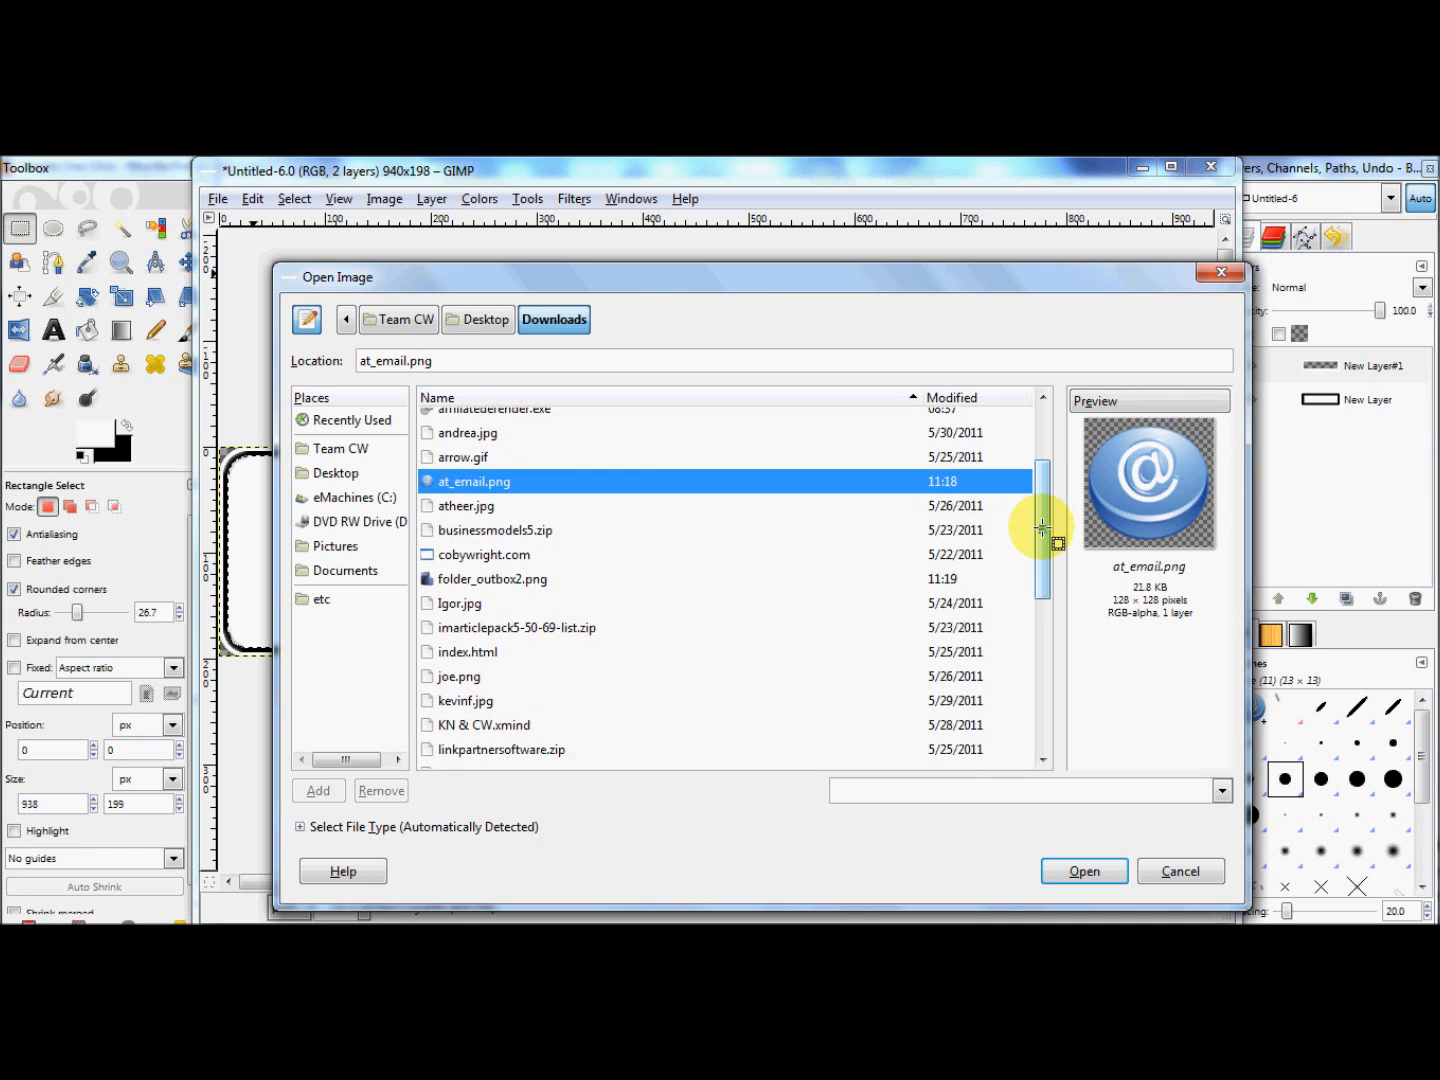
pyautogui.click(540, 581)
pyautogui.click(1085, 873)
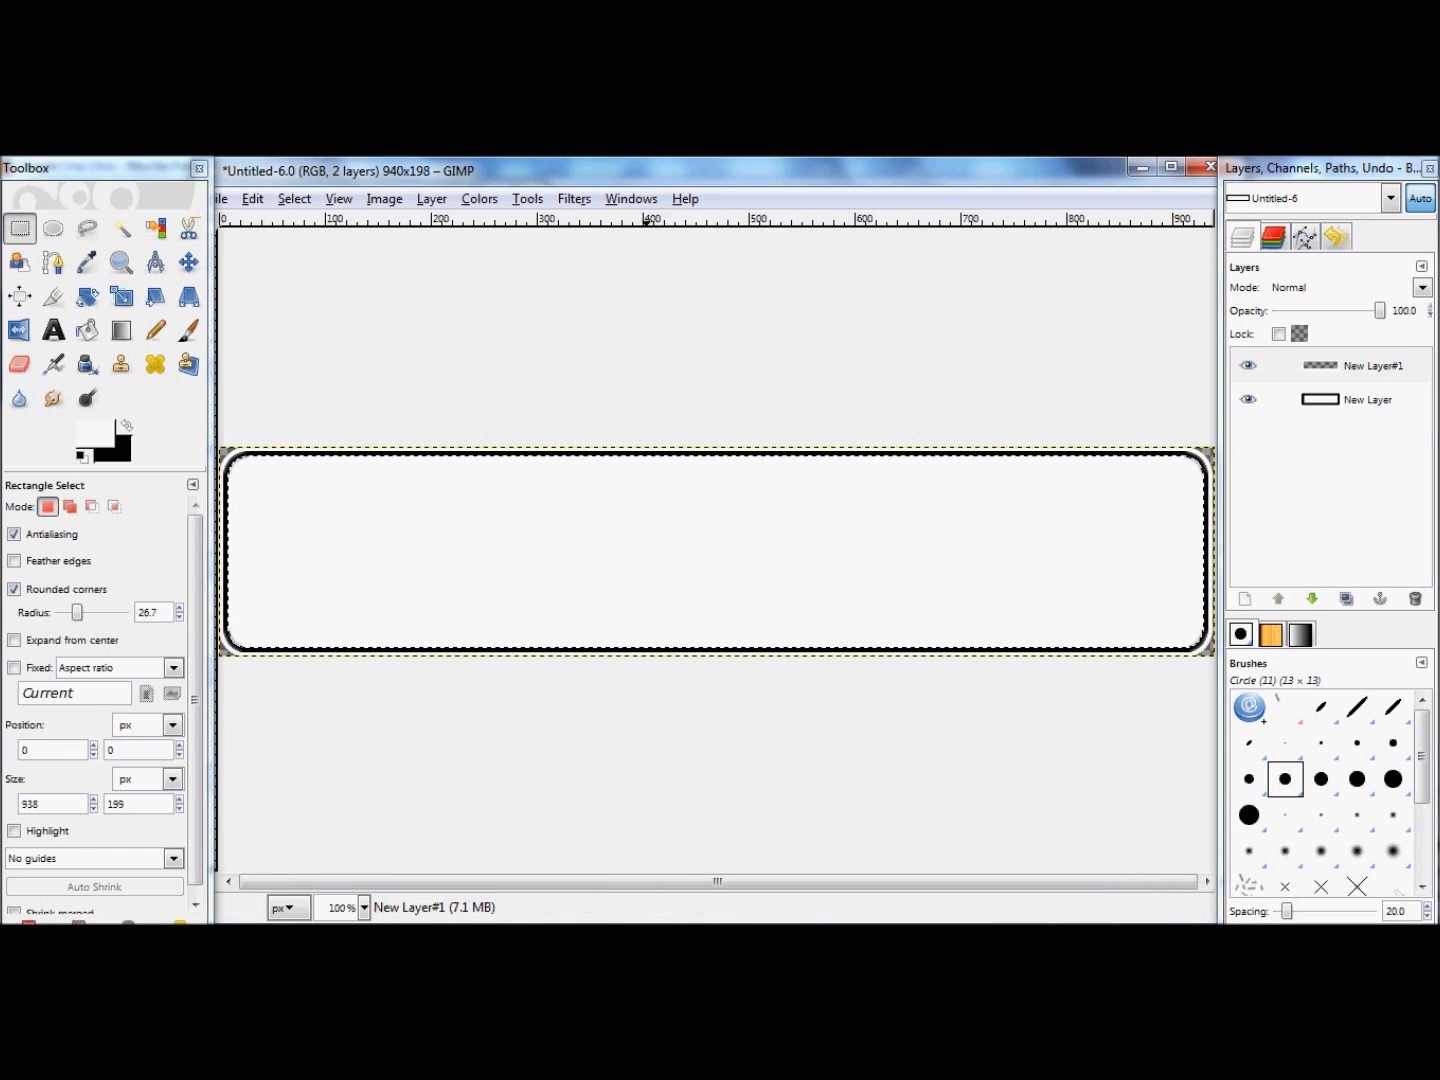
# Step: Bring the folder_outbox2.png image window to the front and copy its visible content
pyautogui.moveTo(499, 923)
pyautogui.click(655, 835)
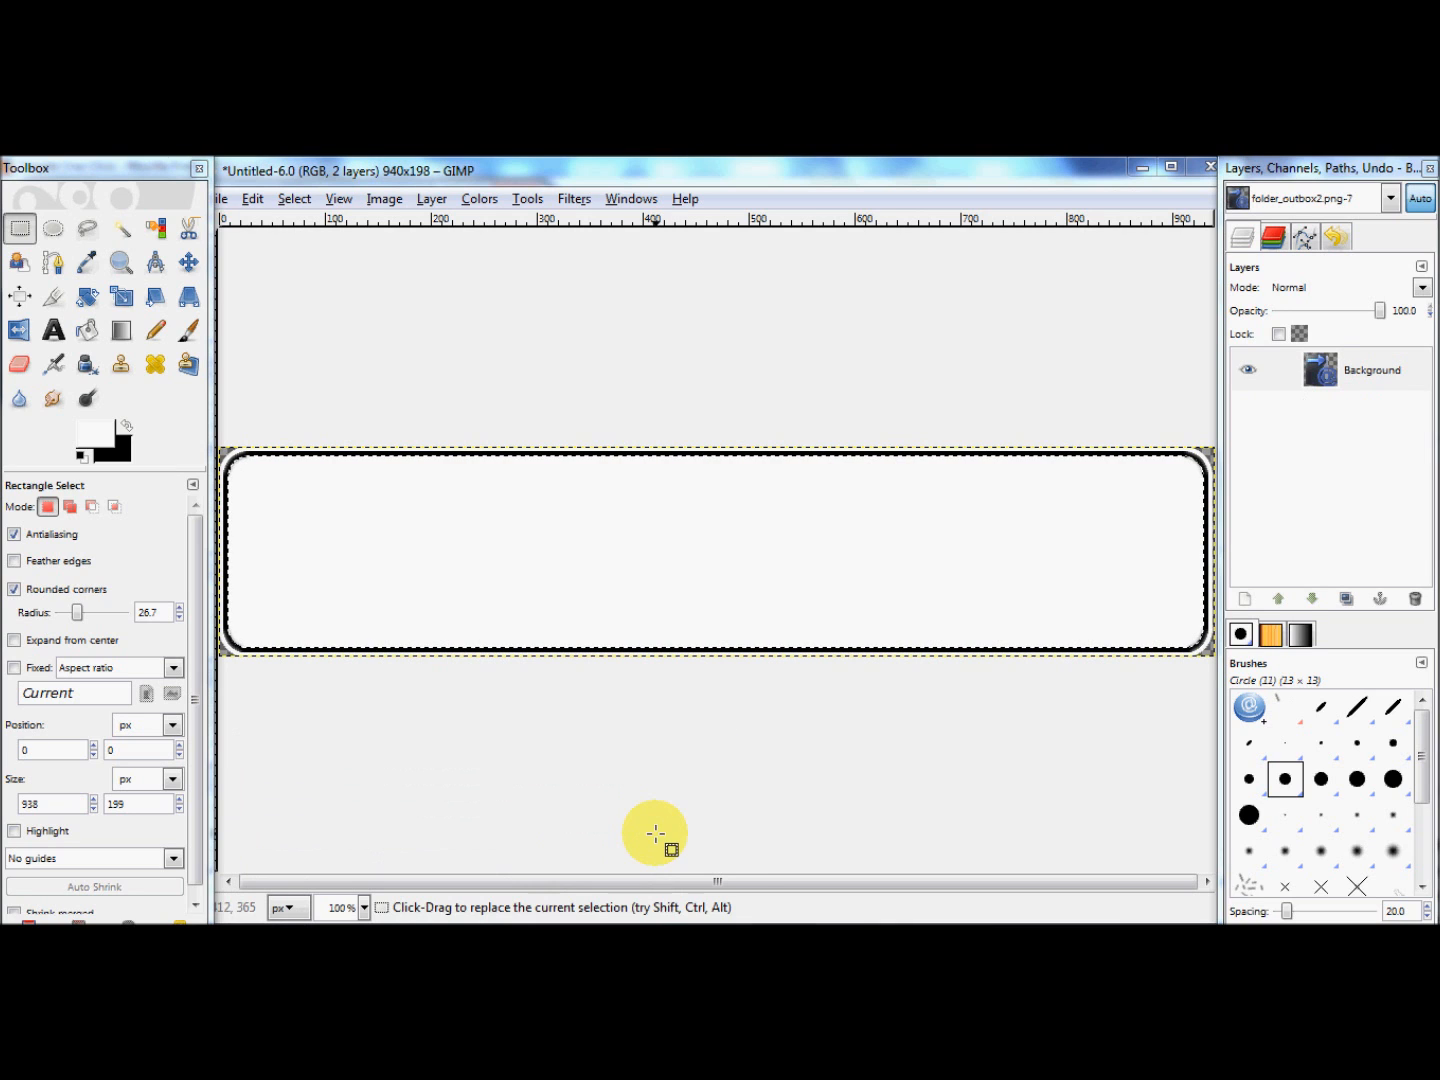
pyautogui.doubleClick(1001, 186)
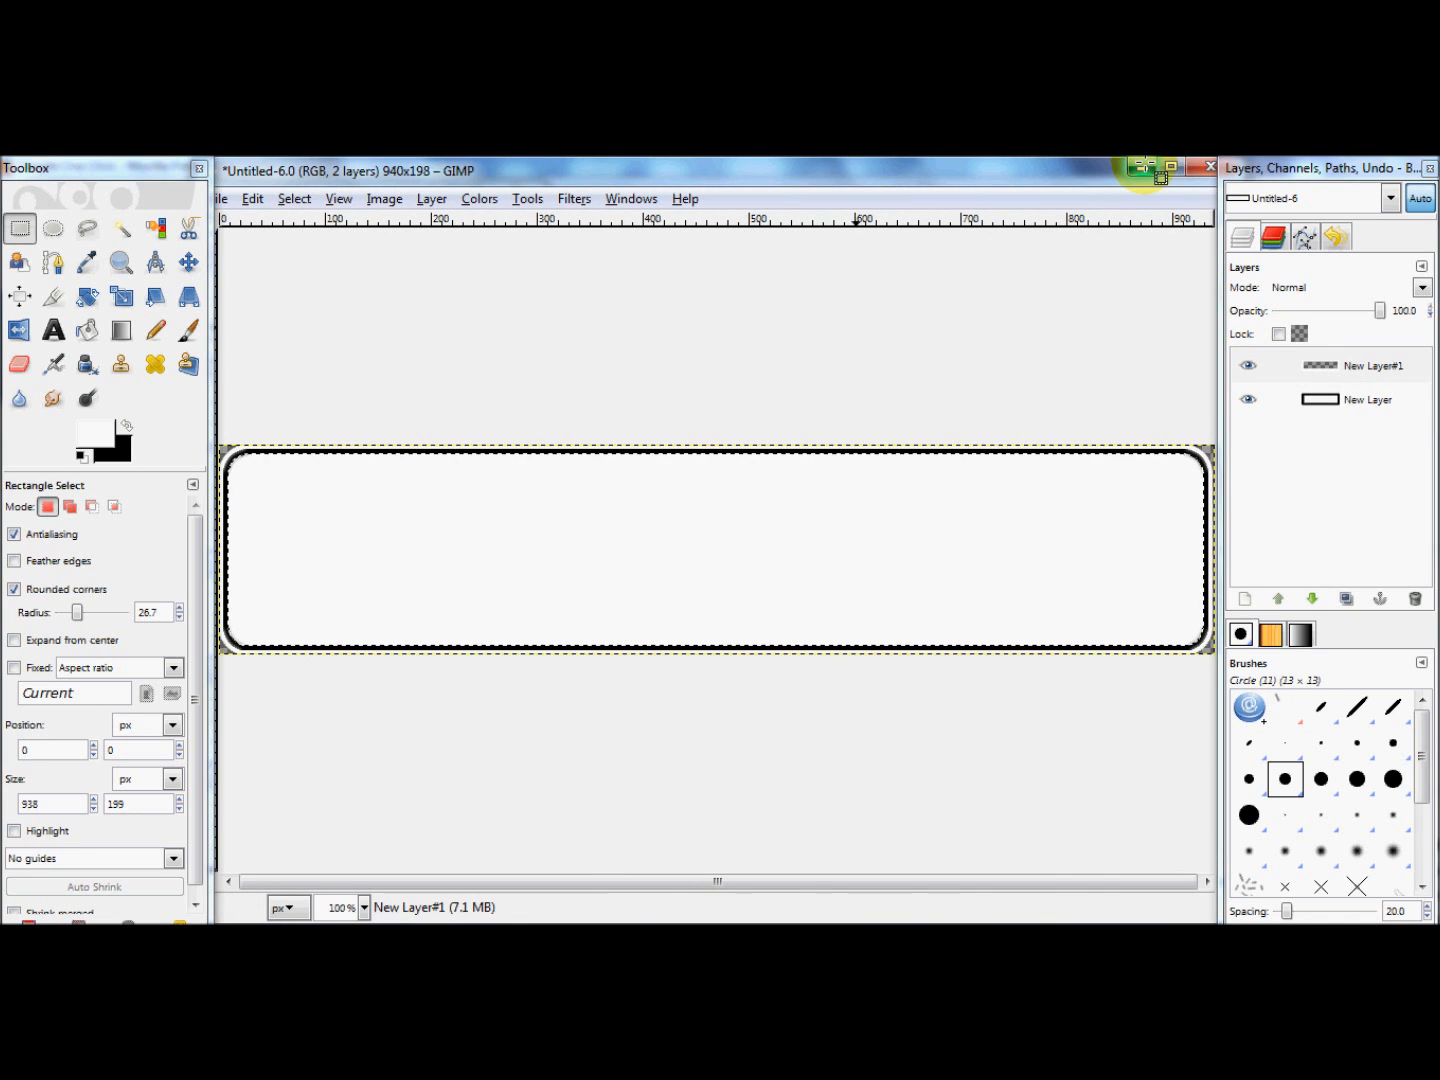
pyautogui.click(1147, 162)
pyautogui.moveTo(356, 194); pyautogui.dragTo(815, 298)
pyautogui.click(933, 297)
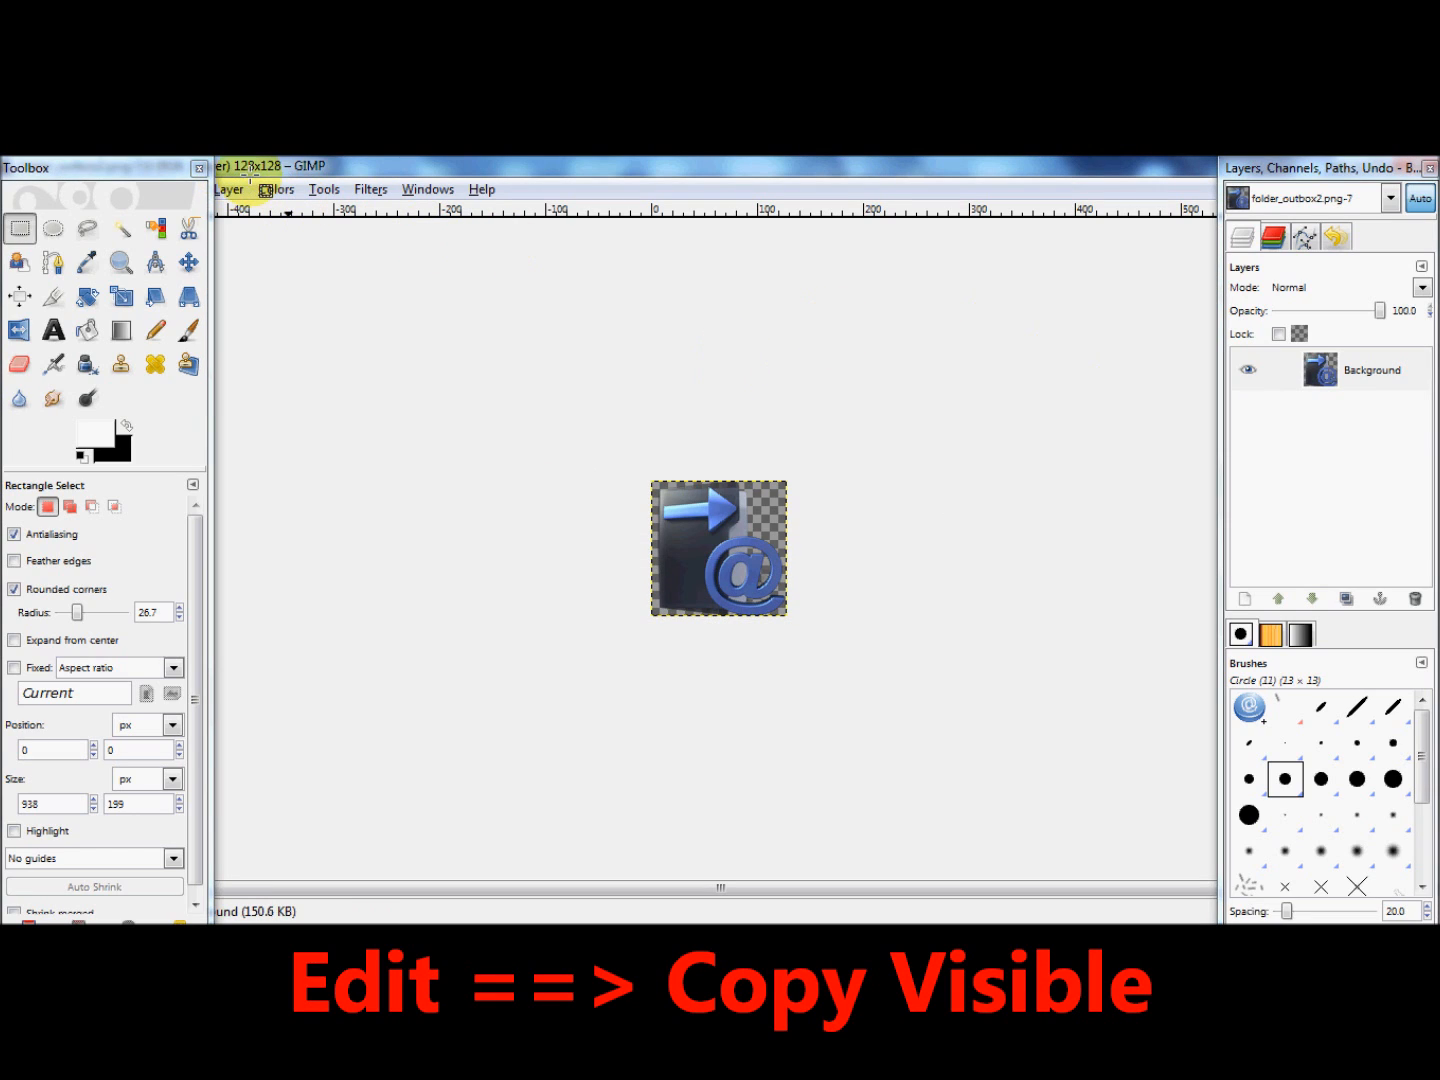
pyautogui.rightClick(713, 524)
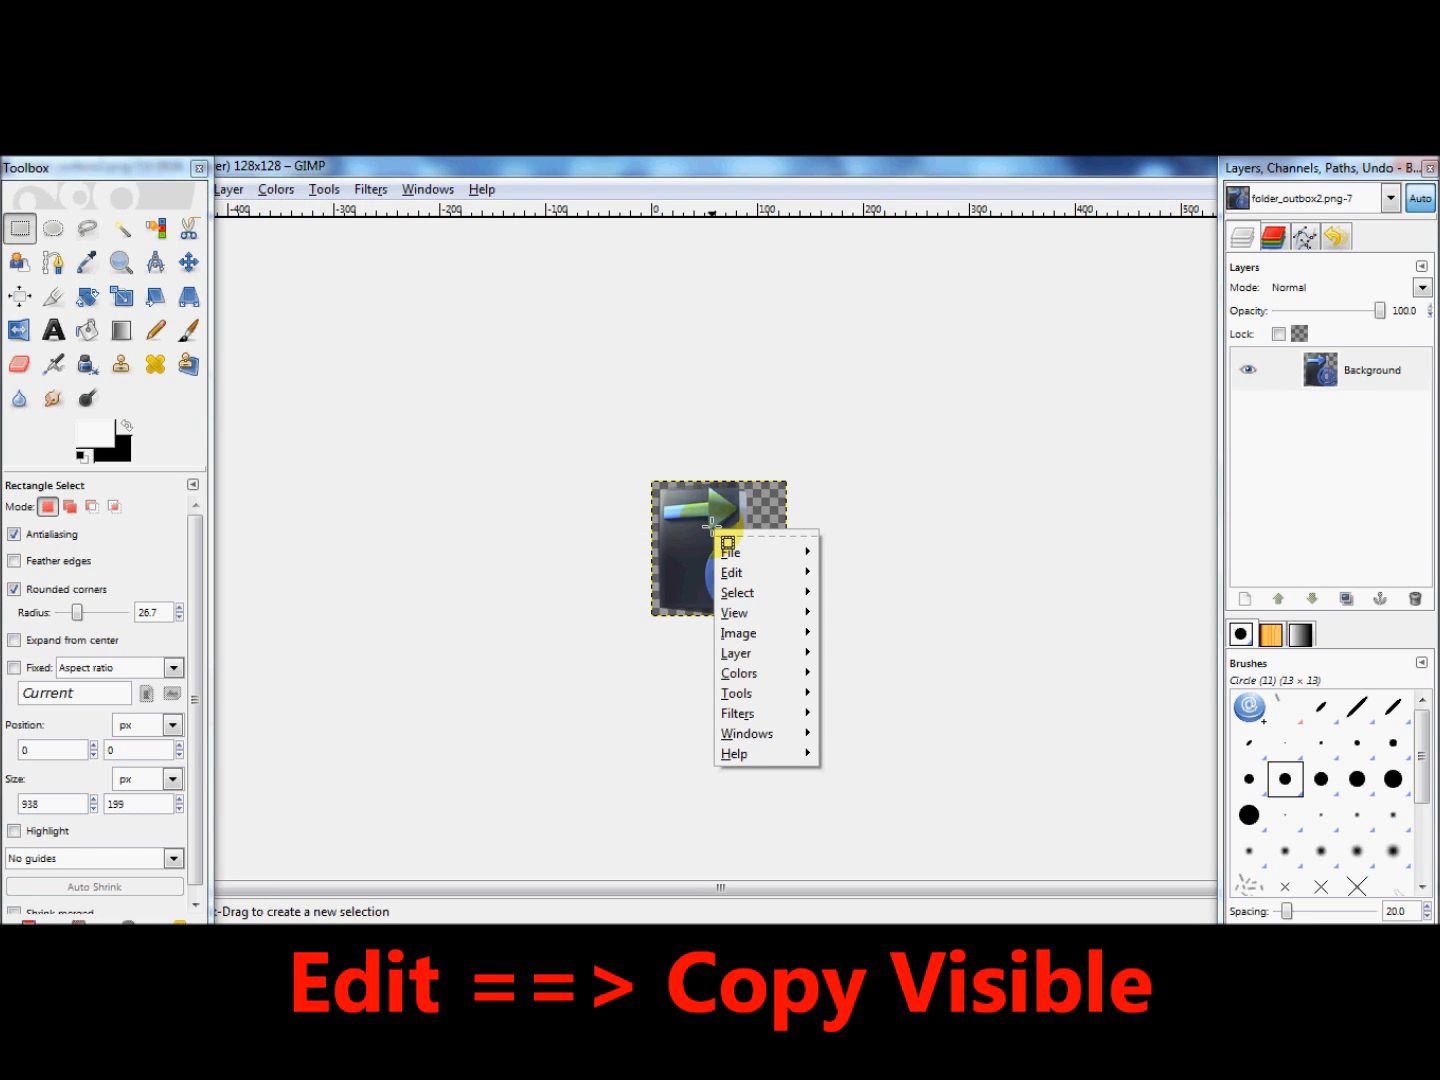
pyautogui.moveTo(740, 571)
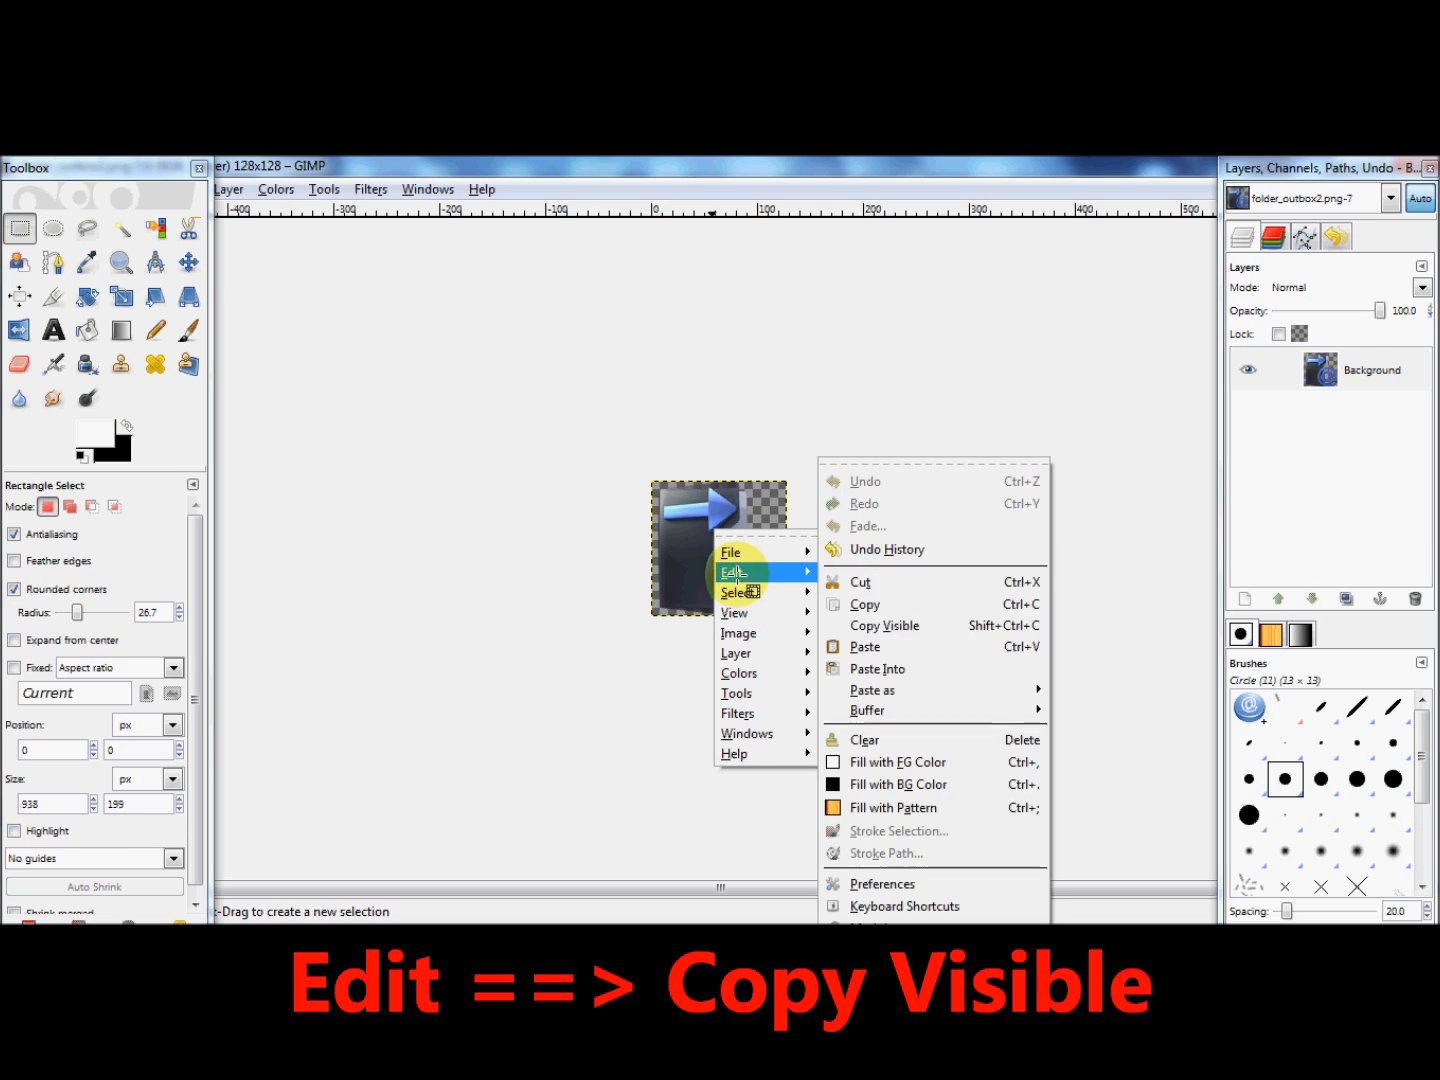
pyautogui.click(900, 620)
# Step: Paste the copied icon into the header image and move it near the banner's left end
pyautogui.moveTo(505, 817)
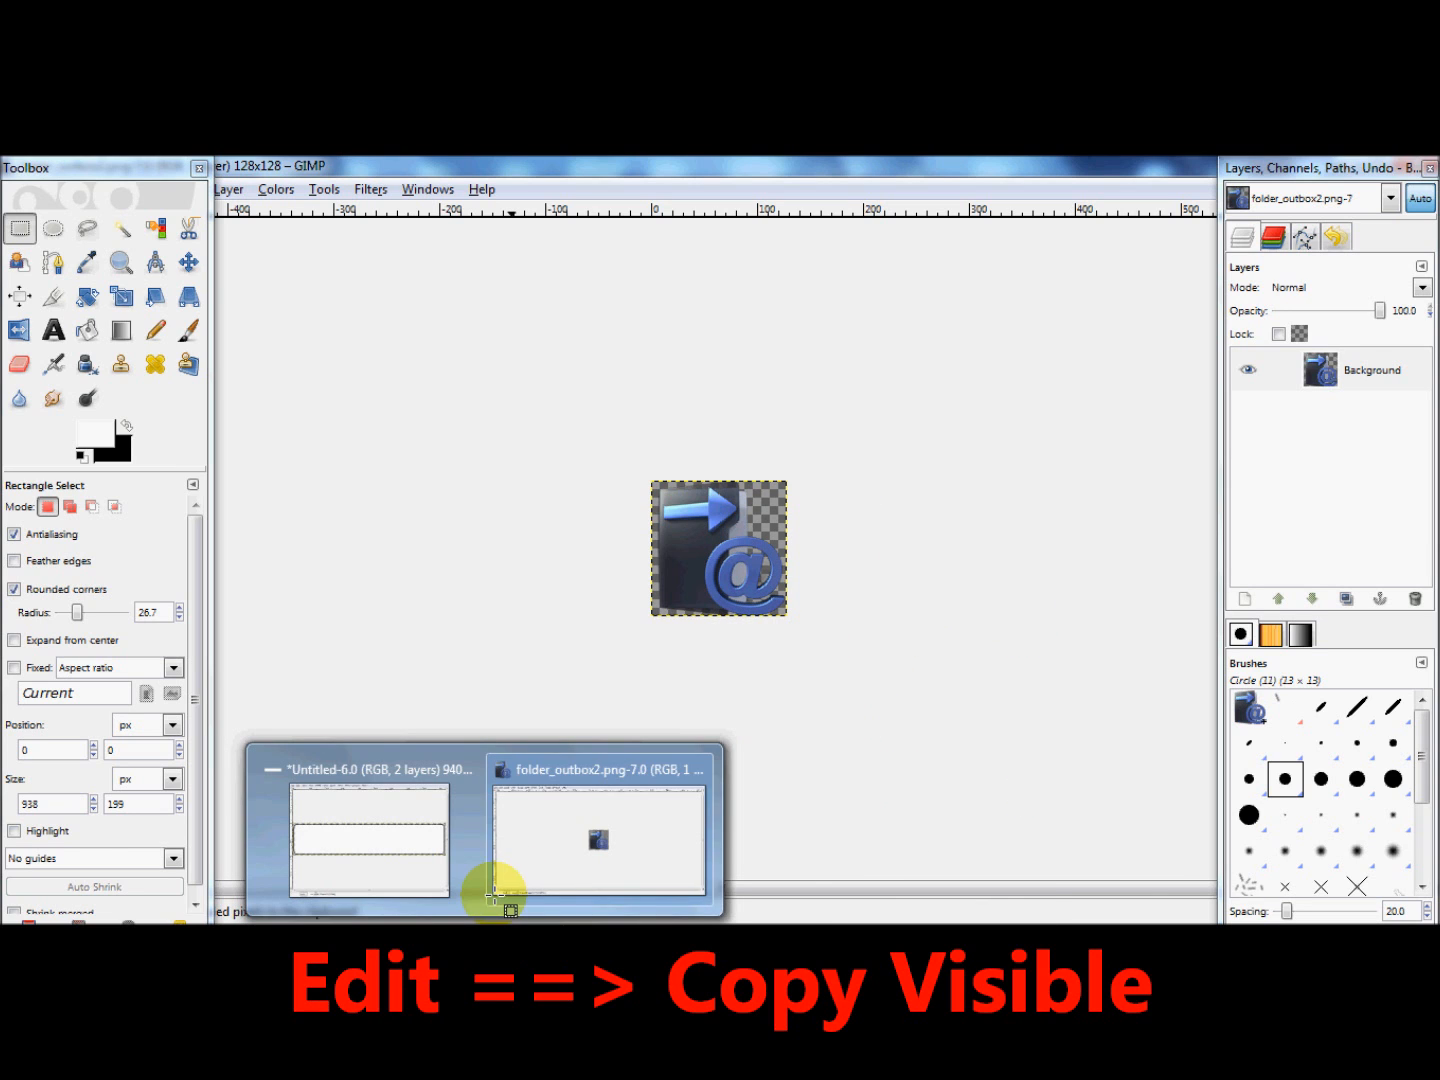
pyautogui.click(340, 866)
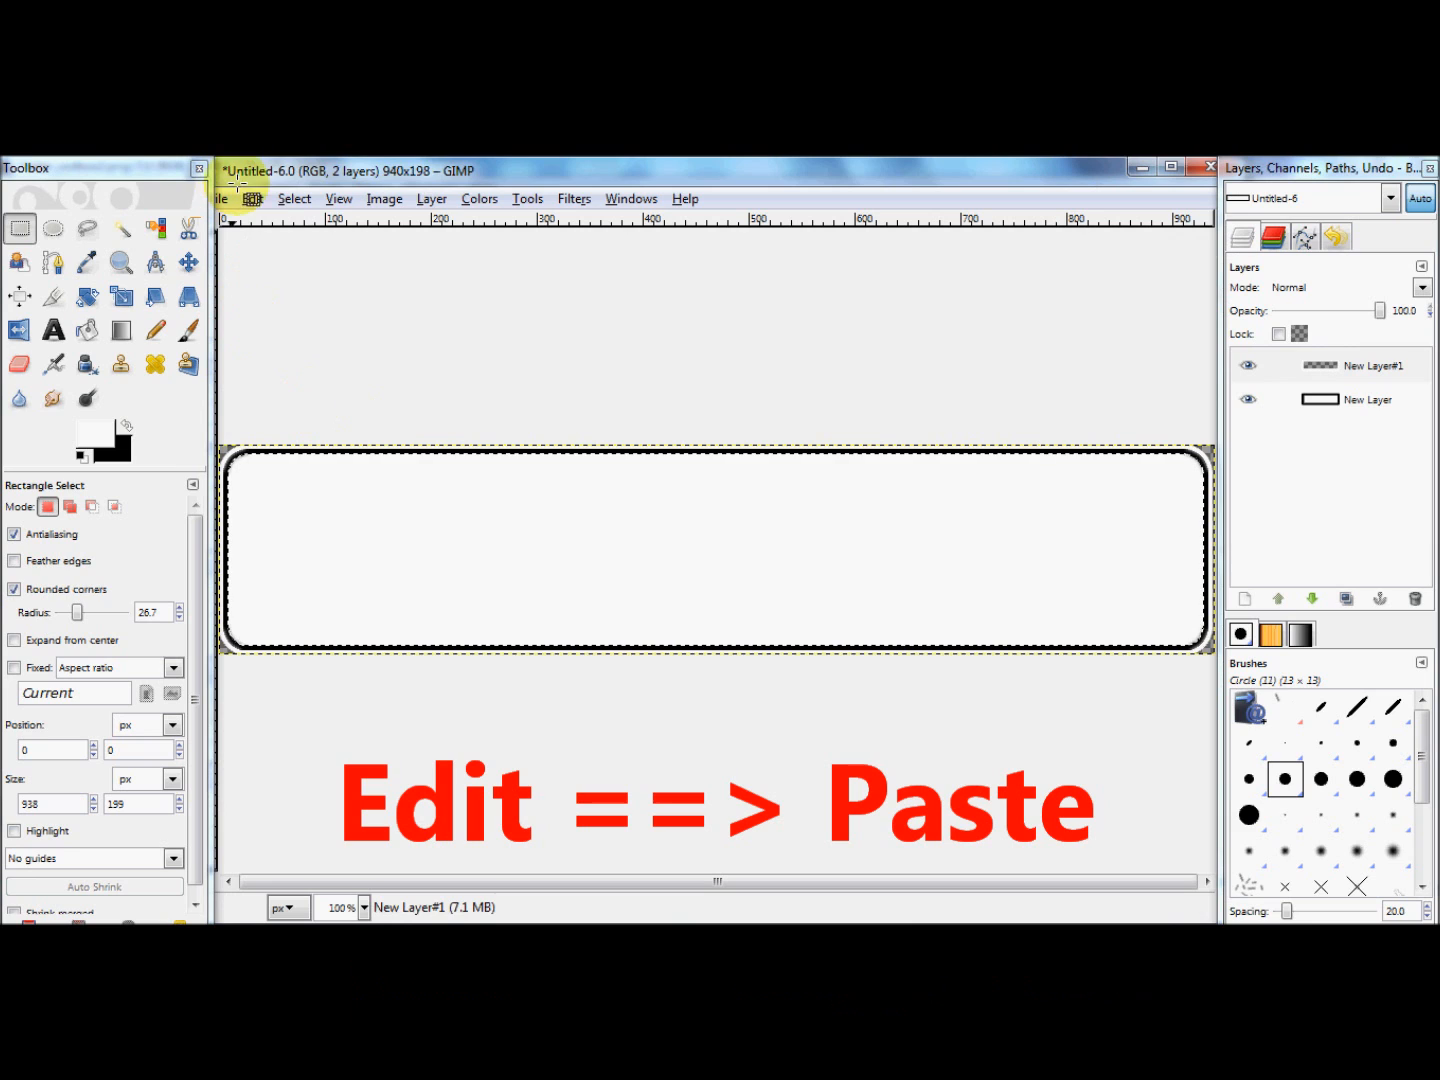
pyautogui.click(252, 197)
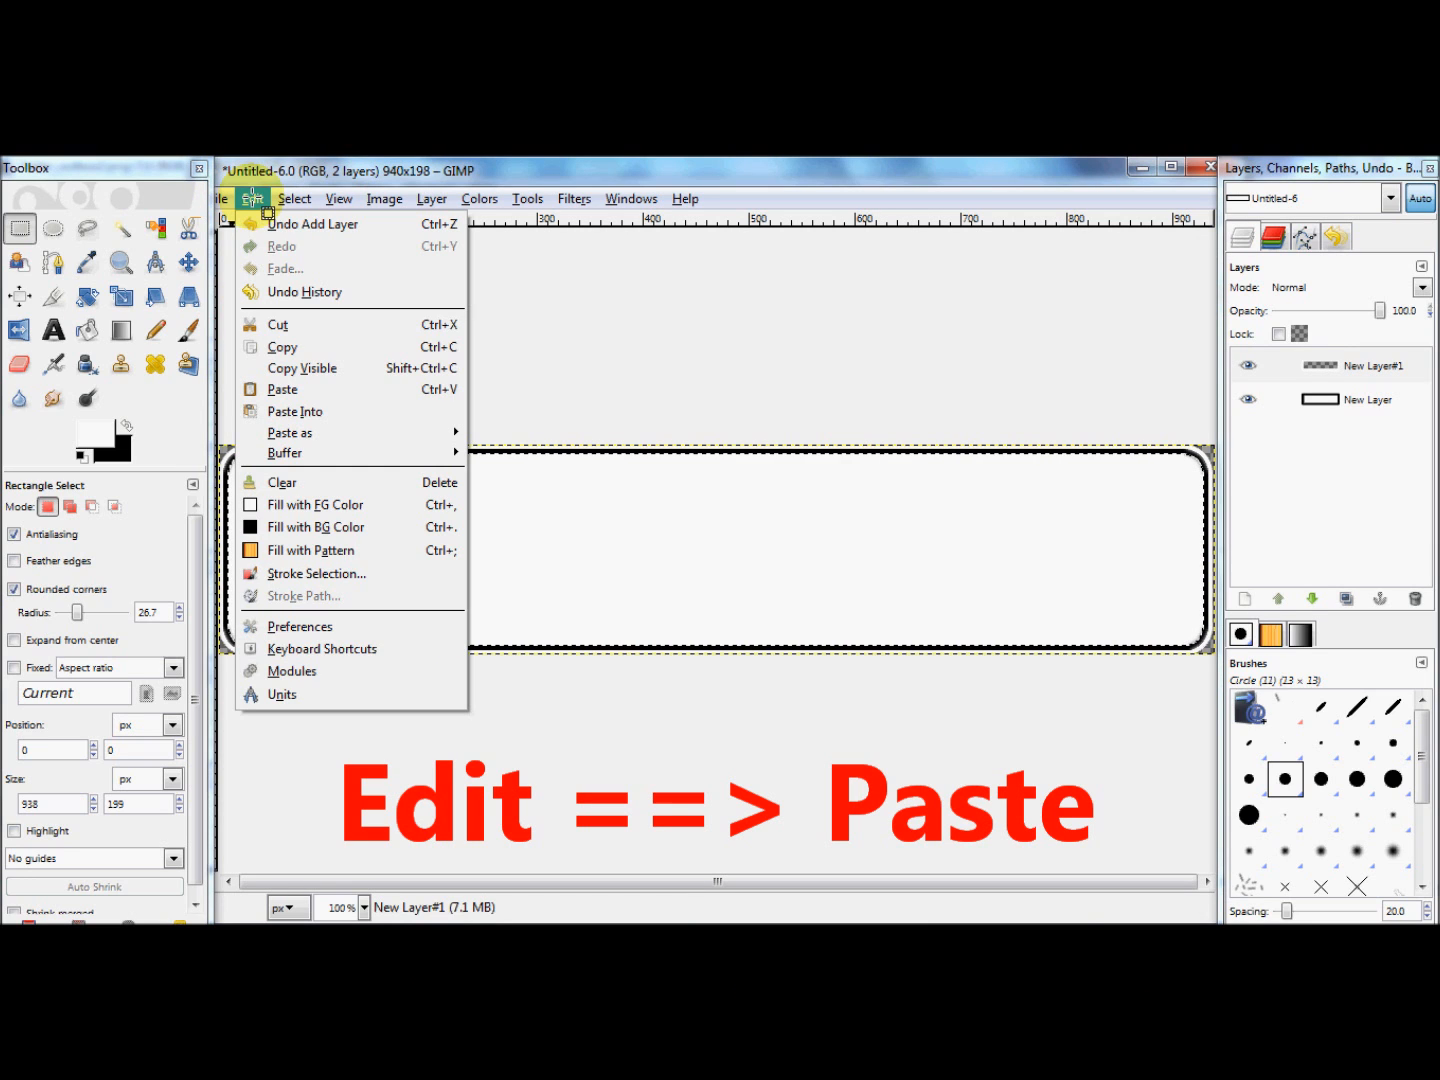
pyautogui.click(285, 389)
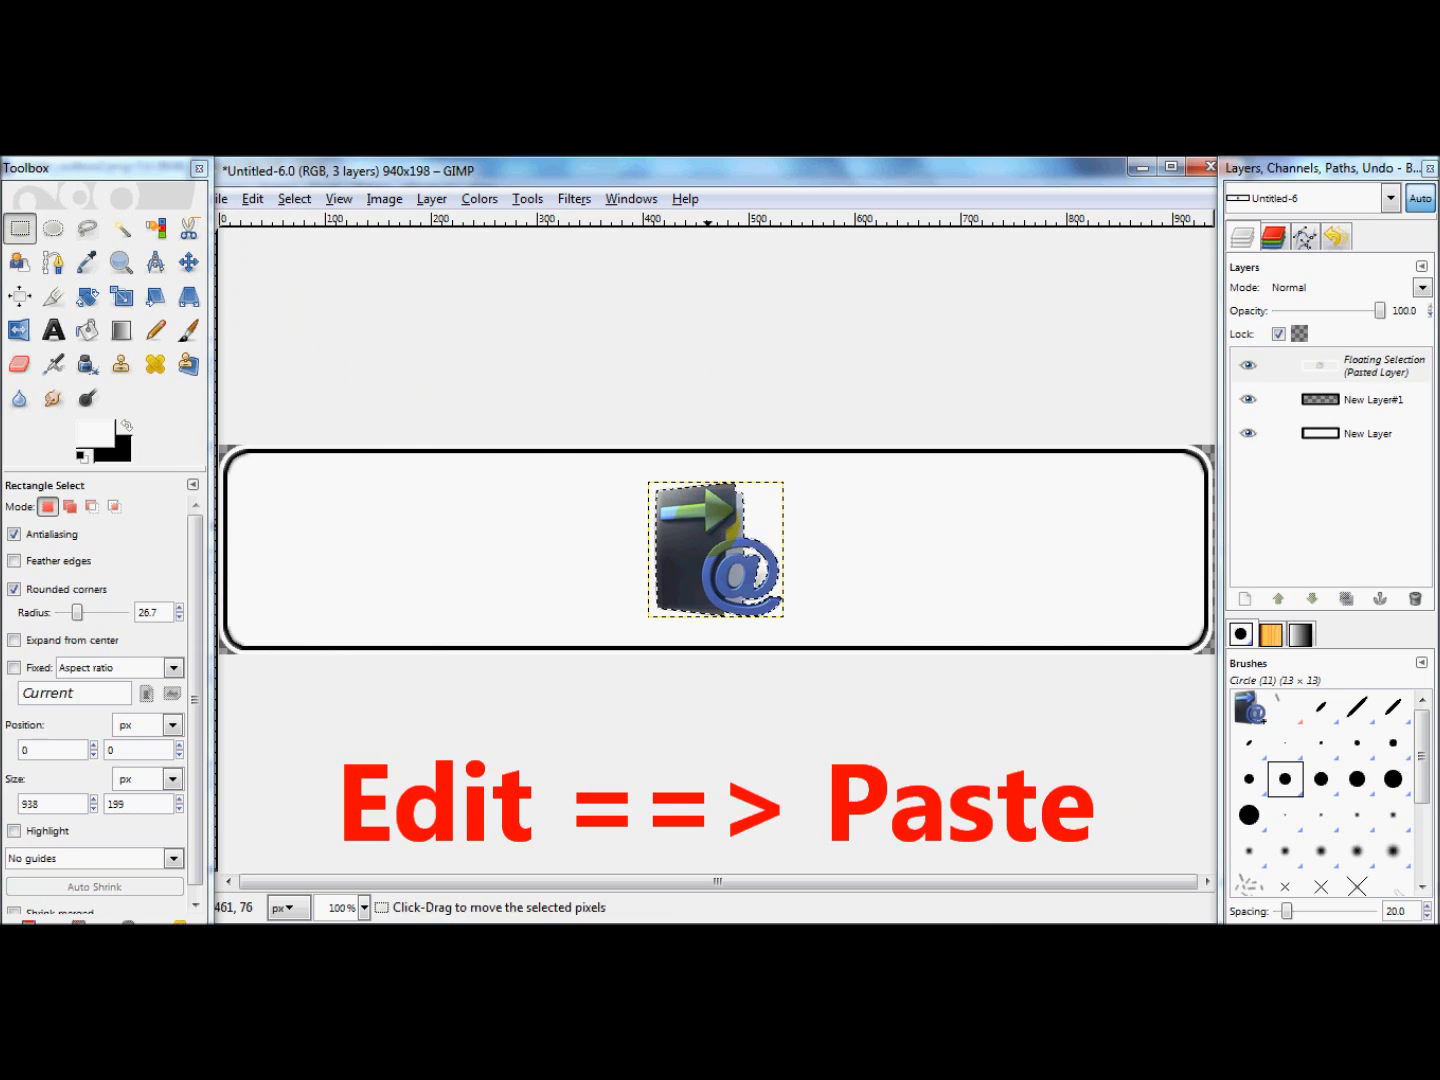
pyautogui.moveTo(709, 526); pyautogui.dragTo(353, 528)
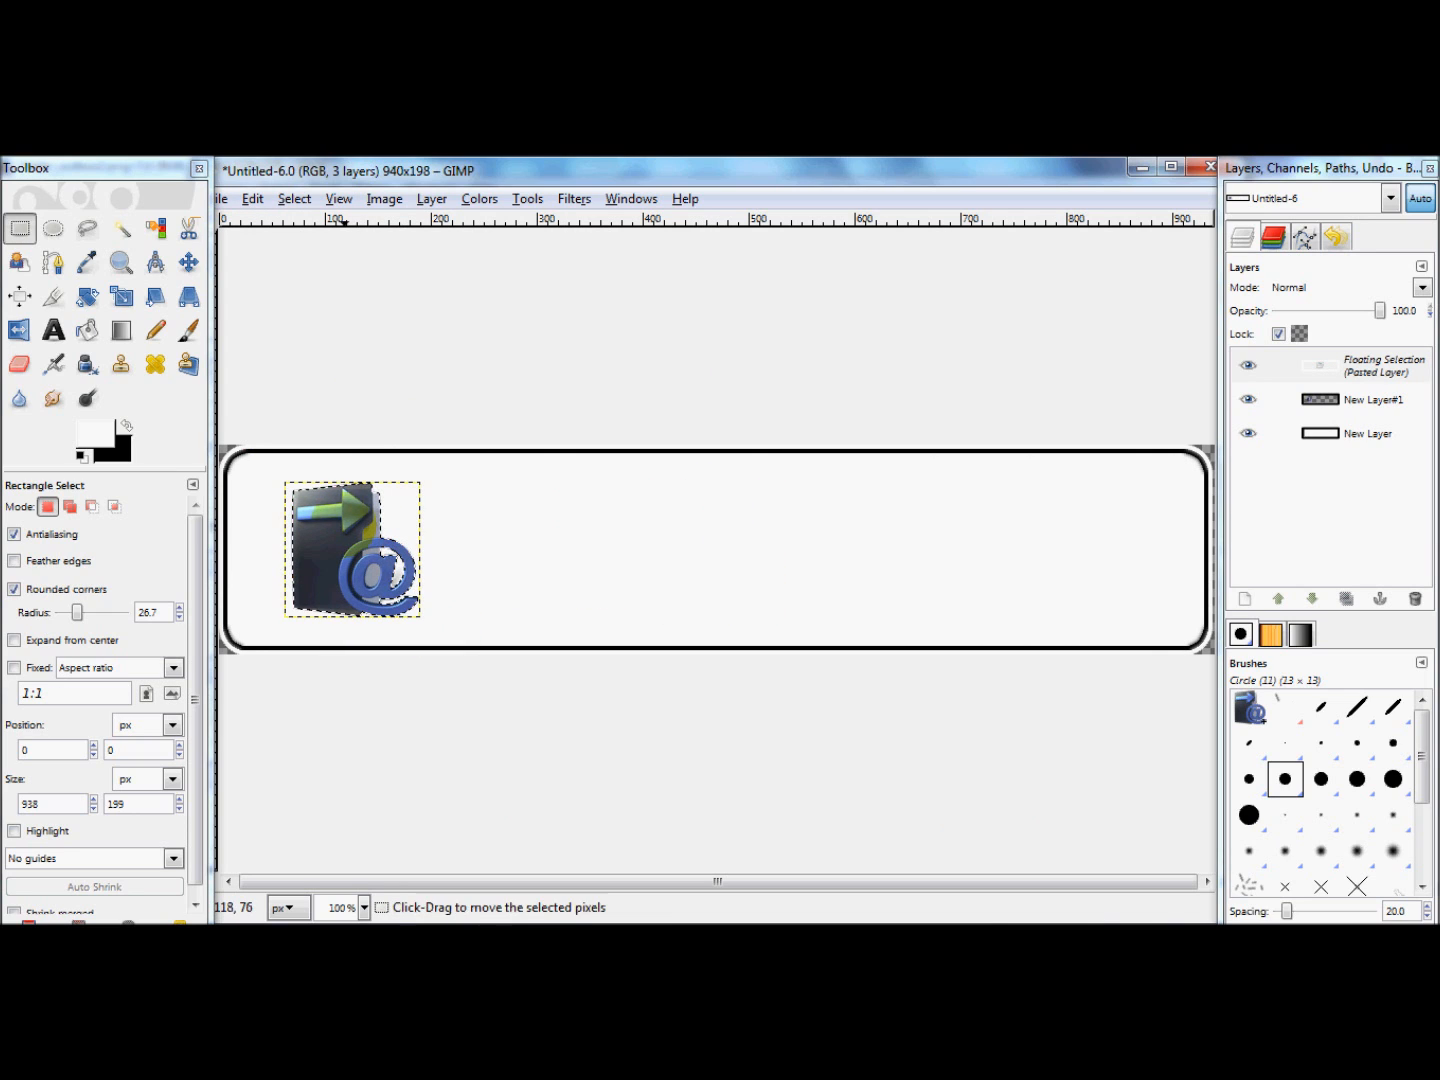
# Step: Apply a Perspective transform to the pasted icon, raising its two right corners so that side slants upward
pyautogui.click(190, 296)
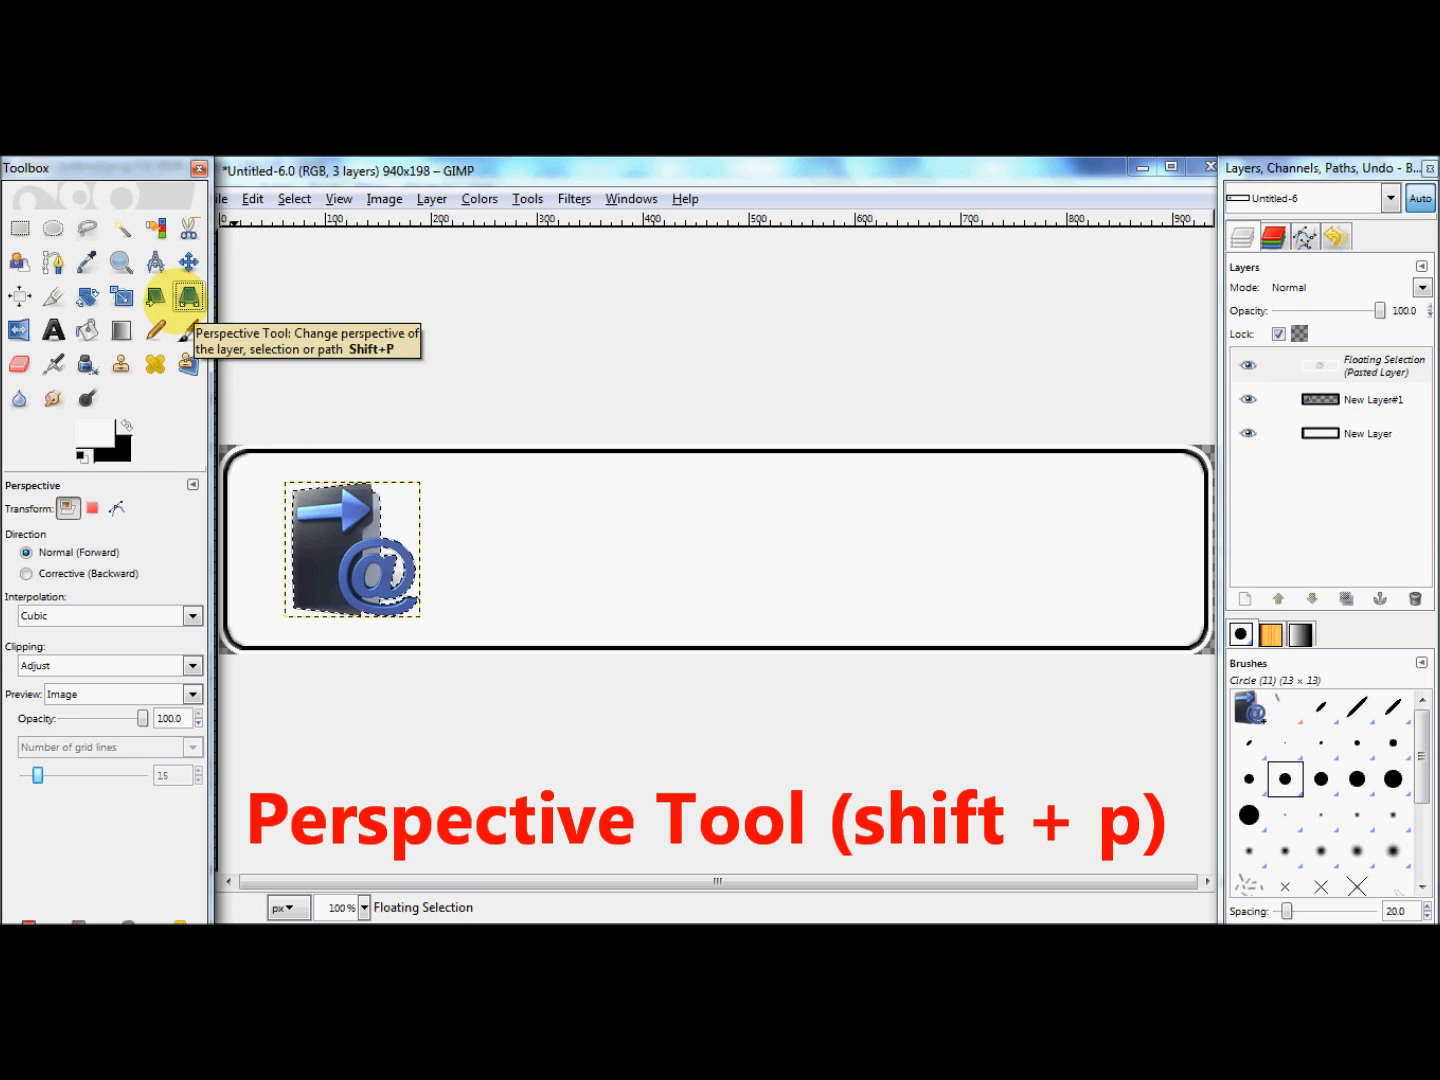
pyautogui.click(329, 544)
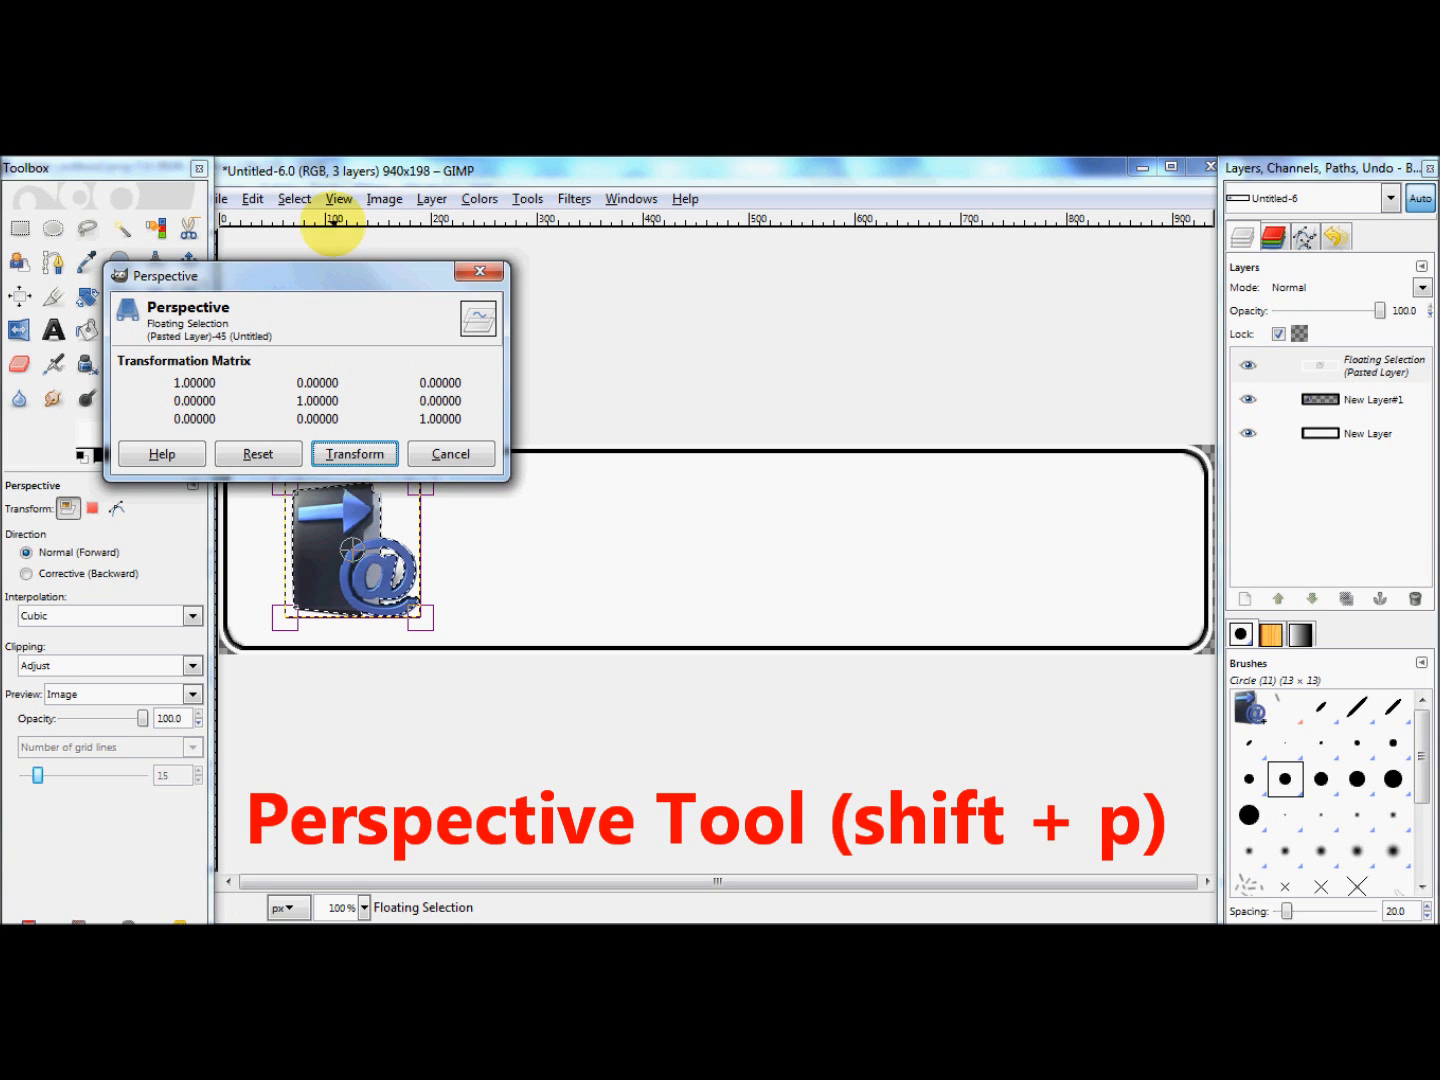
pyautogui.moveTo(324, 274); pyautogui.dragTo(455, 187)
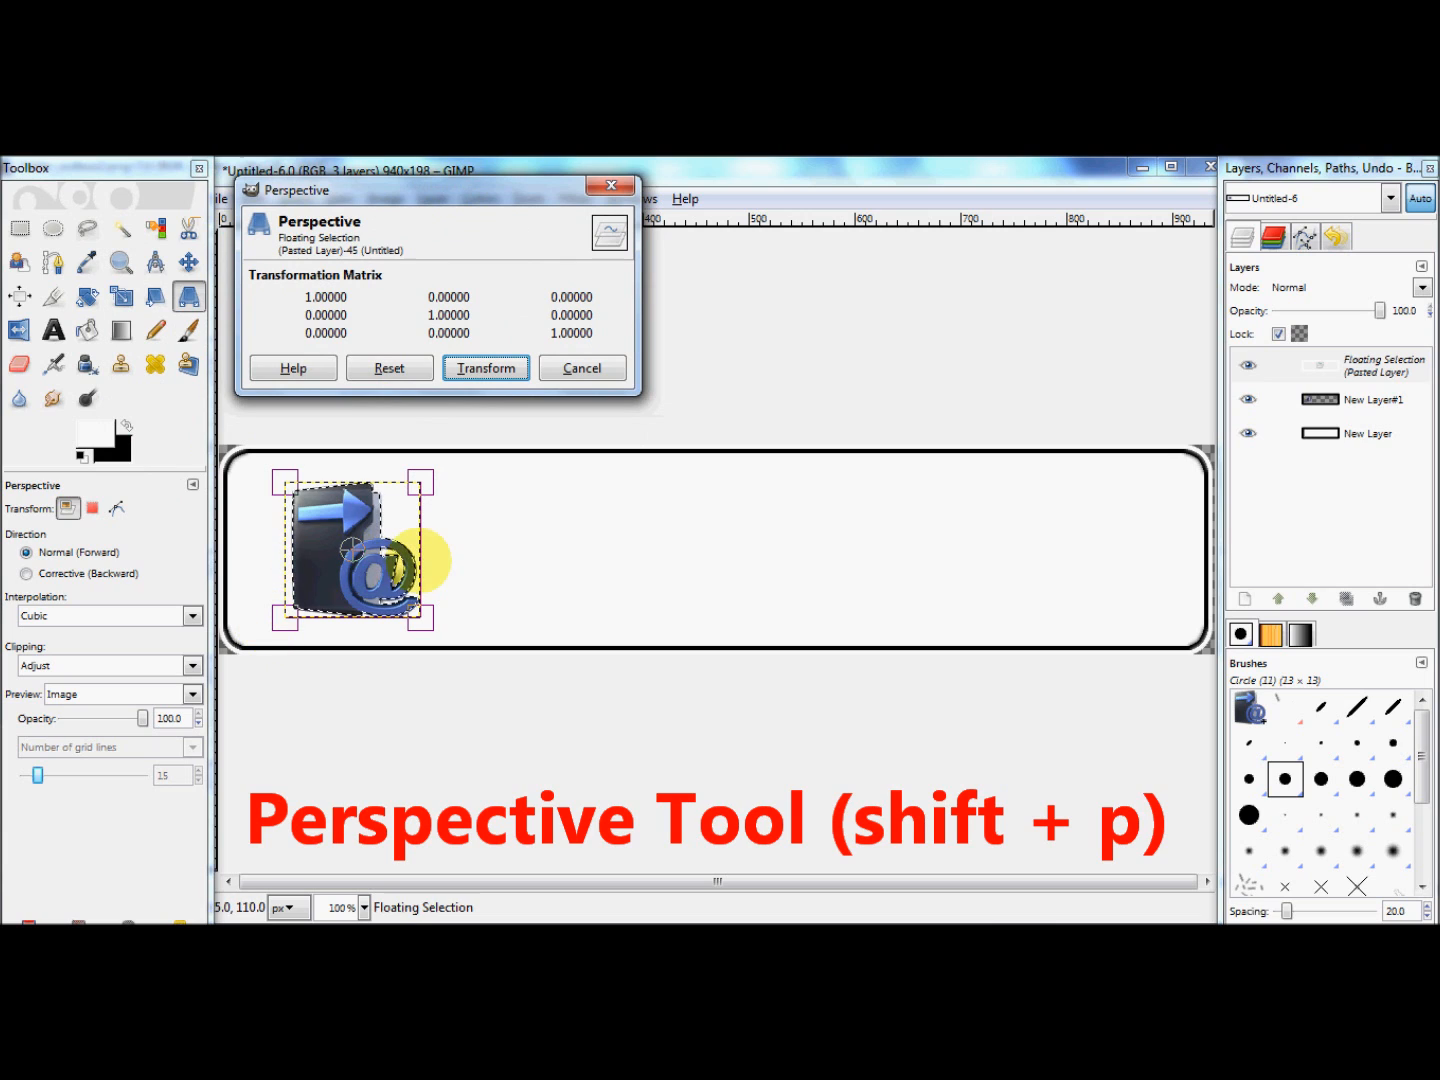
pyautogui.moveTo(402, 550); pyautogui.dragTo(412, 466)
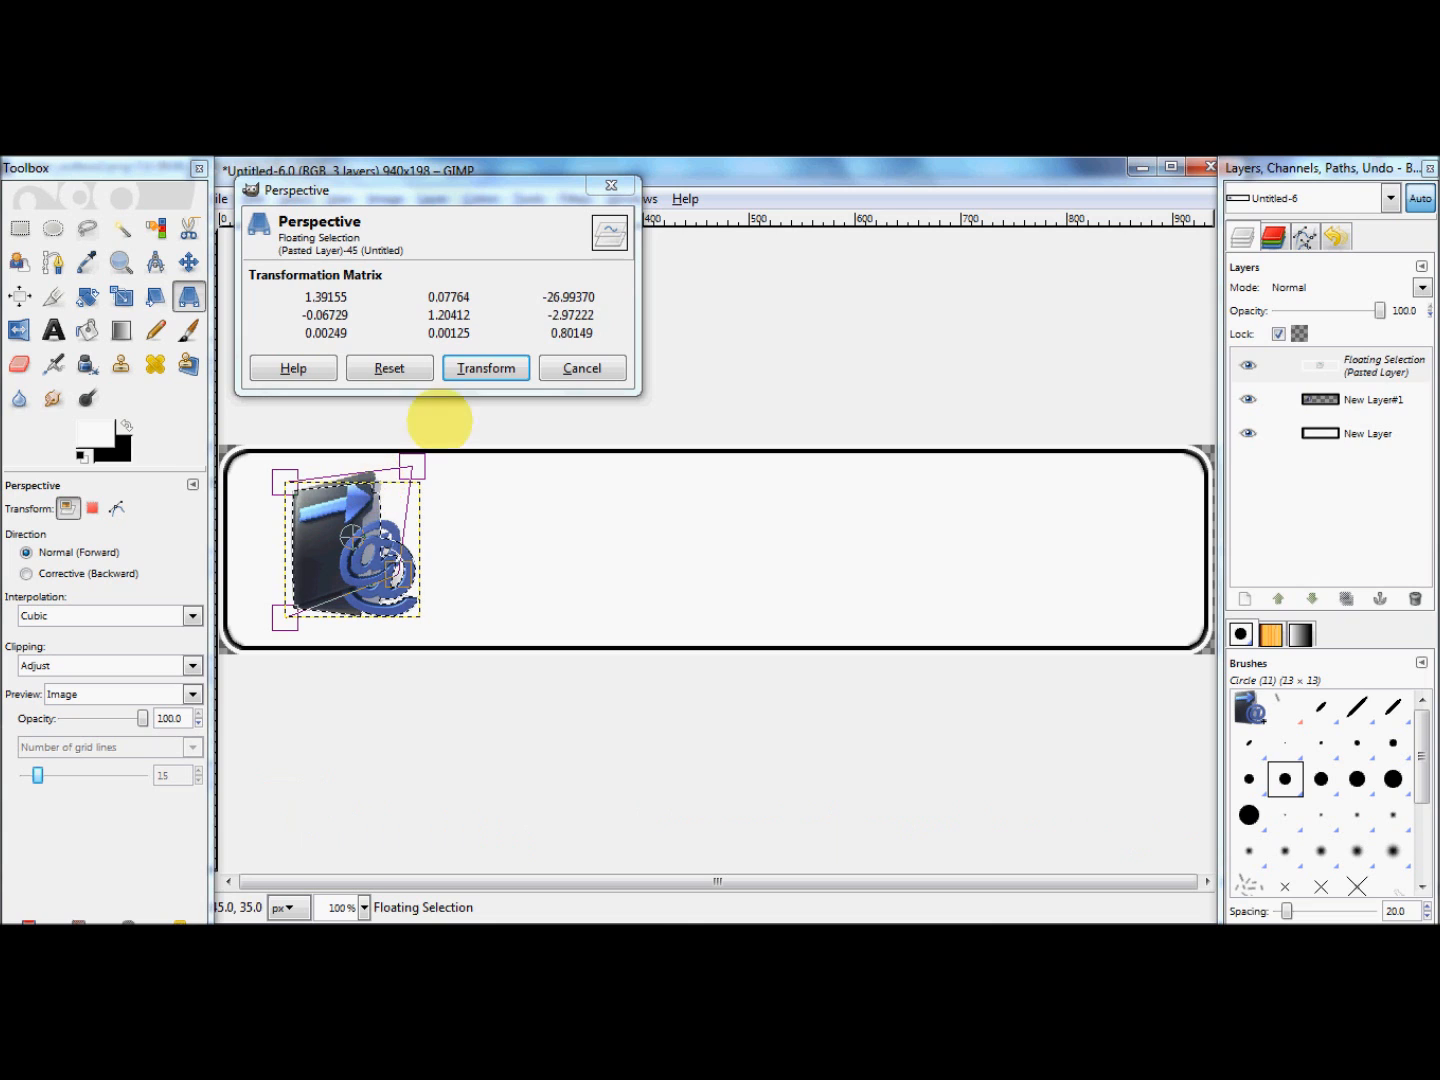
pyautogui.click(491, 370)
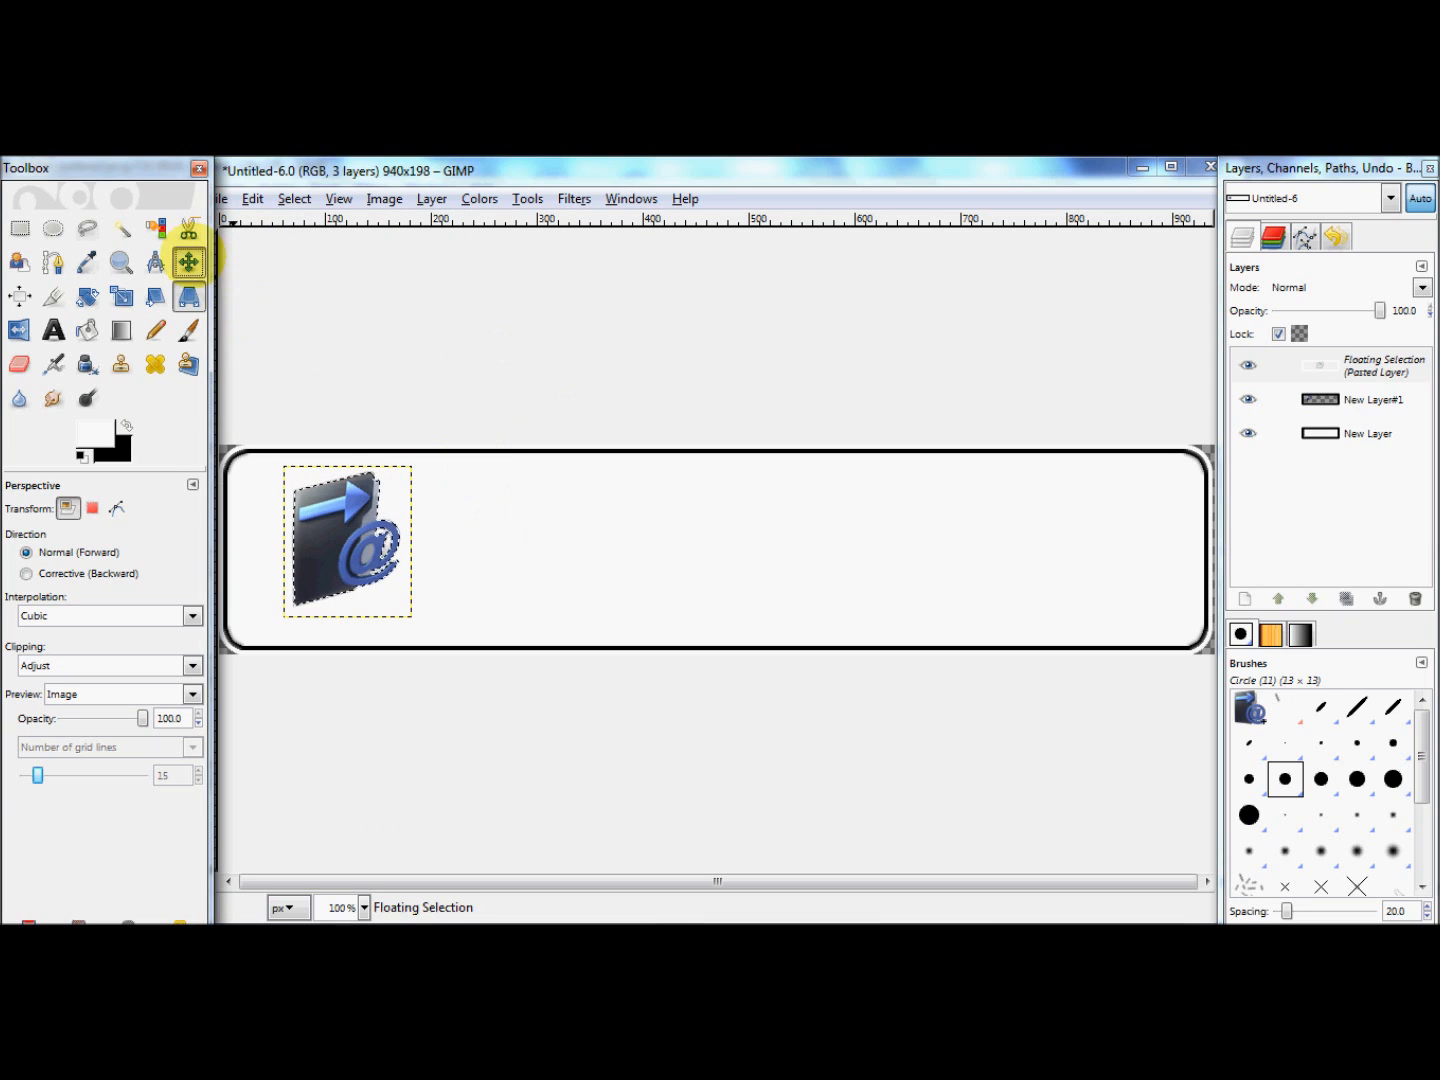
# Step: Anchor the floating icon to the new transparent layer and move it slightly closer to the banner's left edge
pyautogui.click(189, 261)
pyautogui.hotkey('ctrl', 'h')
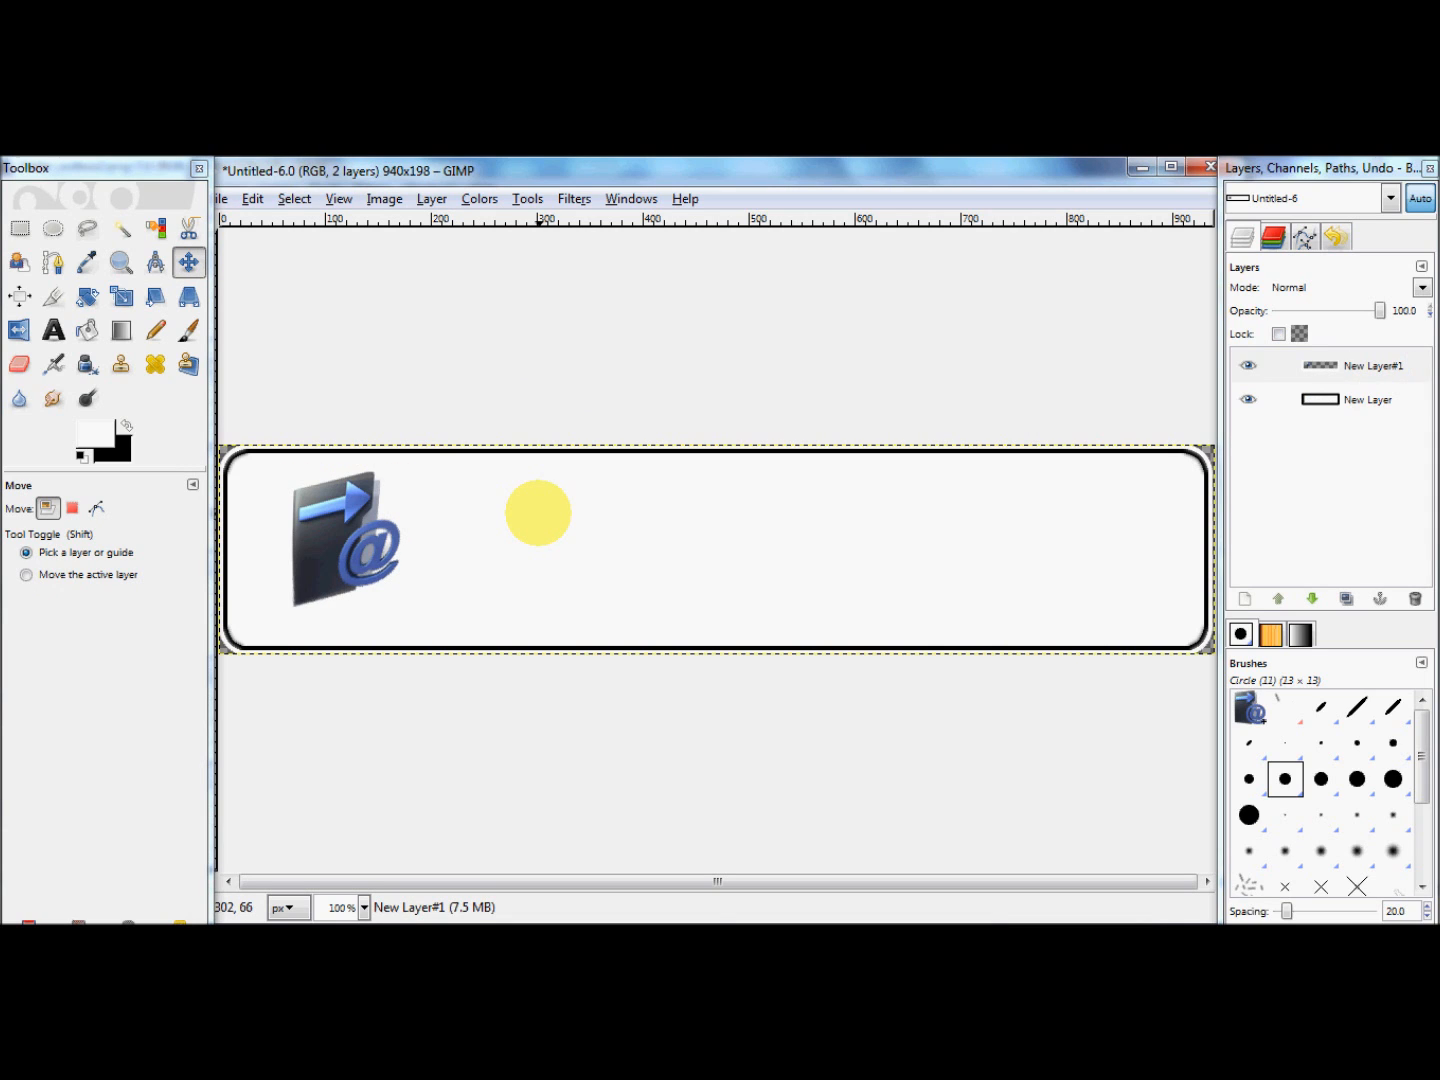
pyautogui.moveTo(343, 507); pyautogui.dragTo(301, 507)
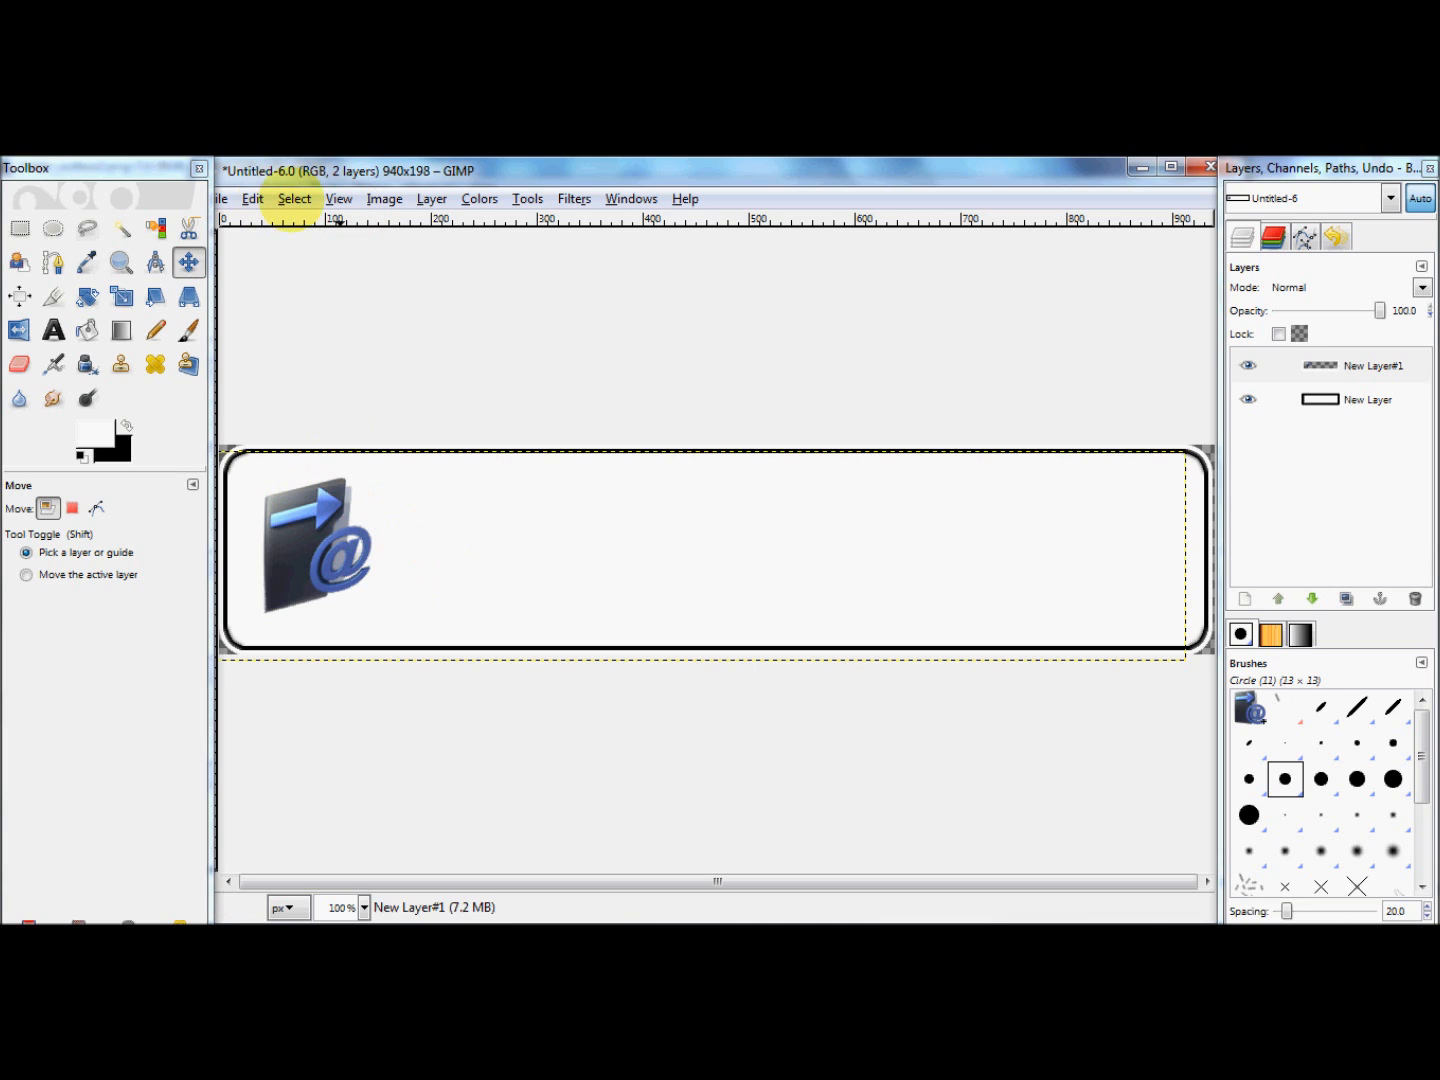
# Step: Outline the folder and @ icon with the Free Select tool and close the outline into a selection
pyautogui.click(295, 198)
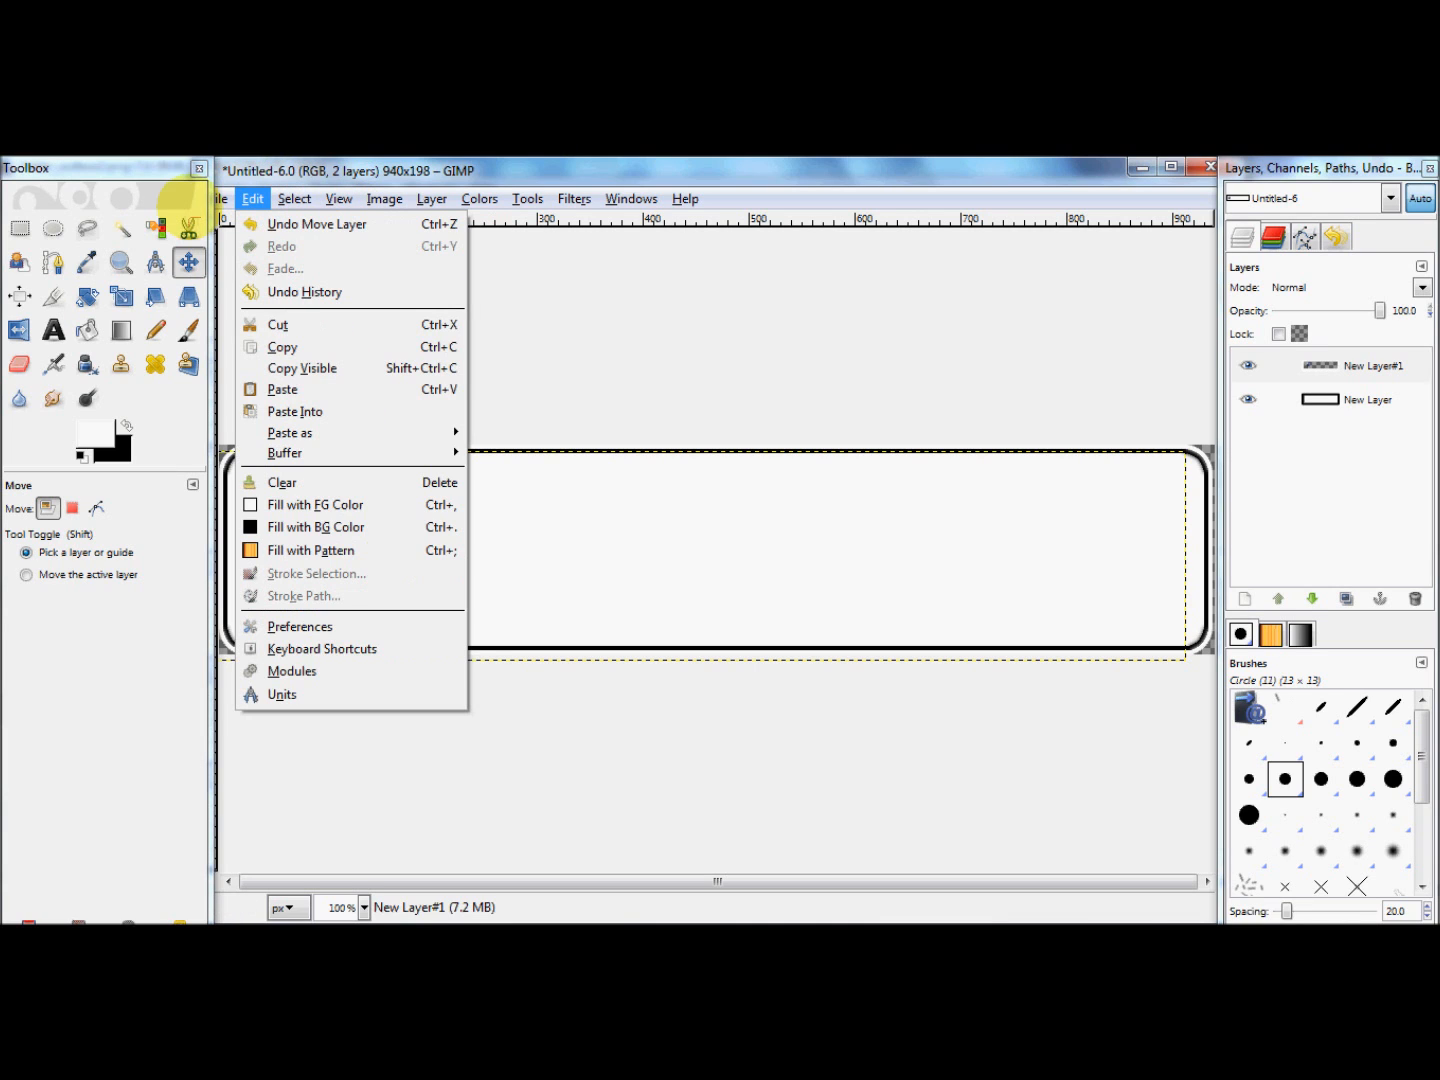
pyautogui.click(86, 226)
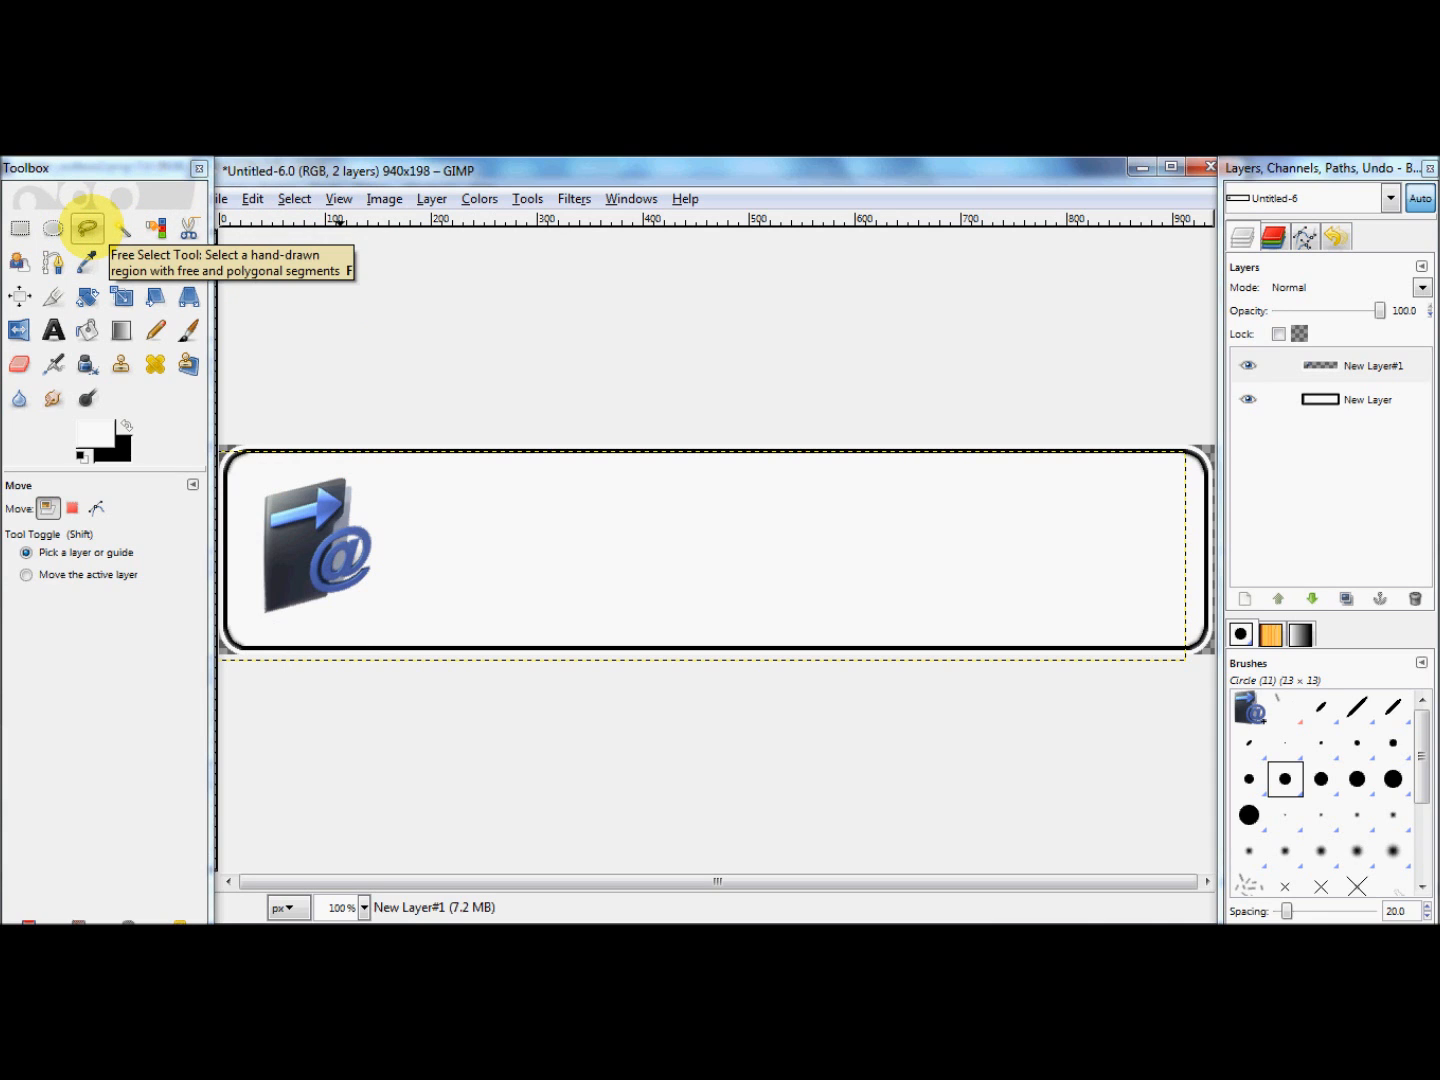
pyautogui.click(87, 228)
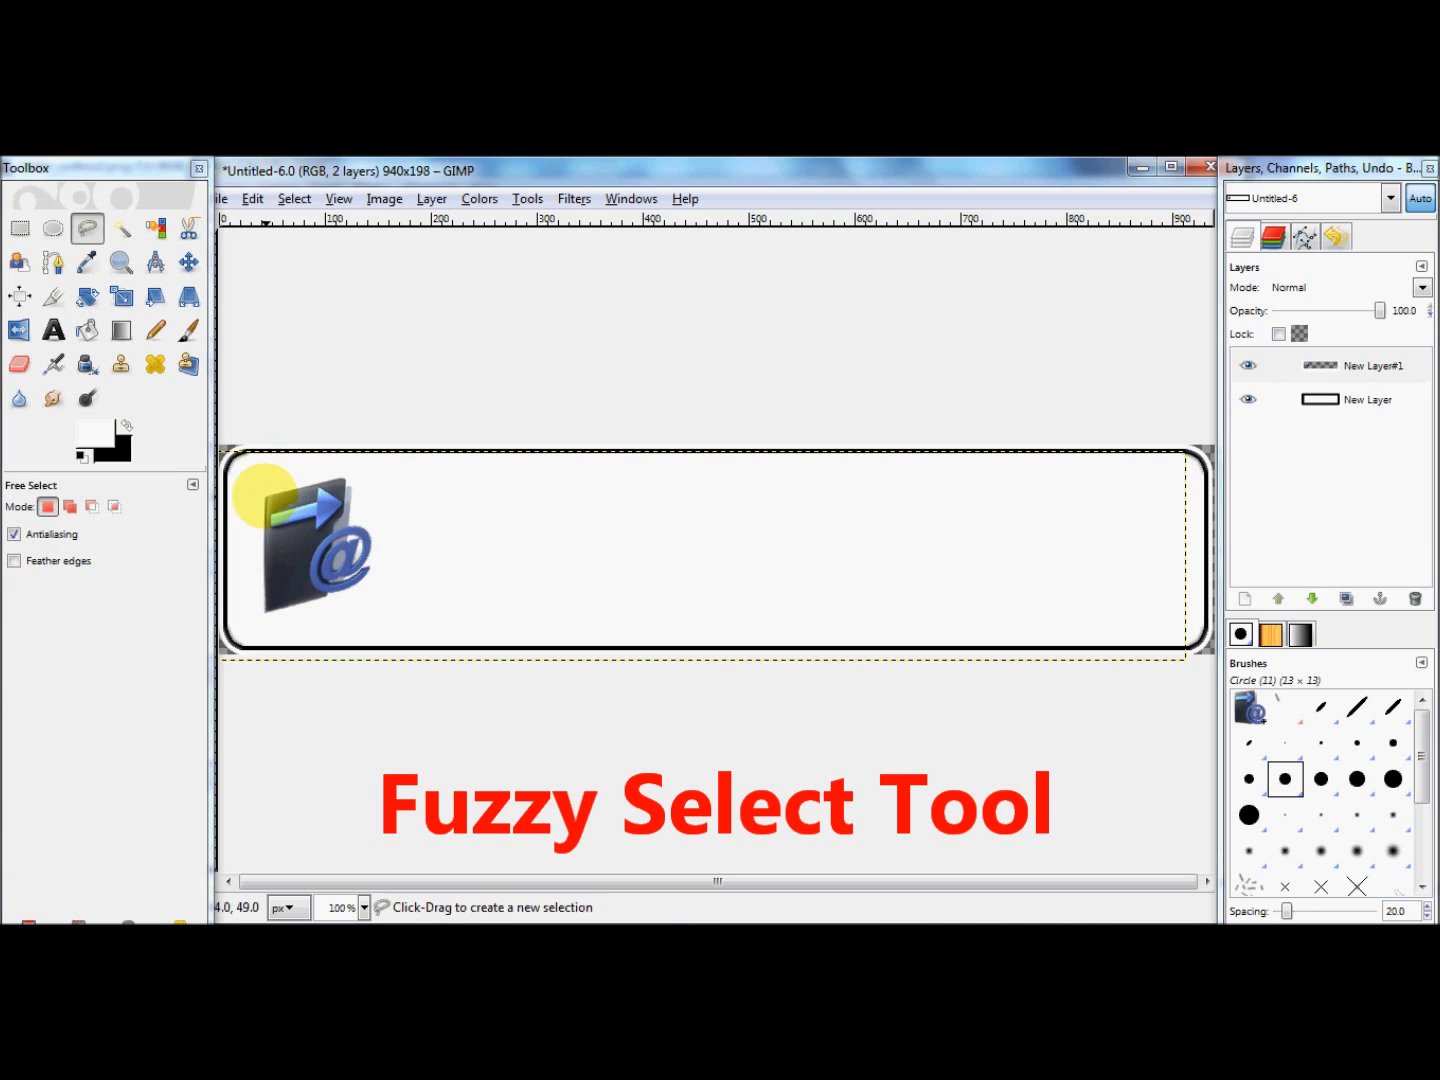
pyautogui.click(265, 496)
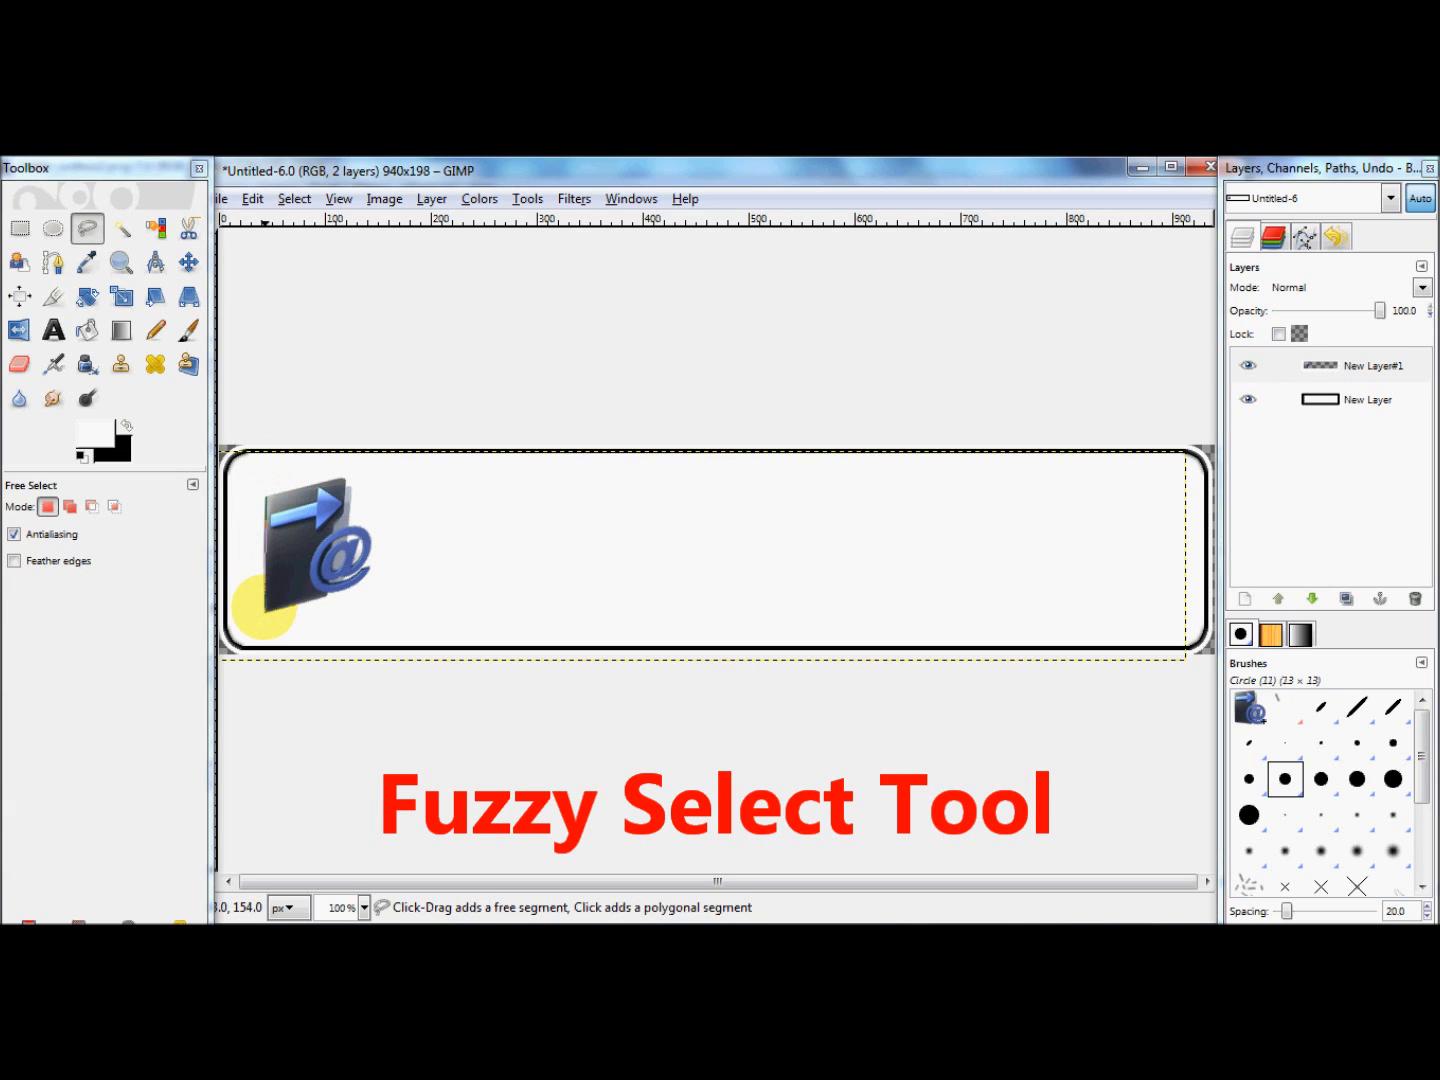
pyautogui.click(266, 608)
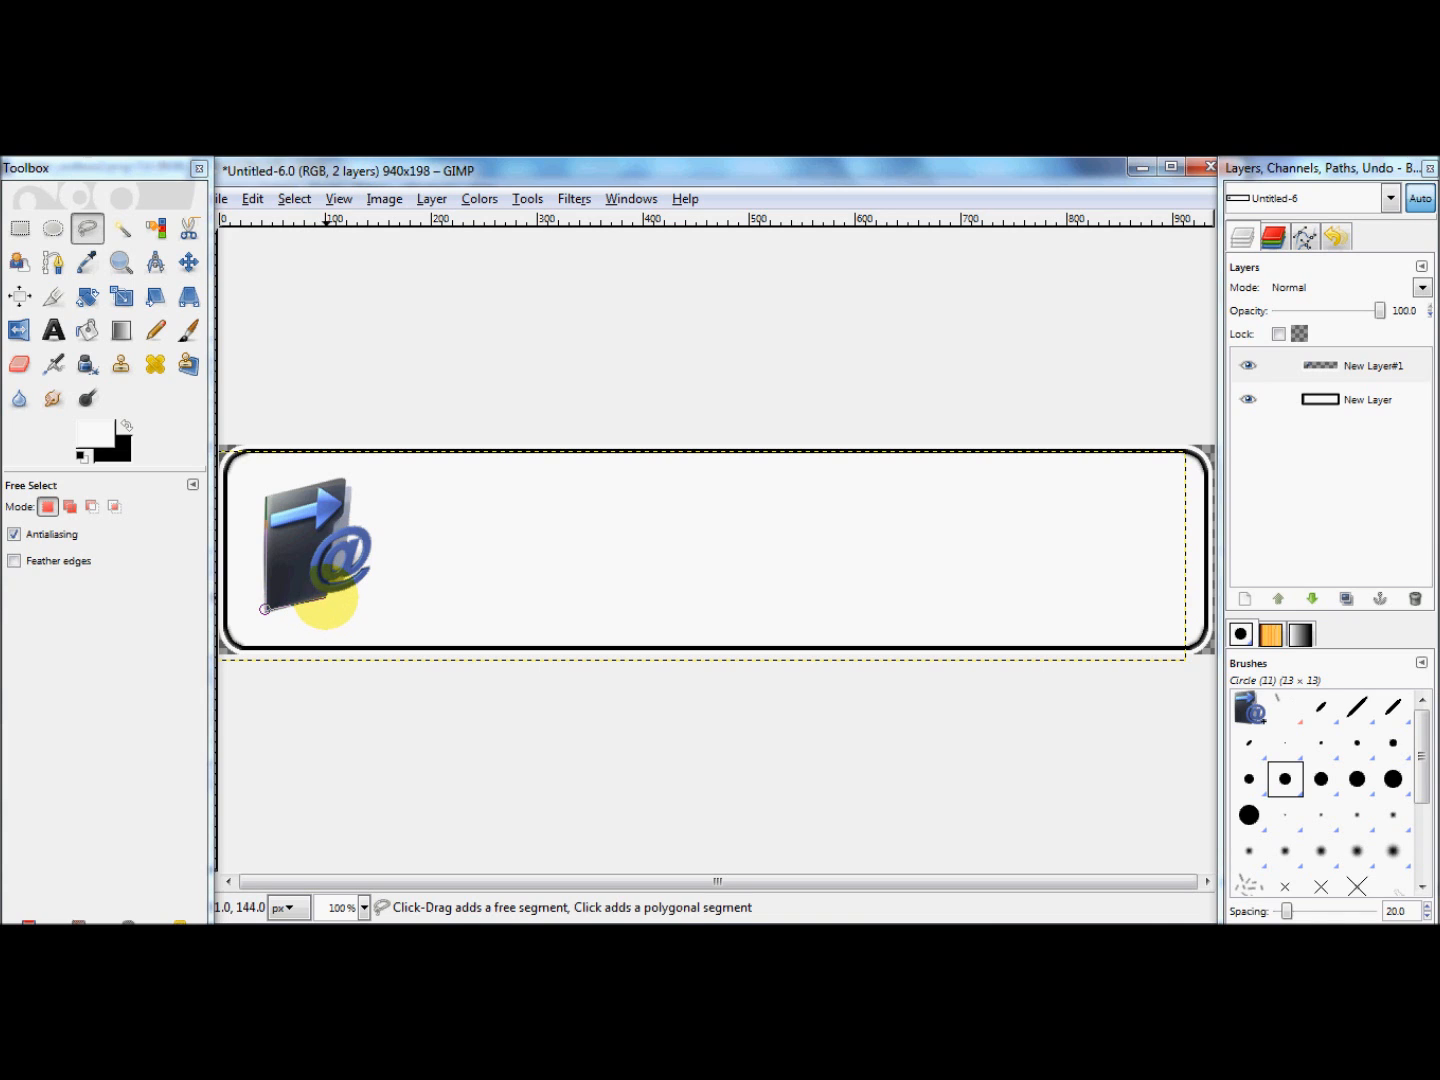
pyautogui.click(325, 597)
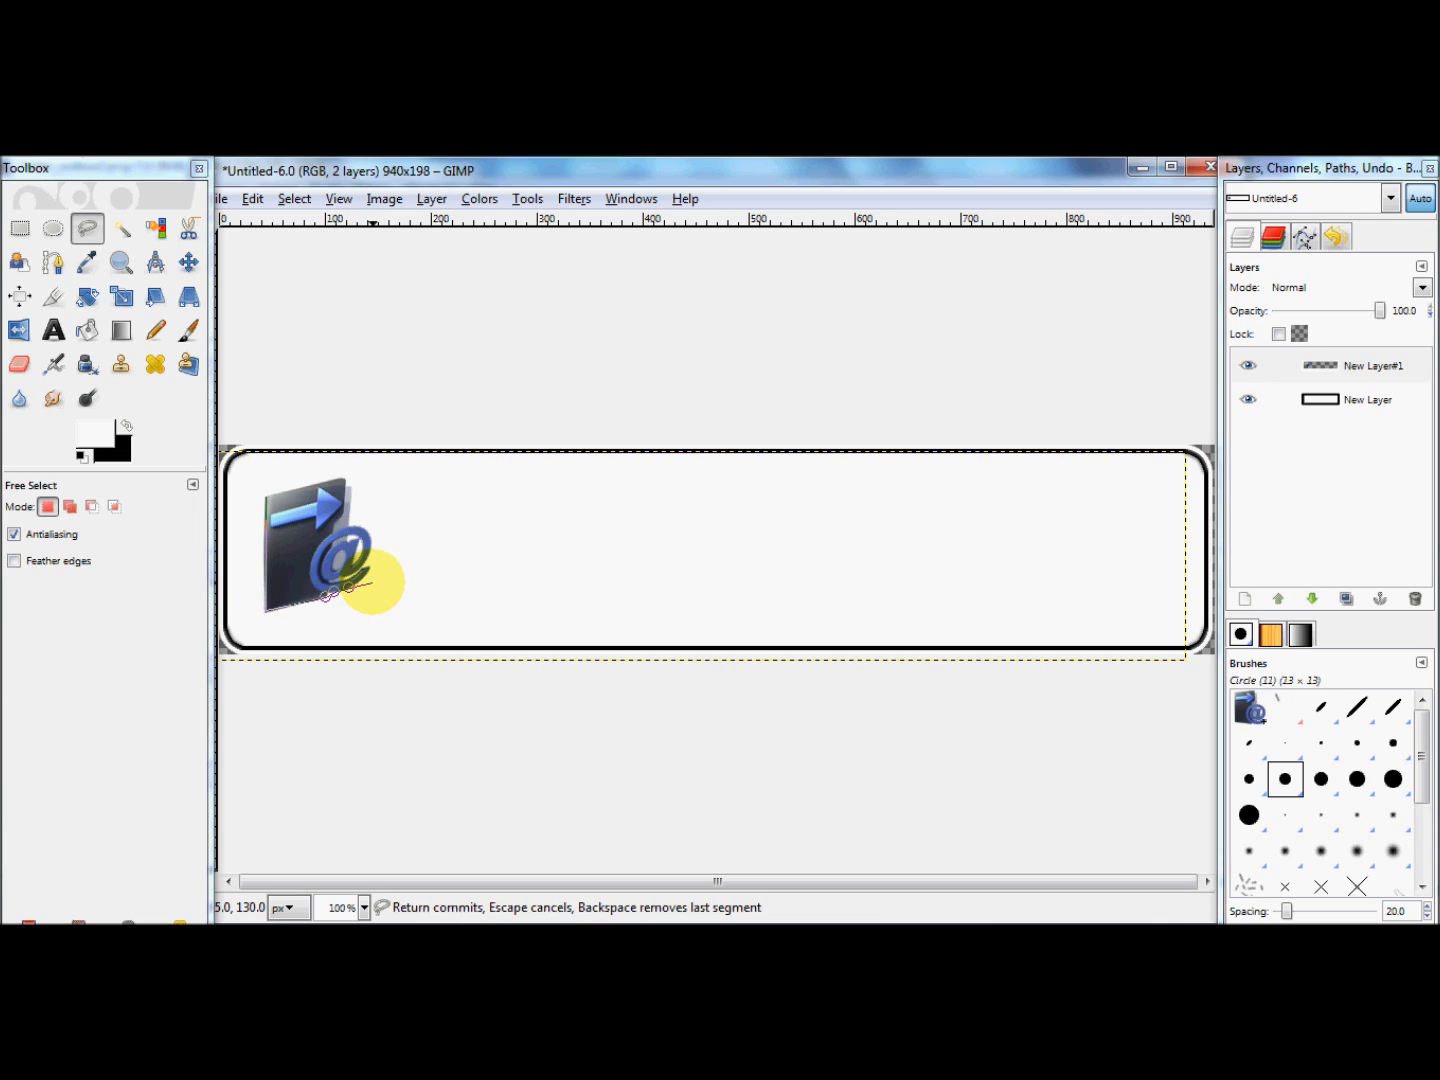
pyautogui.click(363, 578)
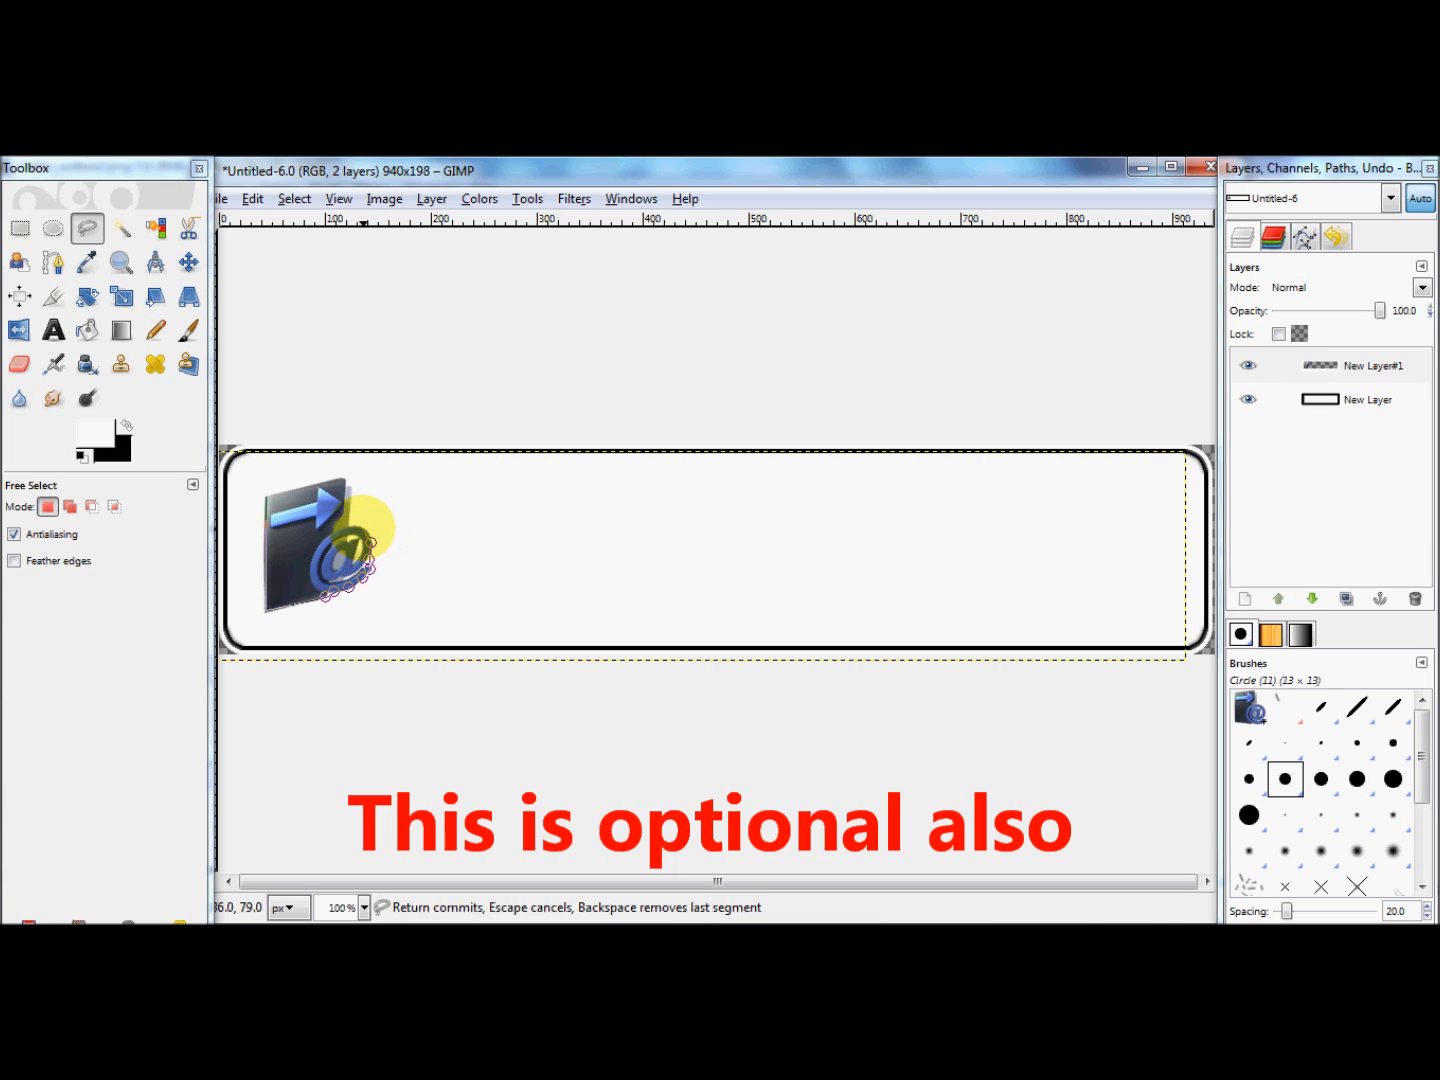
pyautogui.click(362, 527)
pyautogui.click(353, 521)
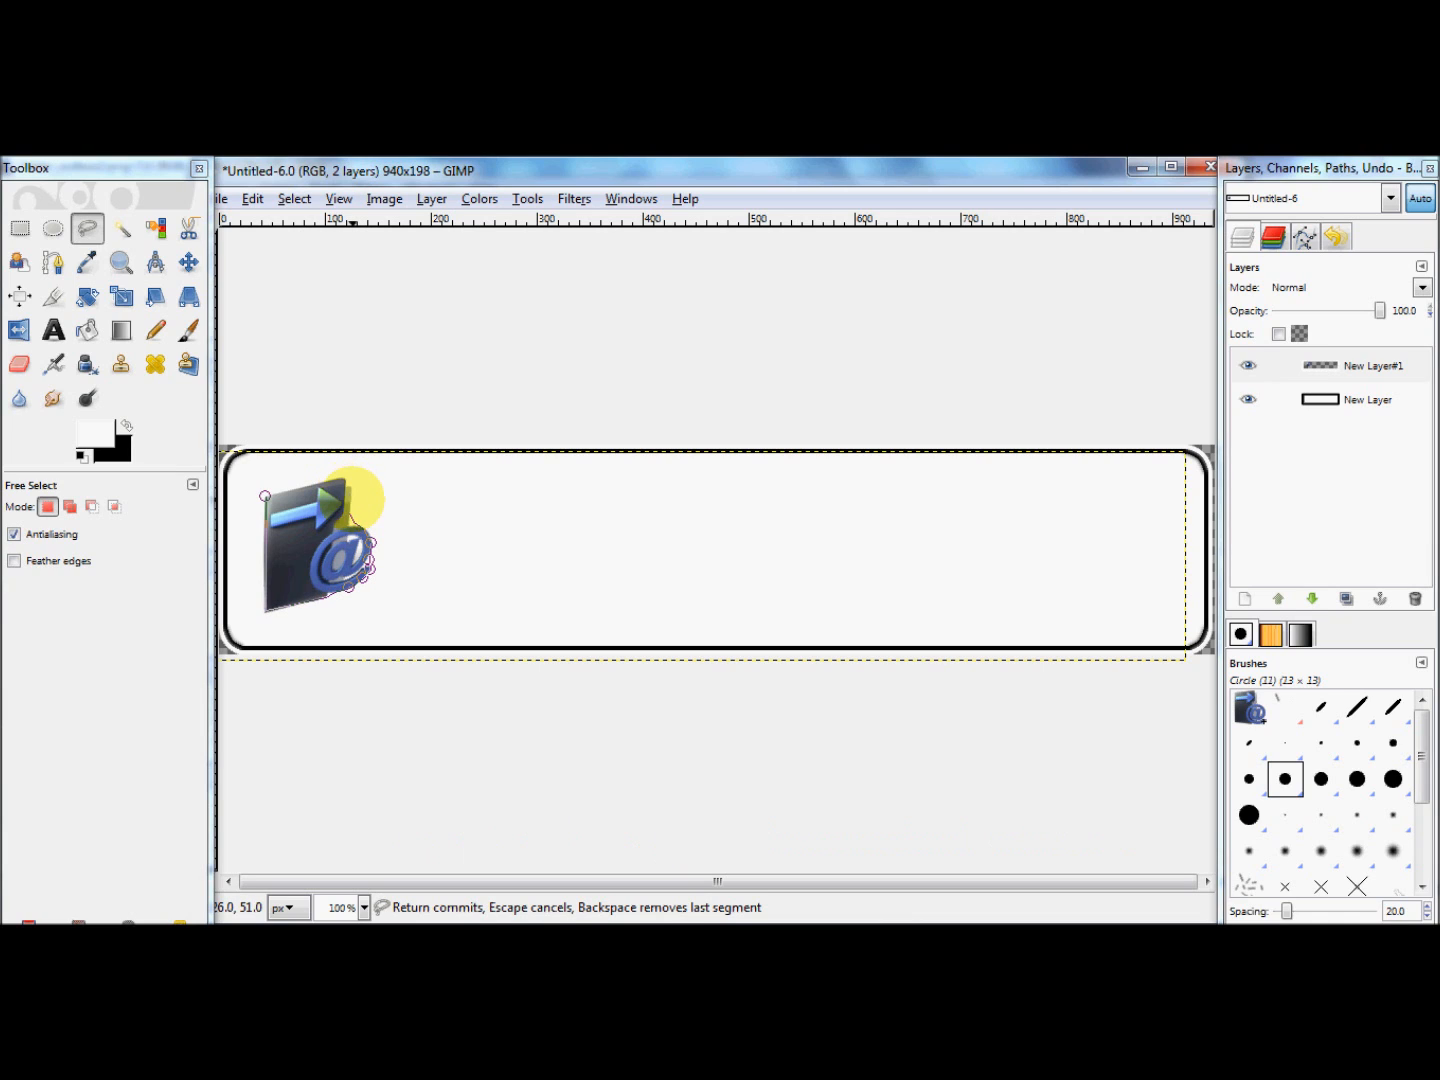
pyautogui.click(351, 491)
pyautogui.click(322, 478)
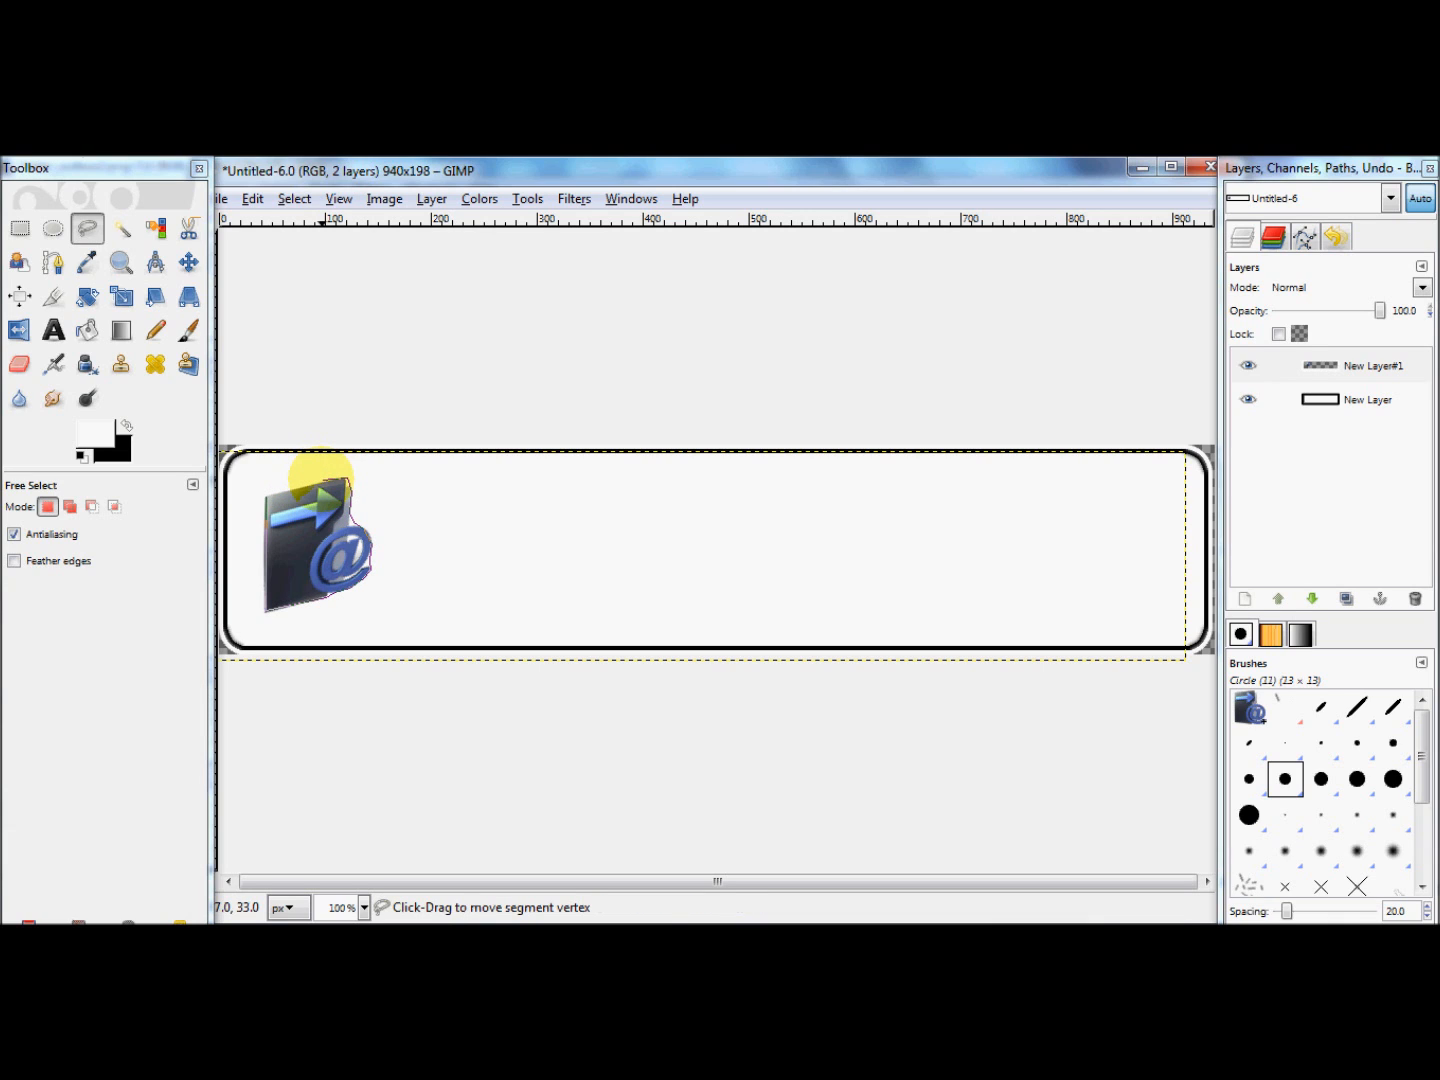
pyautogui.click(265, 496)
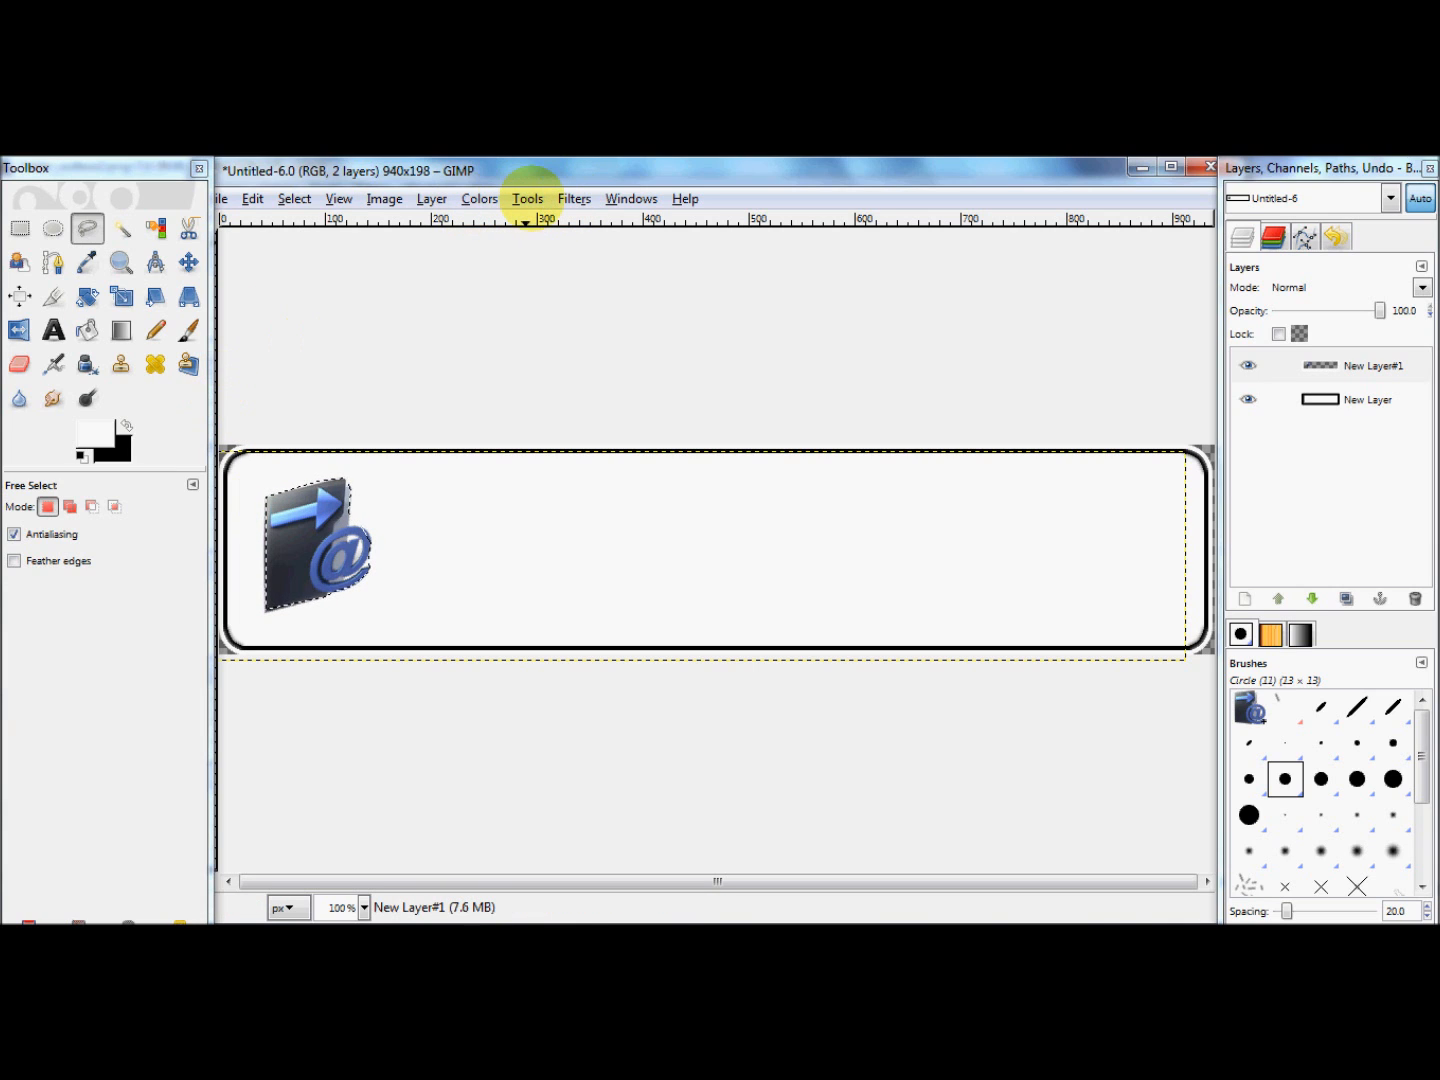
# Step: Apply a black Drop Shadow to the selected icon with Offset Y 8, blur radius 15, opacity 80 and resizing allowed
pyautogui.click(527, 198)
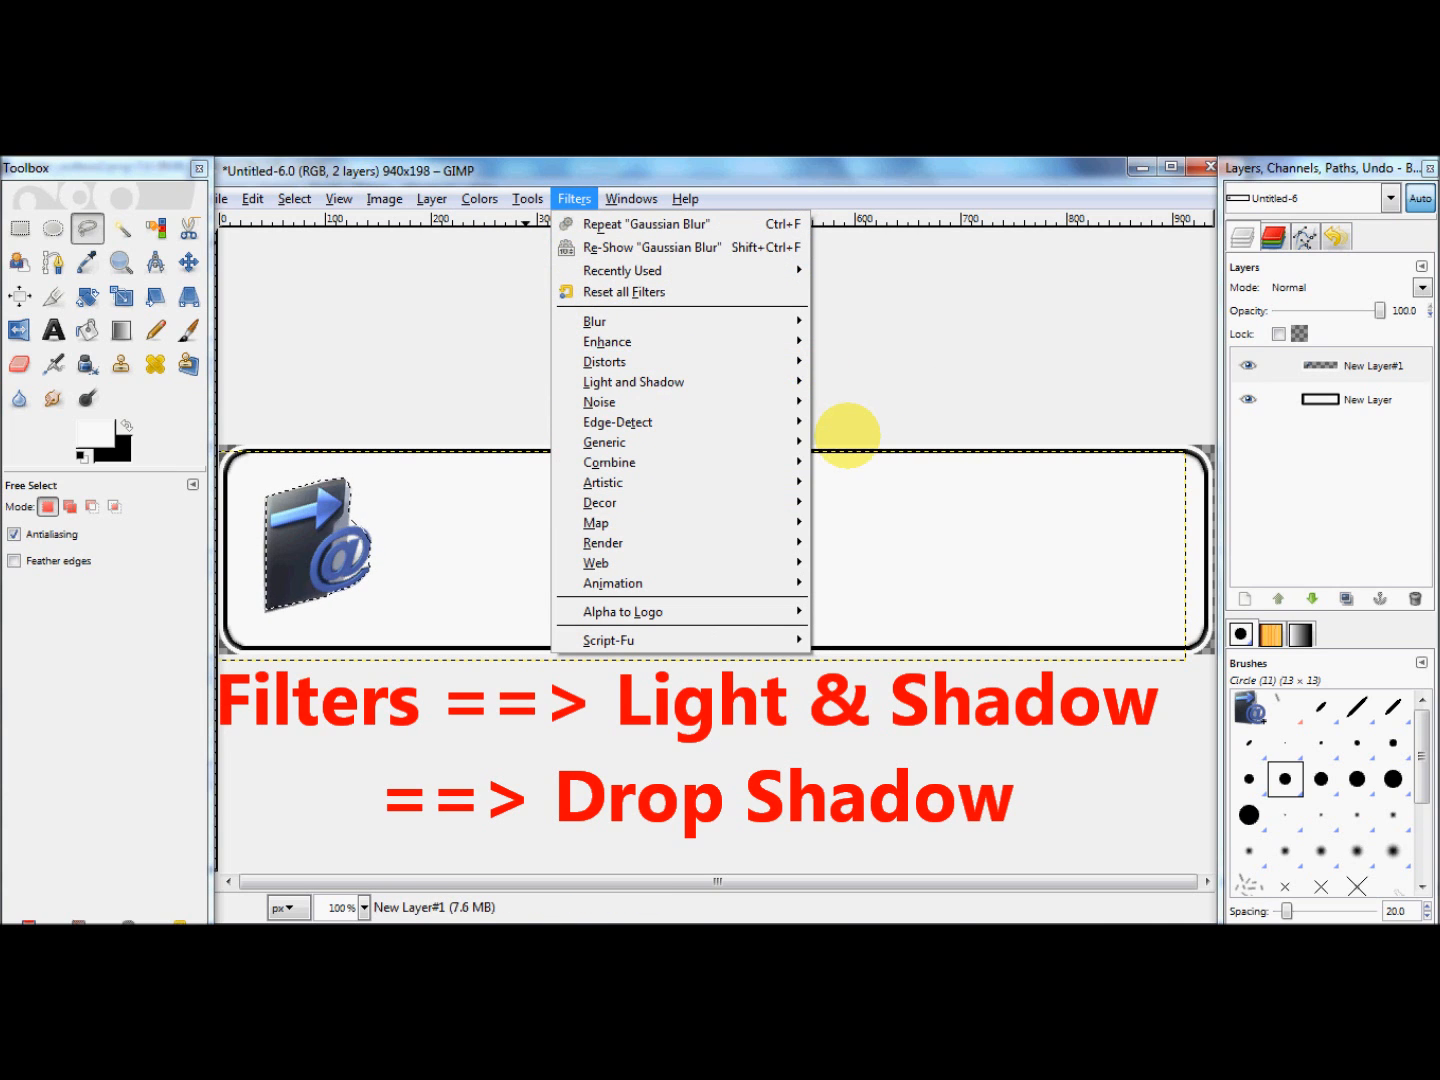
pyautogui.moveTo(795, 379)
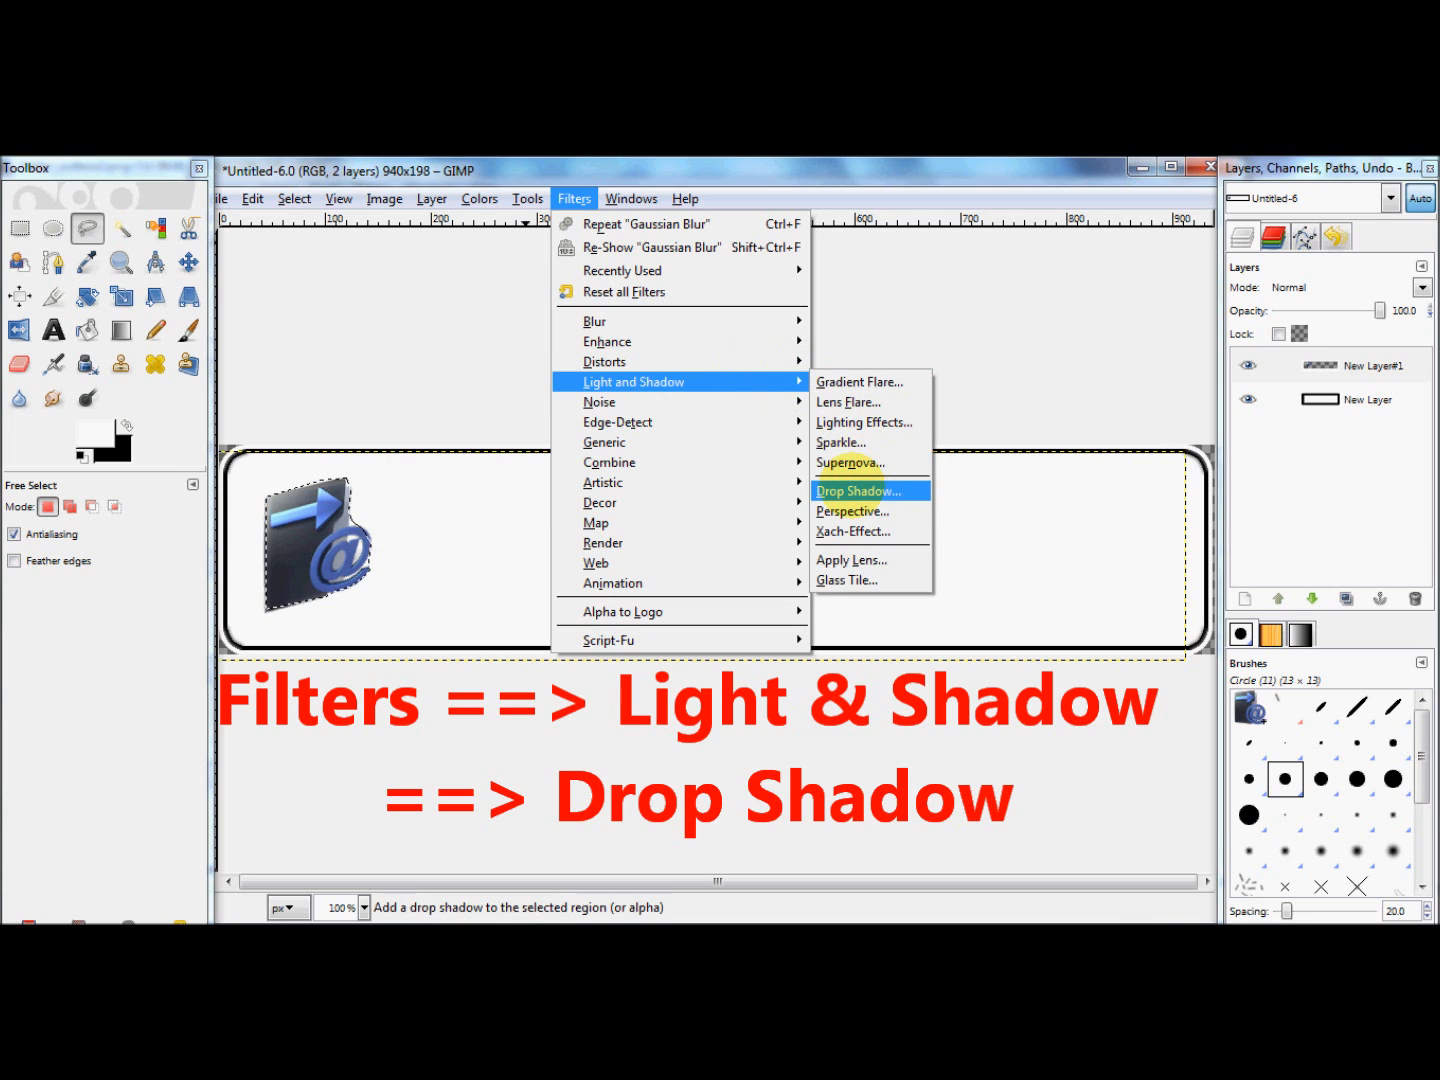
pyautogui.click(855, 491)
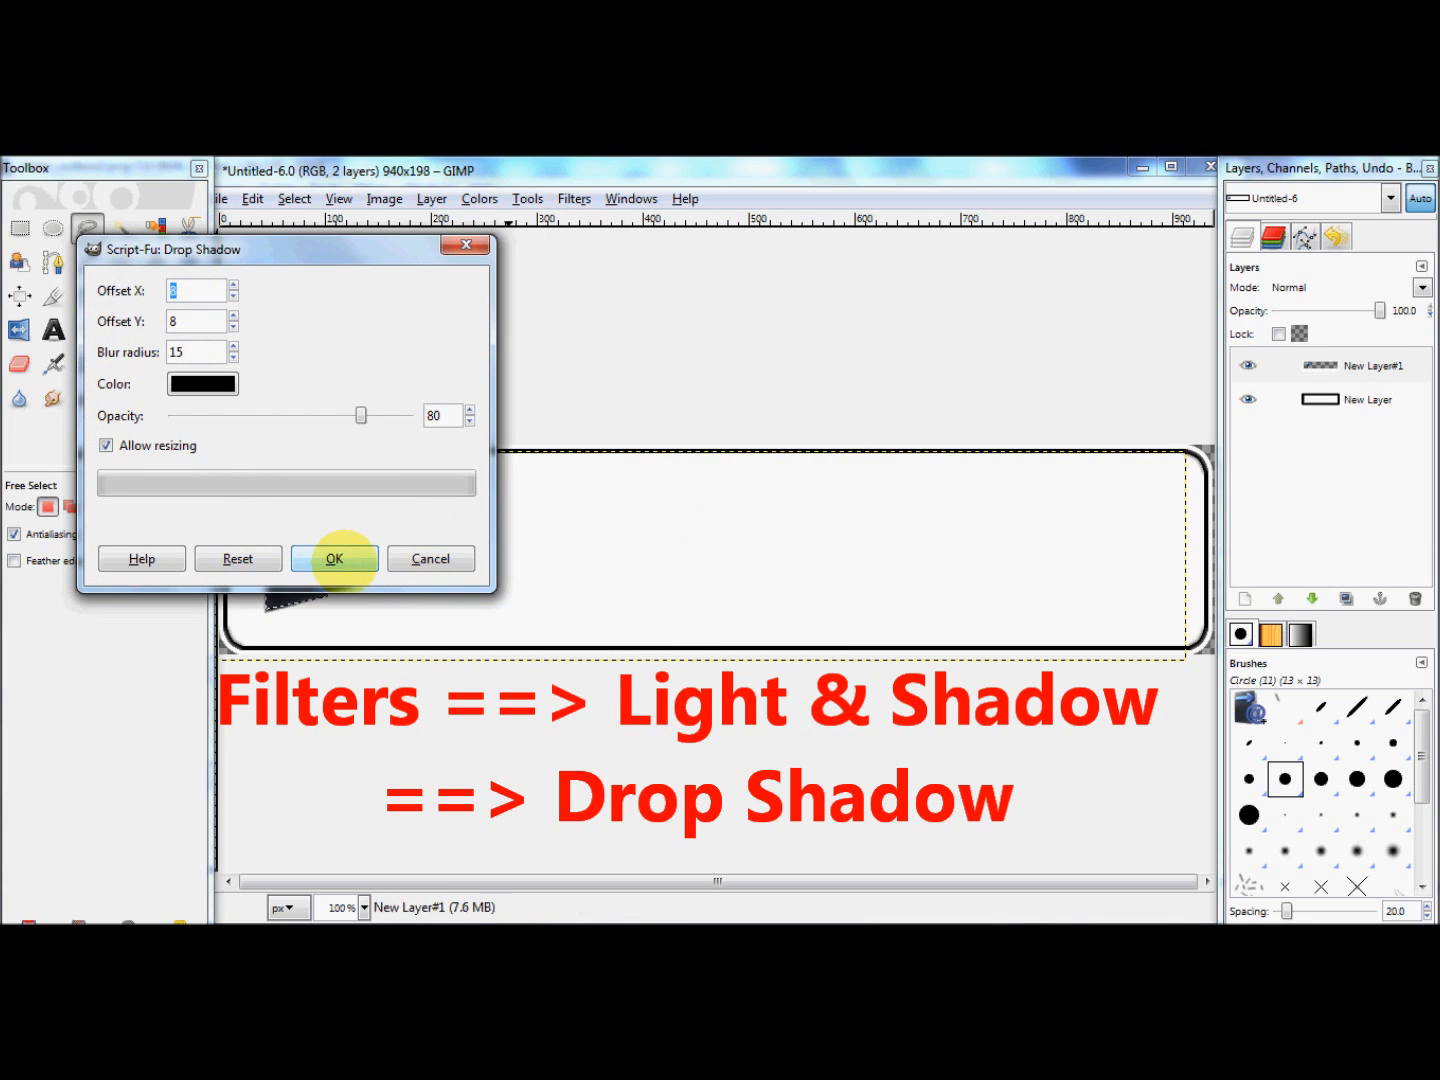
pyautogui.click(335, 559)
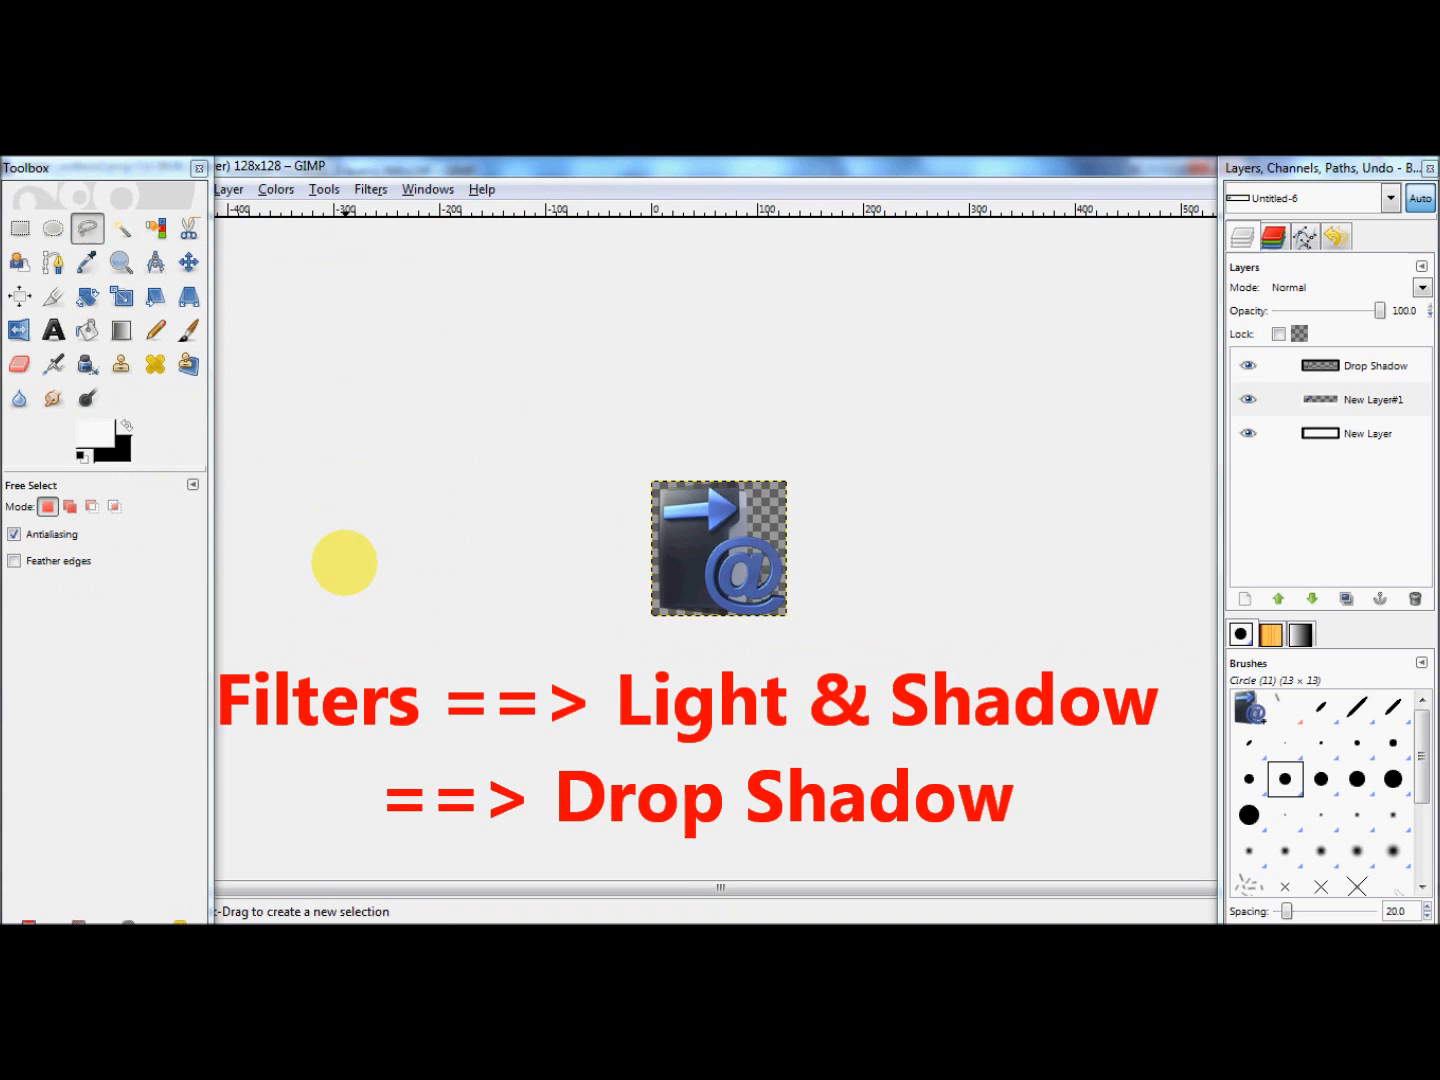
# Step: Uncover the header image by shrinking and closing the folder_outbox2.png image window
pyautogui.moveTo(485, 922)
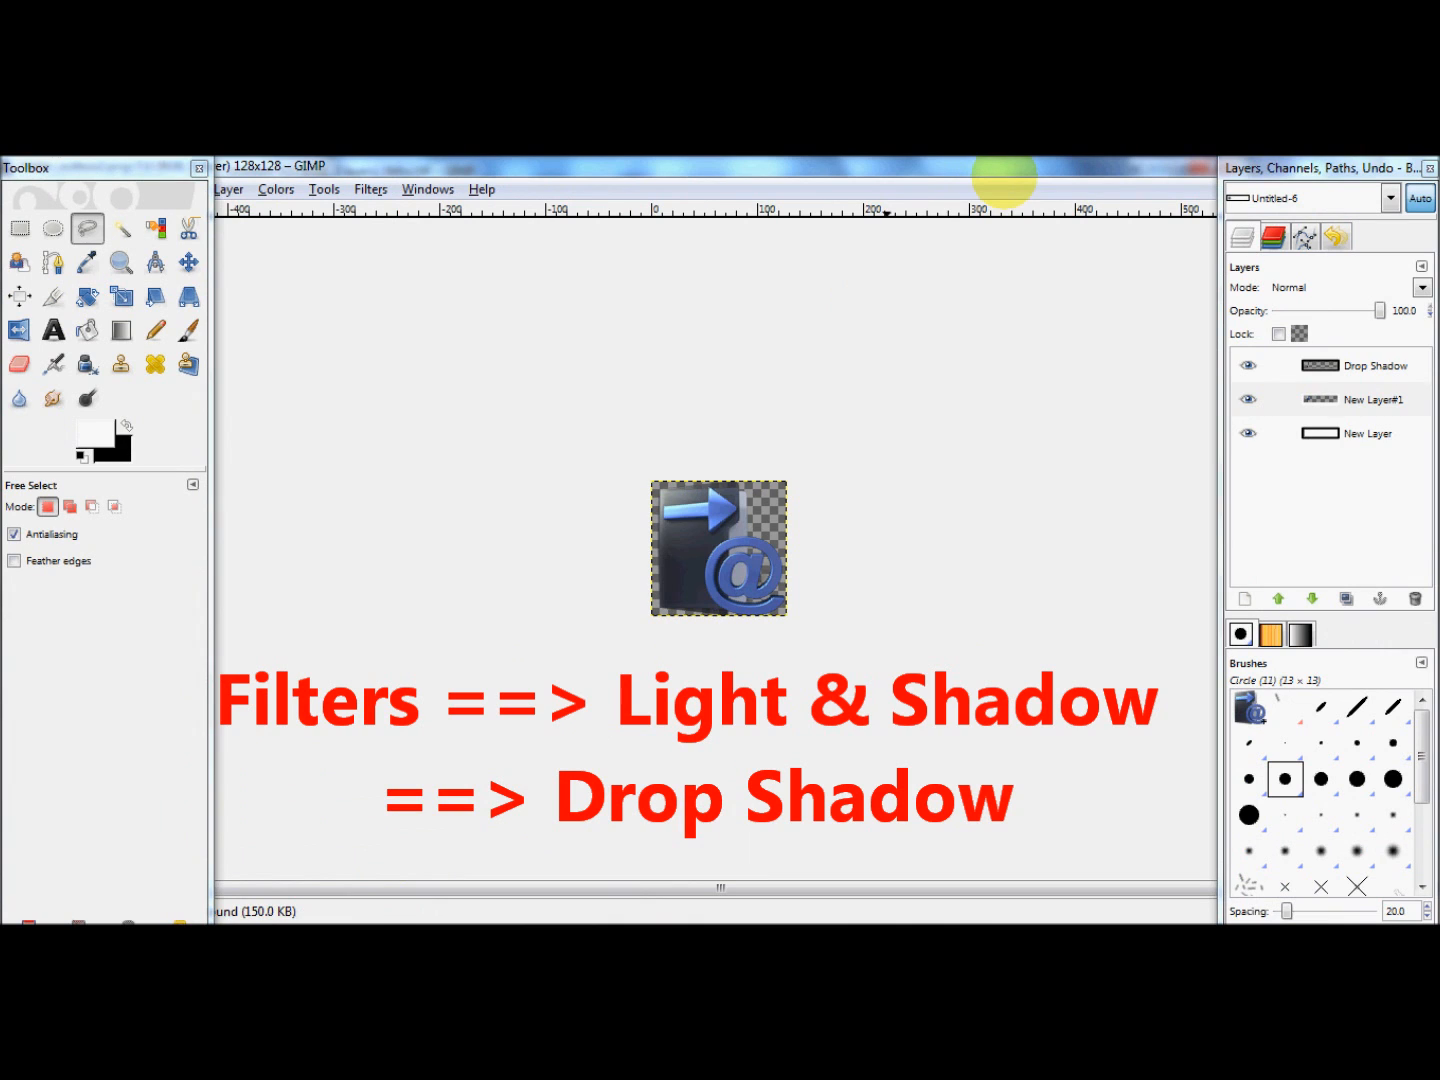
pyautogui.moveTo(1004, 176); pyautogui.dragTo(838, 273)
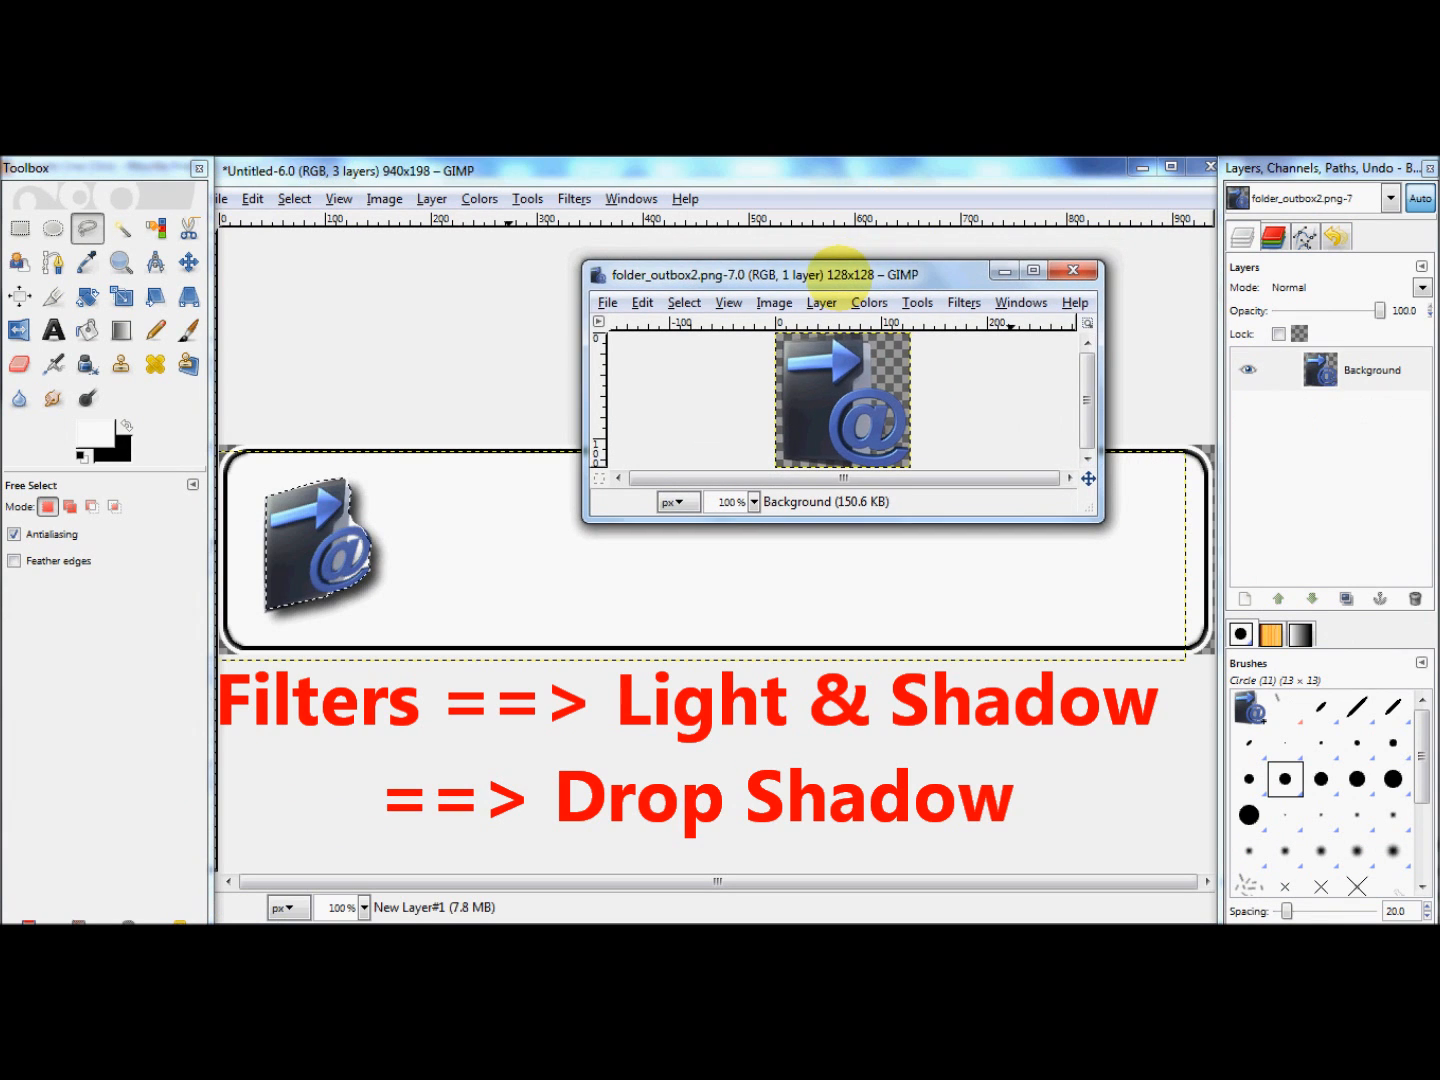
pyautogui.click(1074, 270)
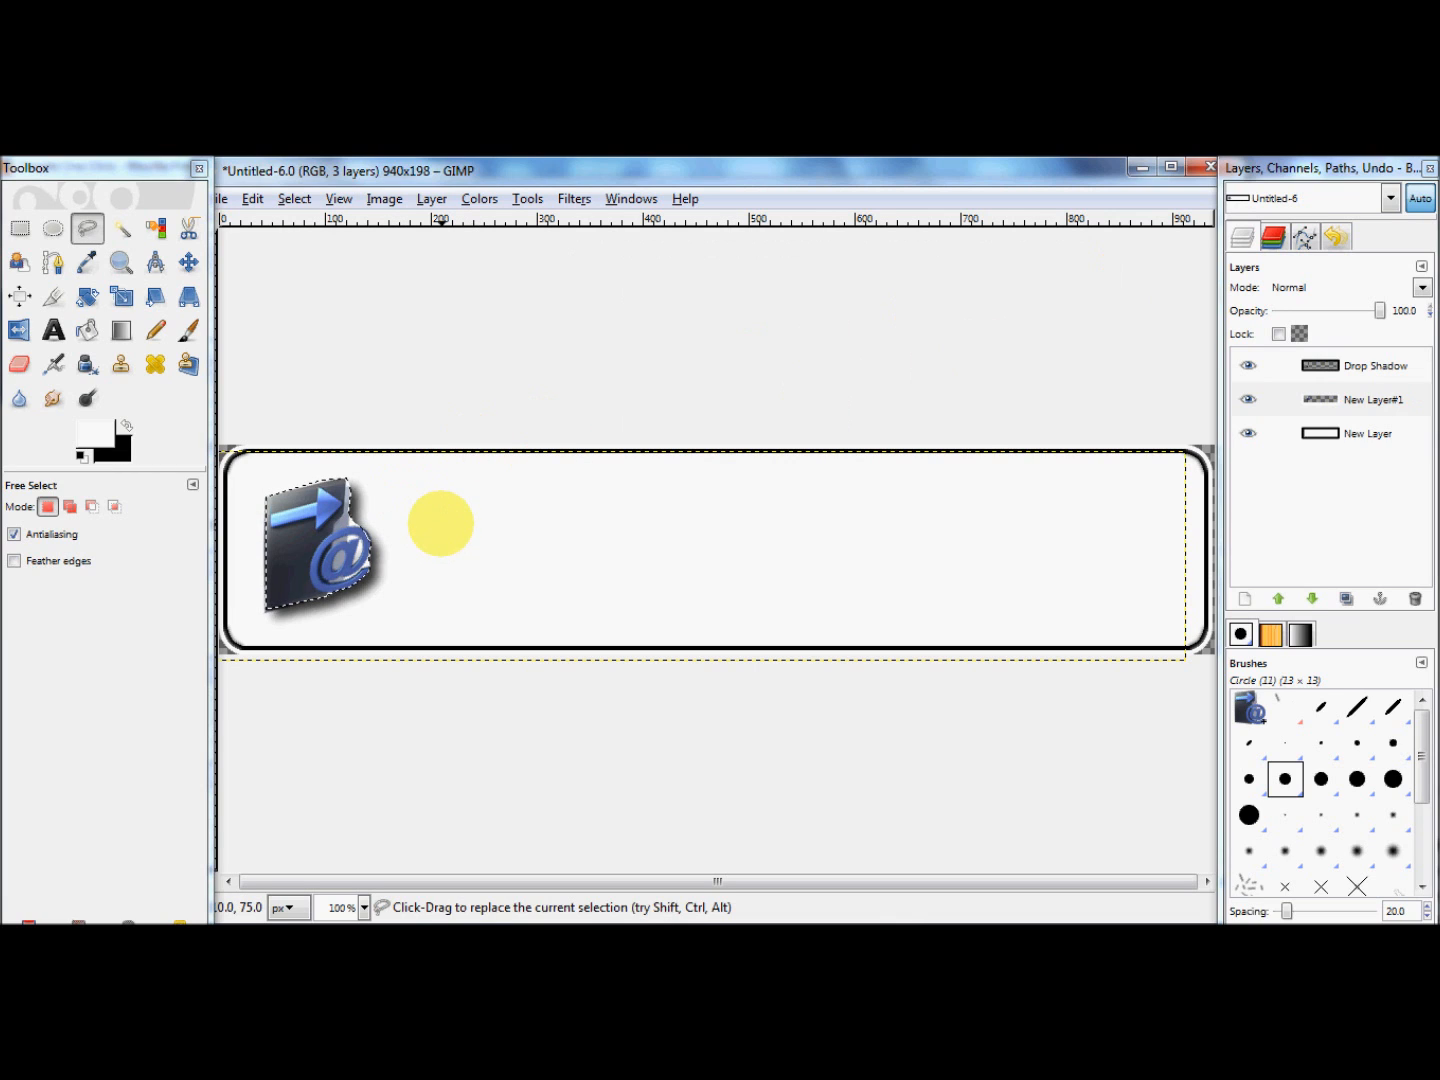
pyautogui.click(188, 262)
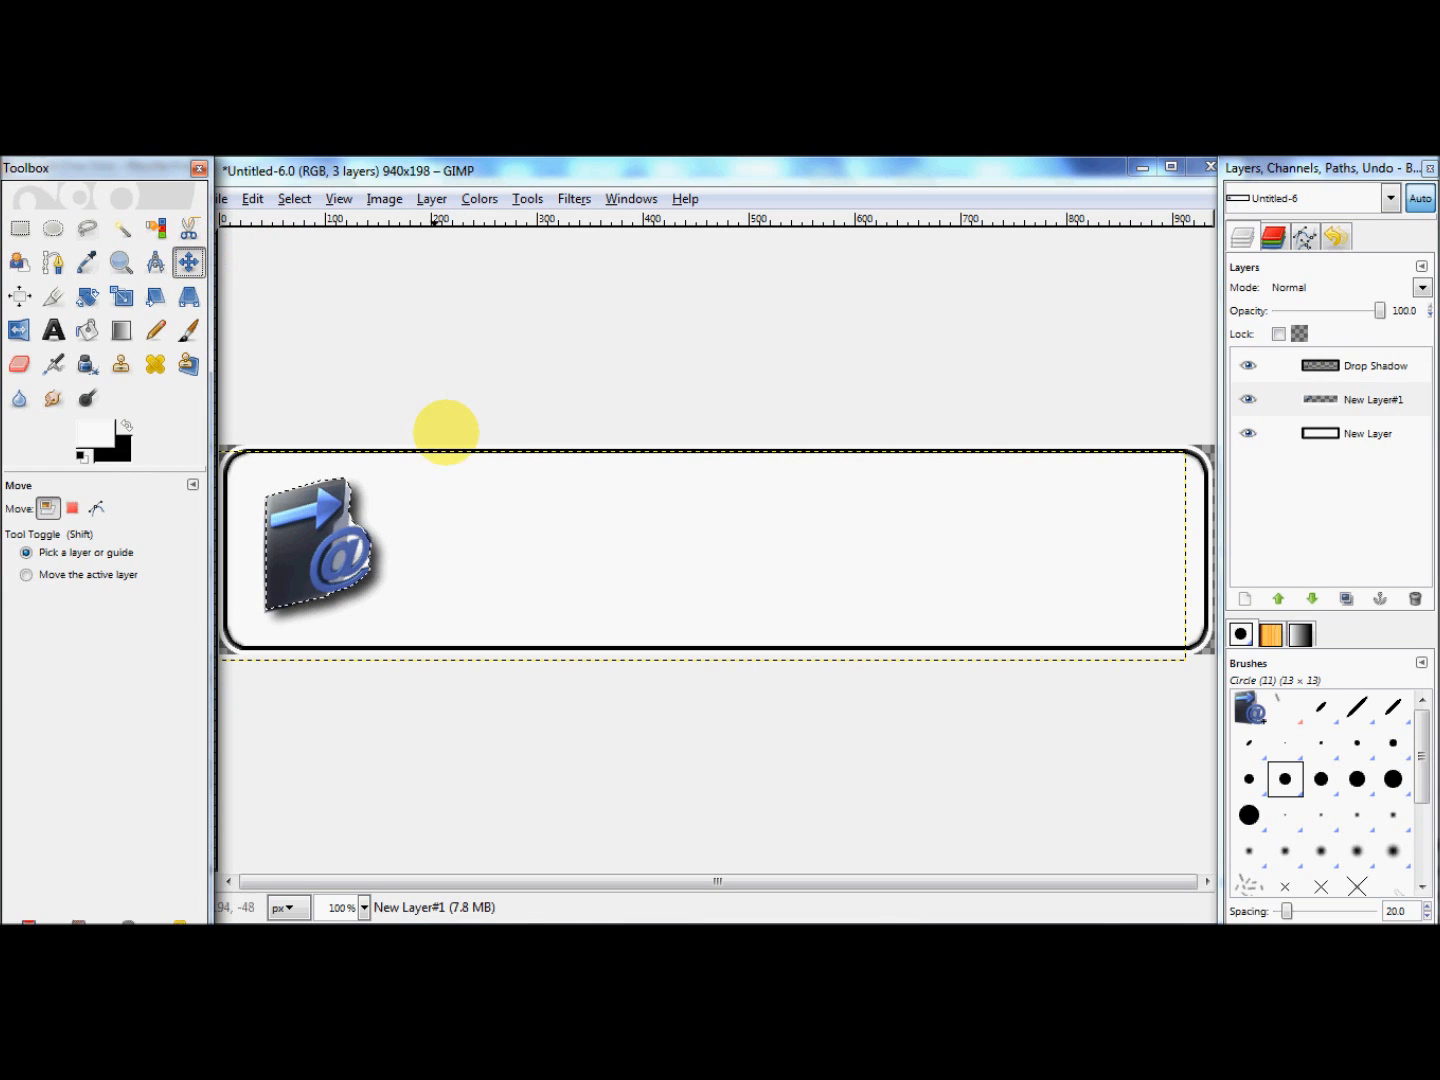
pyautogui.click(545, 545)
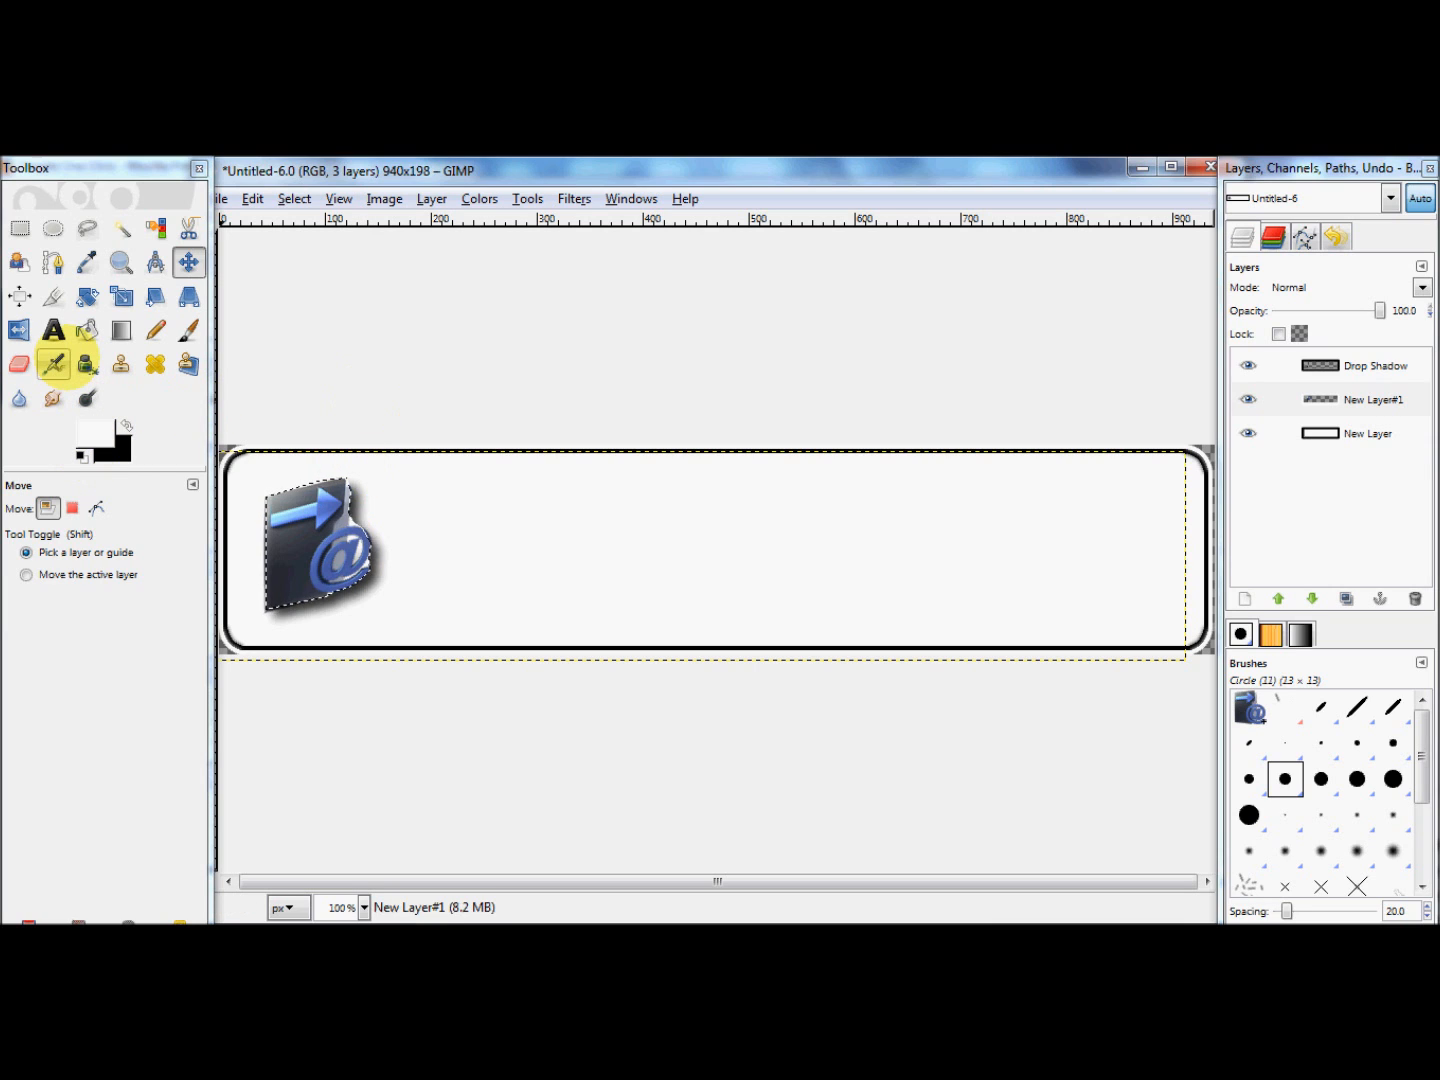
# Step: Airbrush the pale gap between the folder and the @ symbol in black, using the Circle Fuzzy (19) brush
pyautogui.click(53, 363)
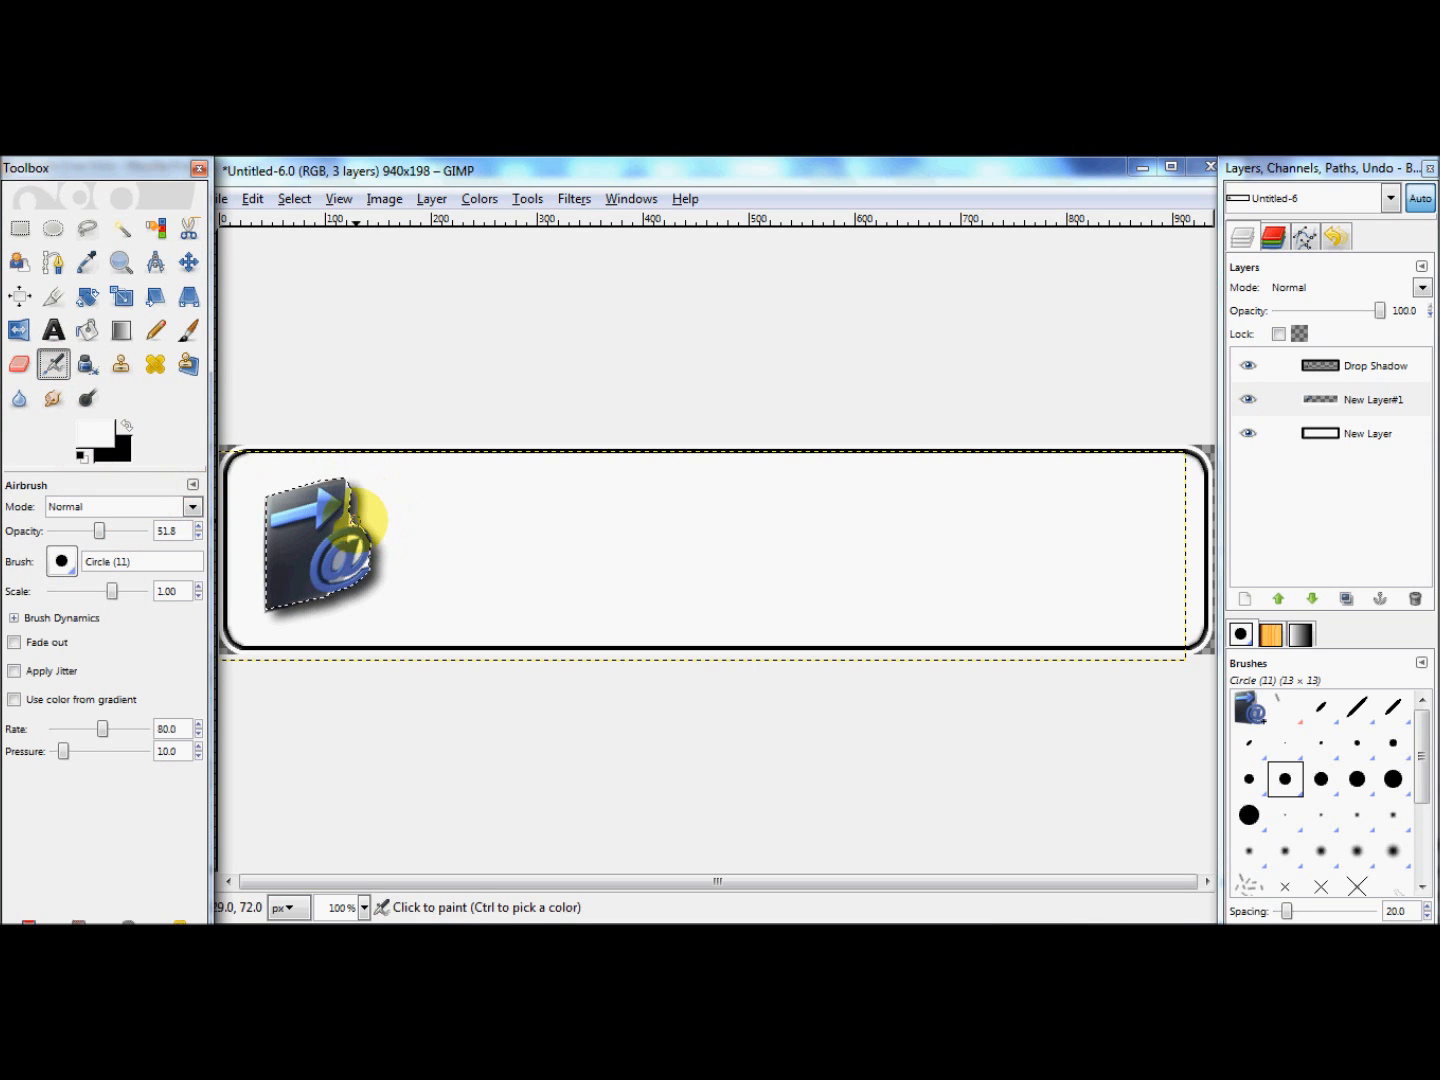
pyautogui.click(356, 523)
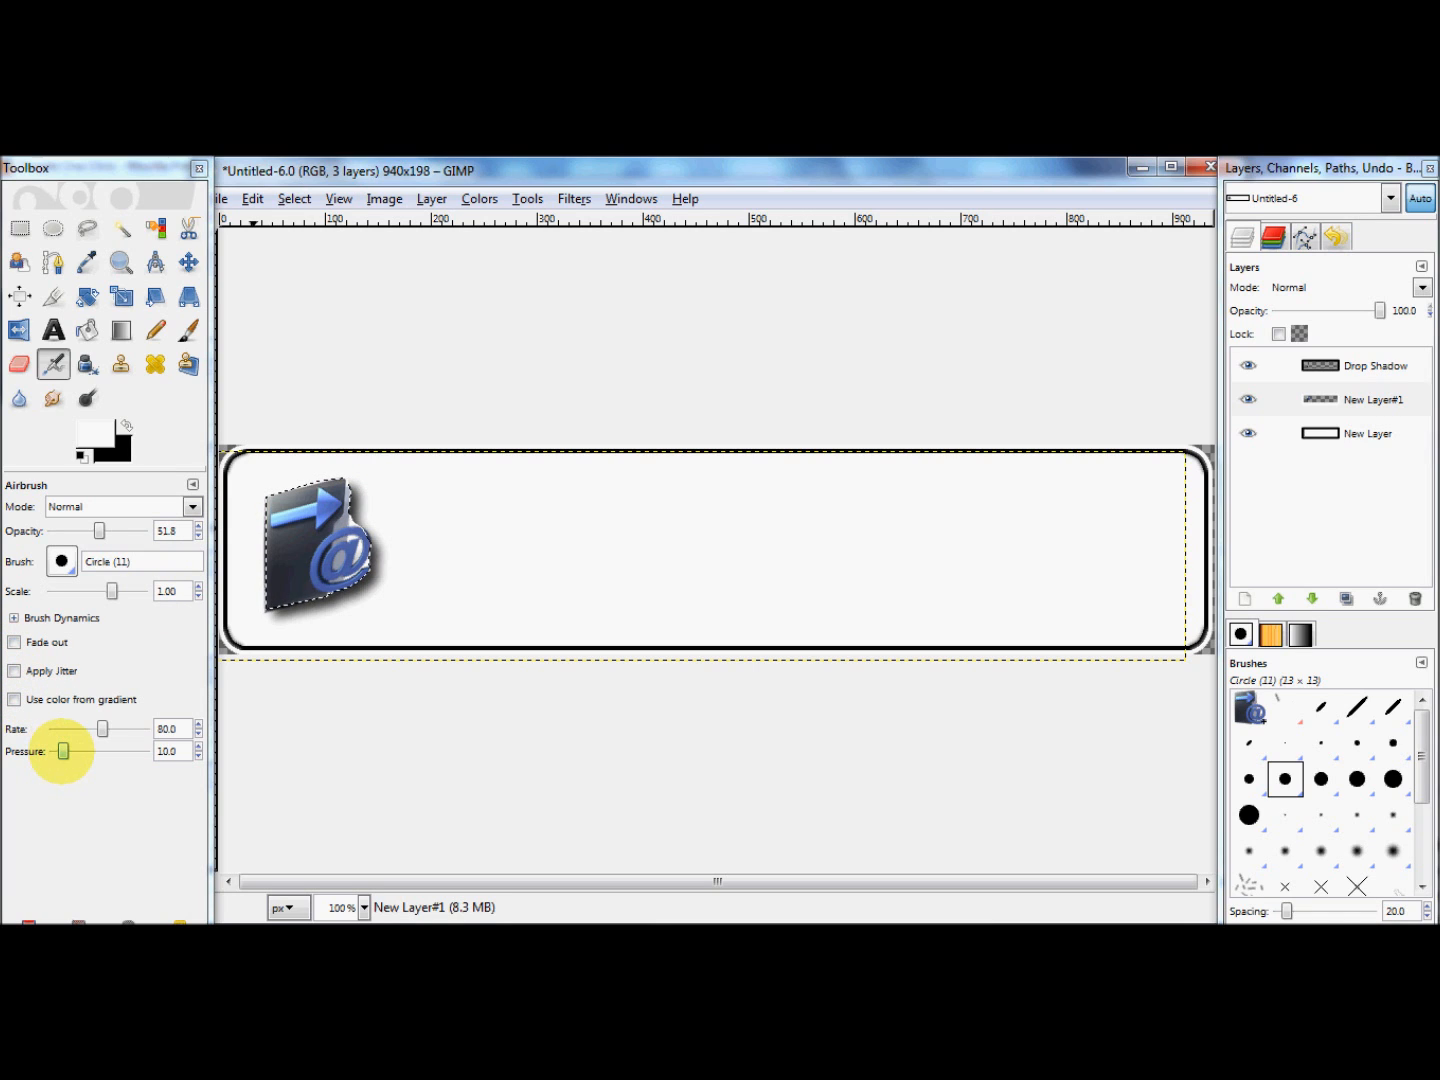
pyautogui.click(131, 420)
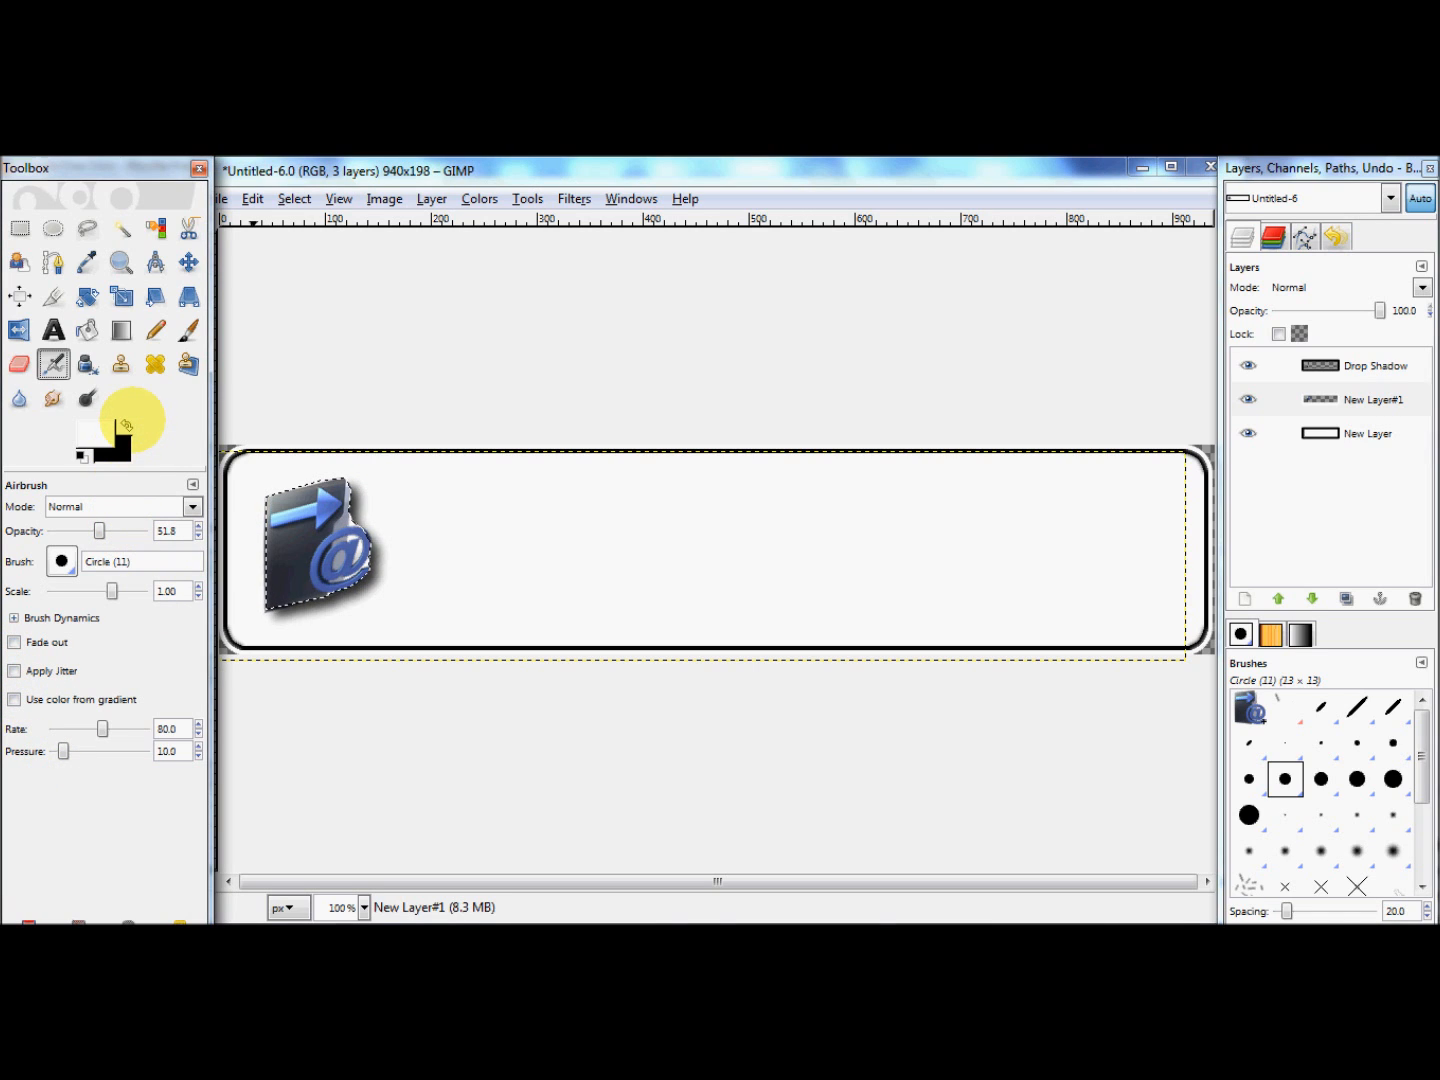
pyautogui.click(127, 426)
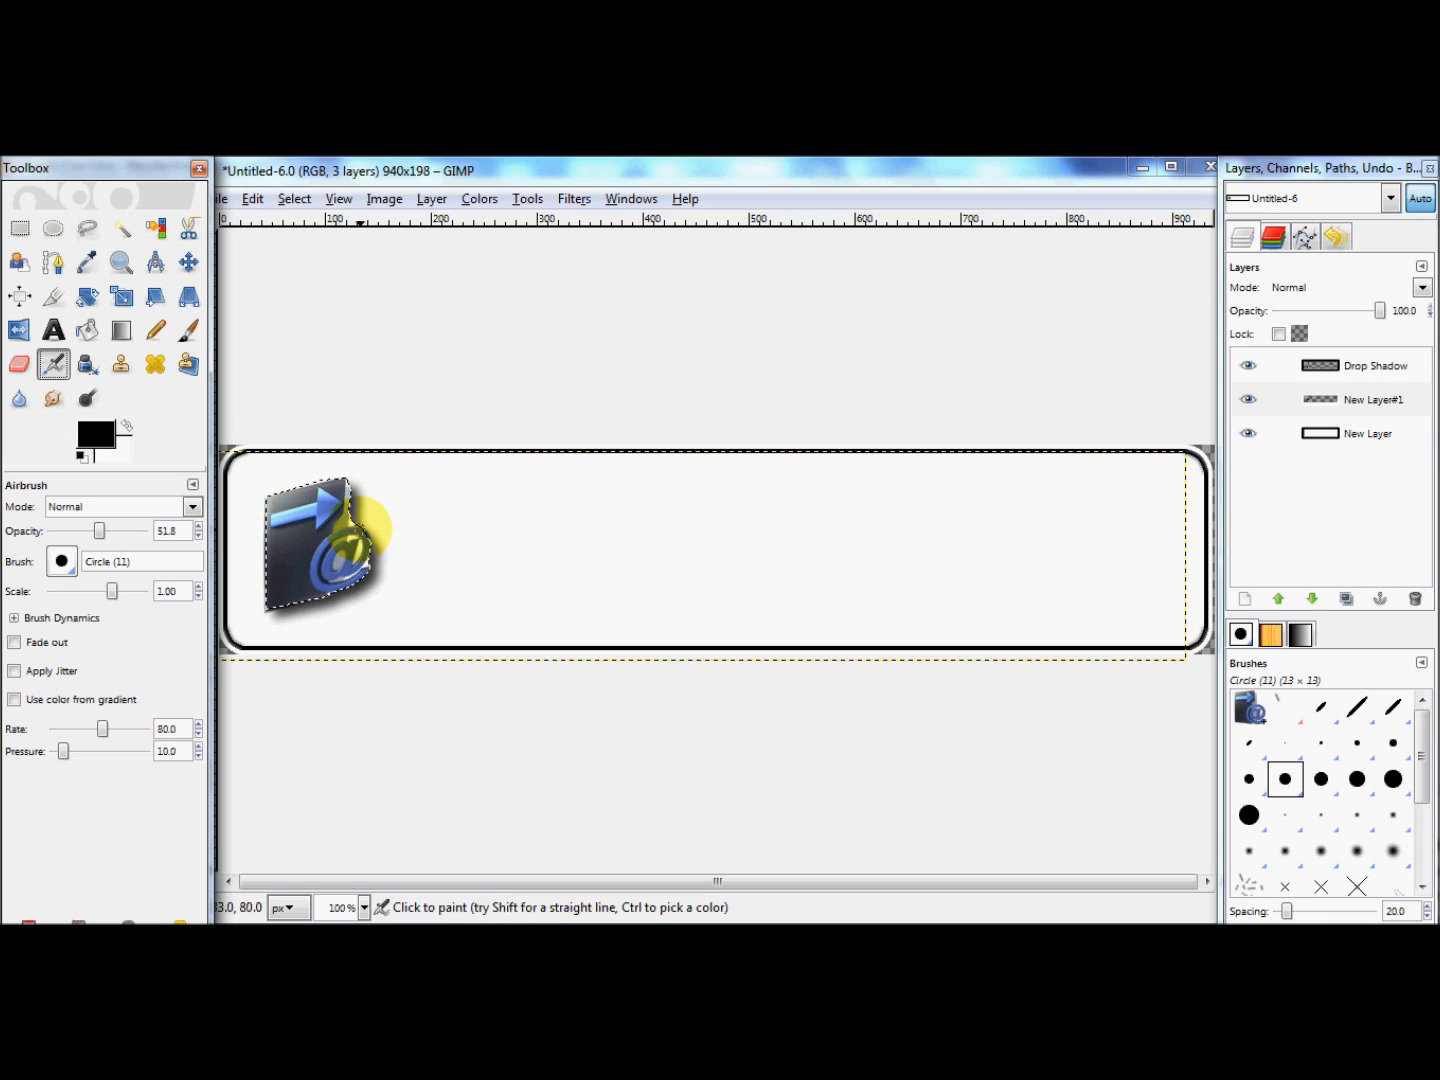
pyautogui.click(349, 525)
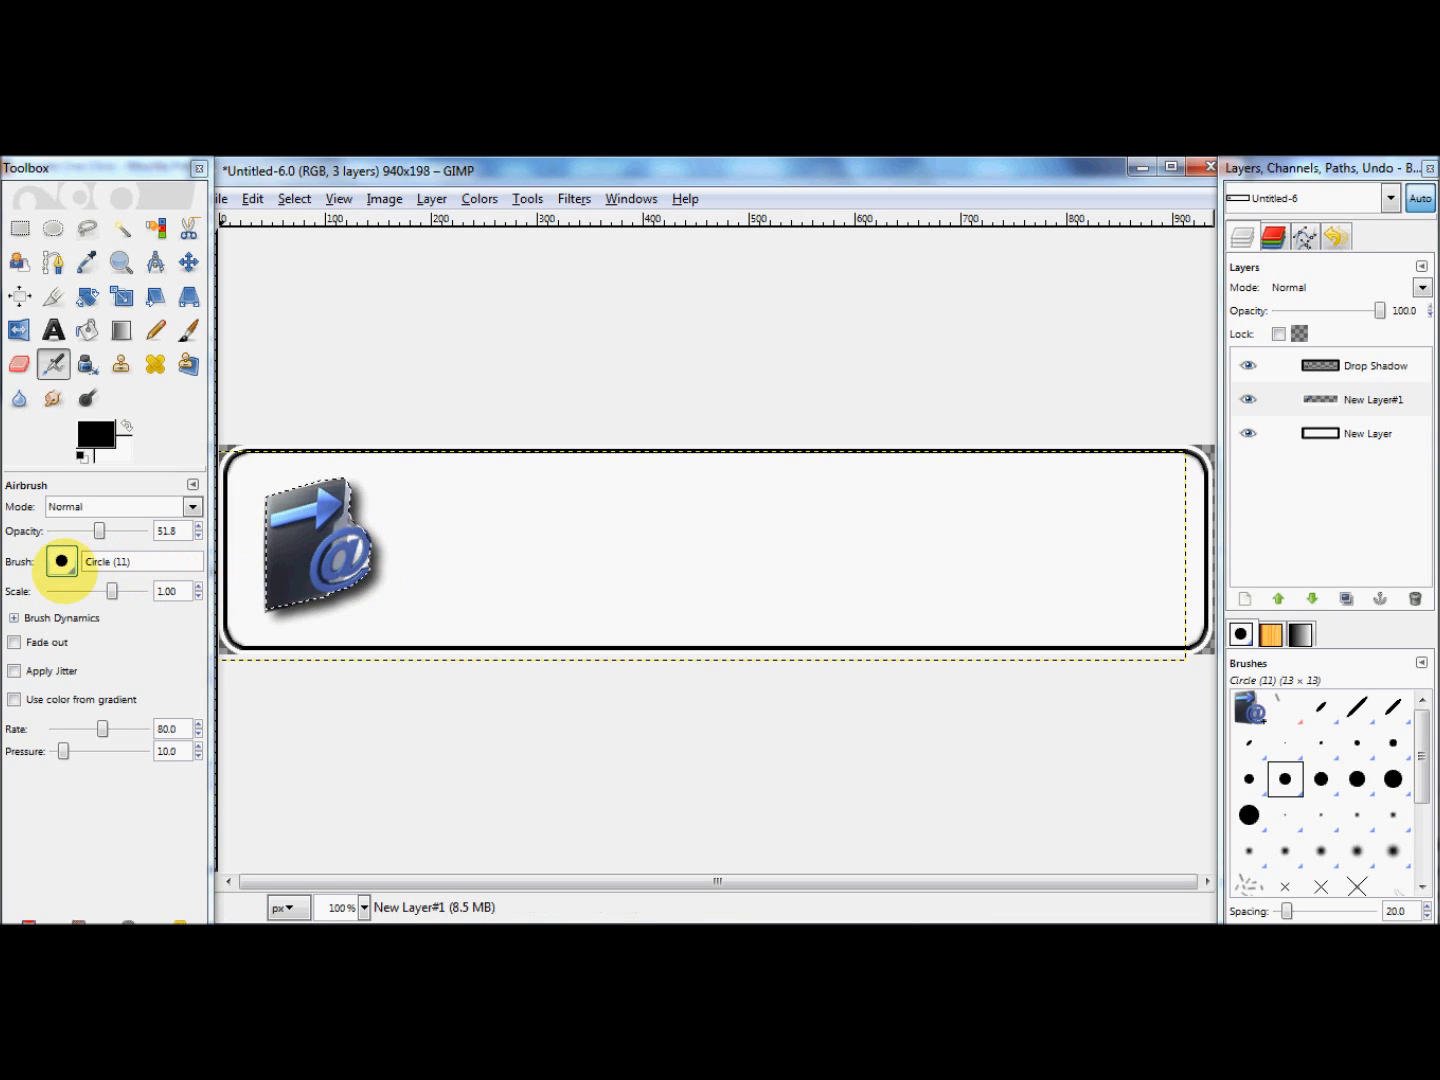
pyautogui.click(61, 563)
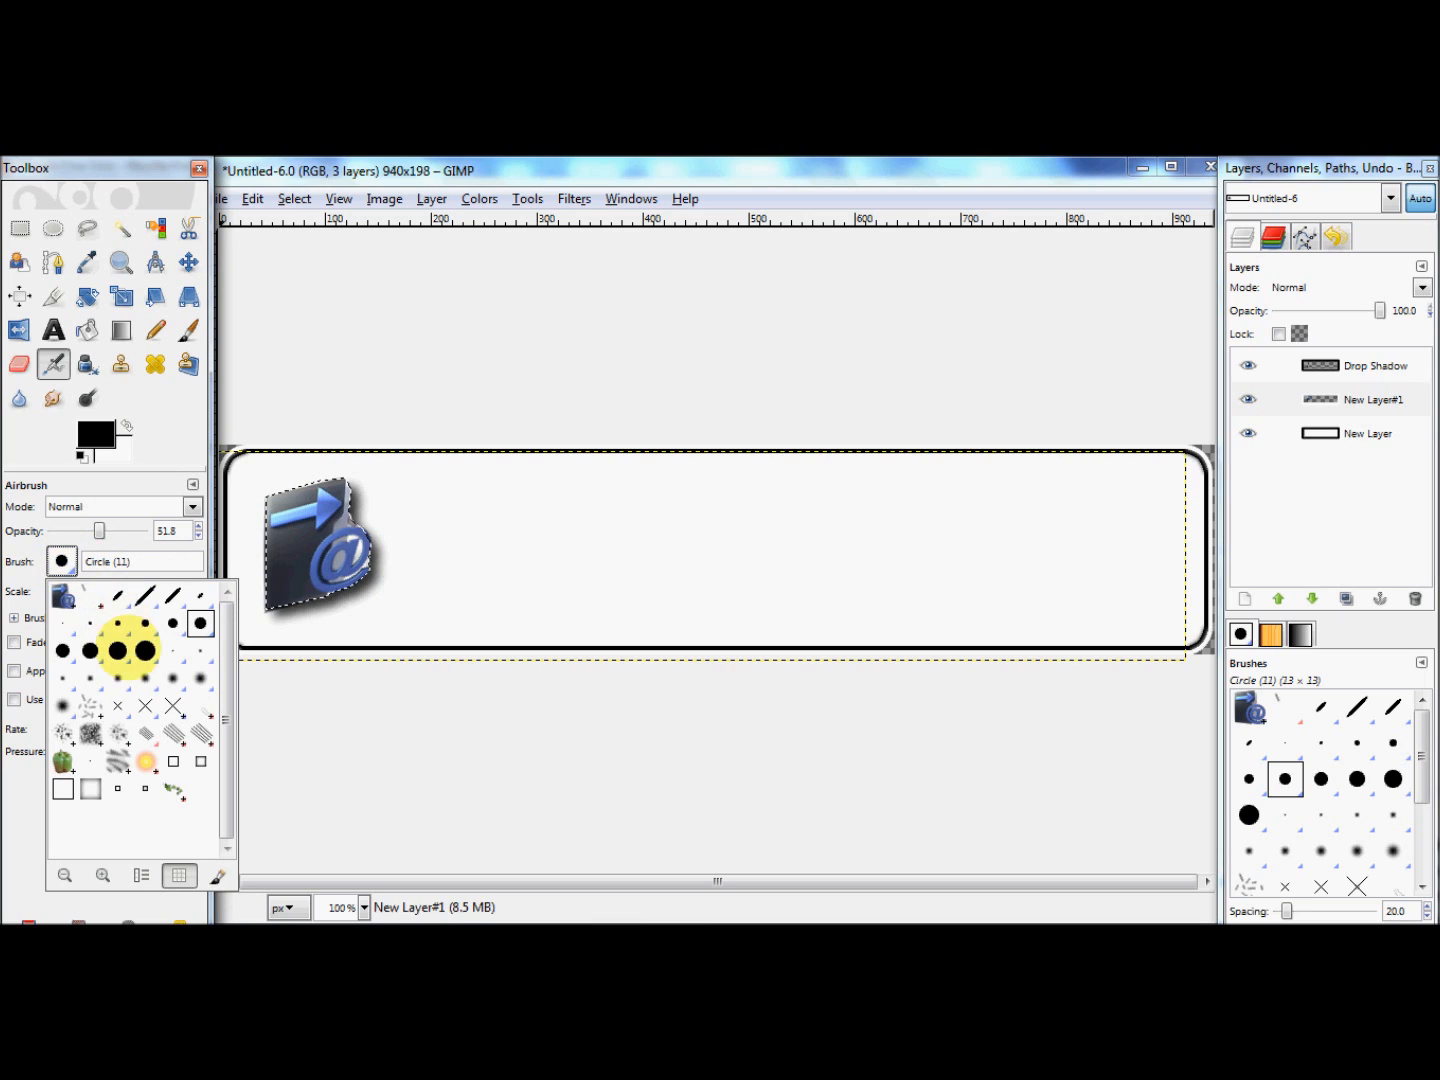
pyautogui.click(62, 706)
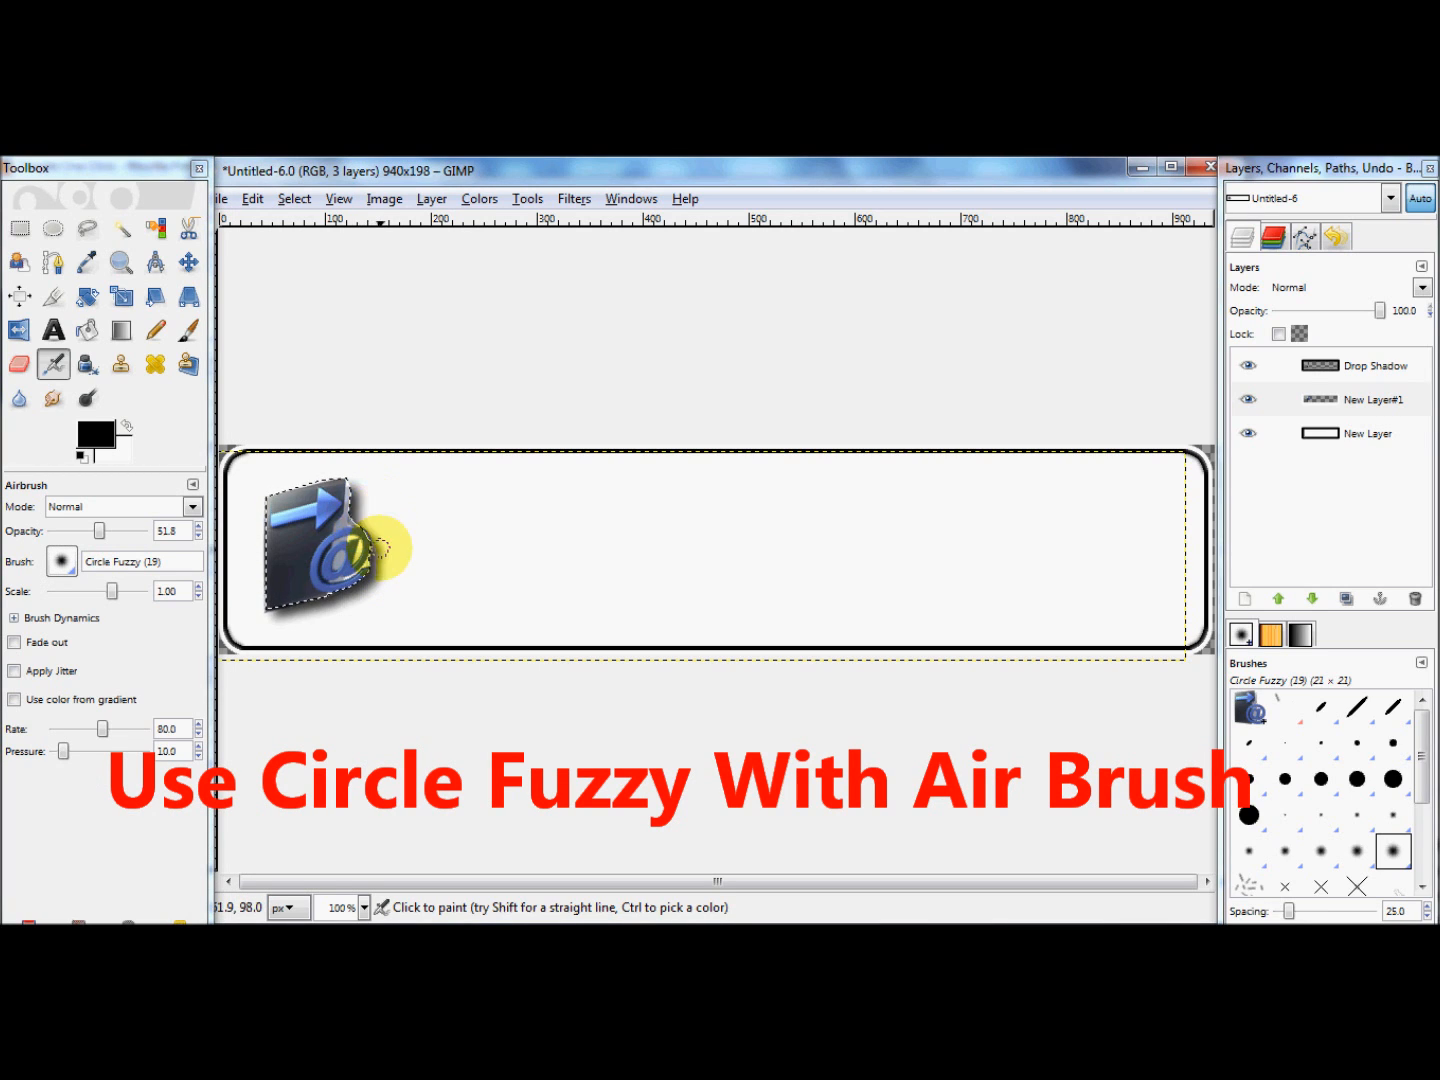
# Step: Try to shift the icon's layer slightly down and to the left, and undo that move
pyautogui.click(188, 262)
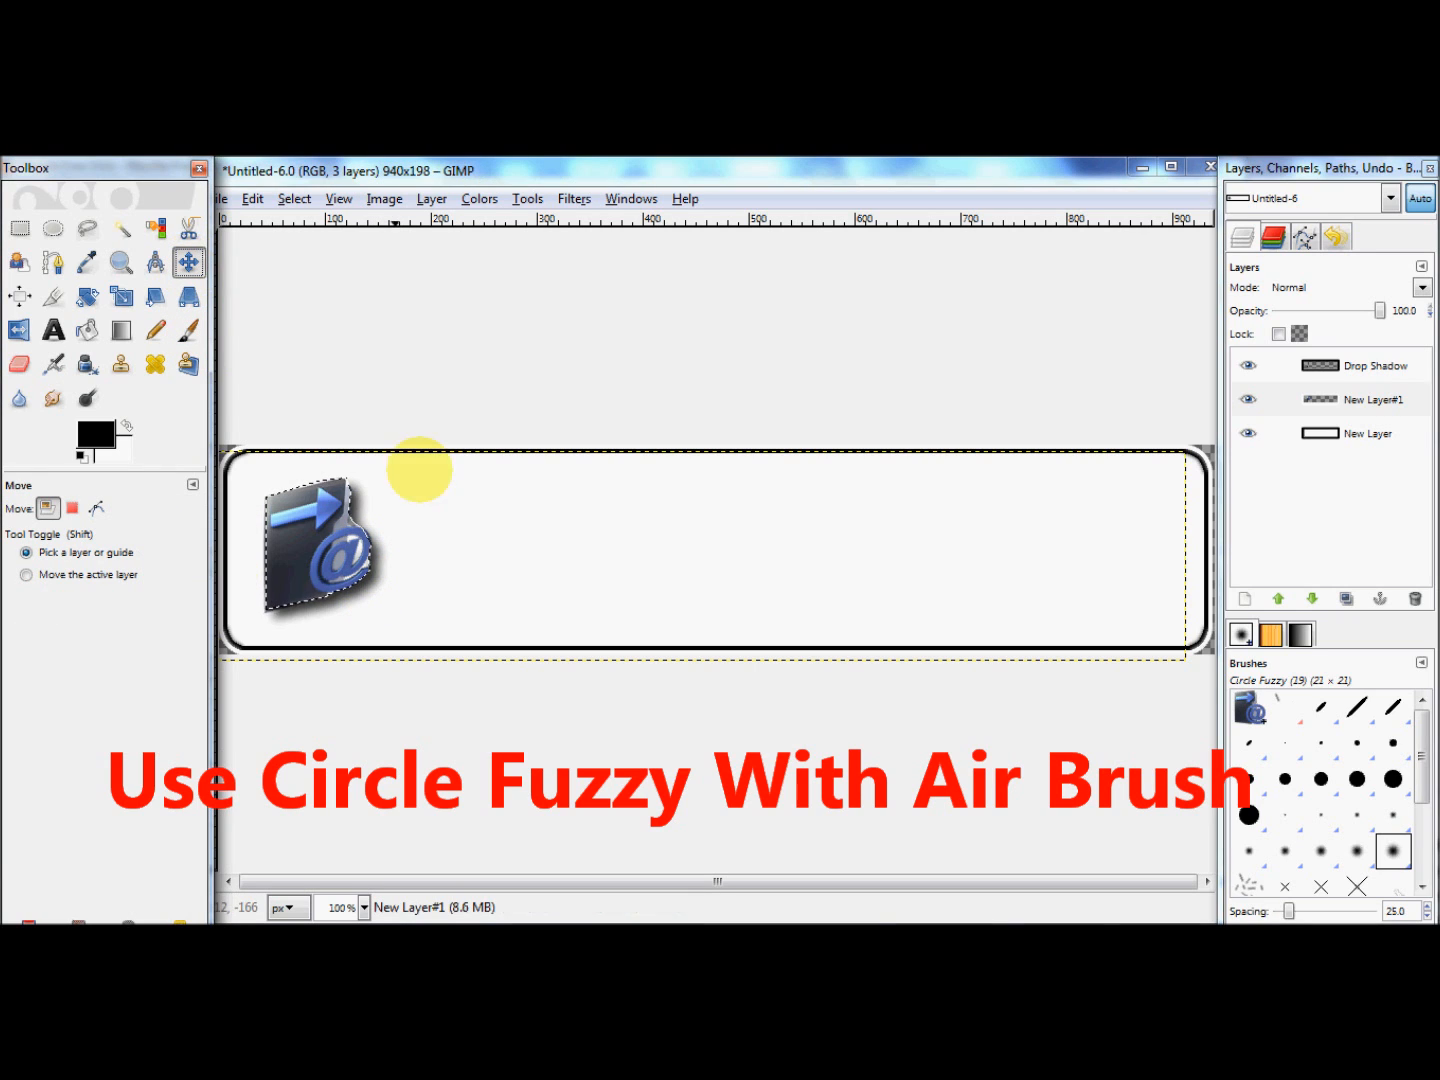
pyautogui.click(518, 546)
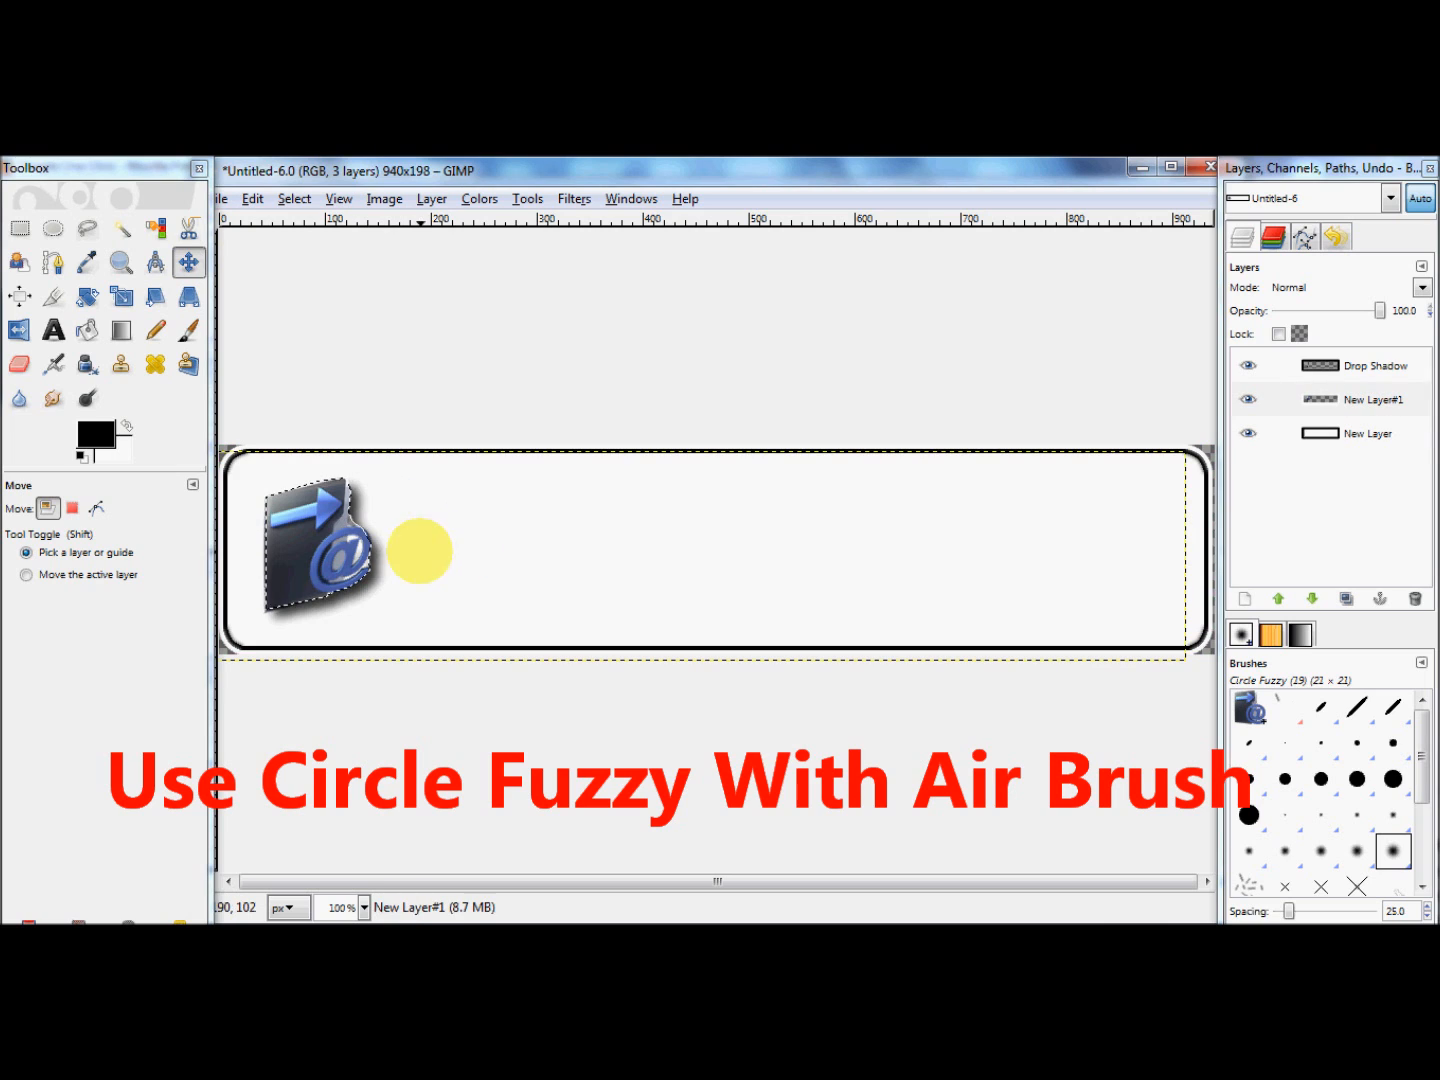
pyautogui.click(345, 544)
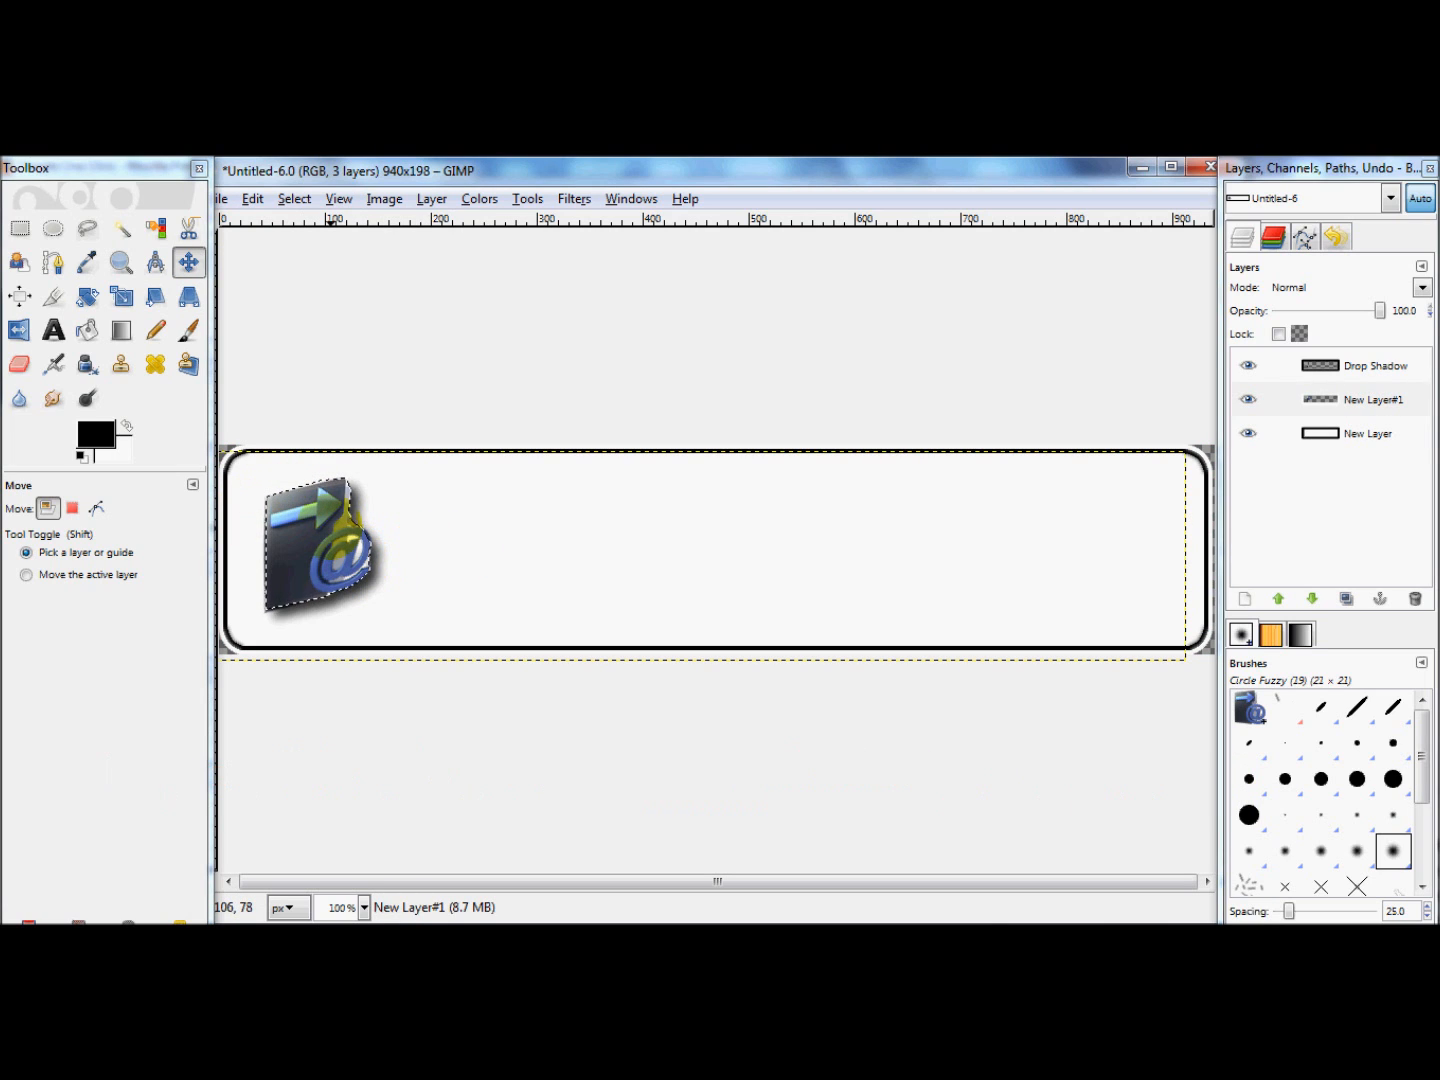
pyautogui.click(689, 554)
pyautogui.moveTo(689, 555)
pyautogui.mouseDown()
pyautogui.moveTo(674, 581)
pyautogui.moveTo(680, 565)
pyautogui.mouseUp()
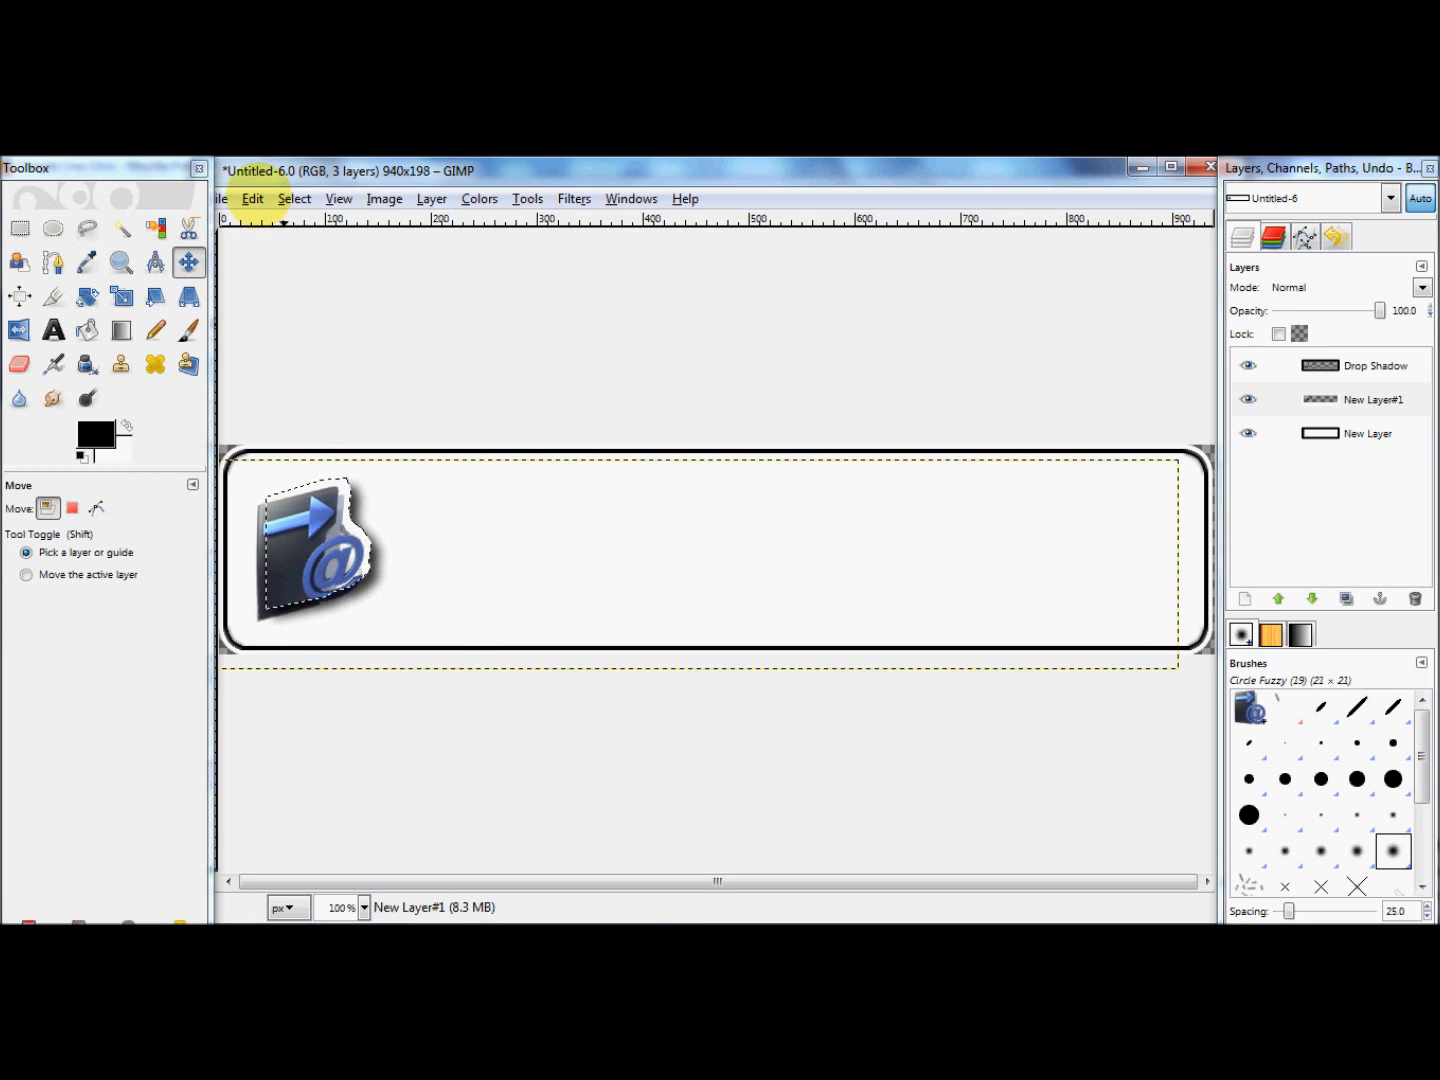
pyautogui.click(252, 199)
pyautogui.click(257, 222)
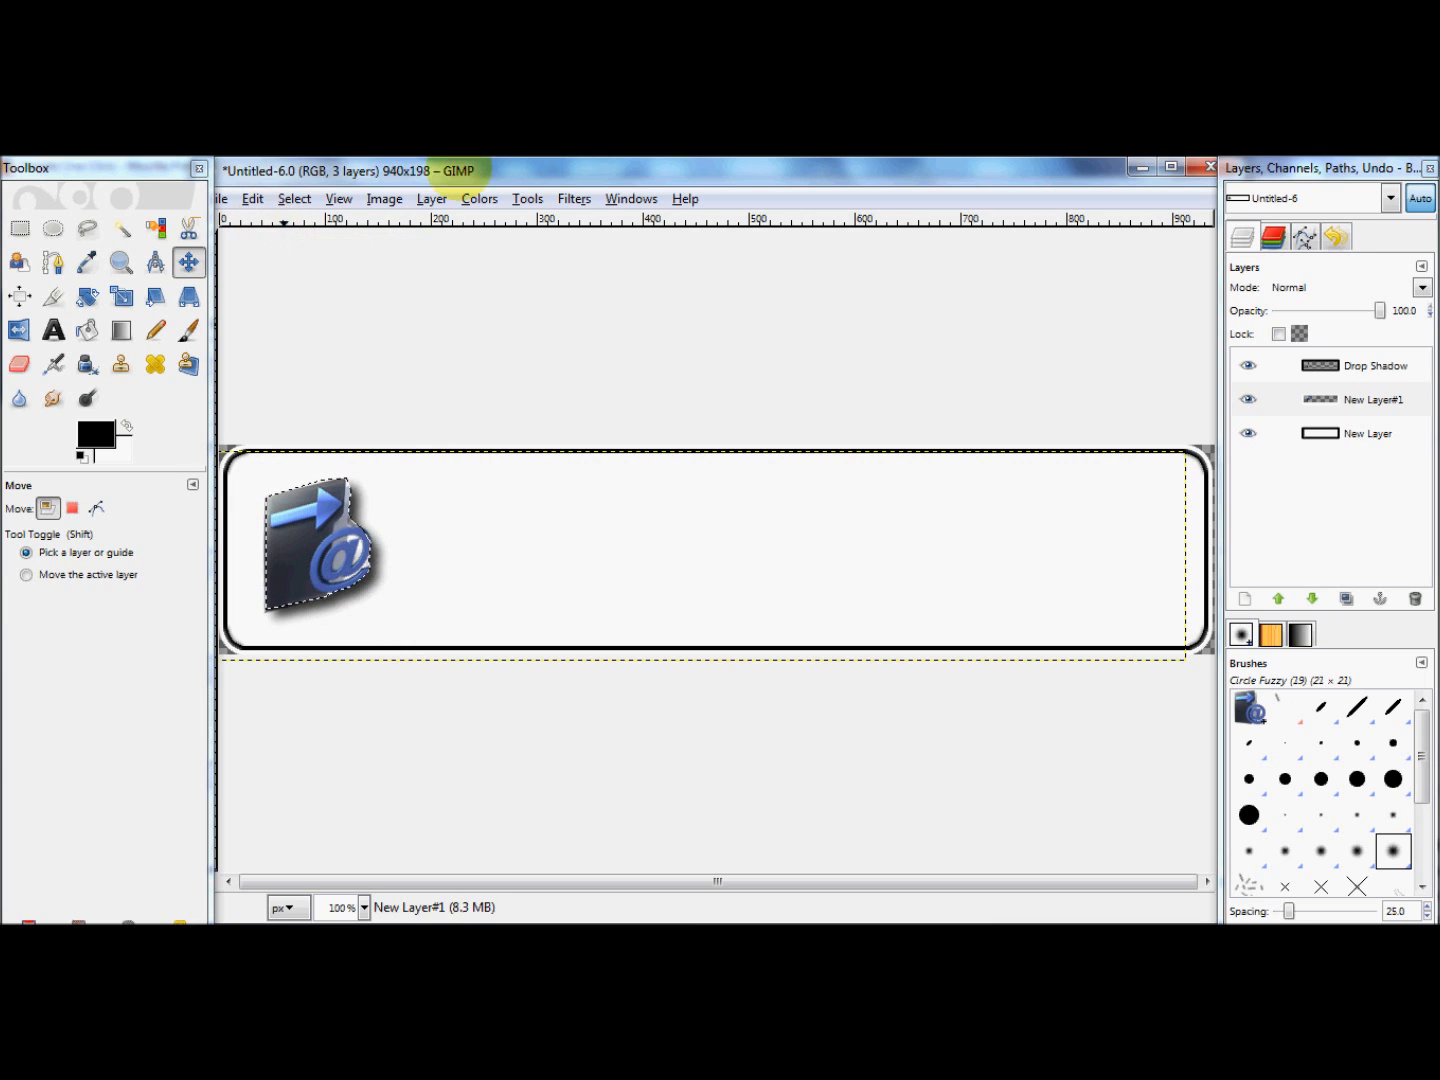
# Step: Add a new 940 x 198 px layer with transparency as its fill above the icon's layer
pyautogui.click(432, 200)
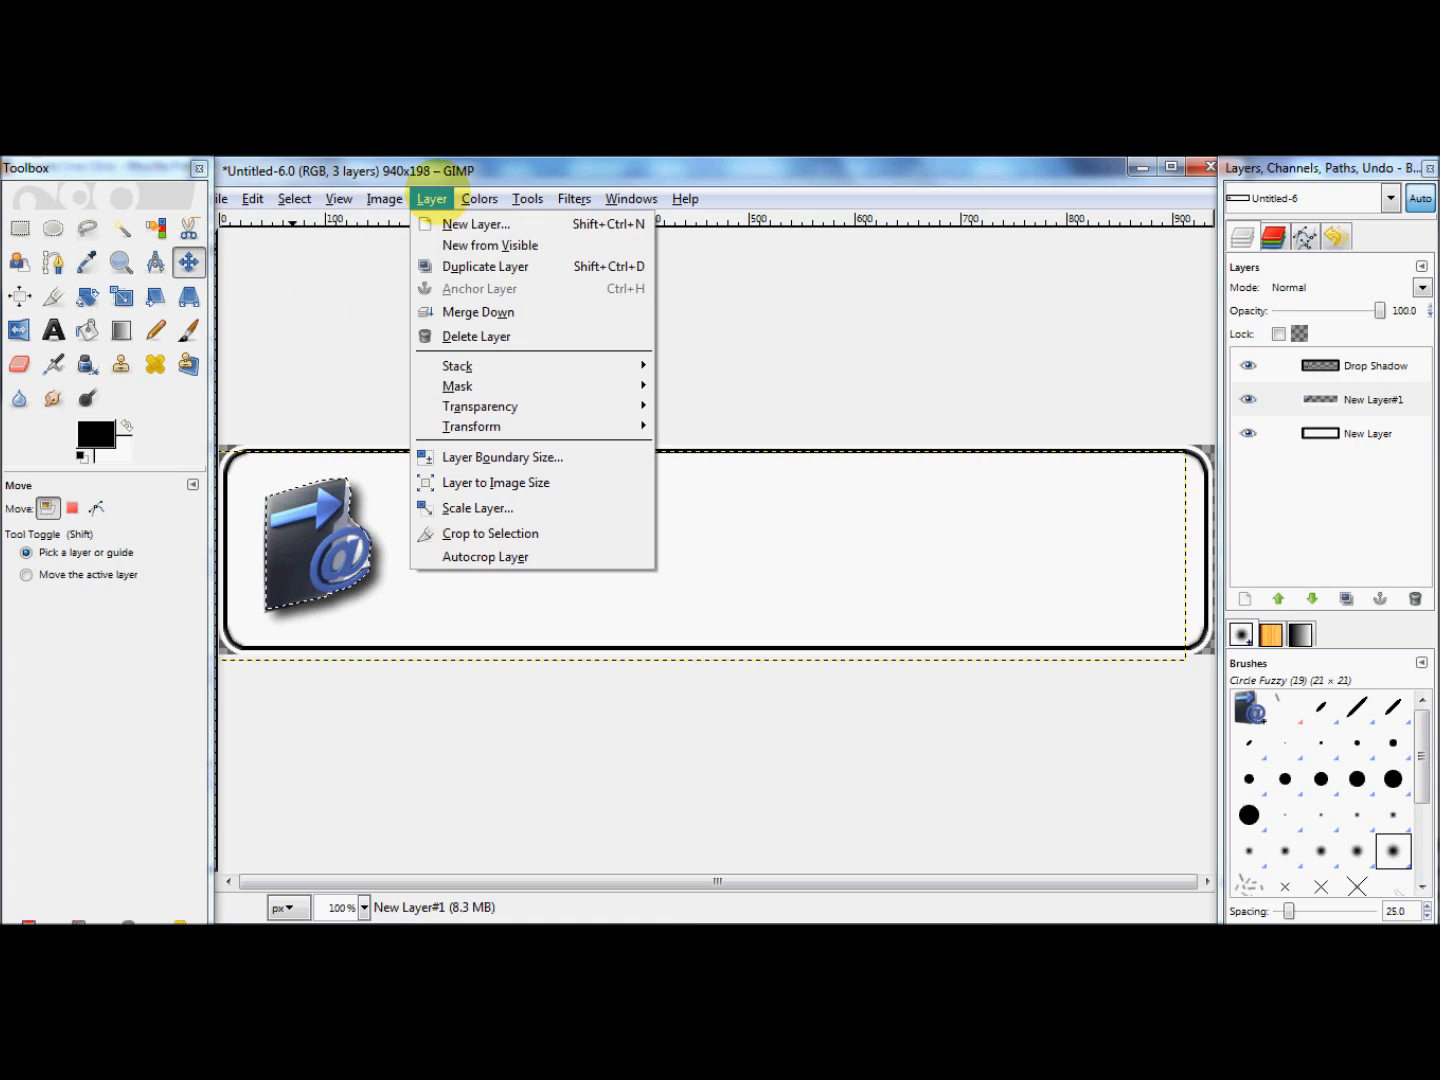
pyautogui.click(446, 221)
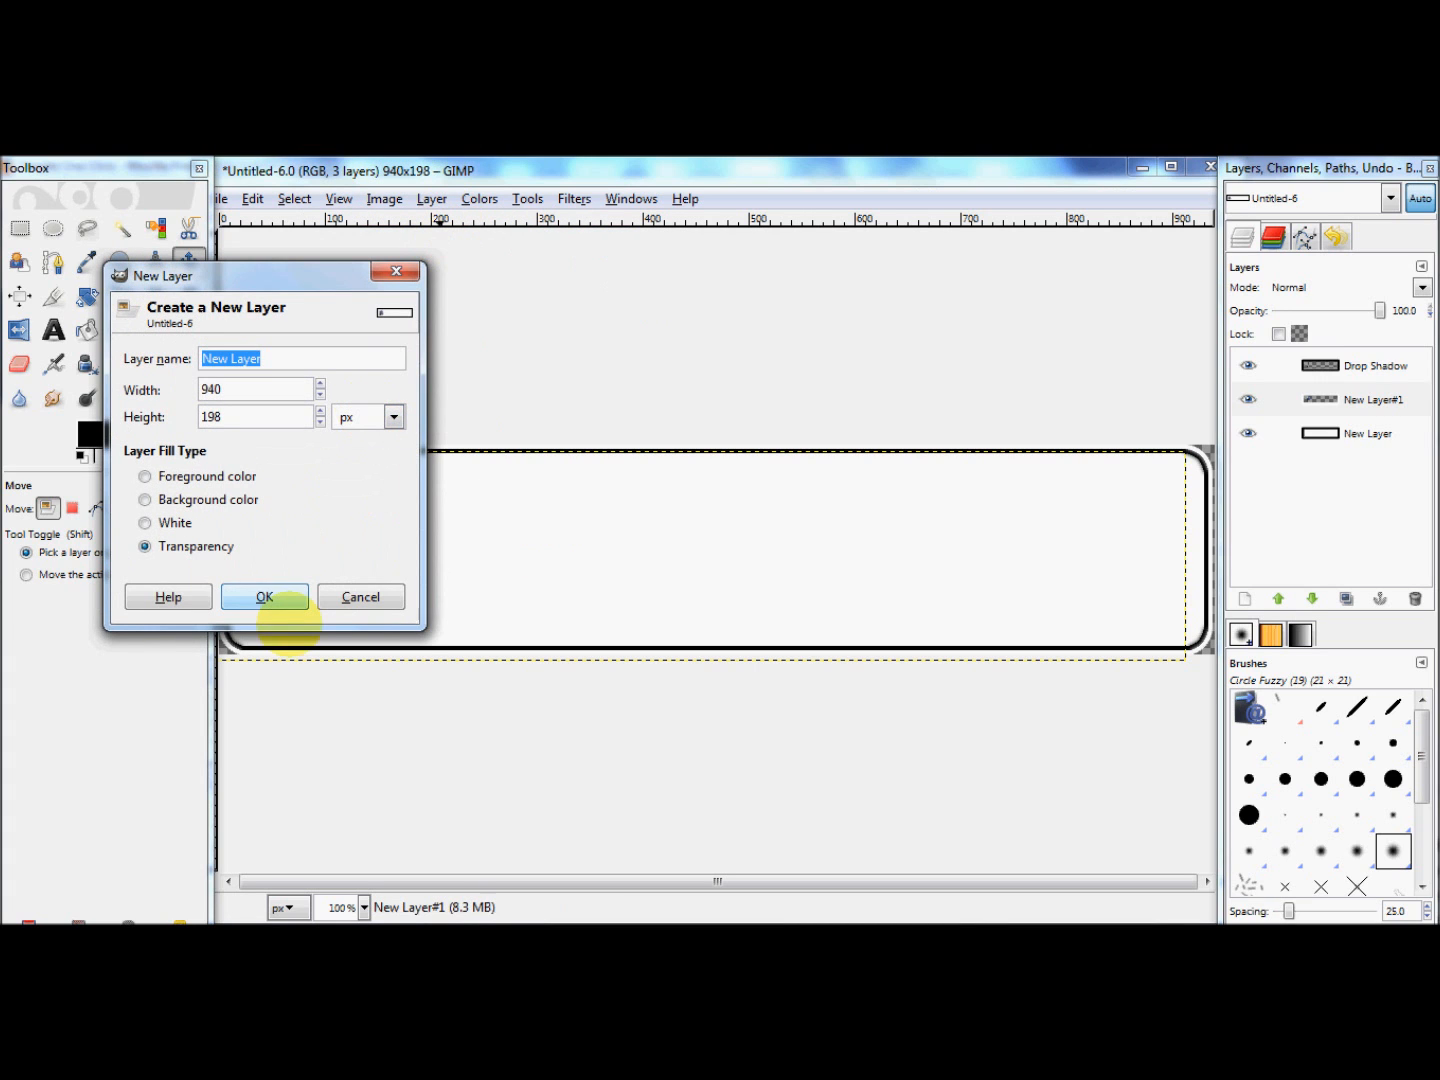
pyautogui.click(265, 598)
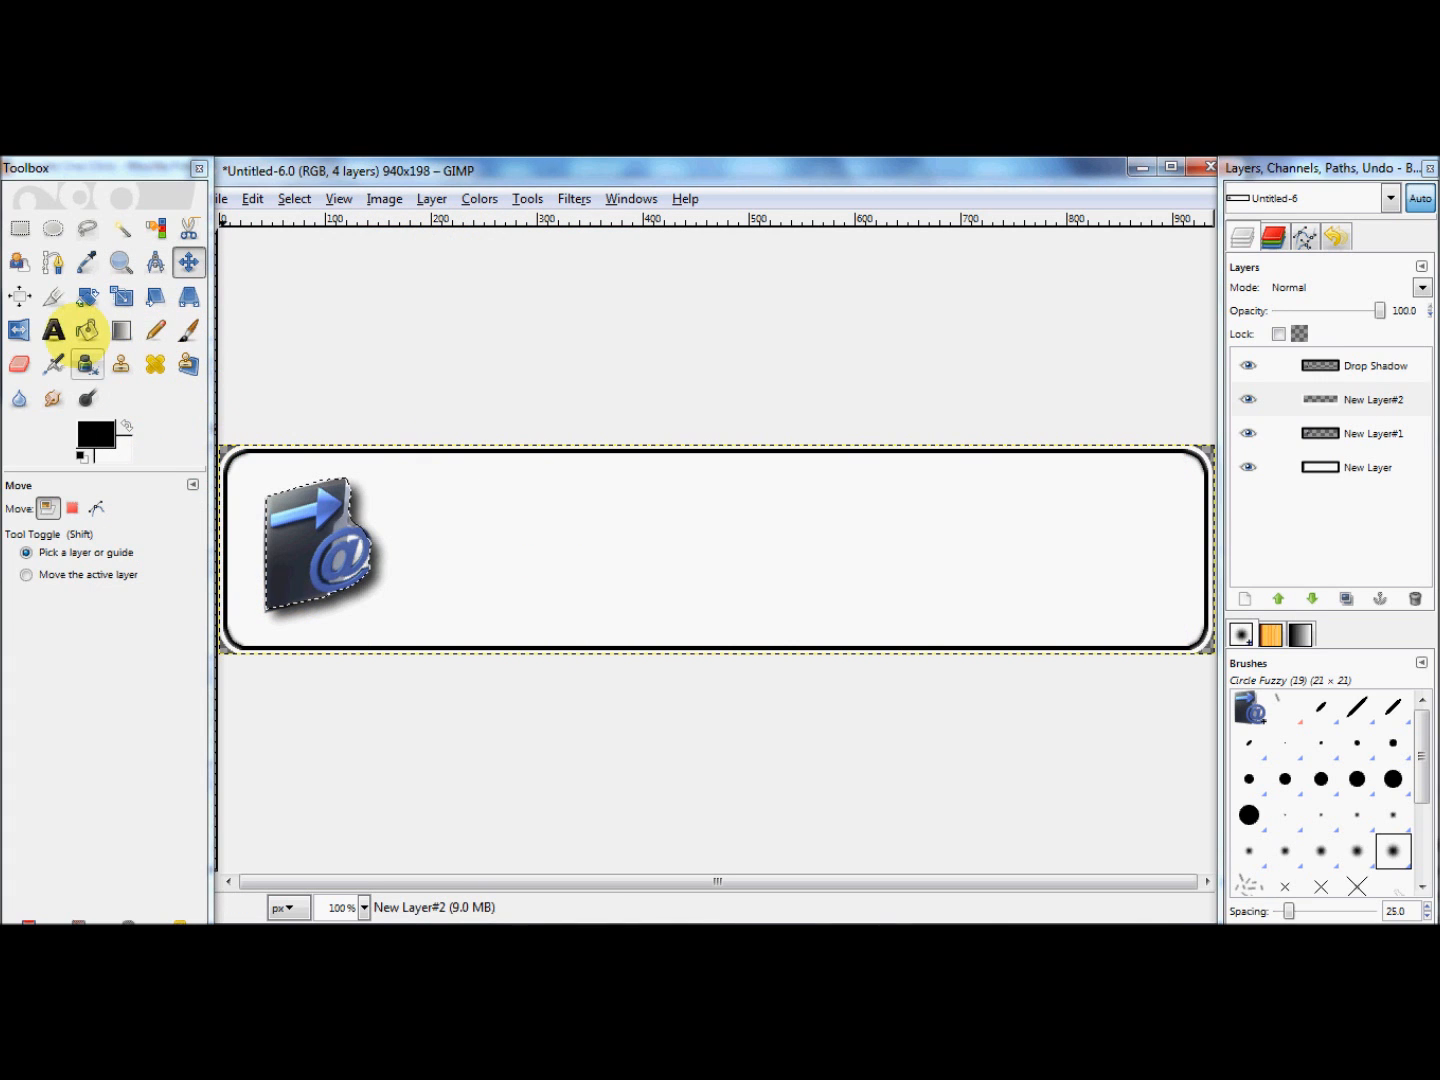
# Step: Draw a text box about 650 x 60 px across the upper part of the banner, beside the icon
pyautogui.click(55, 330)
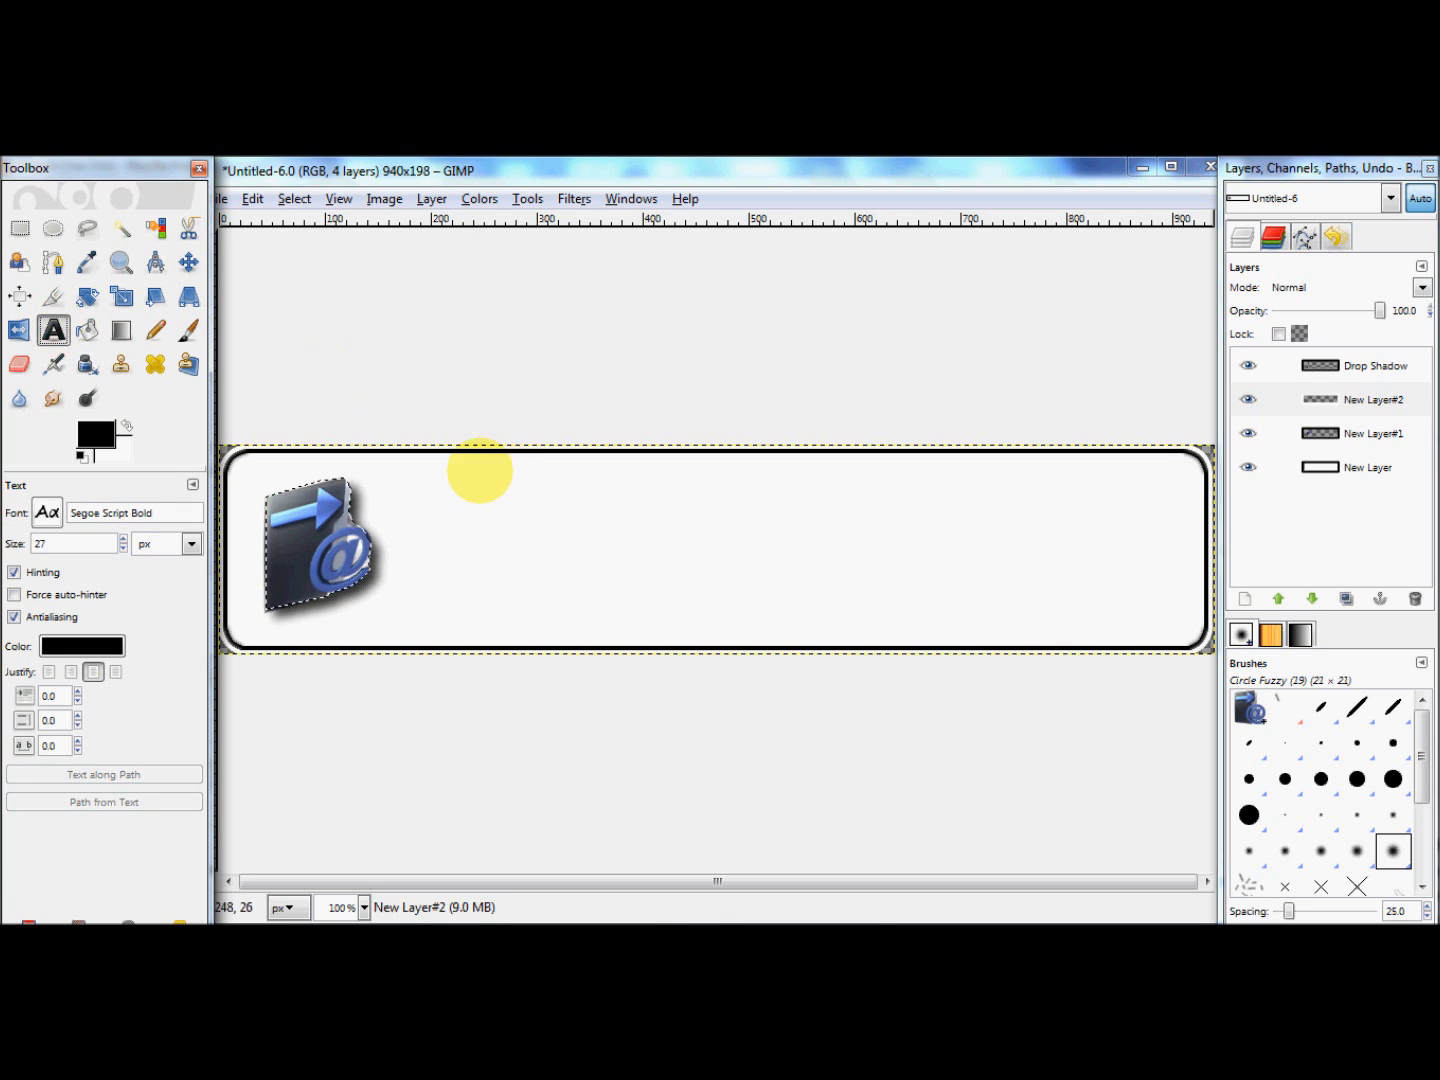
pyautogui.click(474, 477)
pyautogui.moveTo(481, 481); pyautogui.dragTo(1168, 535)
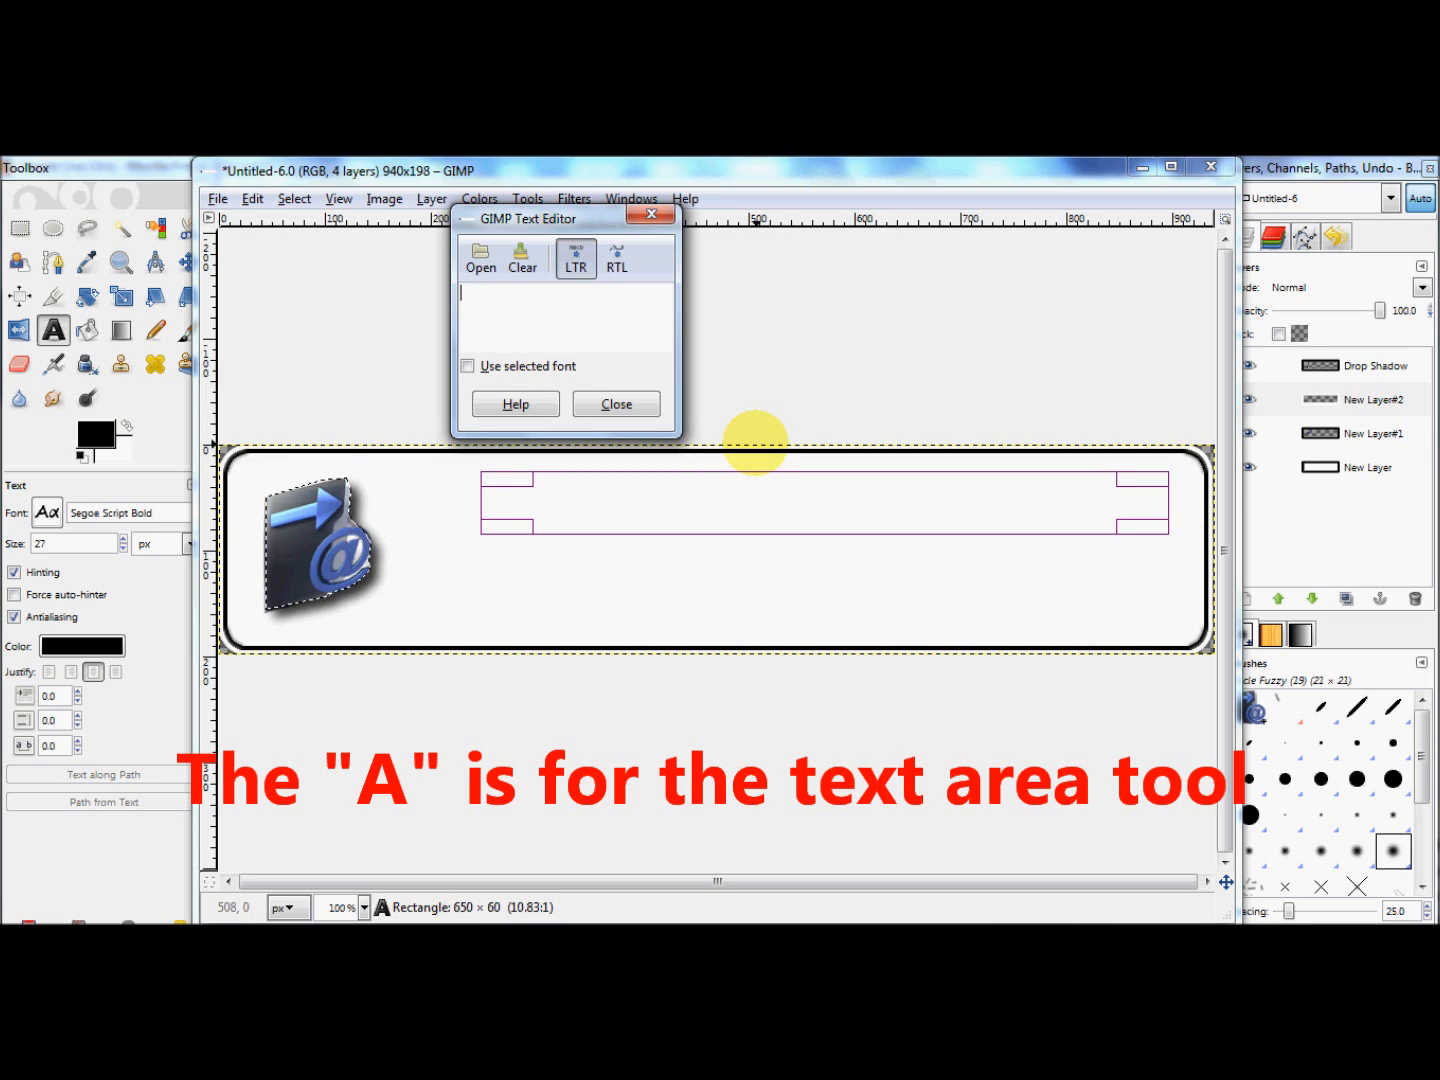
# Step: Enter the headline text "Stop Normal List Building Methods FOREVER!!" in the text box and finish editing it
pyautogui.write('Stope')
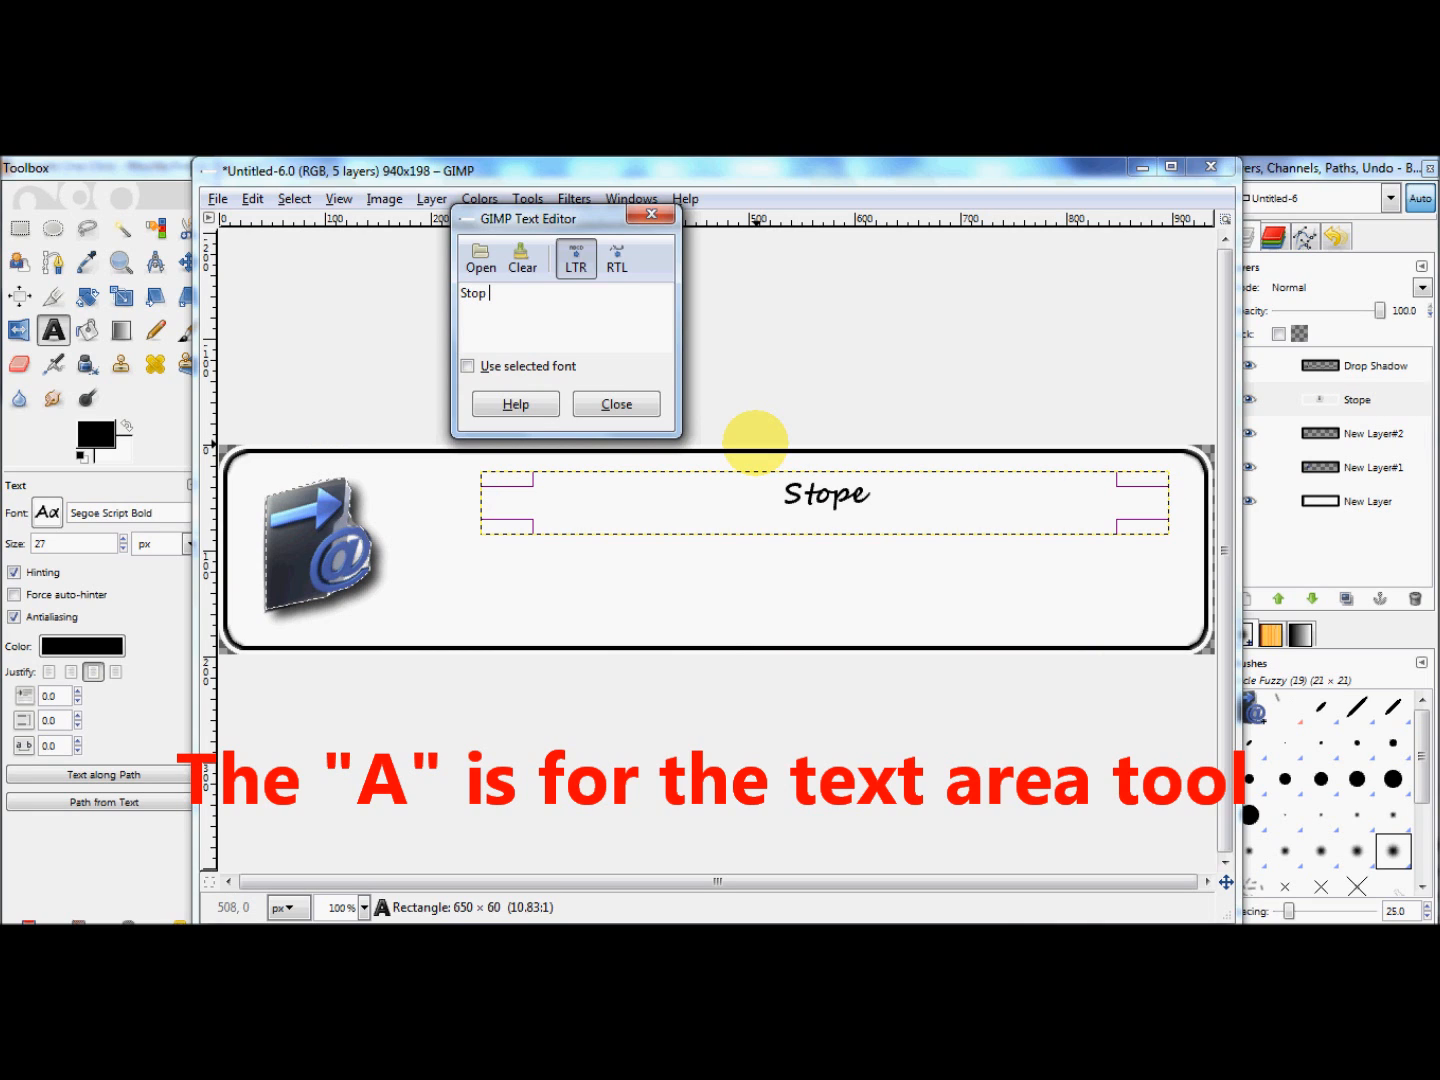
pyautogui.press('BackSpace')
pyautogui.write('B')
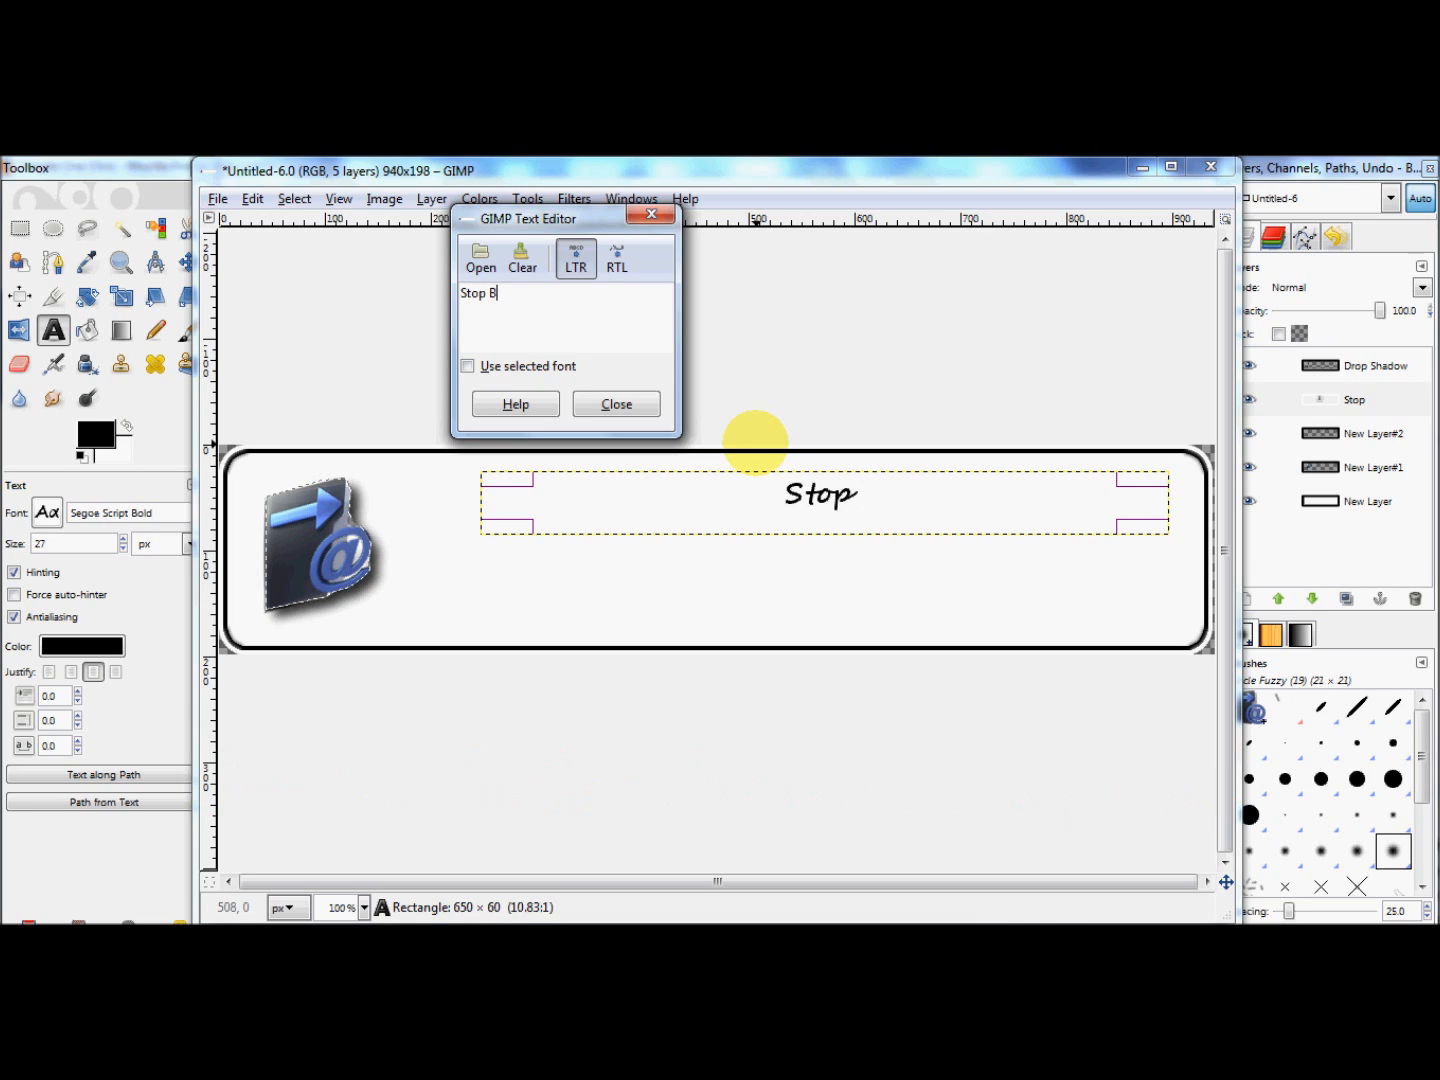
pyautogui.write('i')
pyautogui.press('BackSpace')
pyautogui.write('uilding')
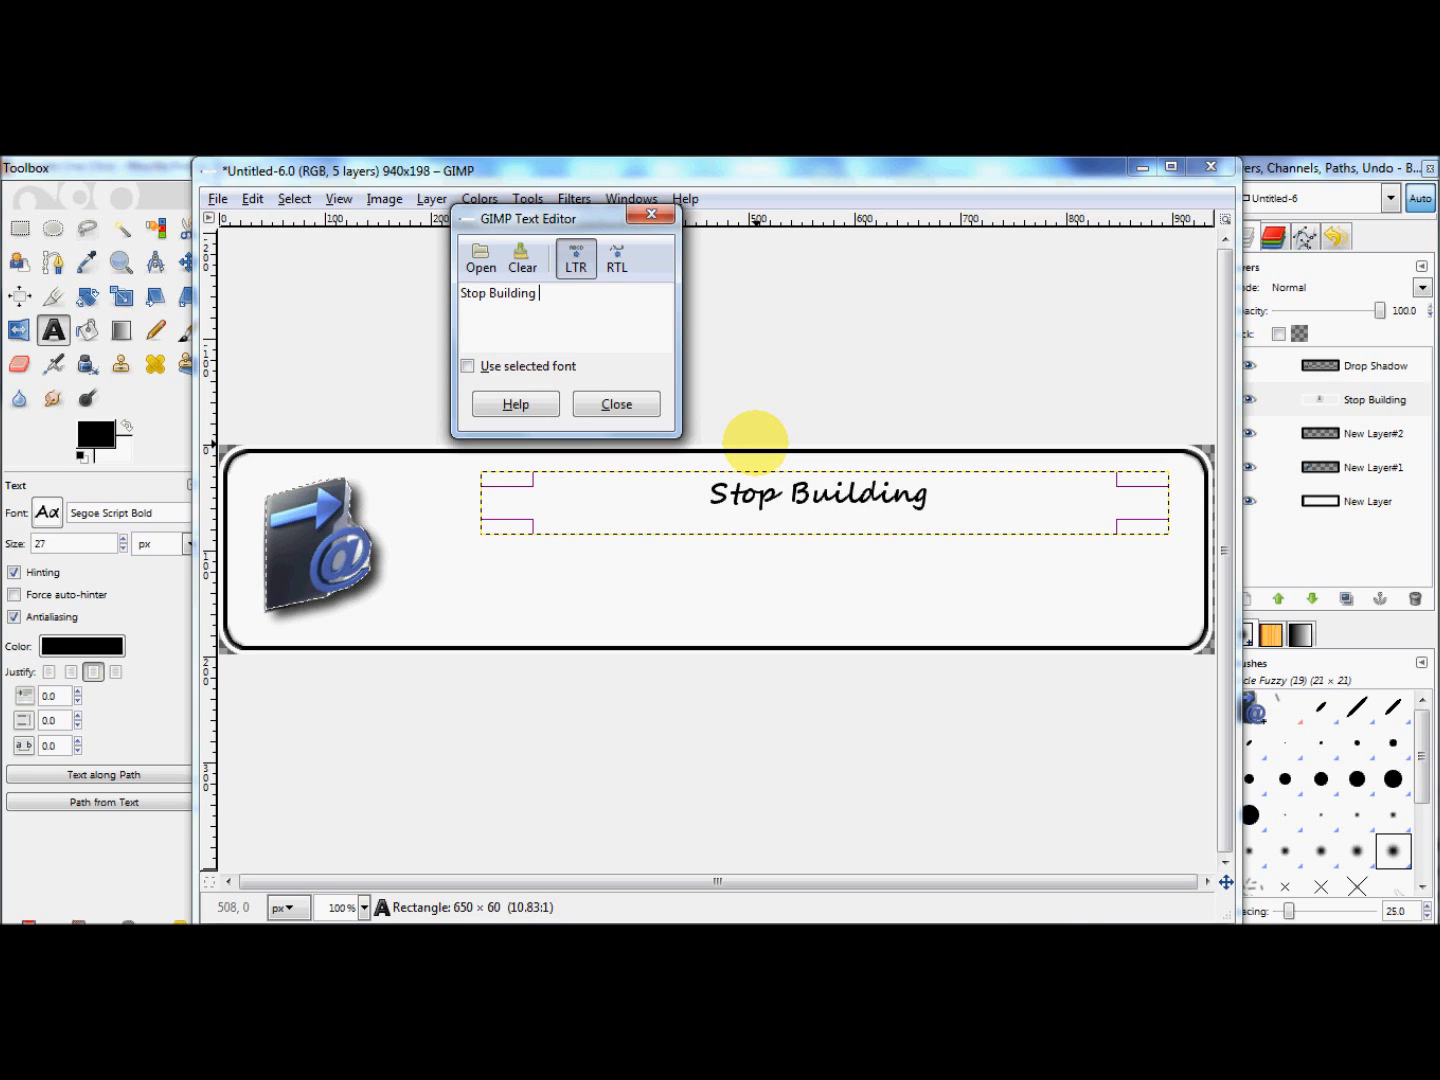
pyautogui.press('BackSpace')
pyautogui.press('BackSpace')
pyautogui.press('BackSpace')
pyautogui.press('BackSpace')
pyautogui.press('BackSpace')
pyautogui.press('BackSpace')
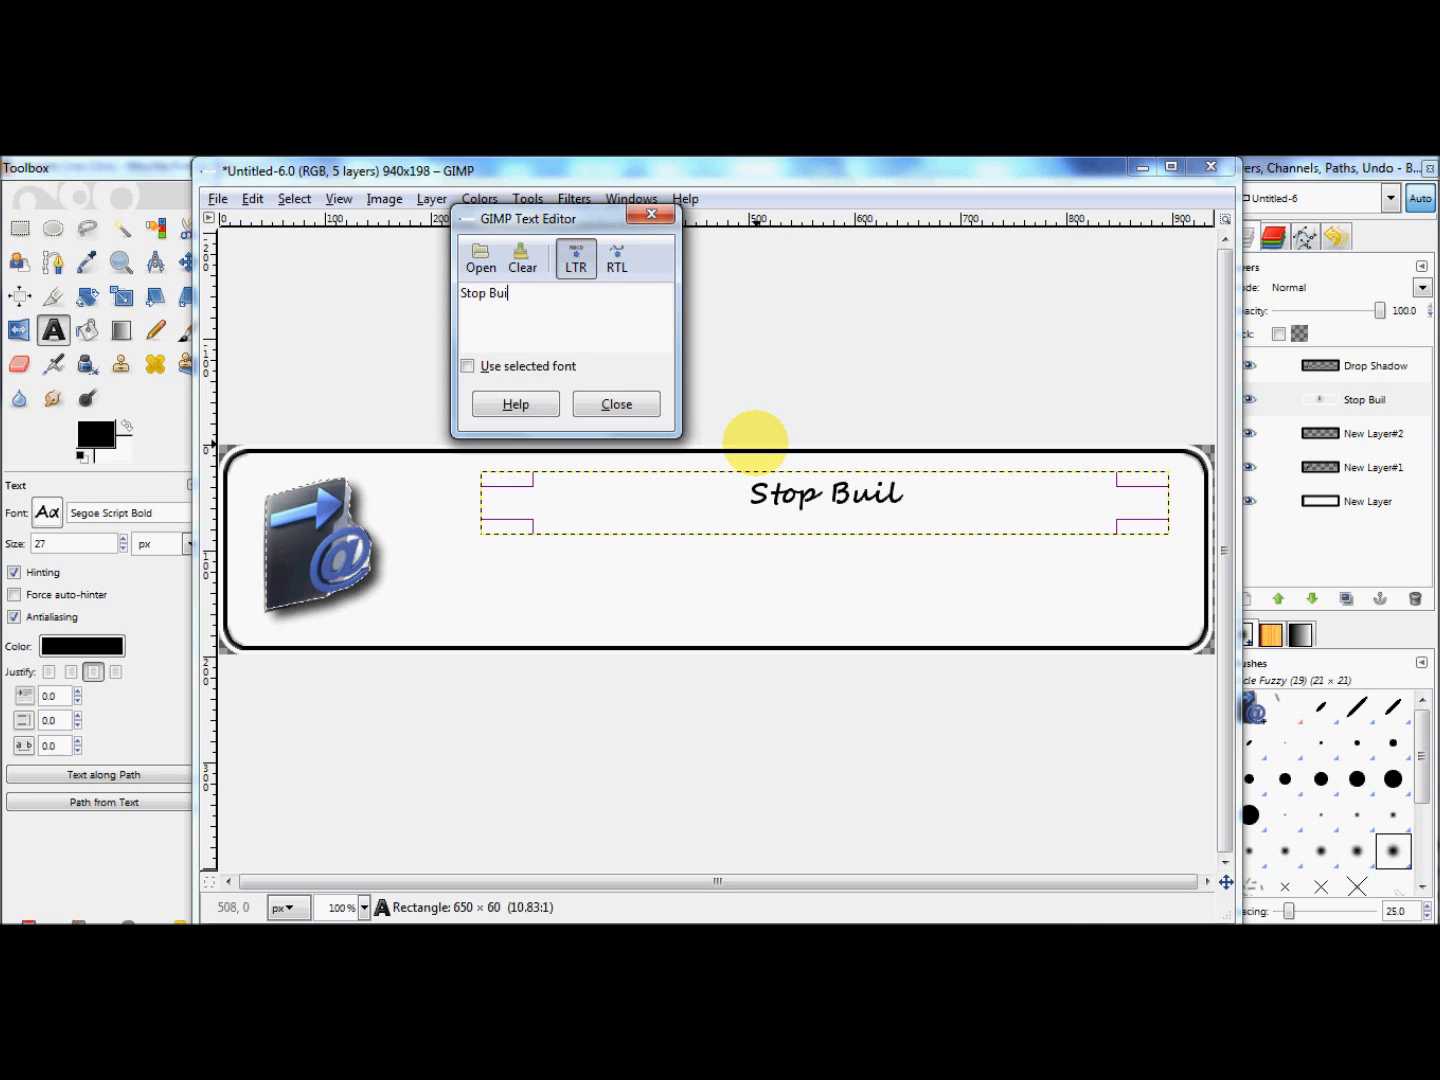
pyautogui.press('BackSpace')
pyautogui.press('BackSpace')
pyautogui.press('BackSpace')
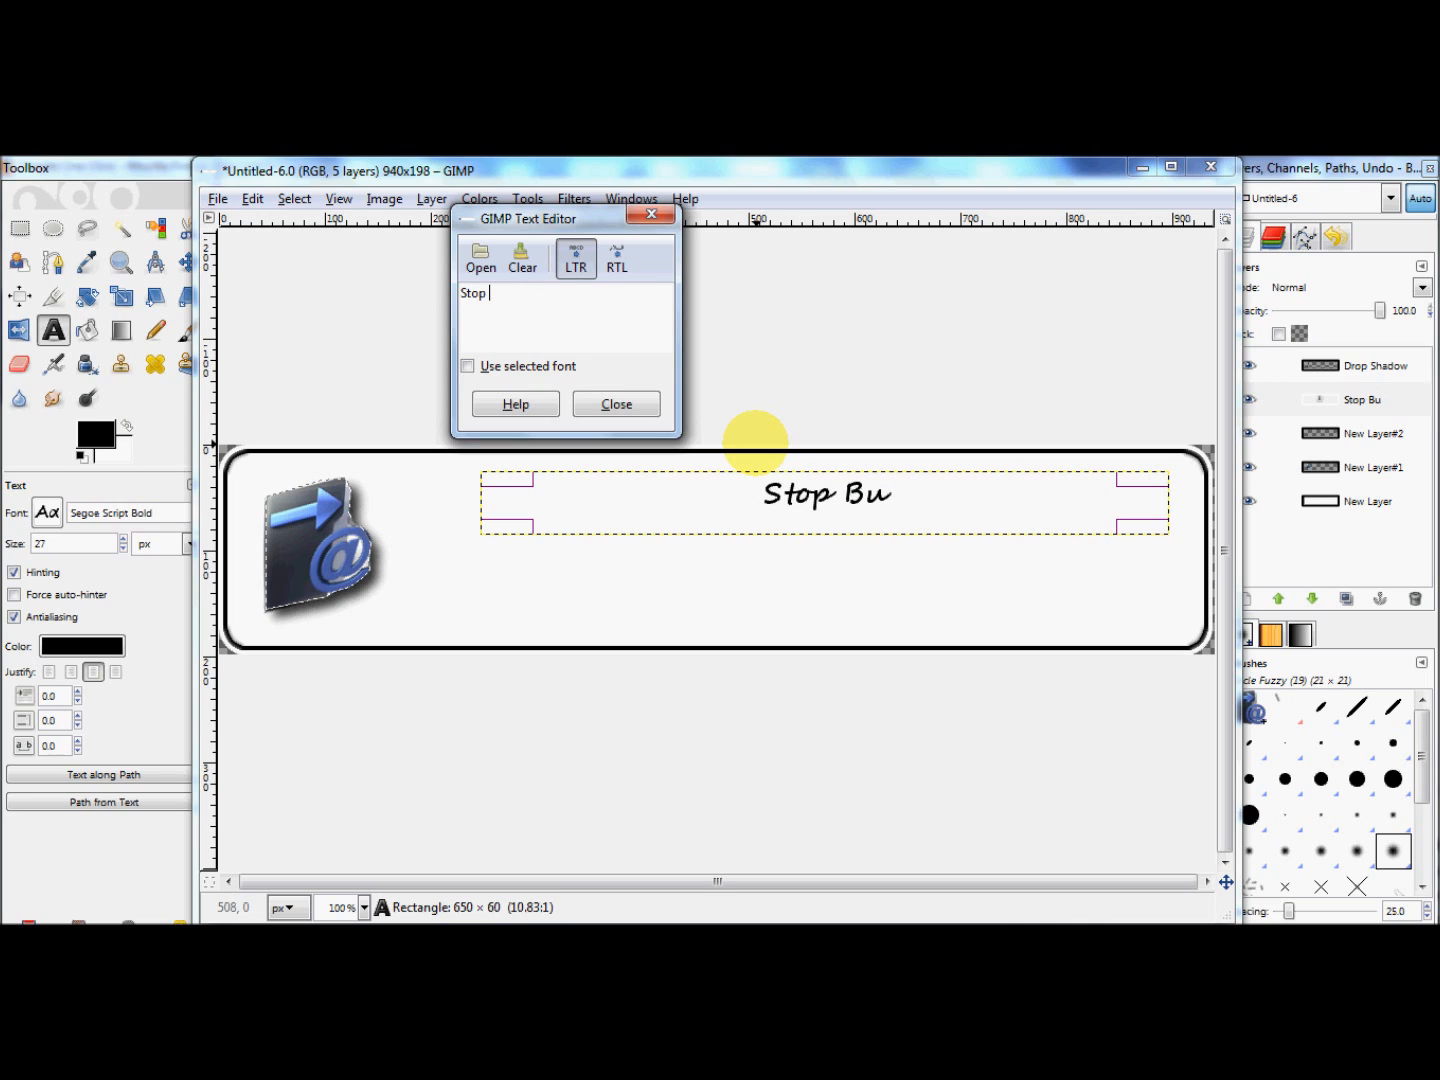
pyautogui.write('Normal')
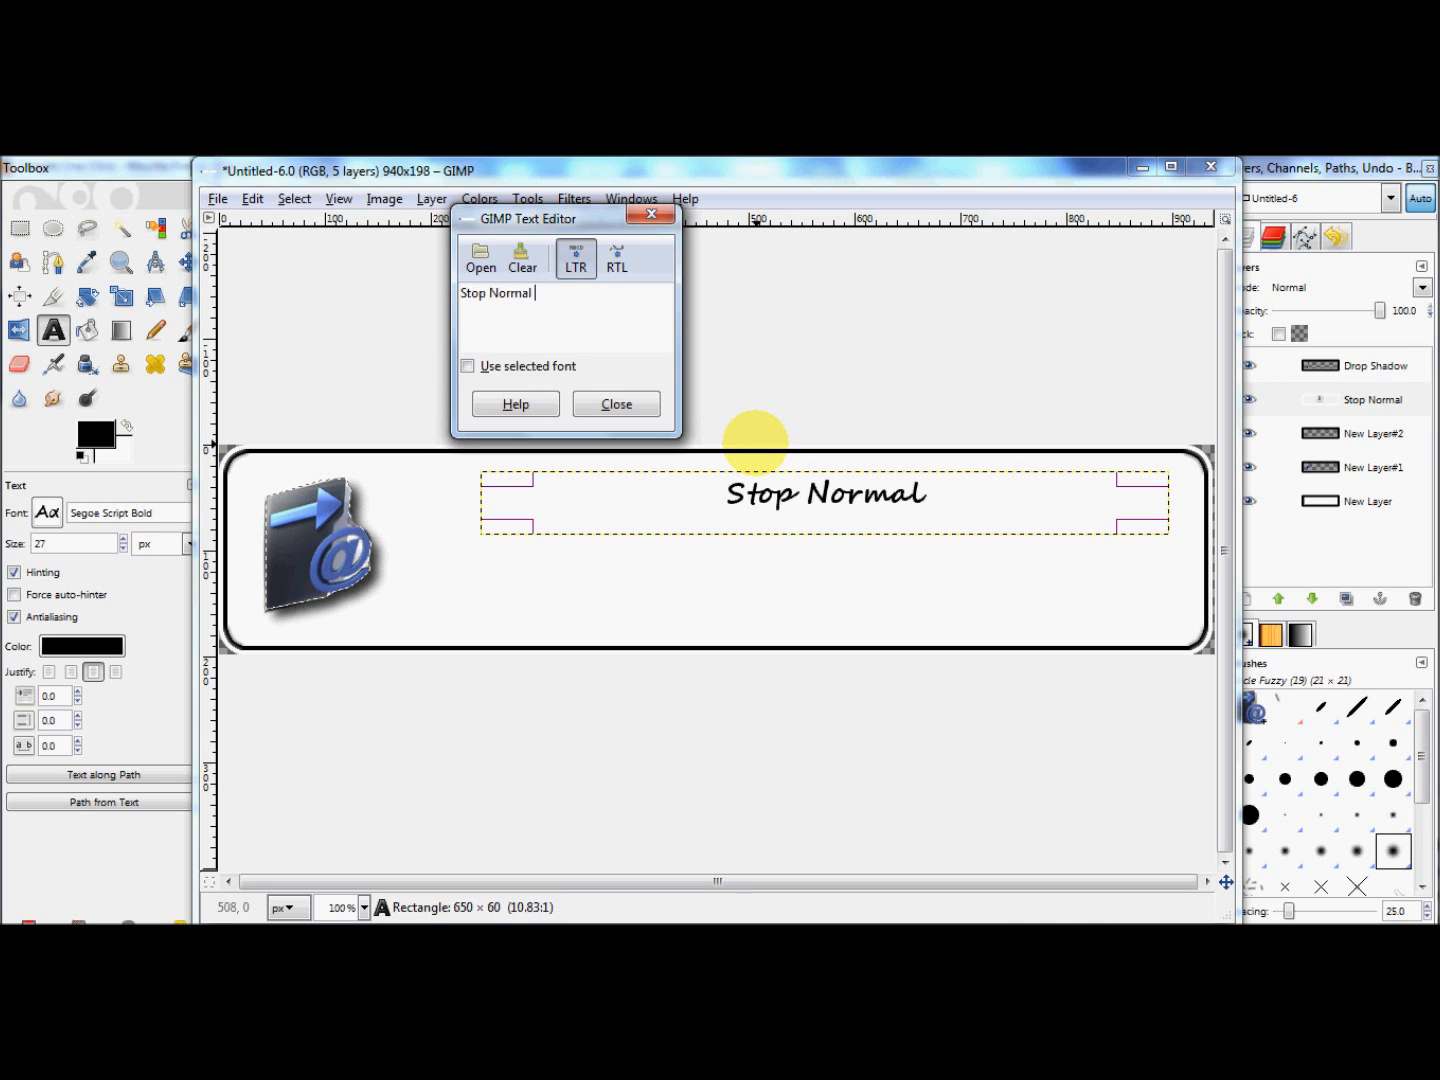
pyautogui.write(' LIst')
pyautogui.press('BackSpace')
pyautogui.press('BackSpace')
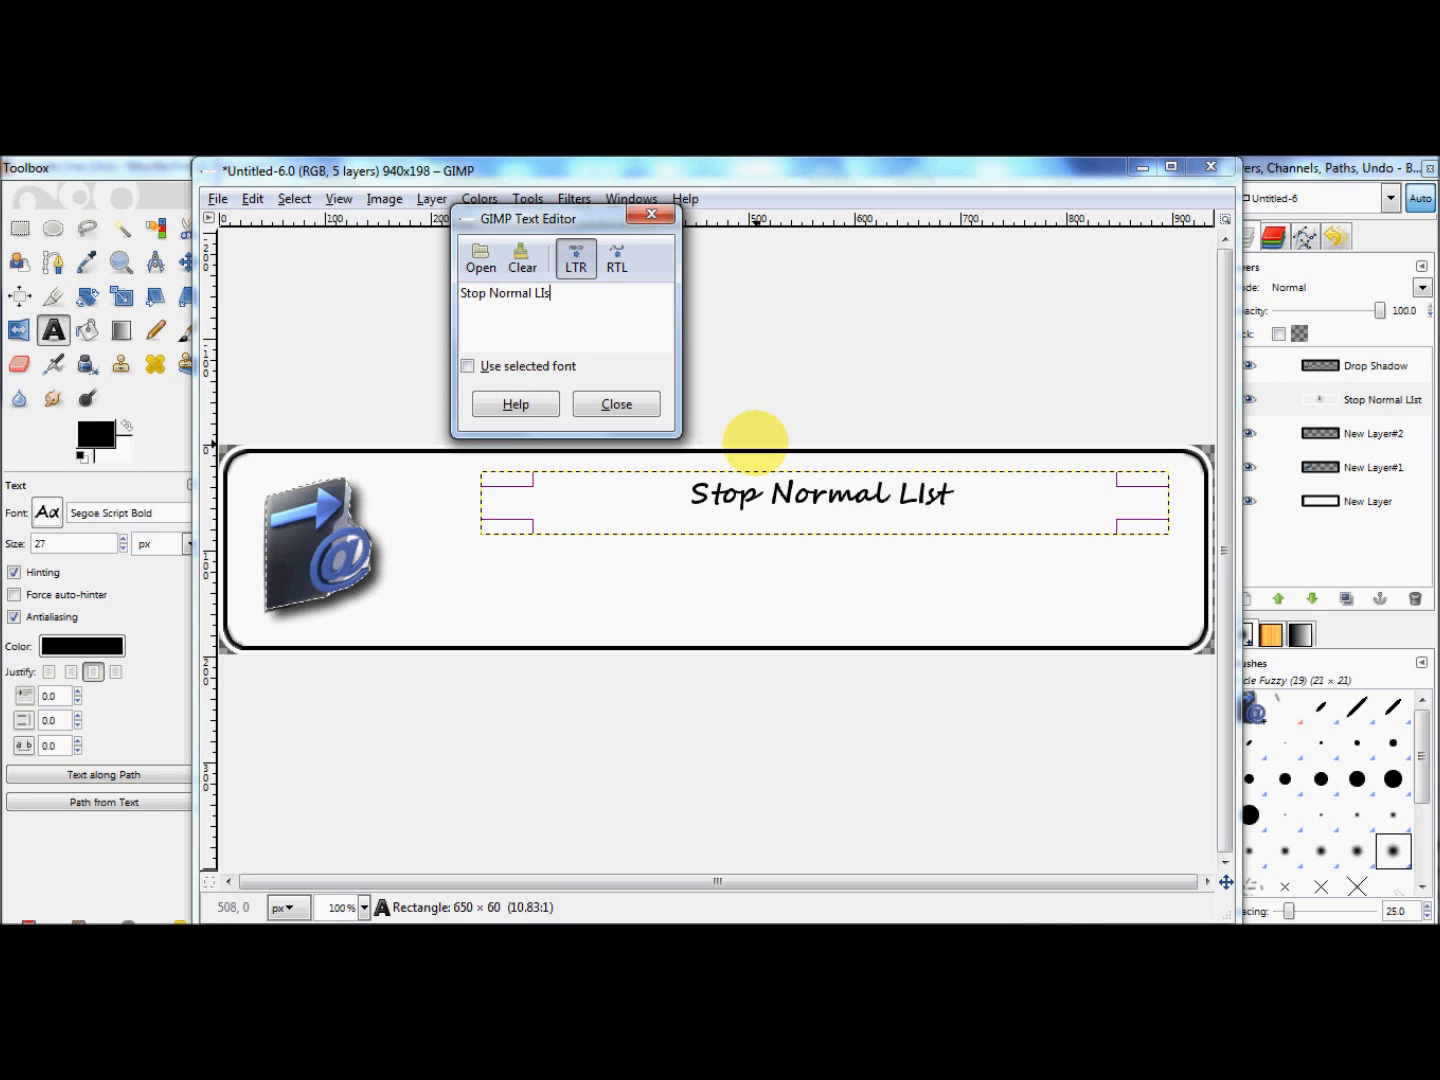
pyautogui.press('BackSpace')
pyautogui.press('BackSpace')
pyautogui.write('ist ')
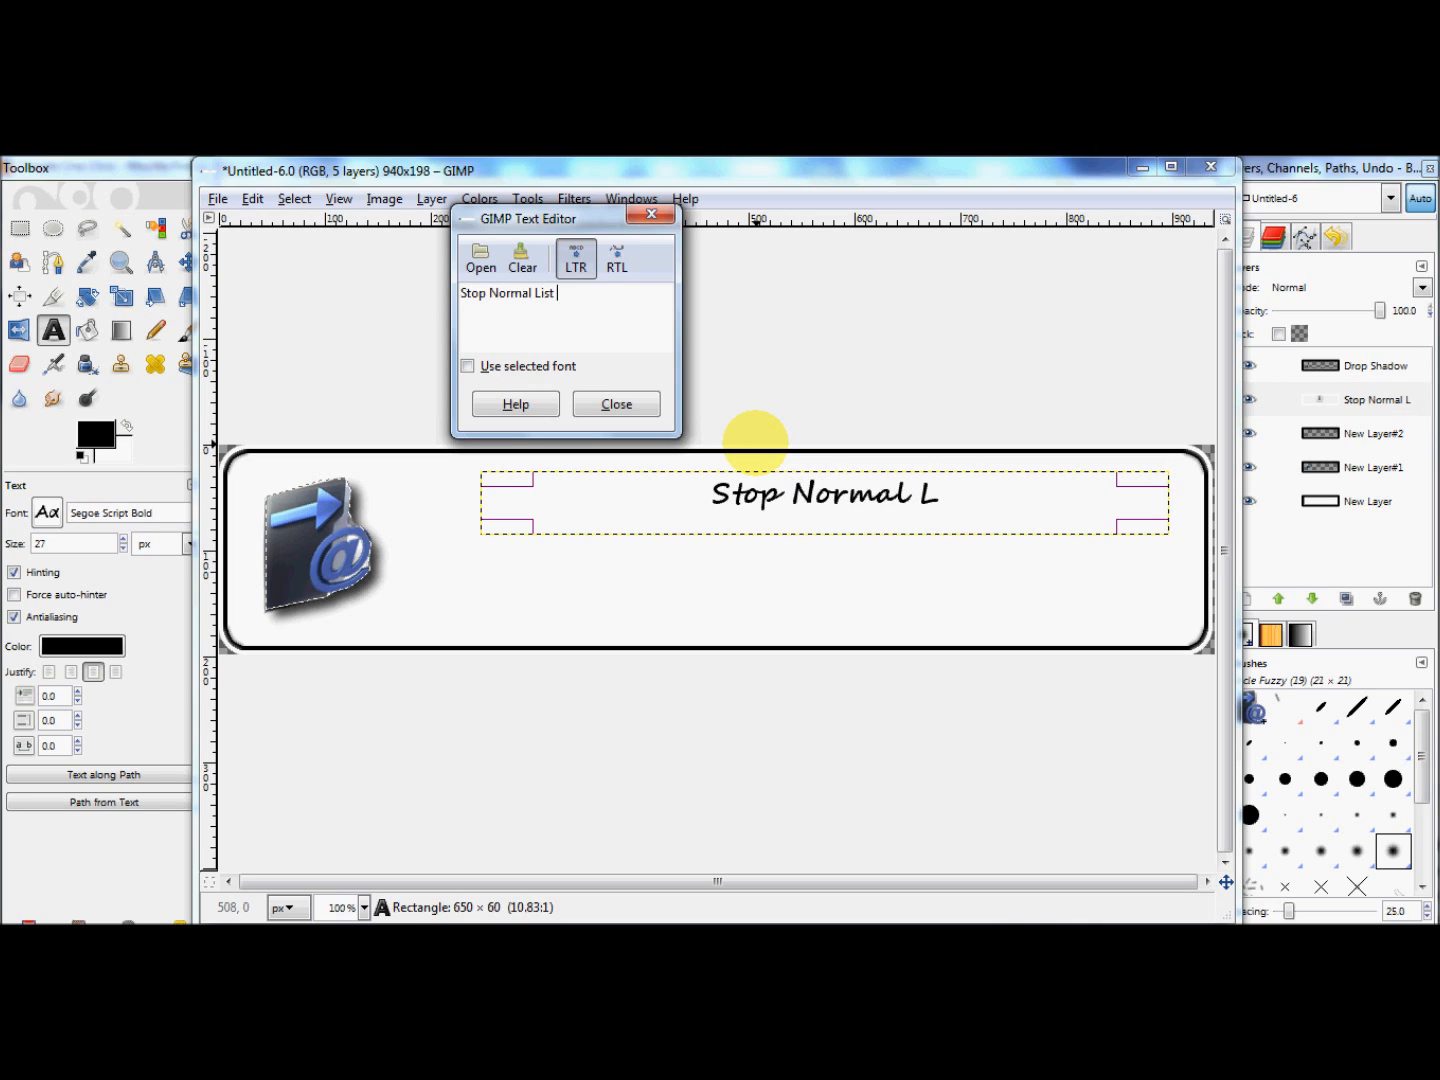
pyautogui.write('Building')
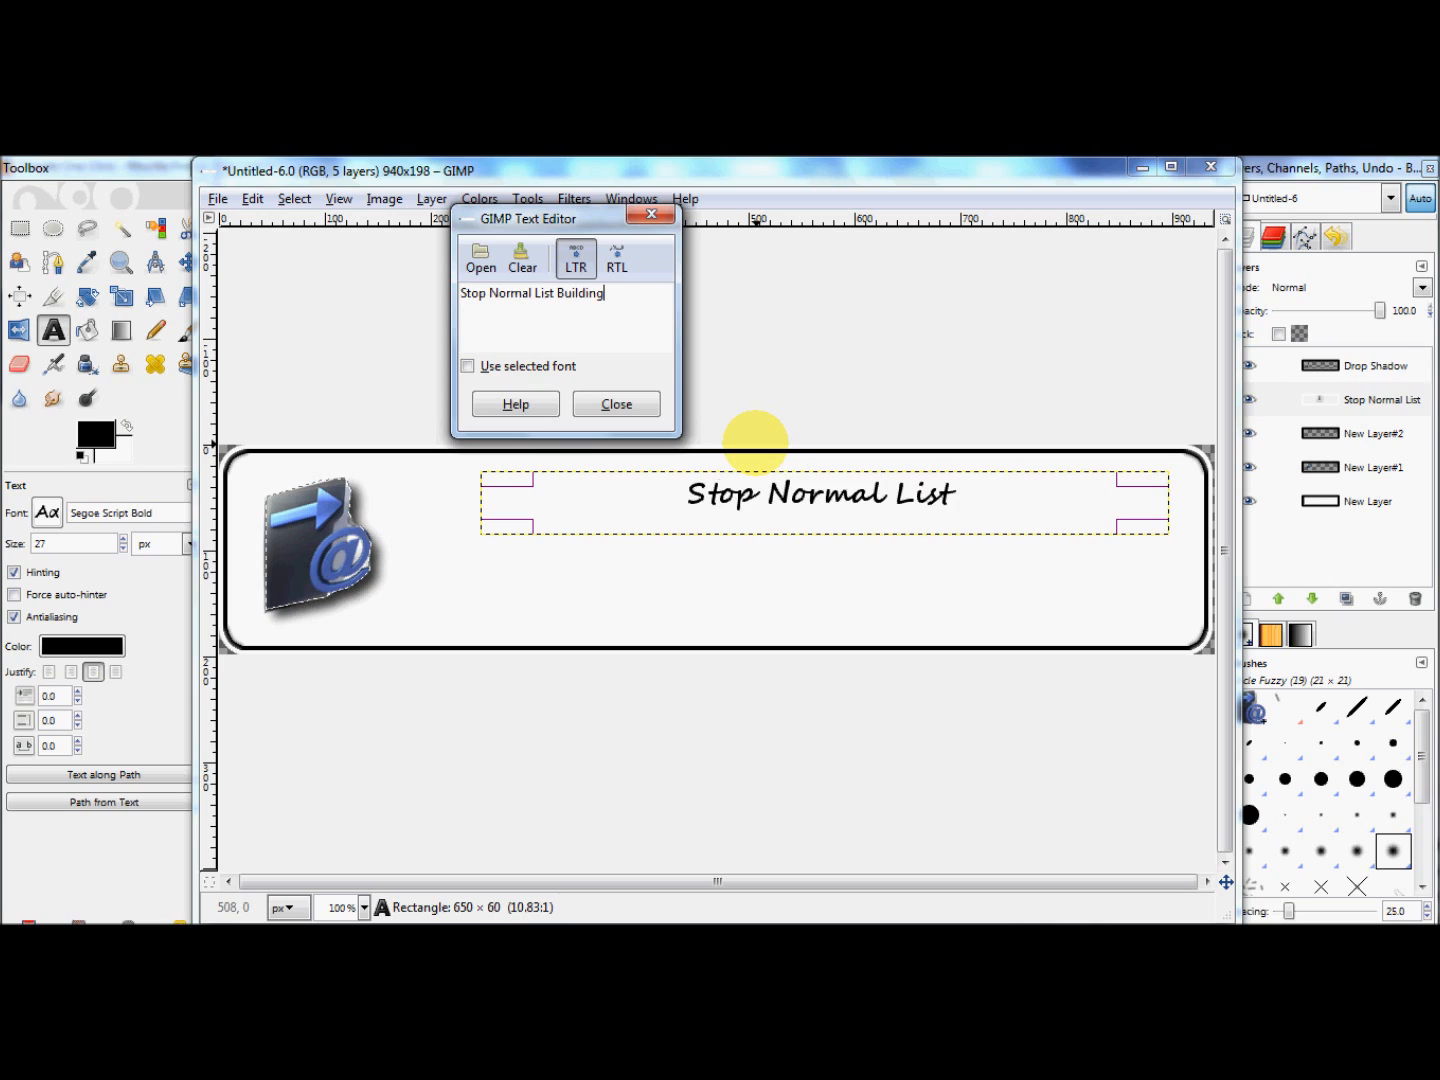
pyautogui.write(' M')
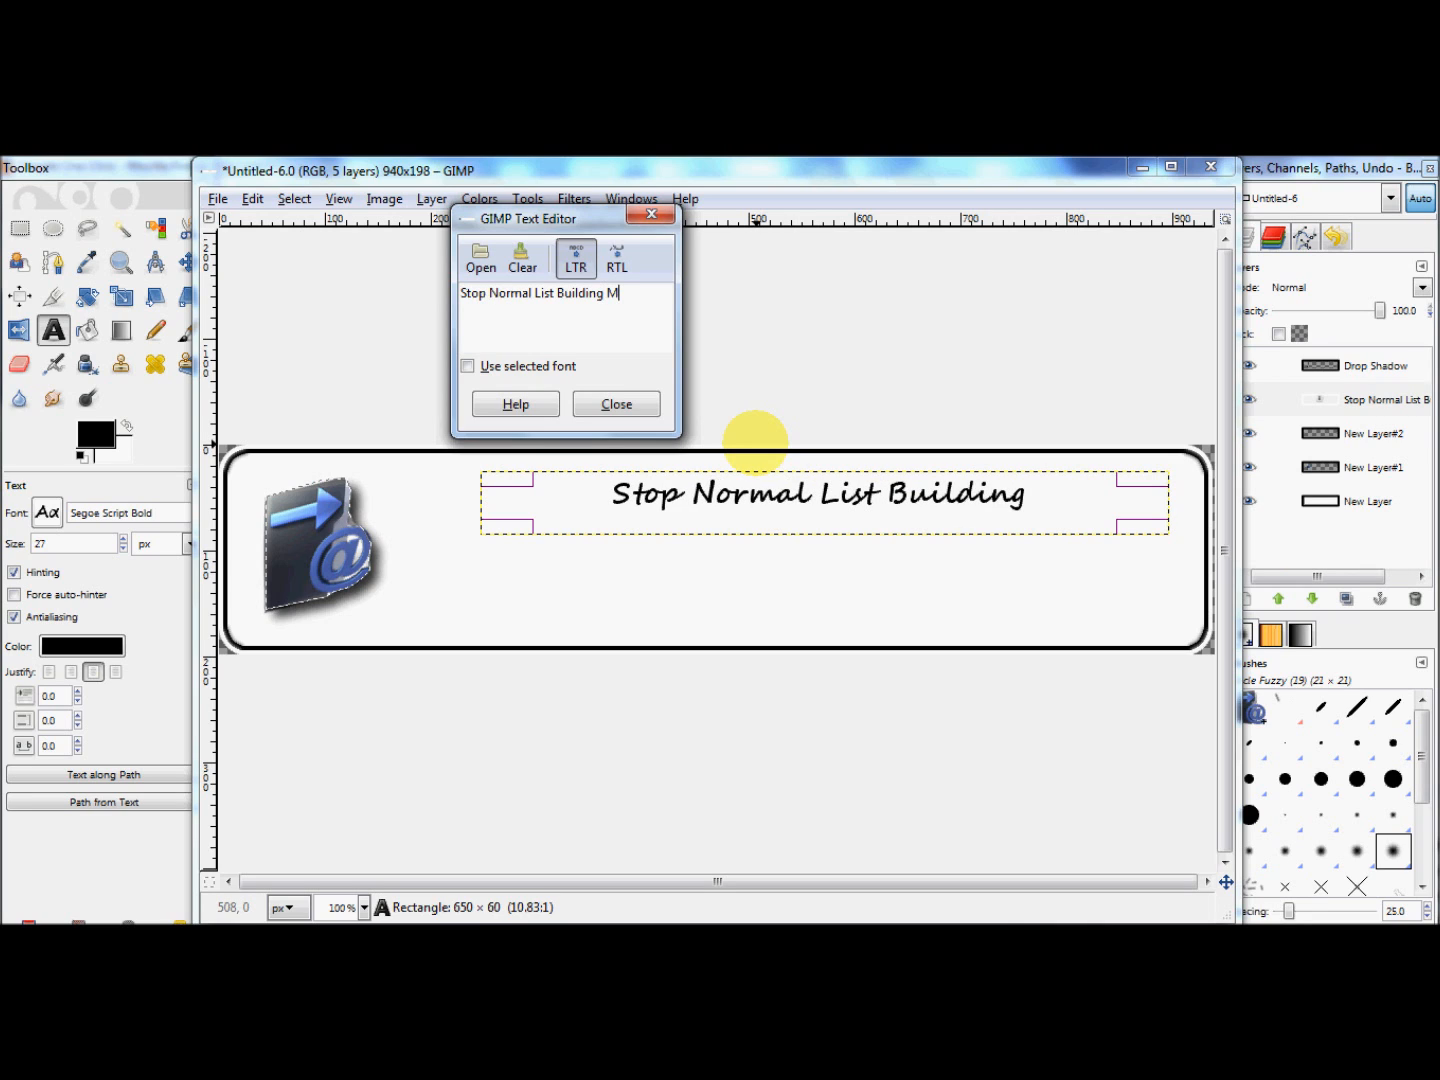
pyautogui.write('t')
pyautogui.press('BackSpace')
pyautogui.write('etho')
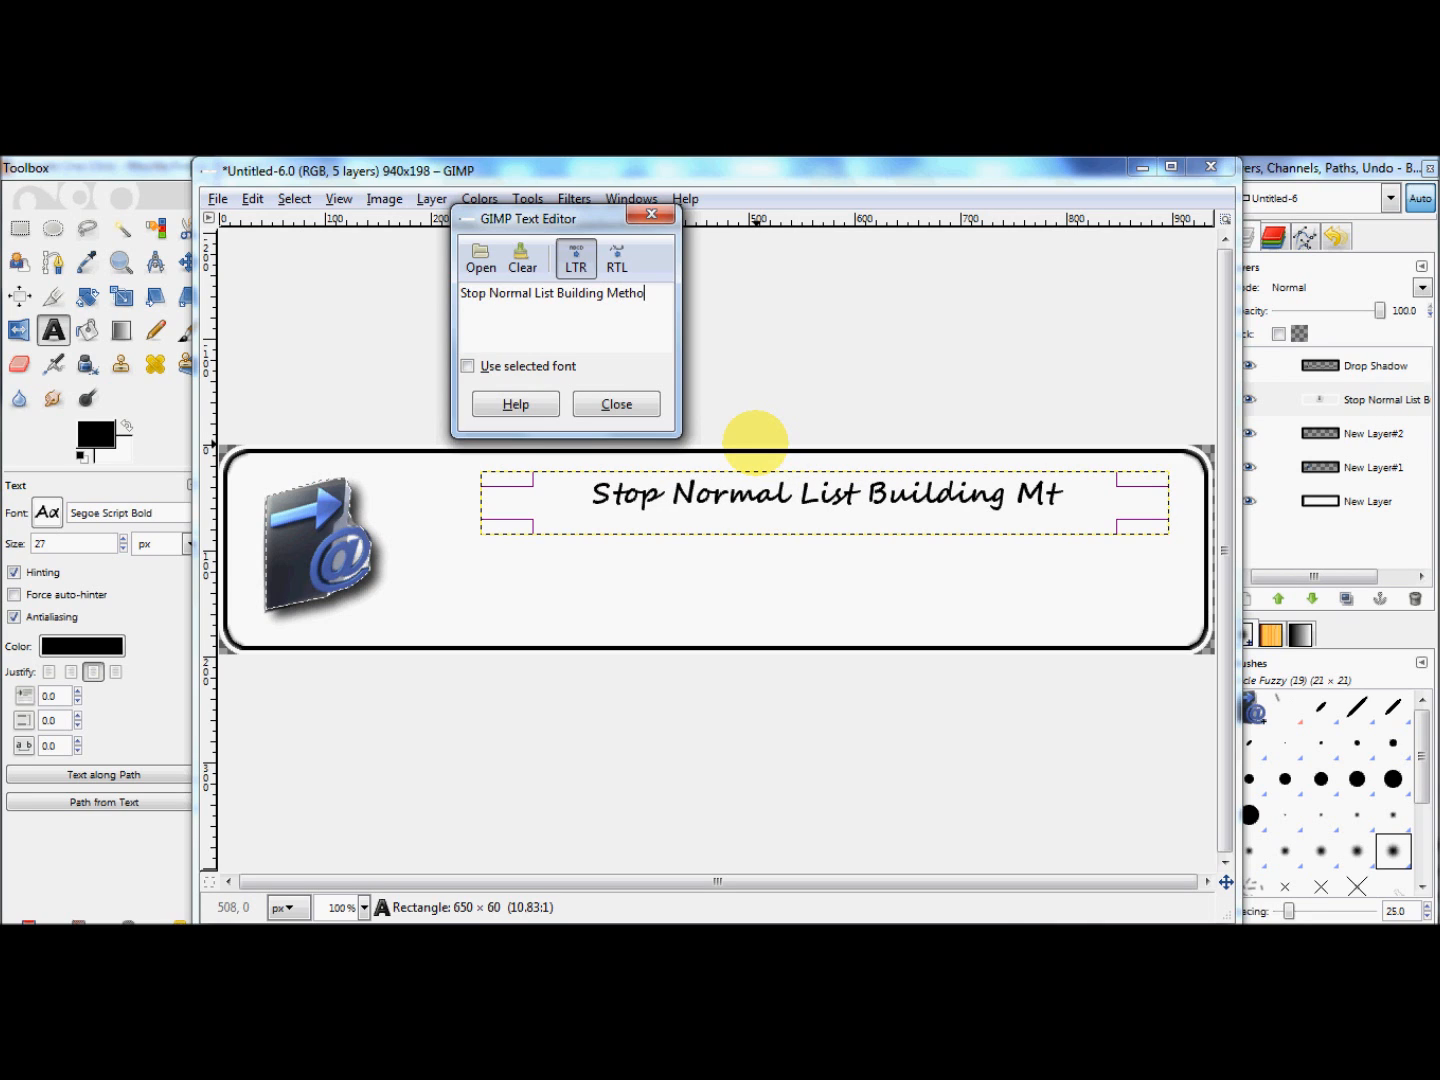
pyautogui.write('ds FOREV')
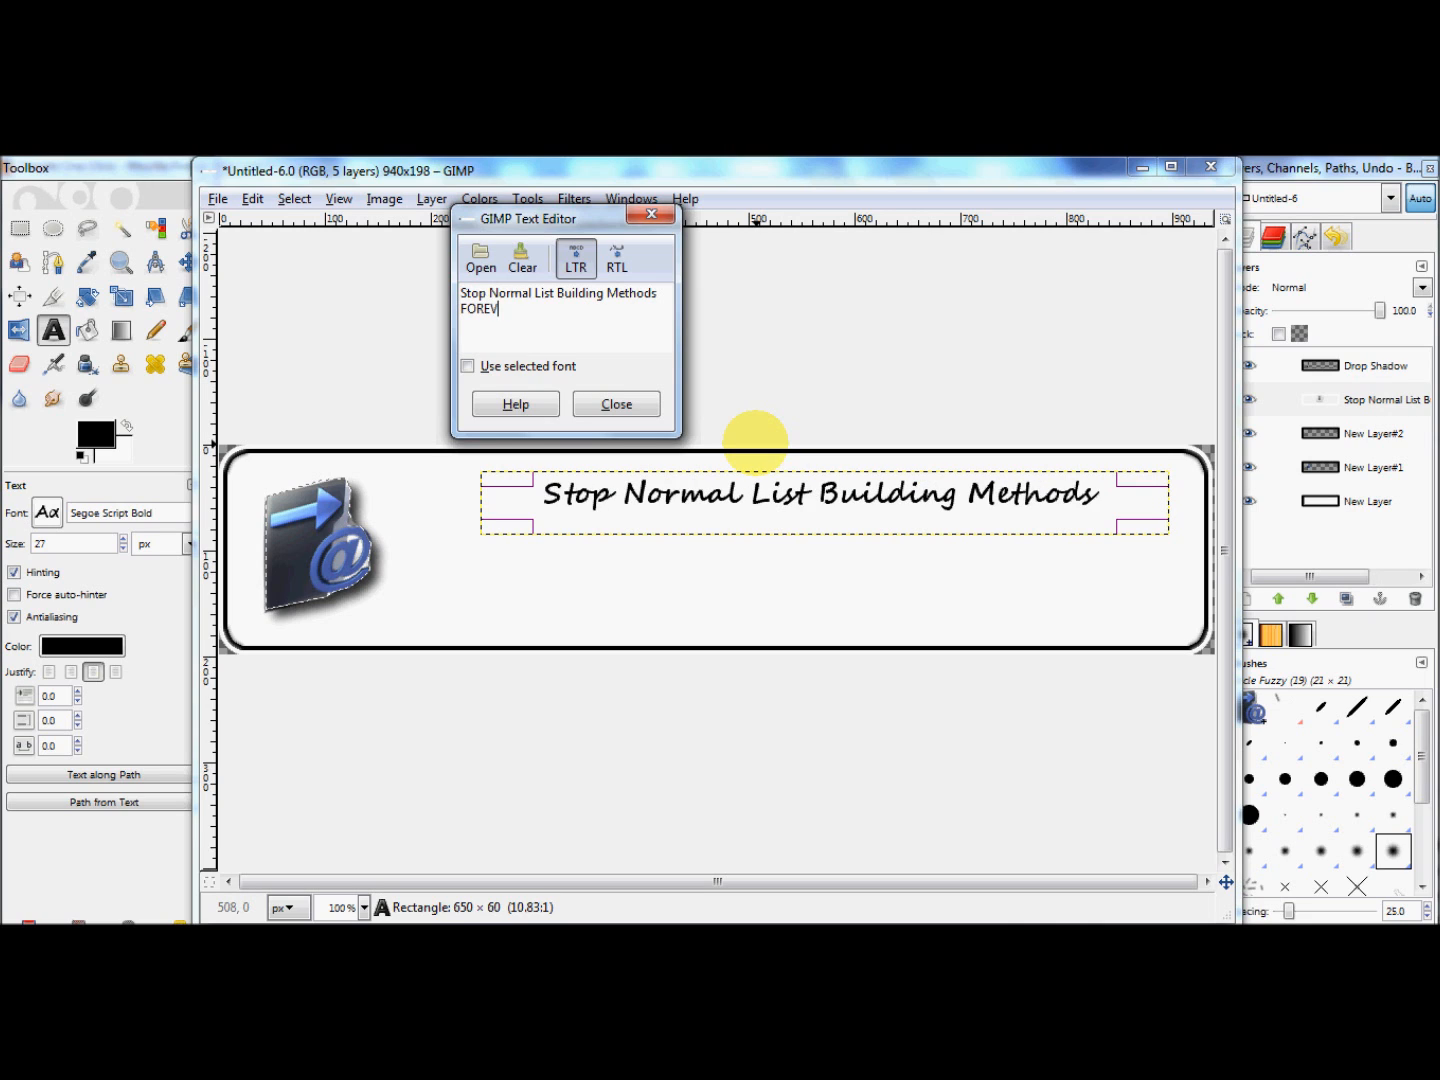
pyautogui.write('ER!!')
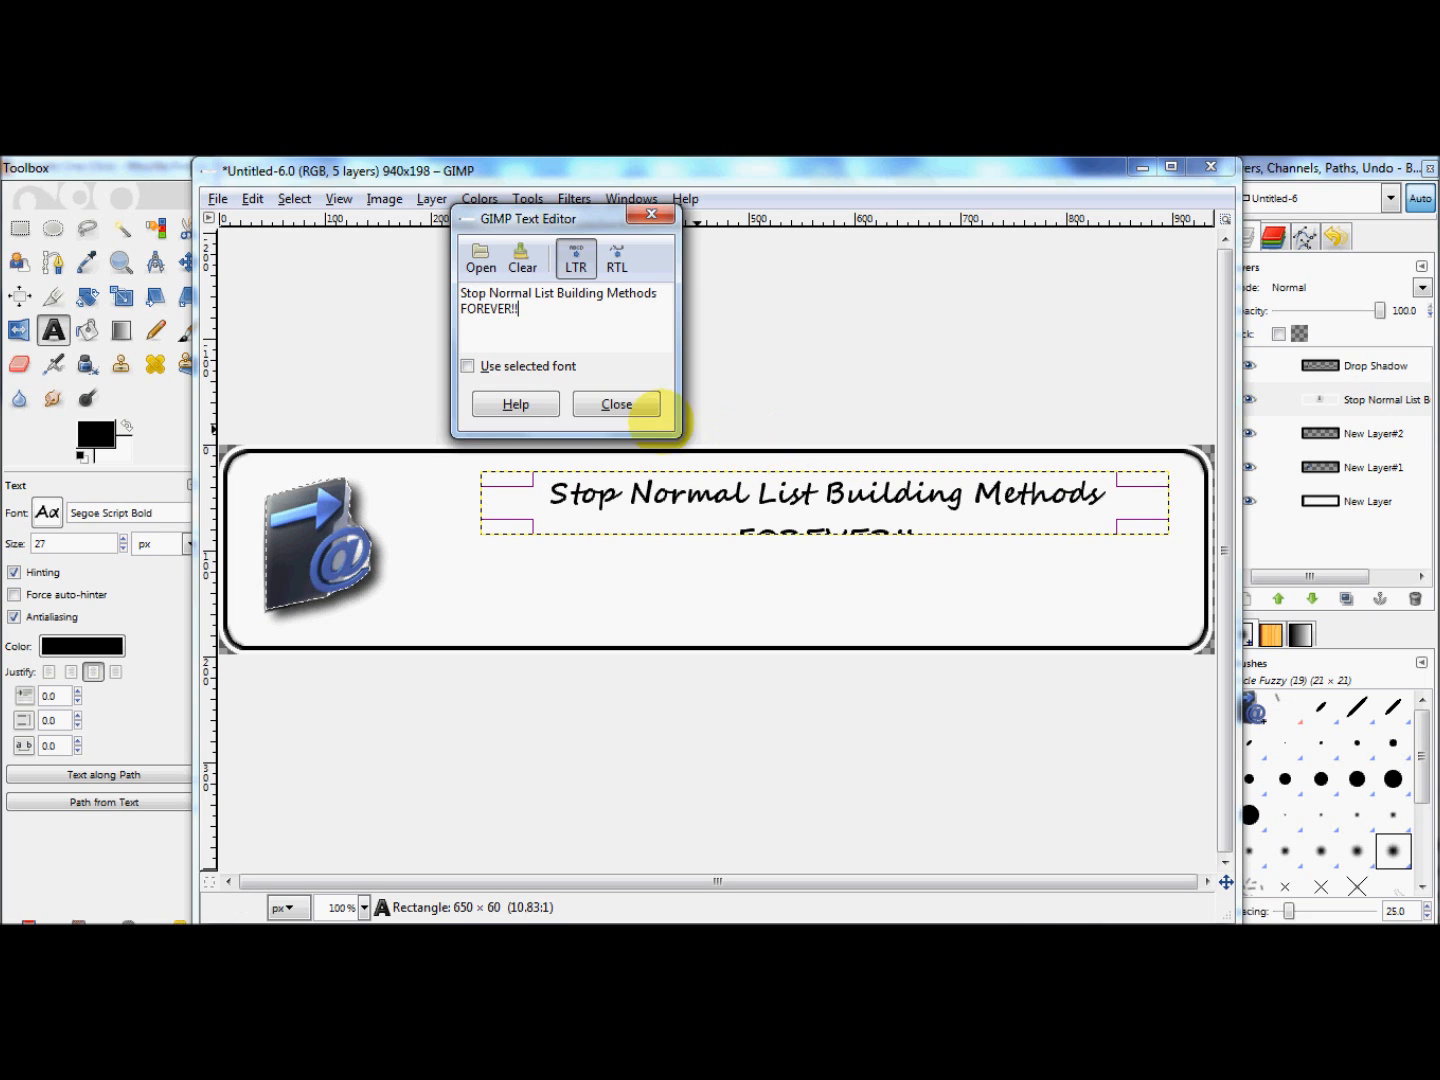
pyautogui.click(461, 292)
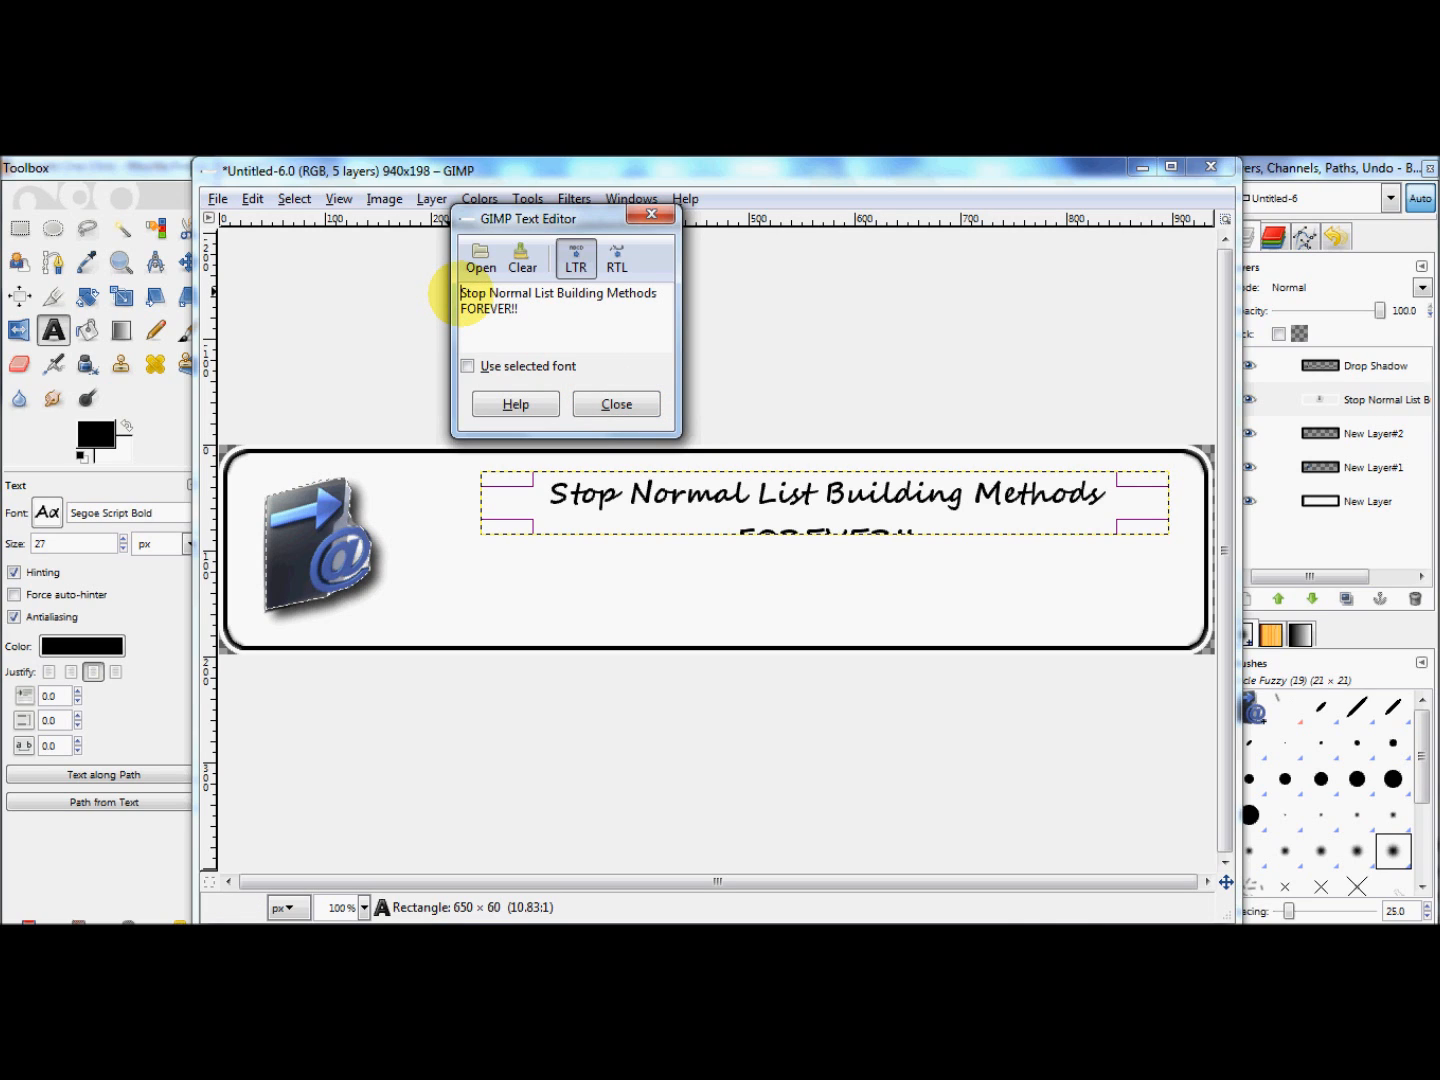
pyautogui.click(615, 403)
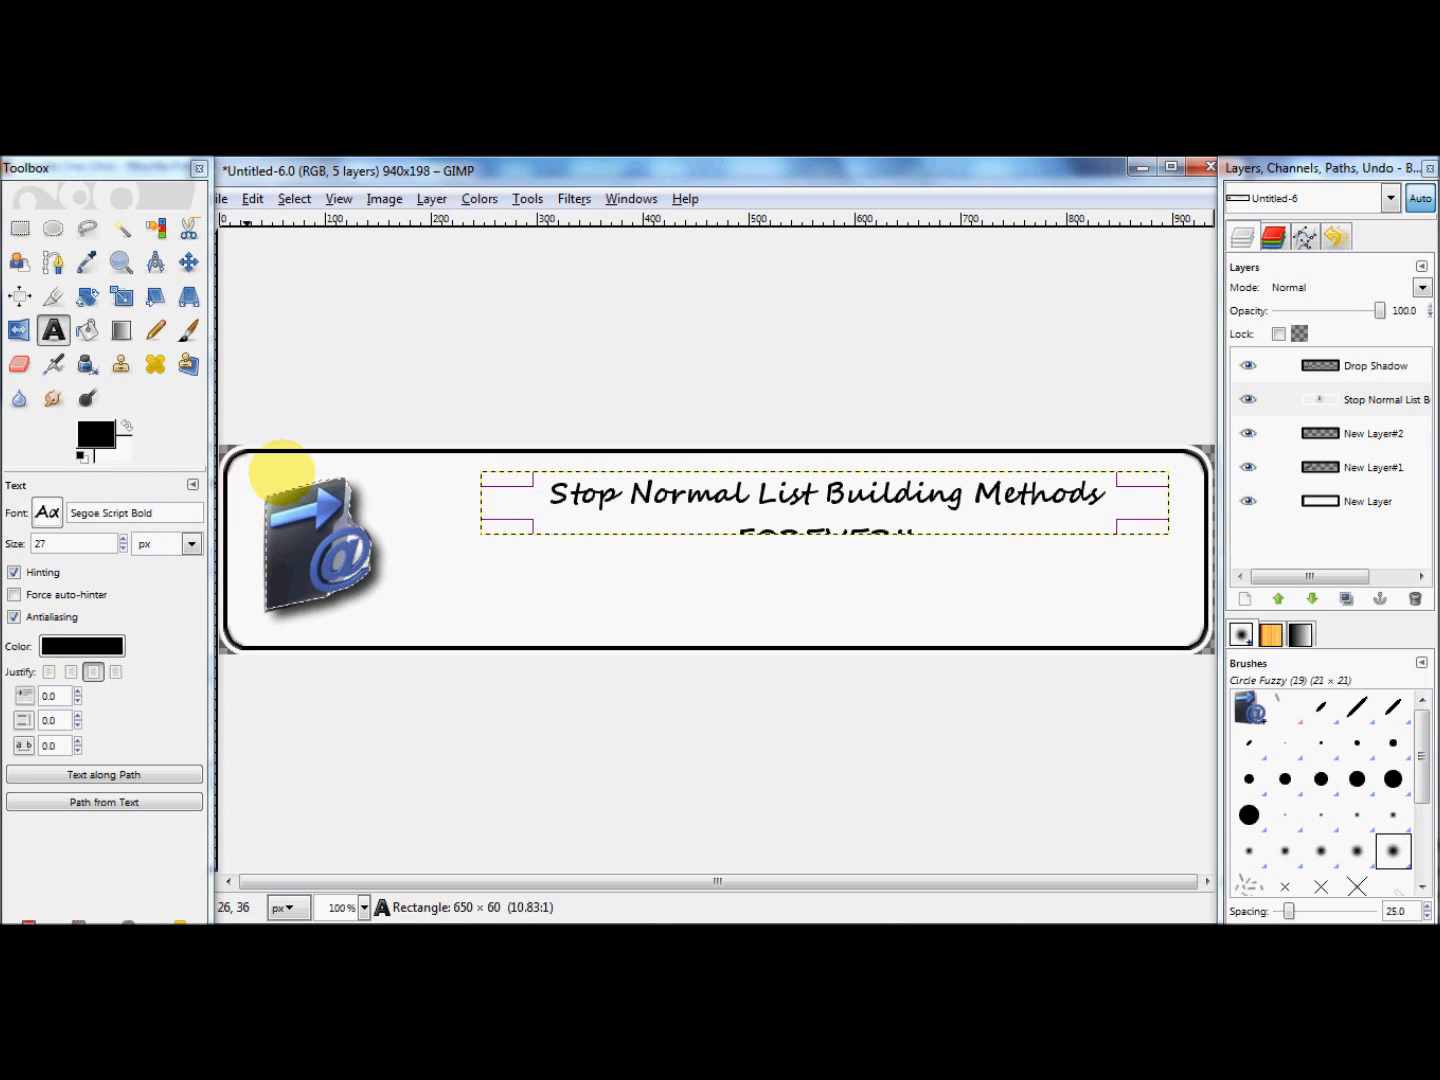
# Step: Widen the headline's text box toward the icon to about 729 px so the text fits on one line
pyautogui.click(481, 502)
pyautogui.moveTo(481, 503); pyautogui.dragTo(398, 506)
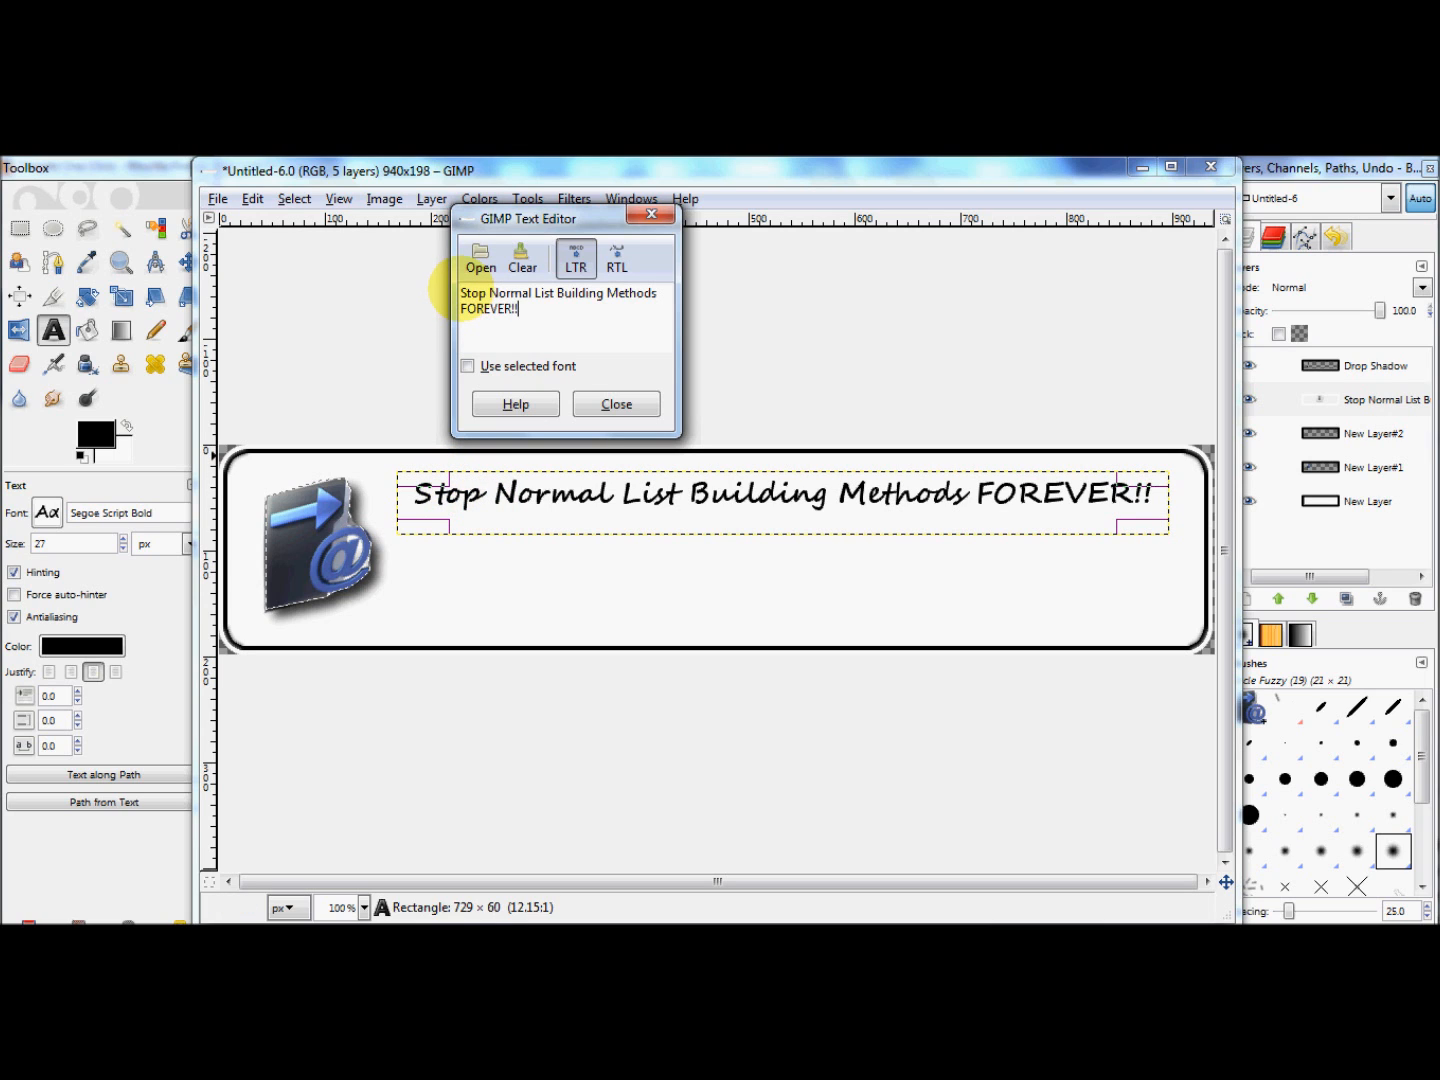
pyautogui.click(616, 404)
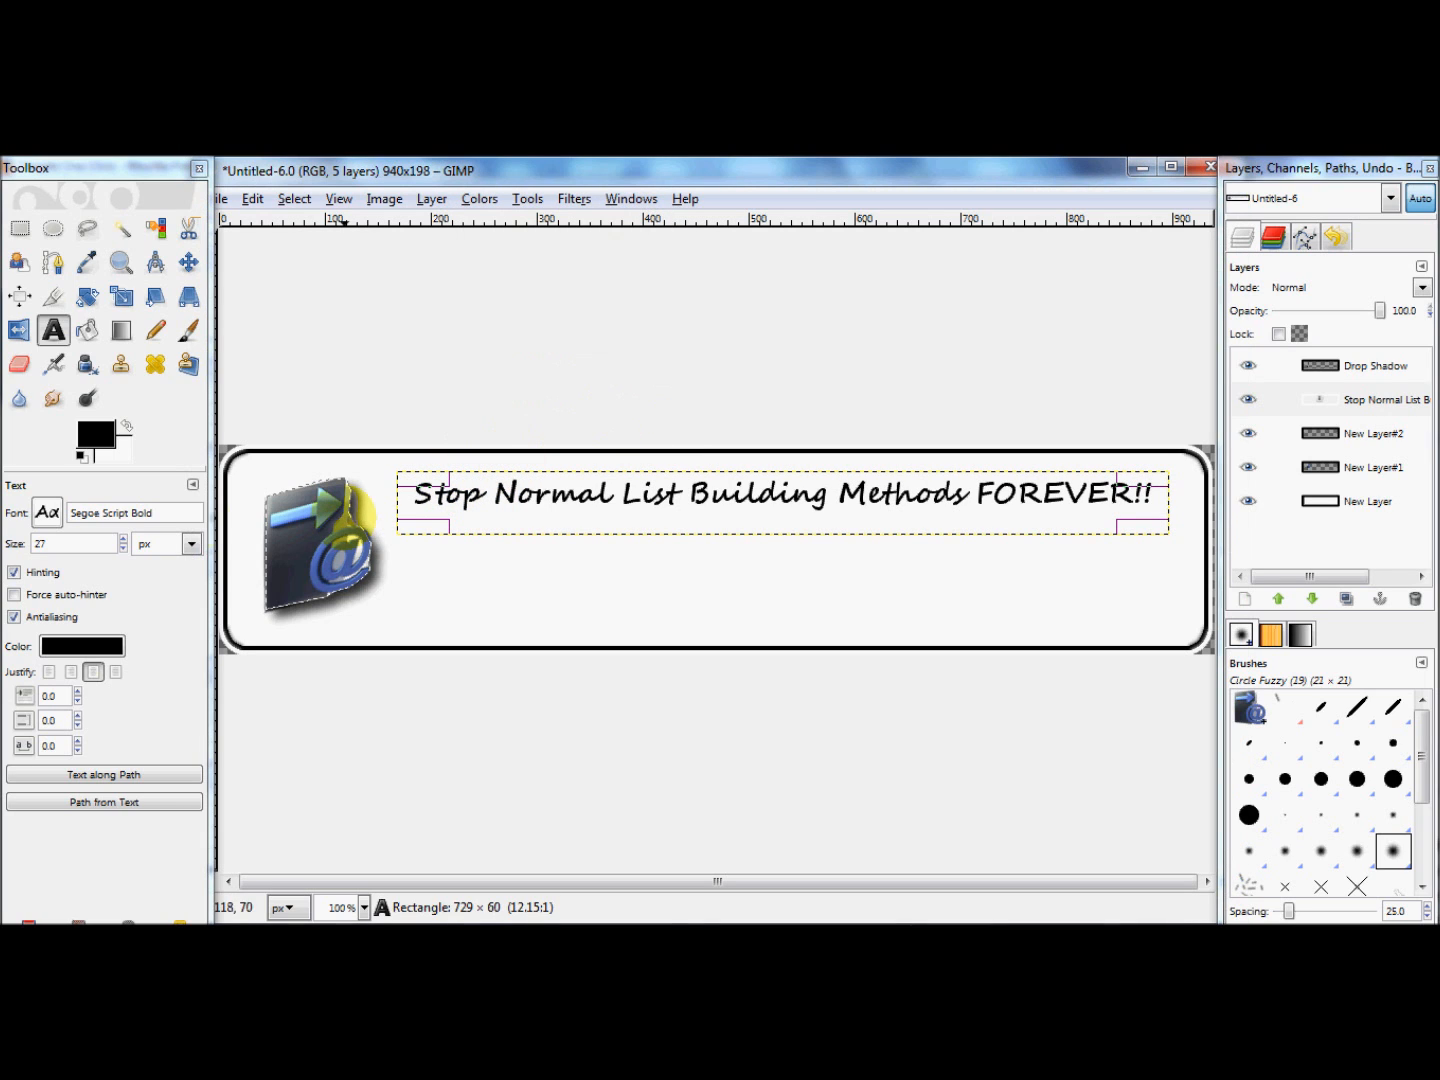
# Step: Move the headline's text box down to the lower part of the banner, beside the icon's base
pyautogui.click(625, 491)
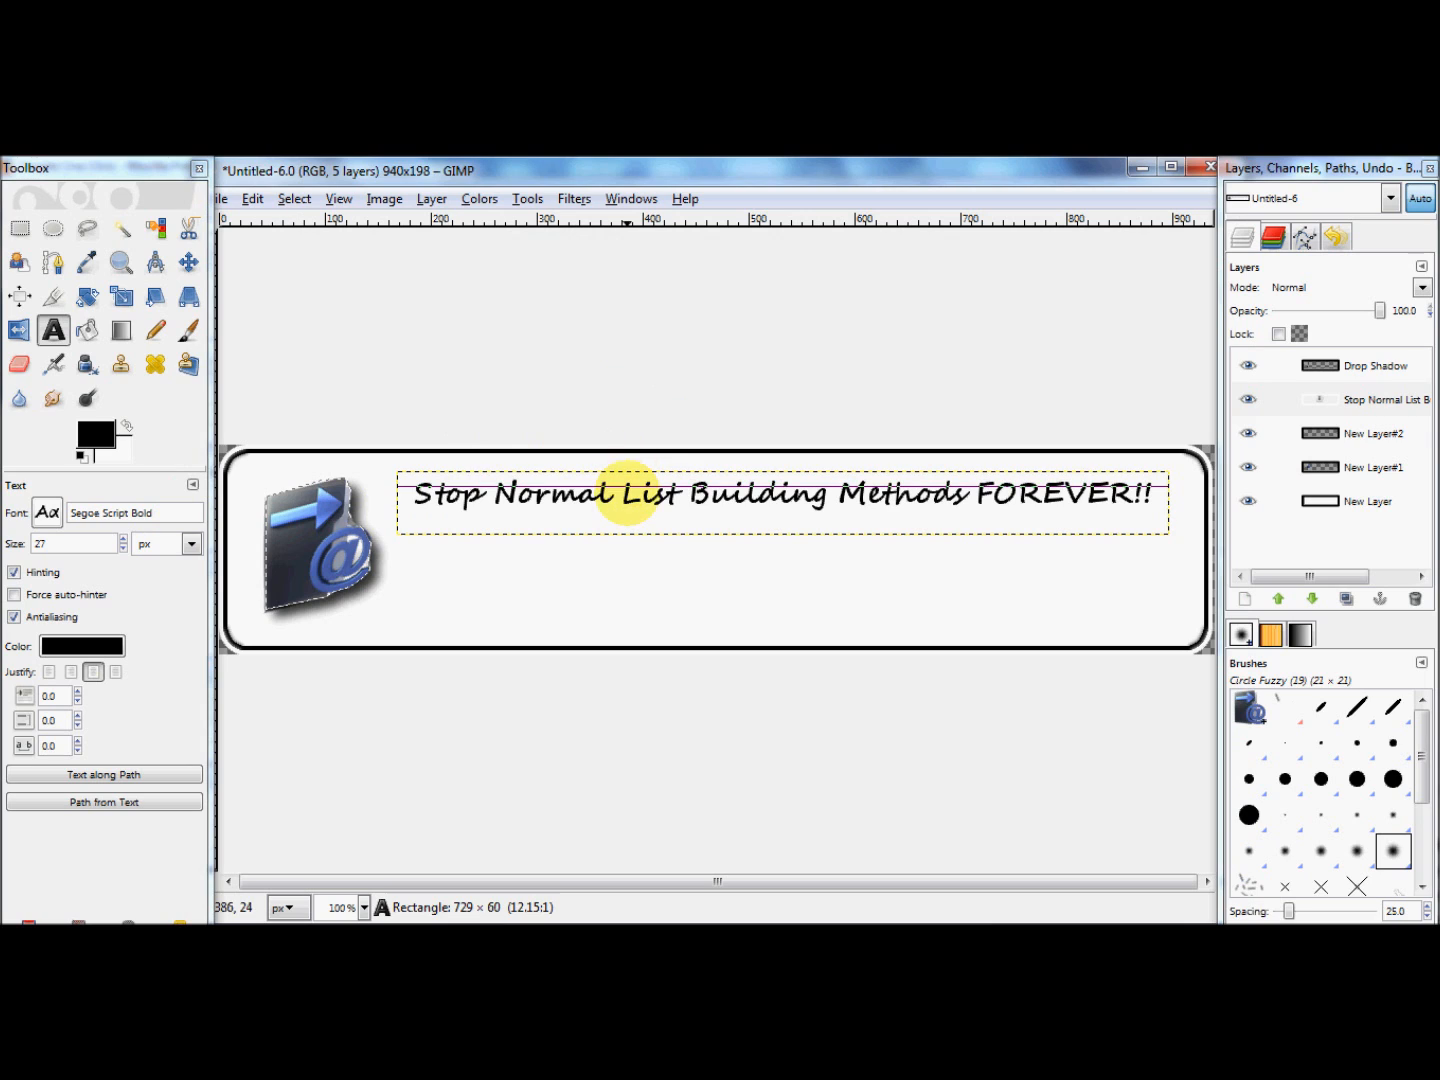
pyautogui.moveTo(627, 498); pyautogui.dragTo(633, 588)
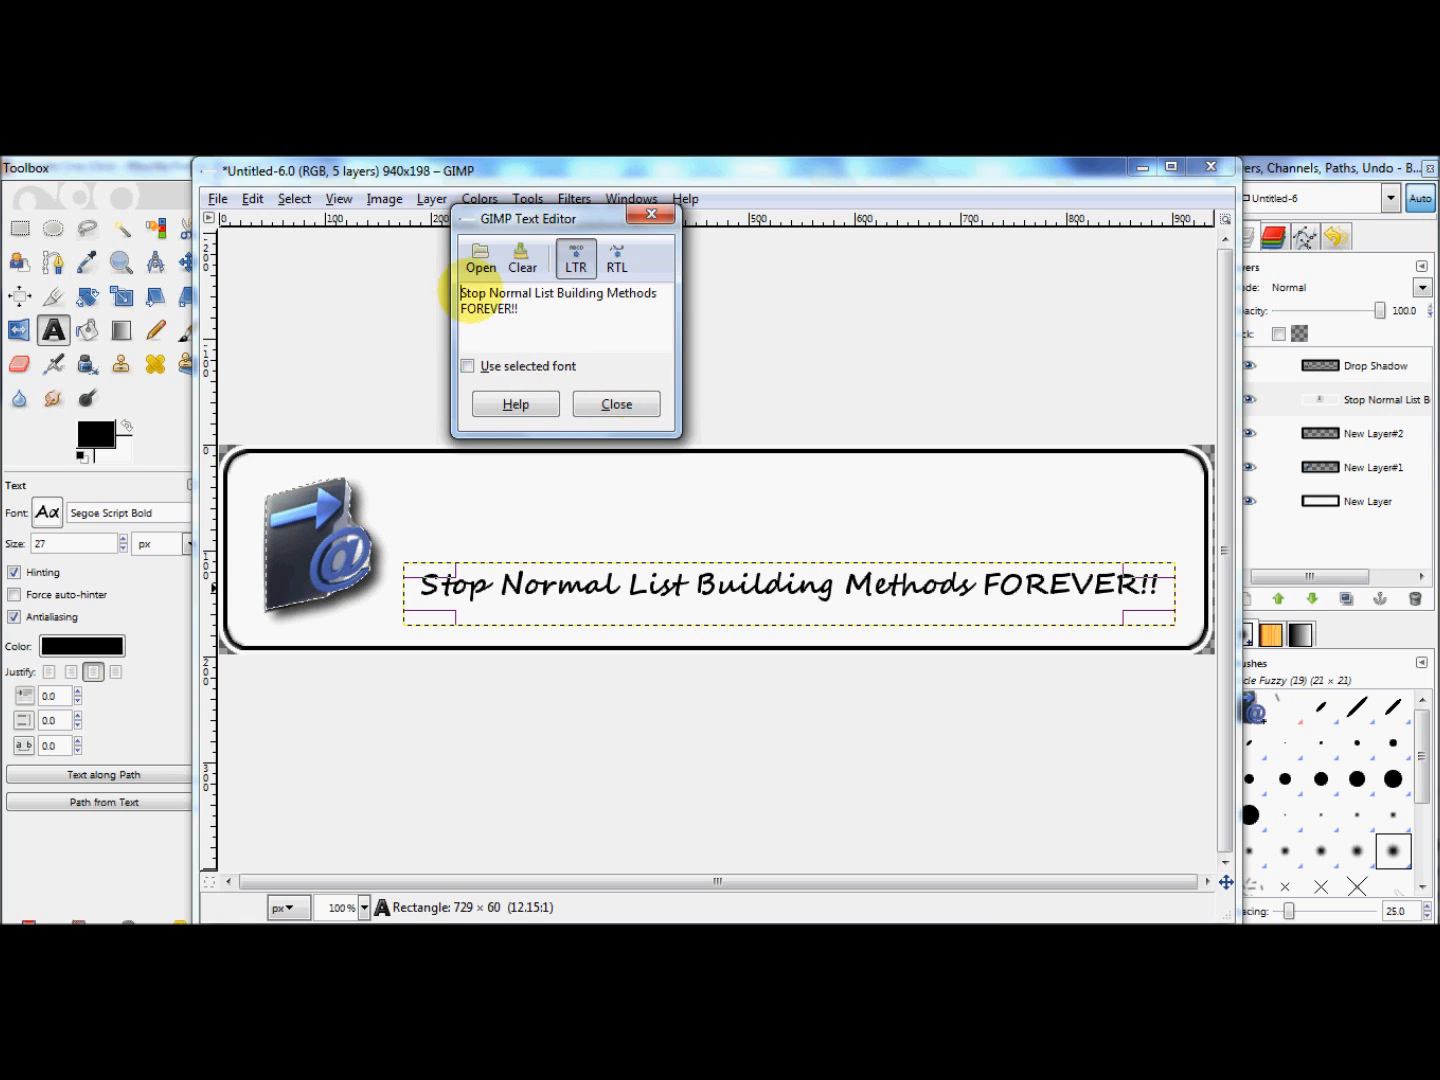
pyautogui.click(619, 403)
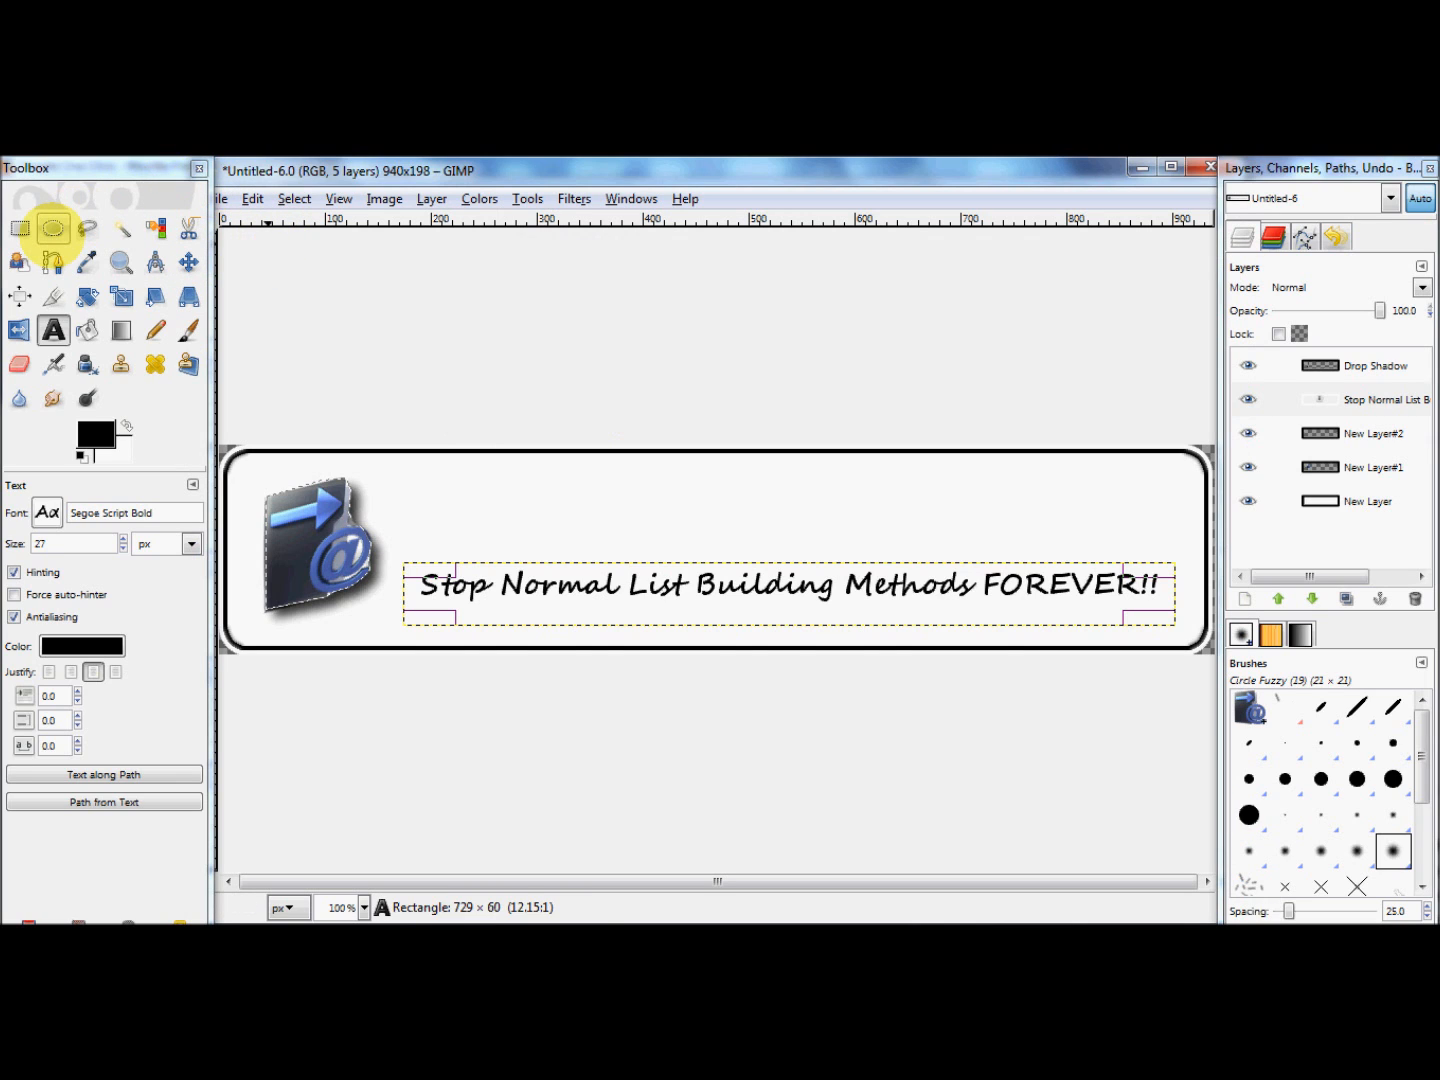
# Step: Draw an elliptical selection around the headline and adjust it to about 710 x 65 px
pyautogui.click(52, 228)
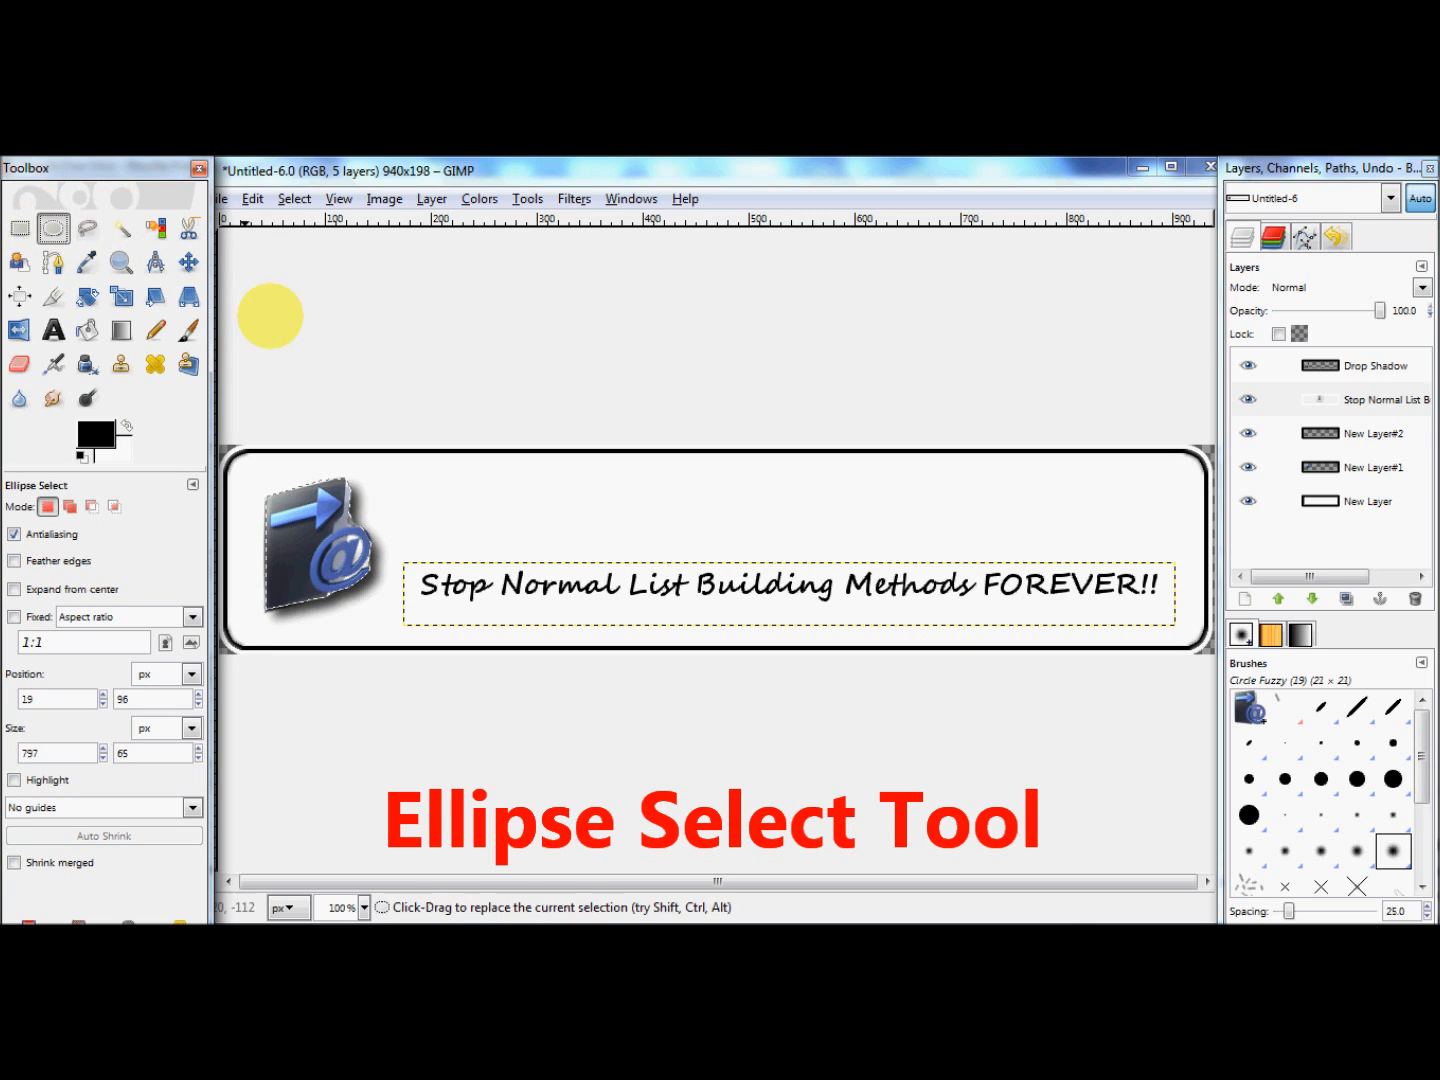
pyautogui.moveTo(423, 569); pyautogui.dragTo(1161, 610)
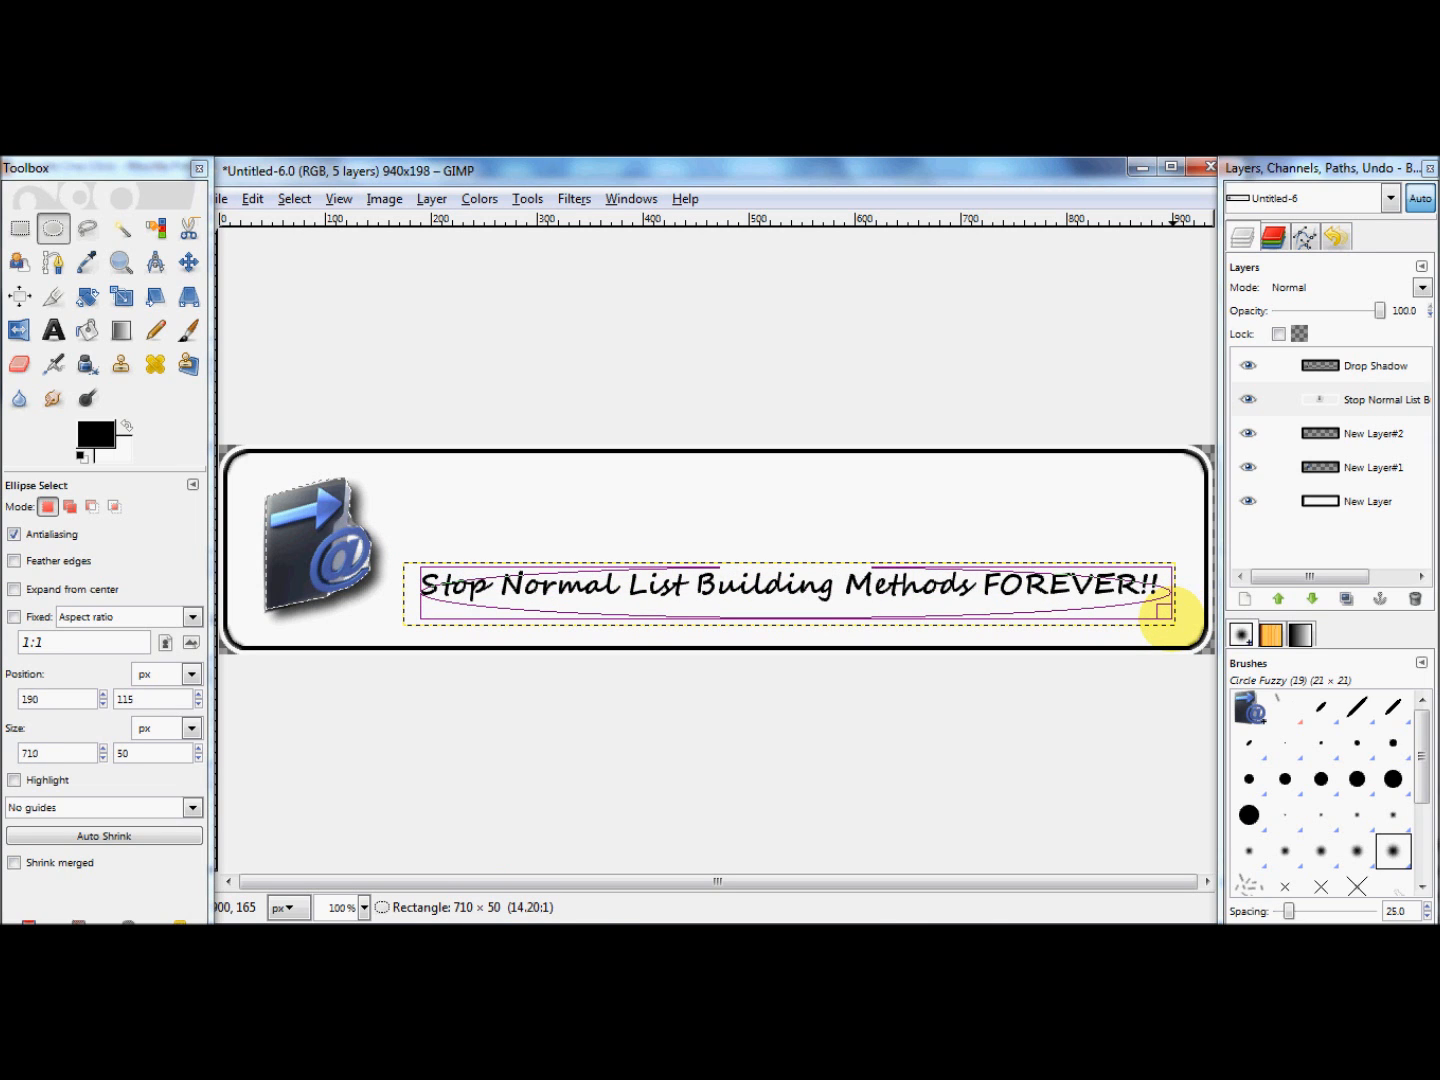
pyautogui.moveTo(1163, 610); pyautogui.dragTo(1163, 610)
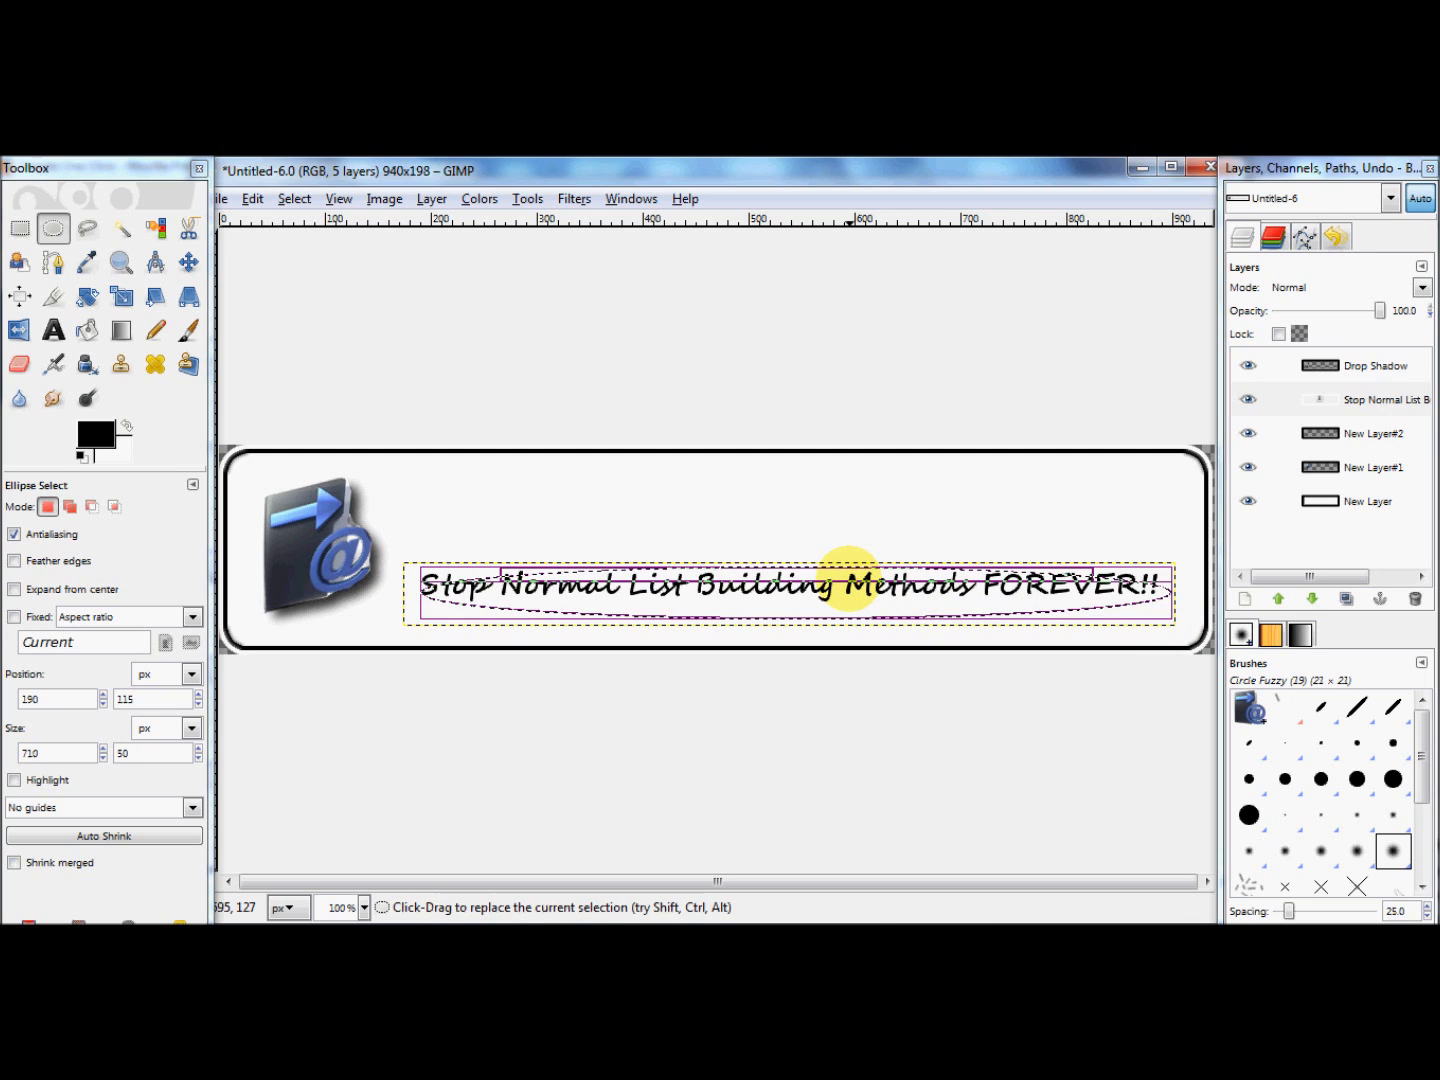
pyautogui.moveTo(842, 578)
pyautogui.mouseDown()
pyautogui.moveTo(832, 554)
pyautogui.moveTo(830, 564)
pyautogui.mouseUp()
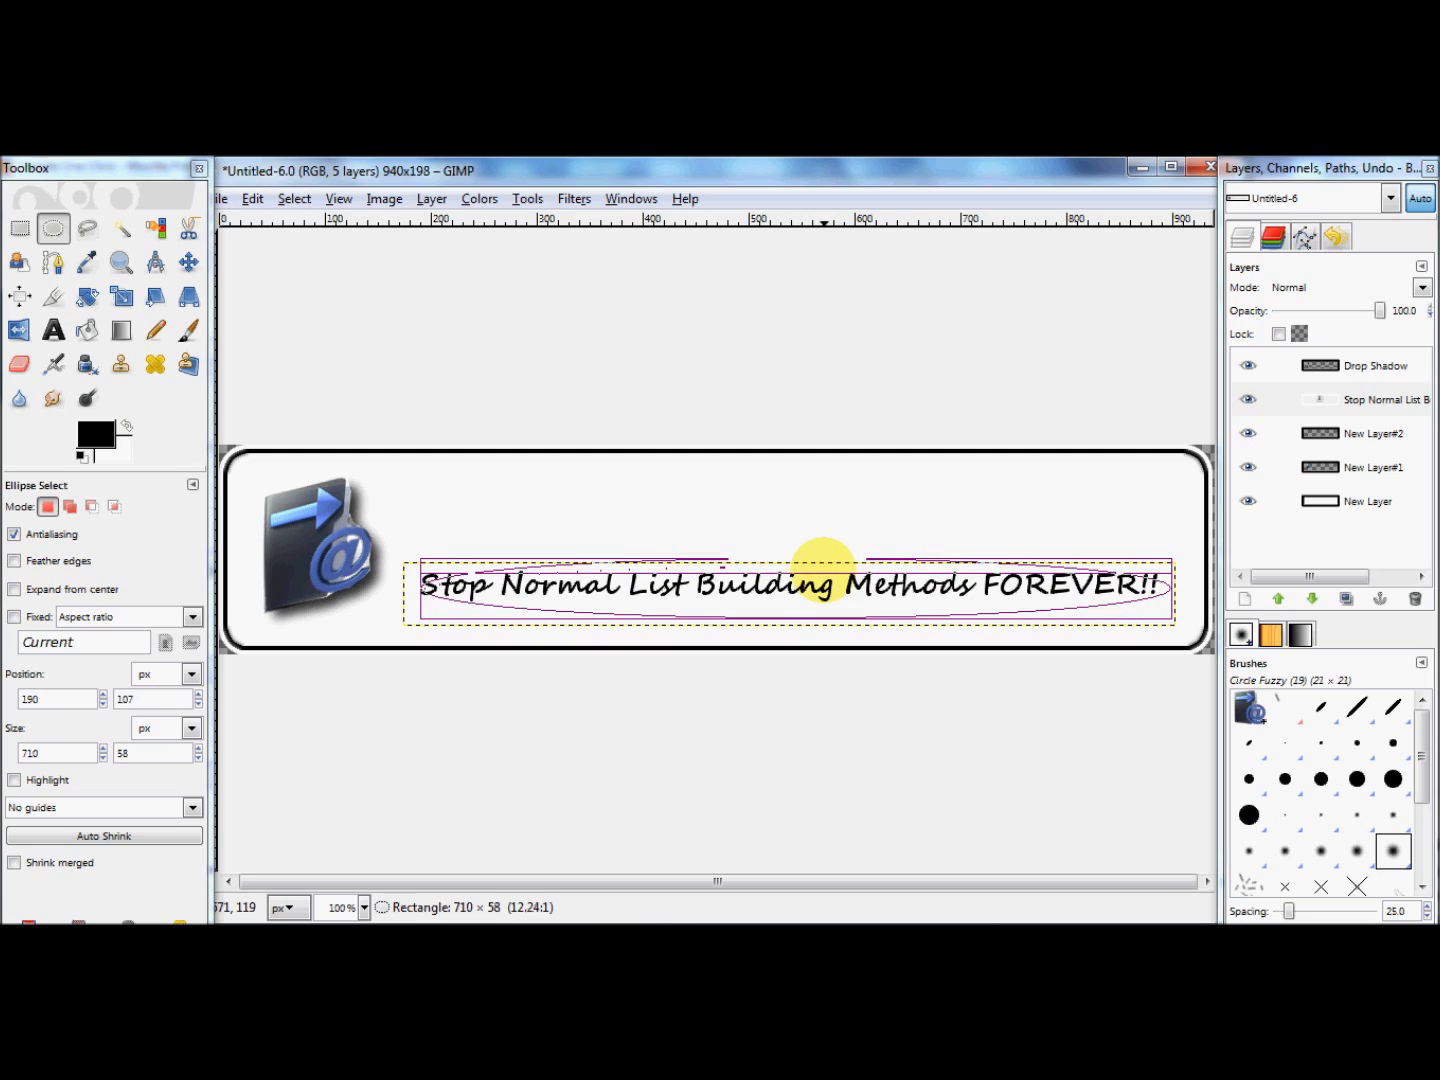
pyautogui.moveTo(841, 588); pyautogui.dragTo(832, 589)
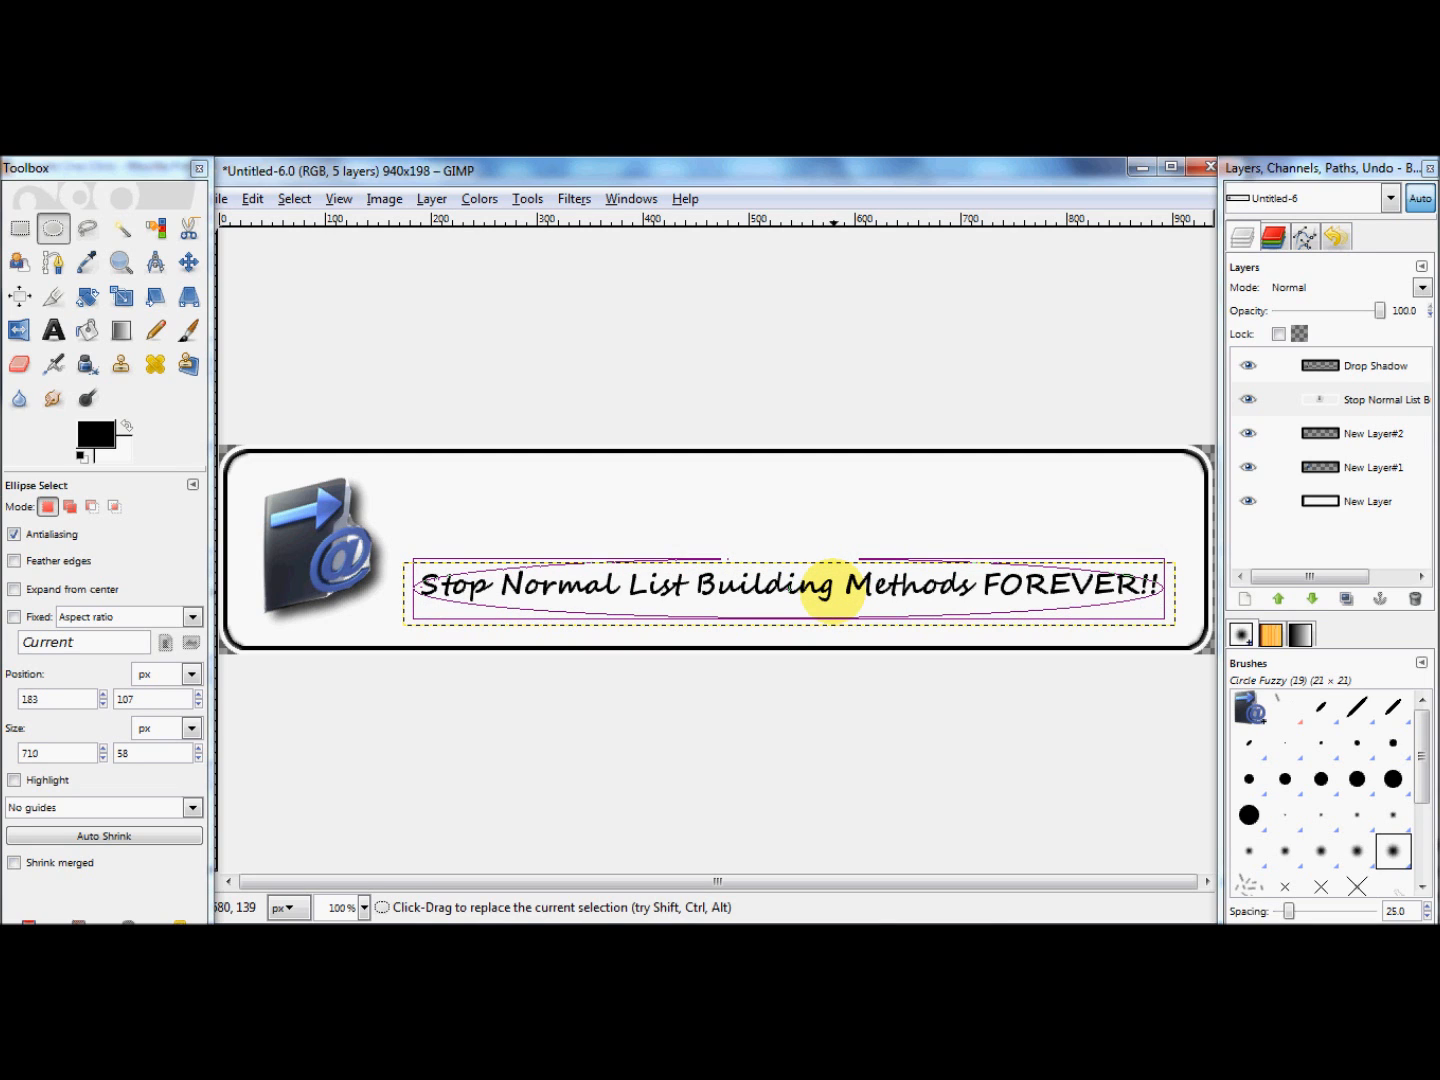
pyautogui.moveTo(829, 563)
pyautogui.mouseDown()
pyautogui.moveTo(831, 551)
pyautogui.moveTo(826, 573)
pyautogui.mouseUp()
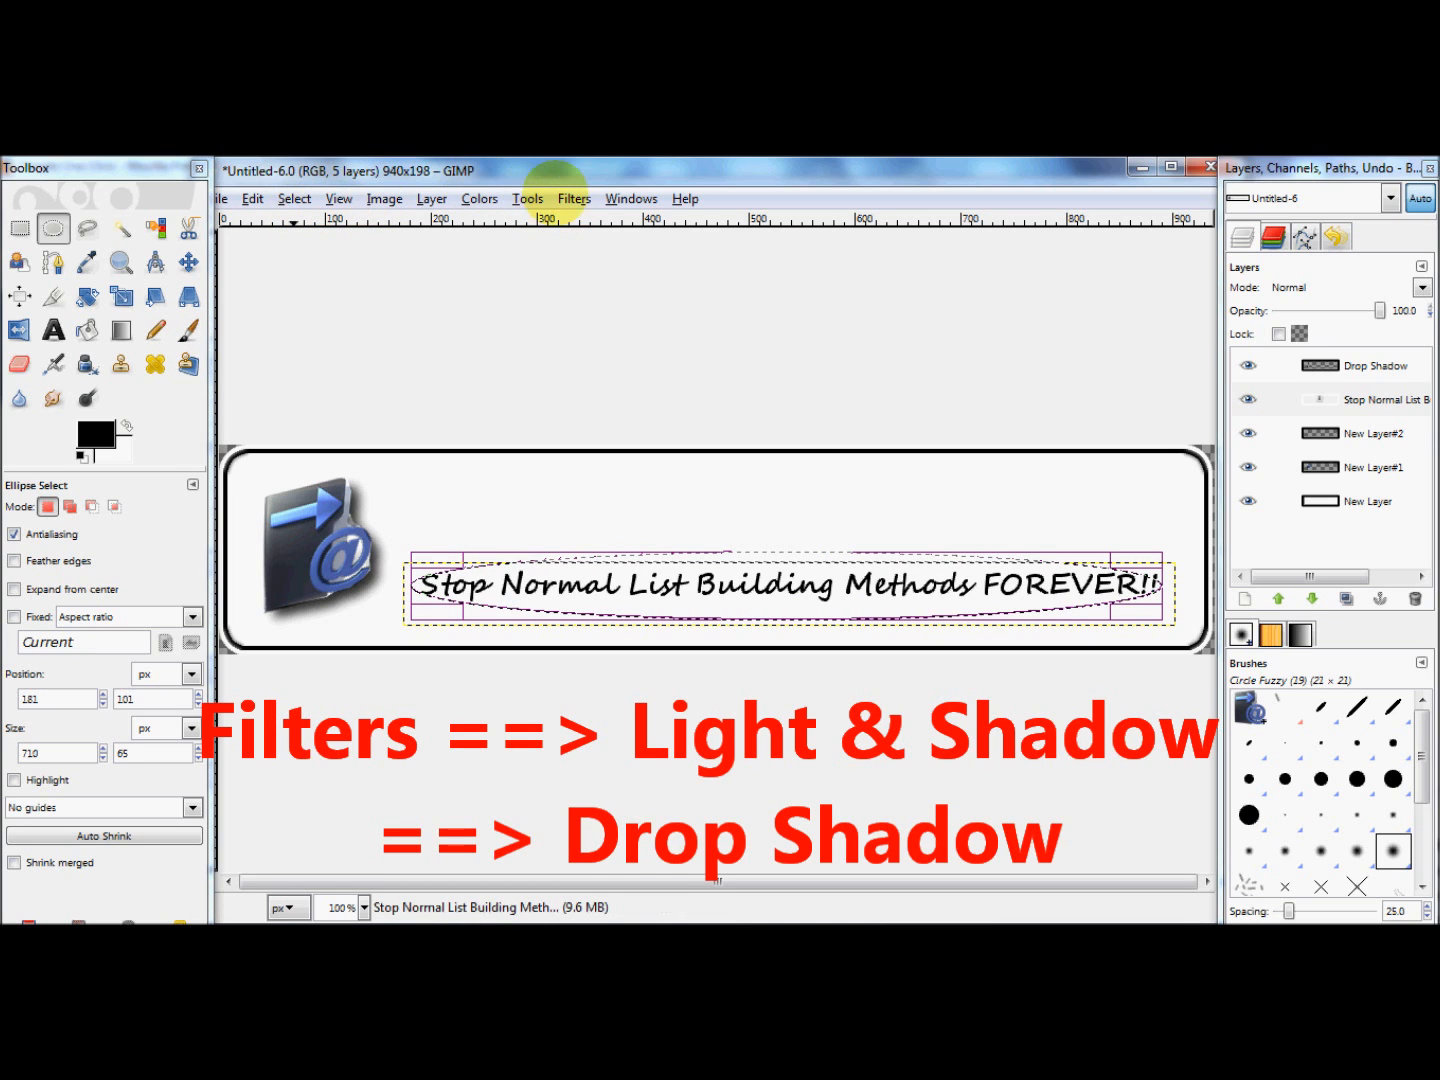
# Step: Apply the Drop Shadow filter to the elliptical selection around the headline
pyautogui.click(572, 199)
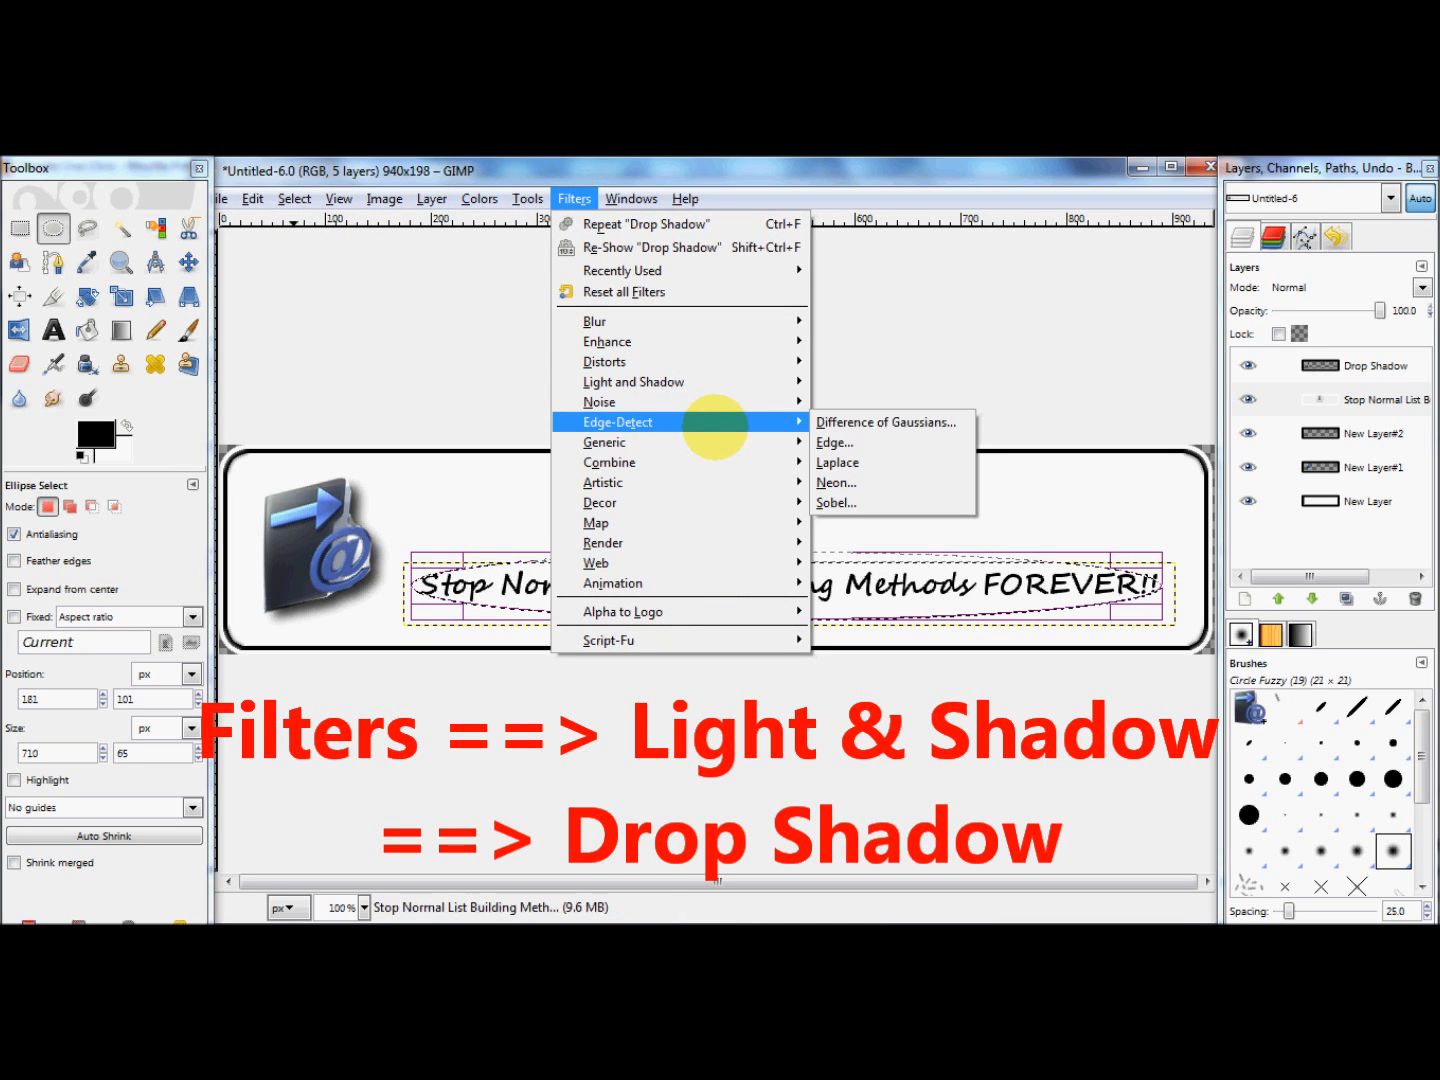
pyautogui.moveTo(750, 380)
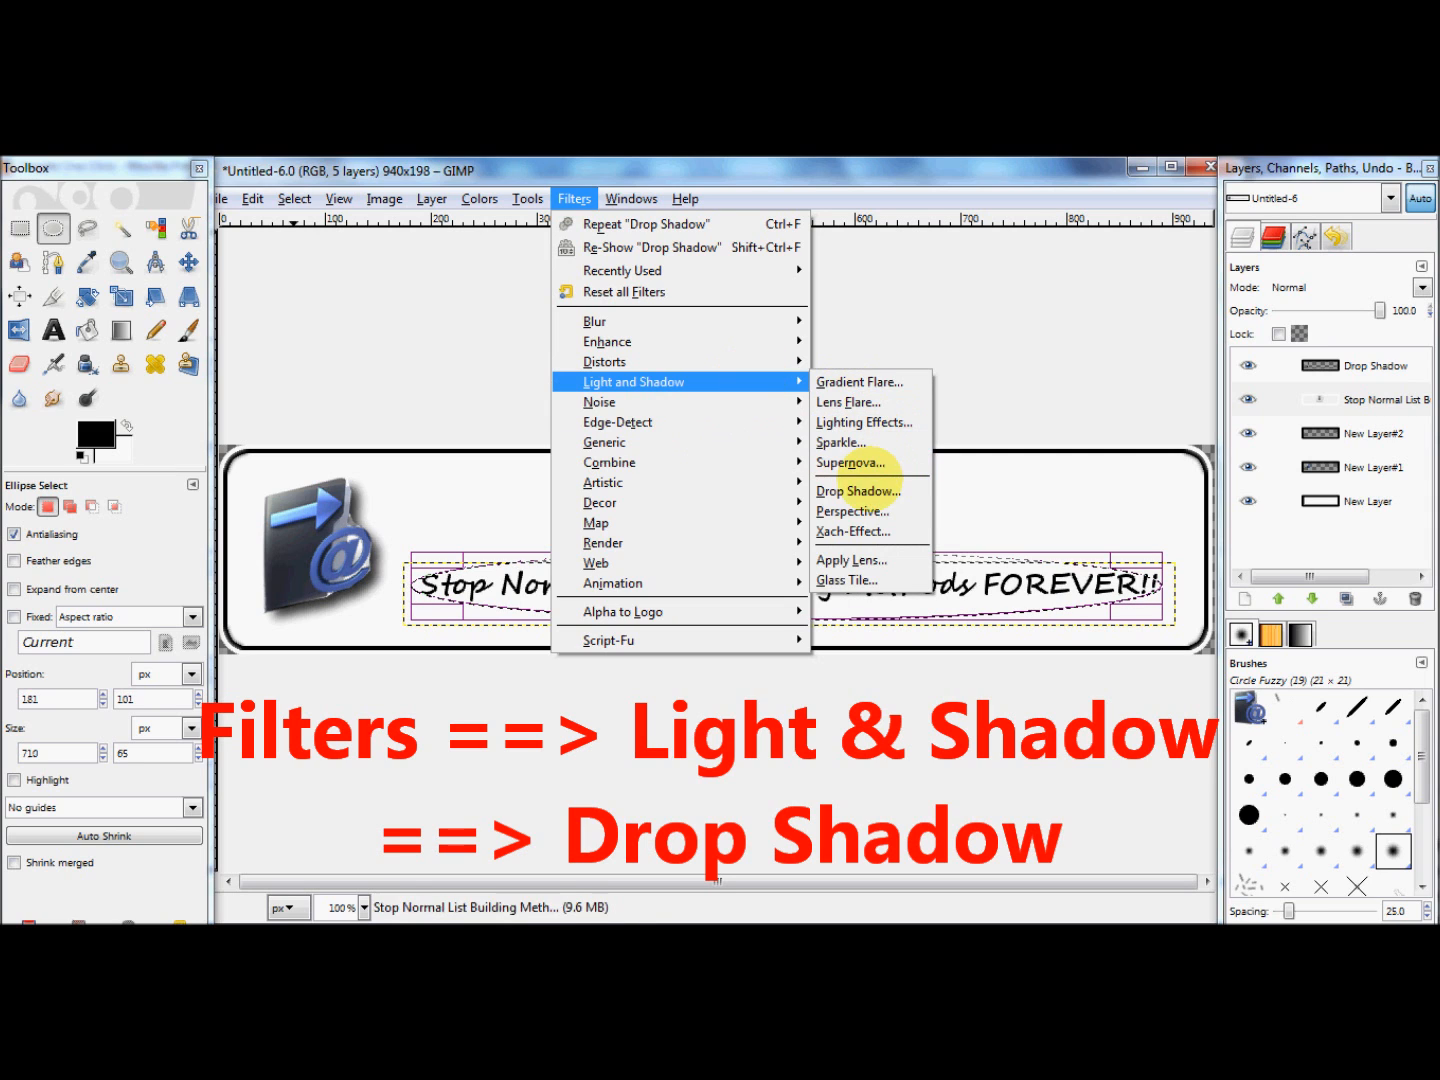
pyautogui.click(858, 490)
pyautogui.click(281, 505)
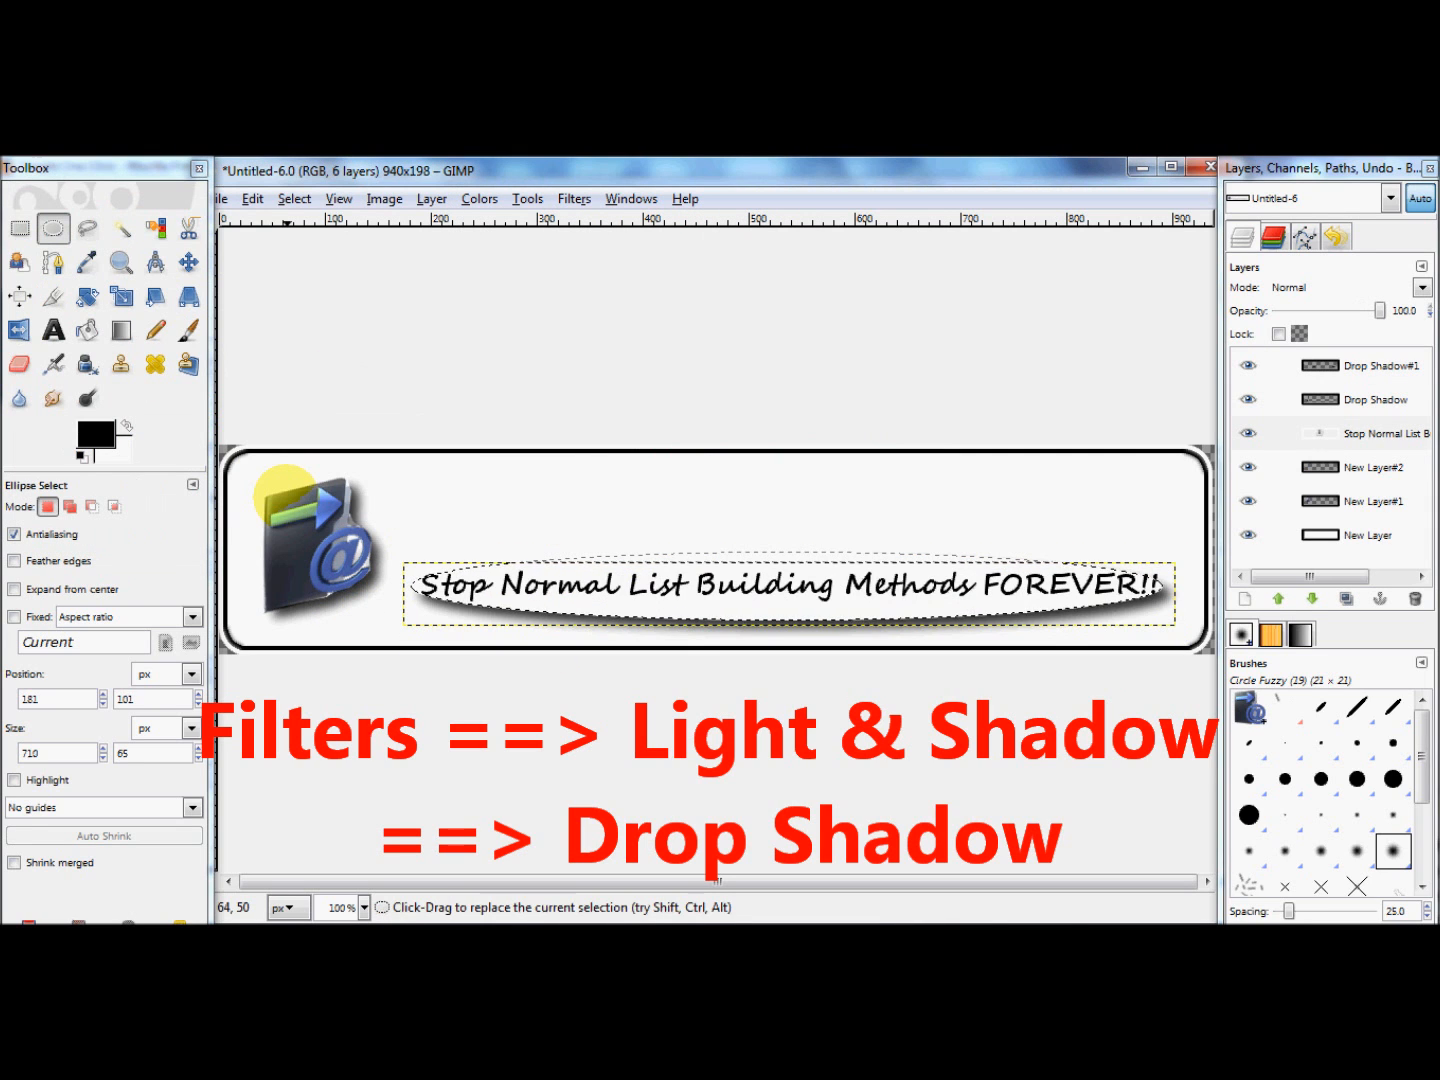
pyautogui.click(188, 262)
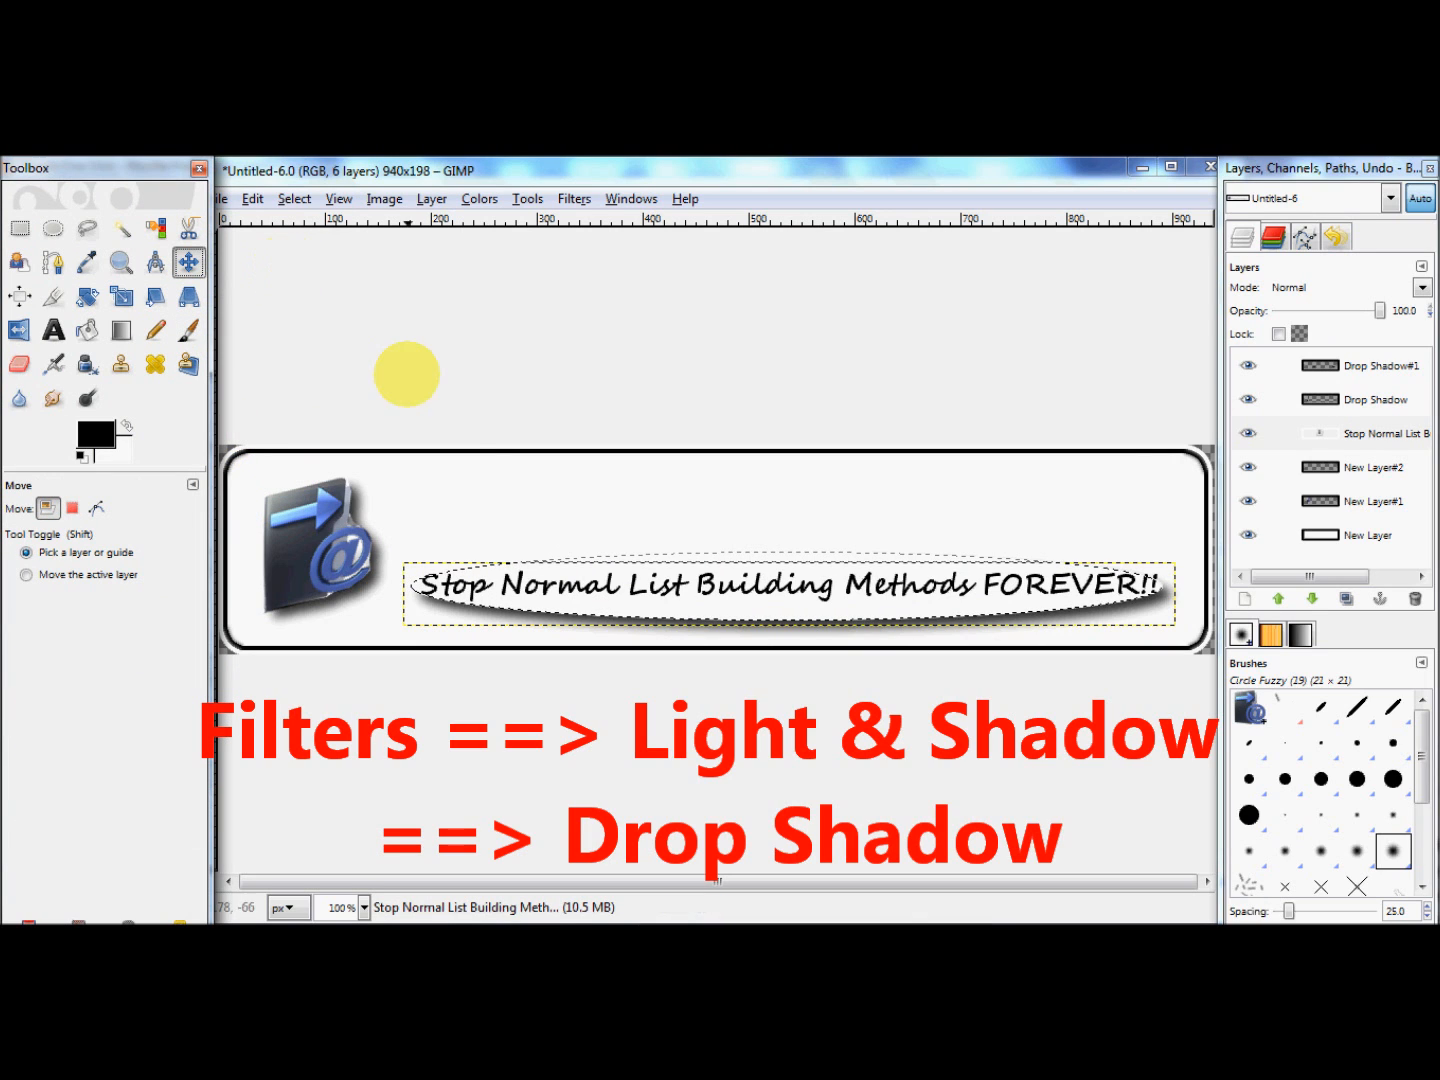
pyautogui.click(476, 489)
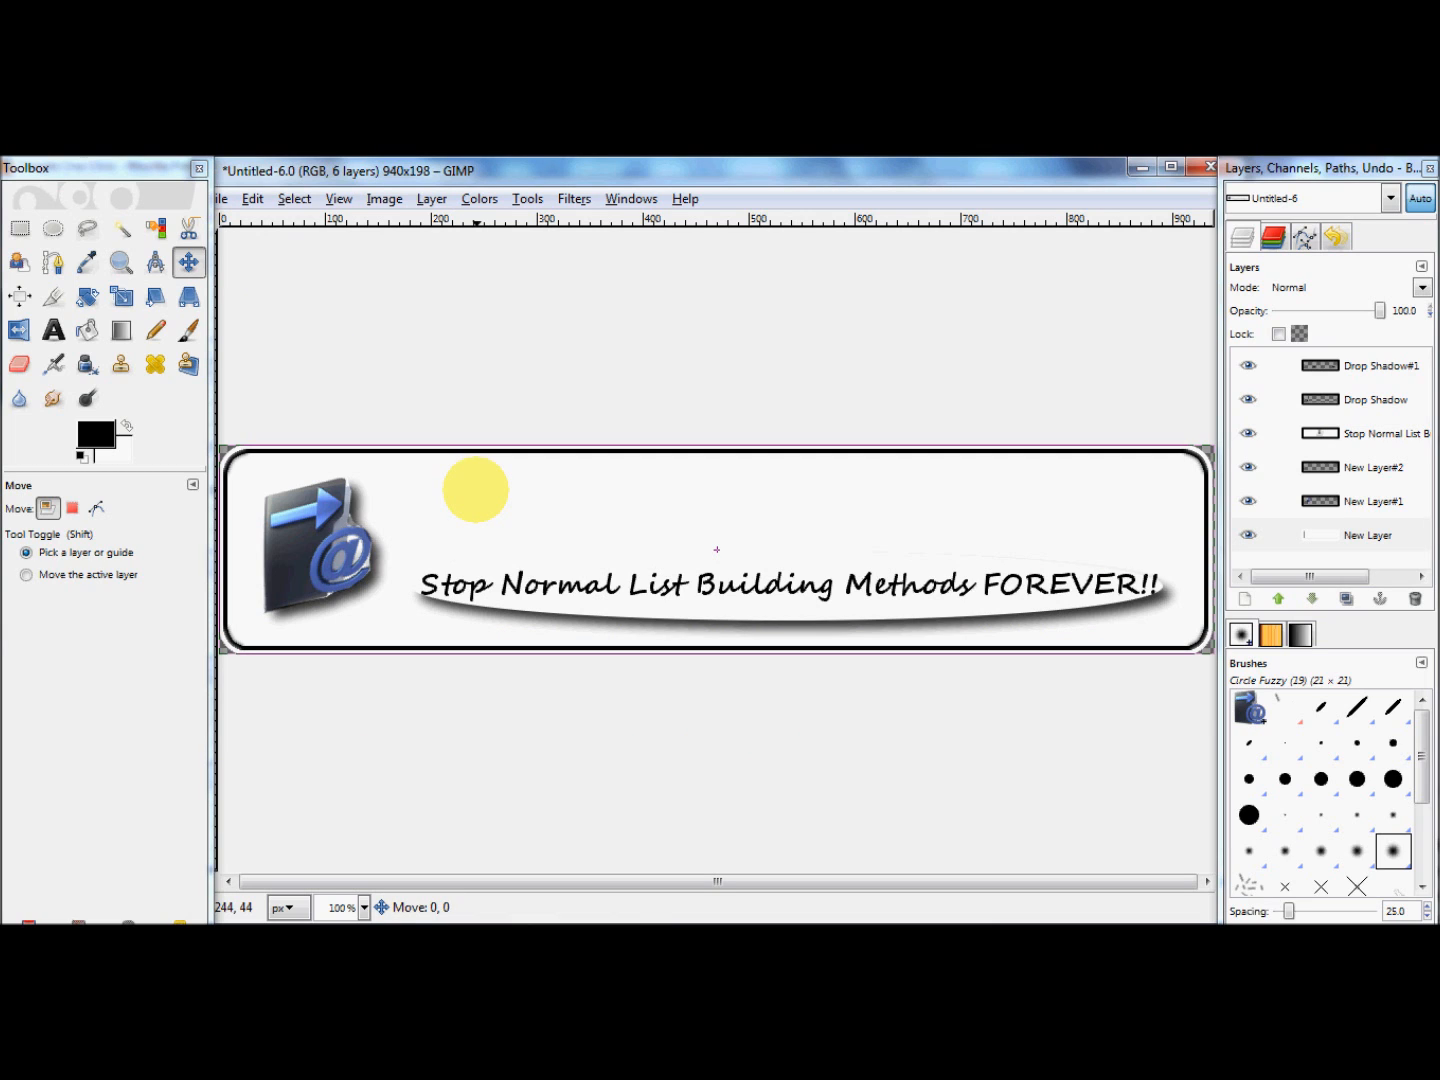
pyautogui.click(716, 581)
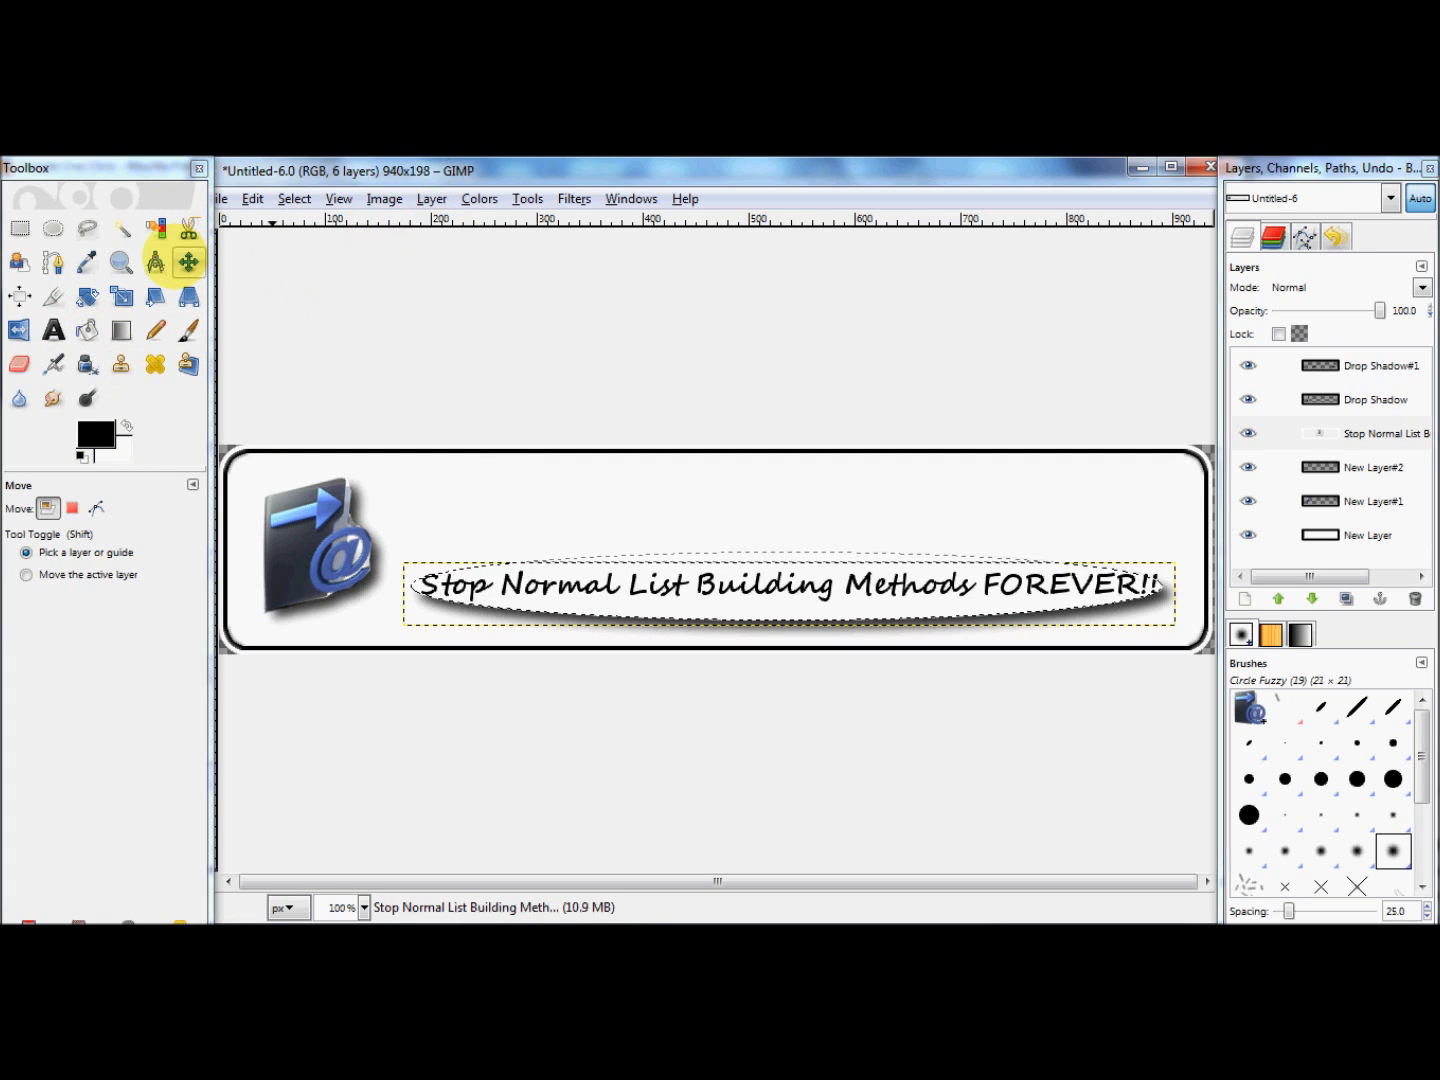
# Step: Add a text box about 740 x 81 px above the headline, beside the icon, reading "1,023 Subscribers In 27 Days"
pyautogui.click(53, 330)
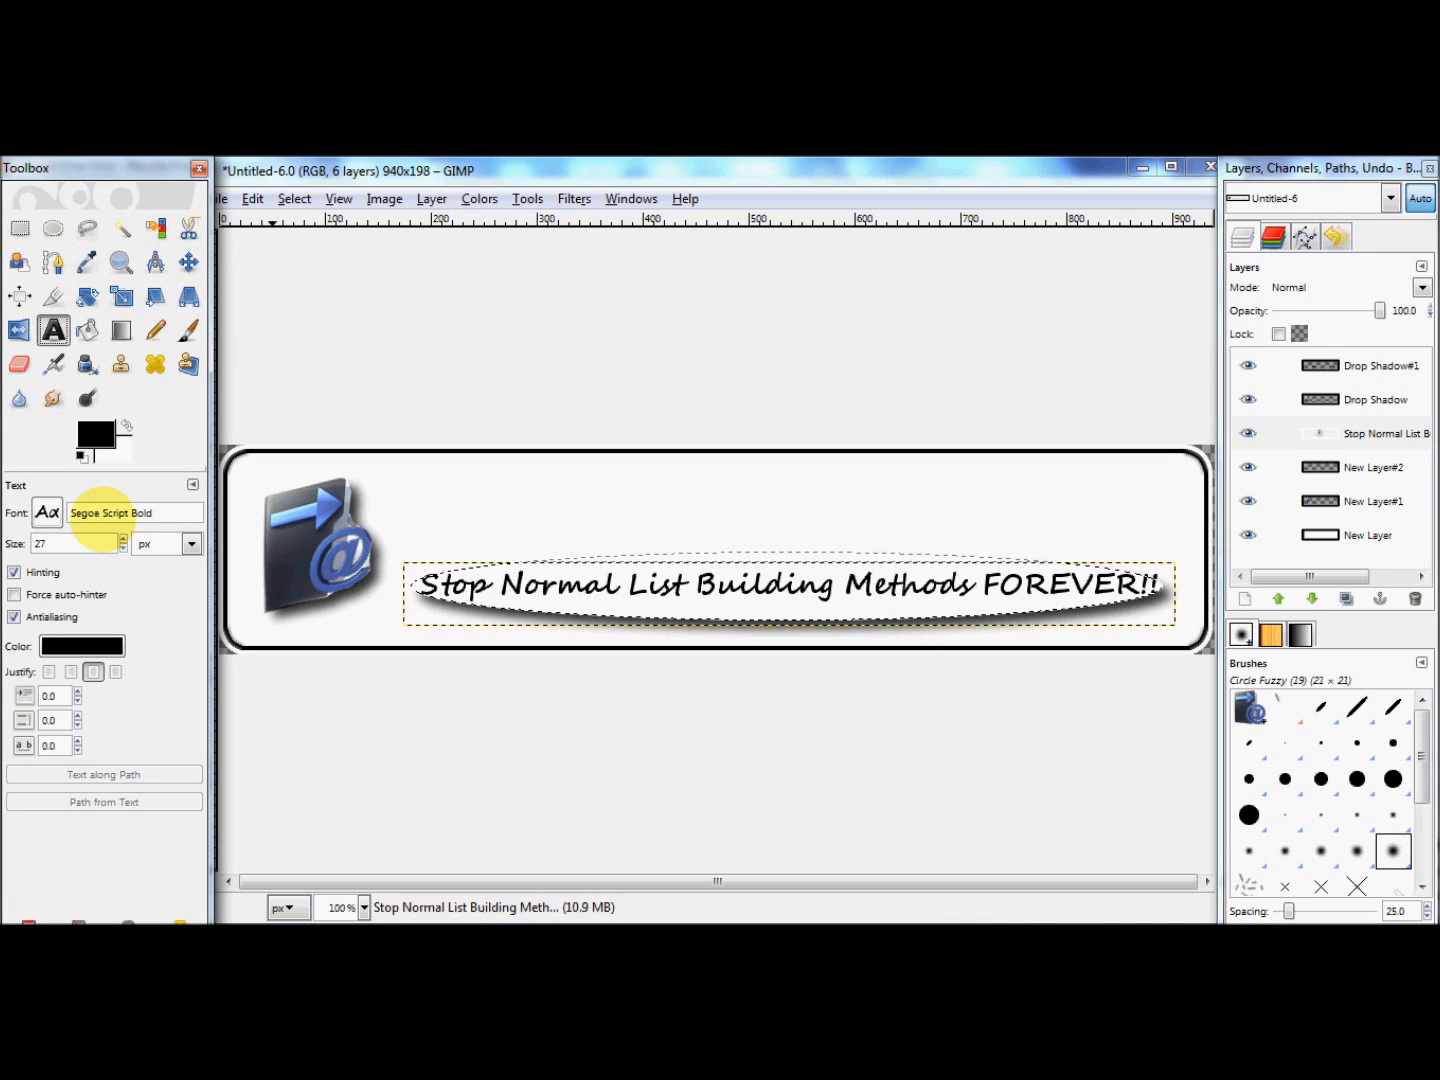
pyautogui.moveTo(403, 463); pyautogui.dragTo(1188, 551)
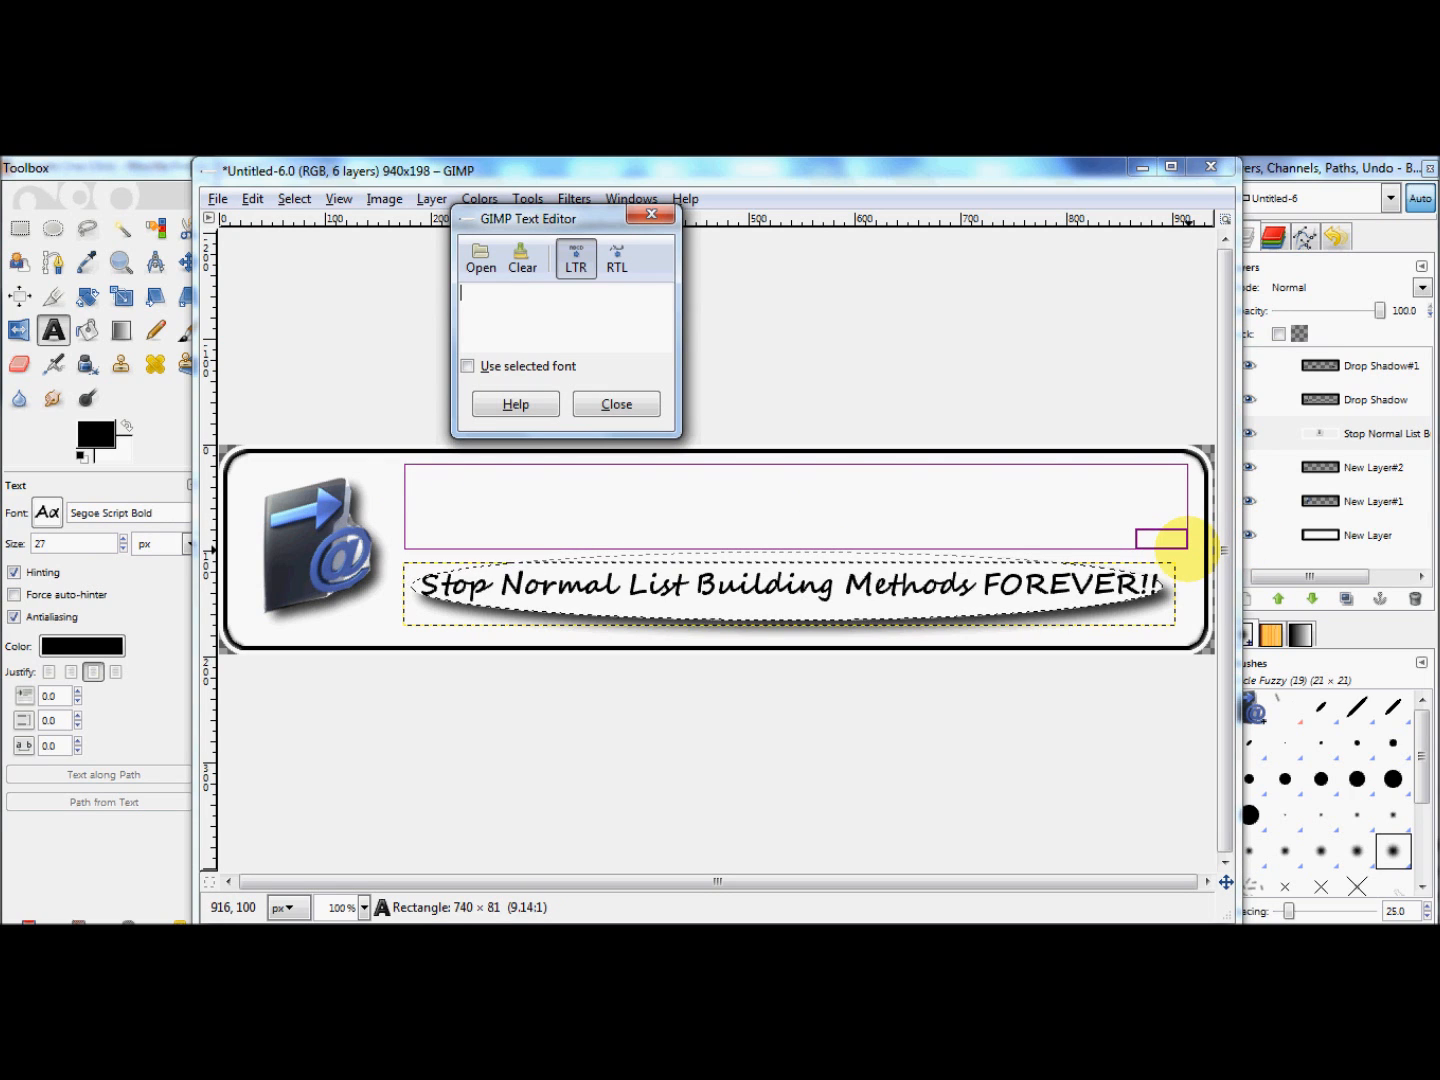
pyautogui.write('1,023')
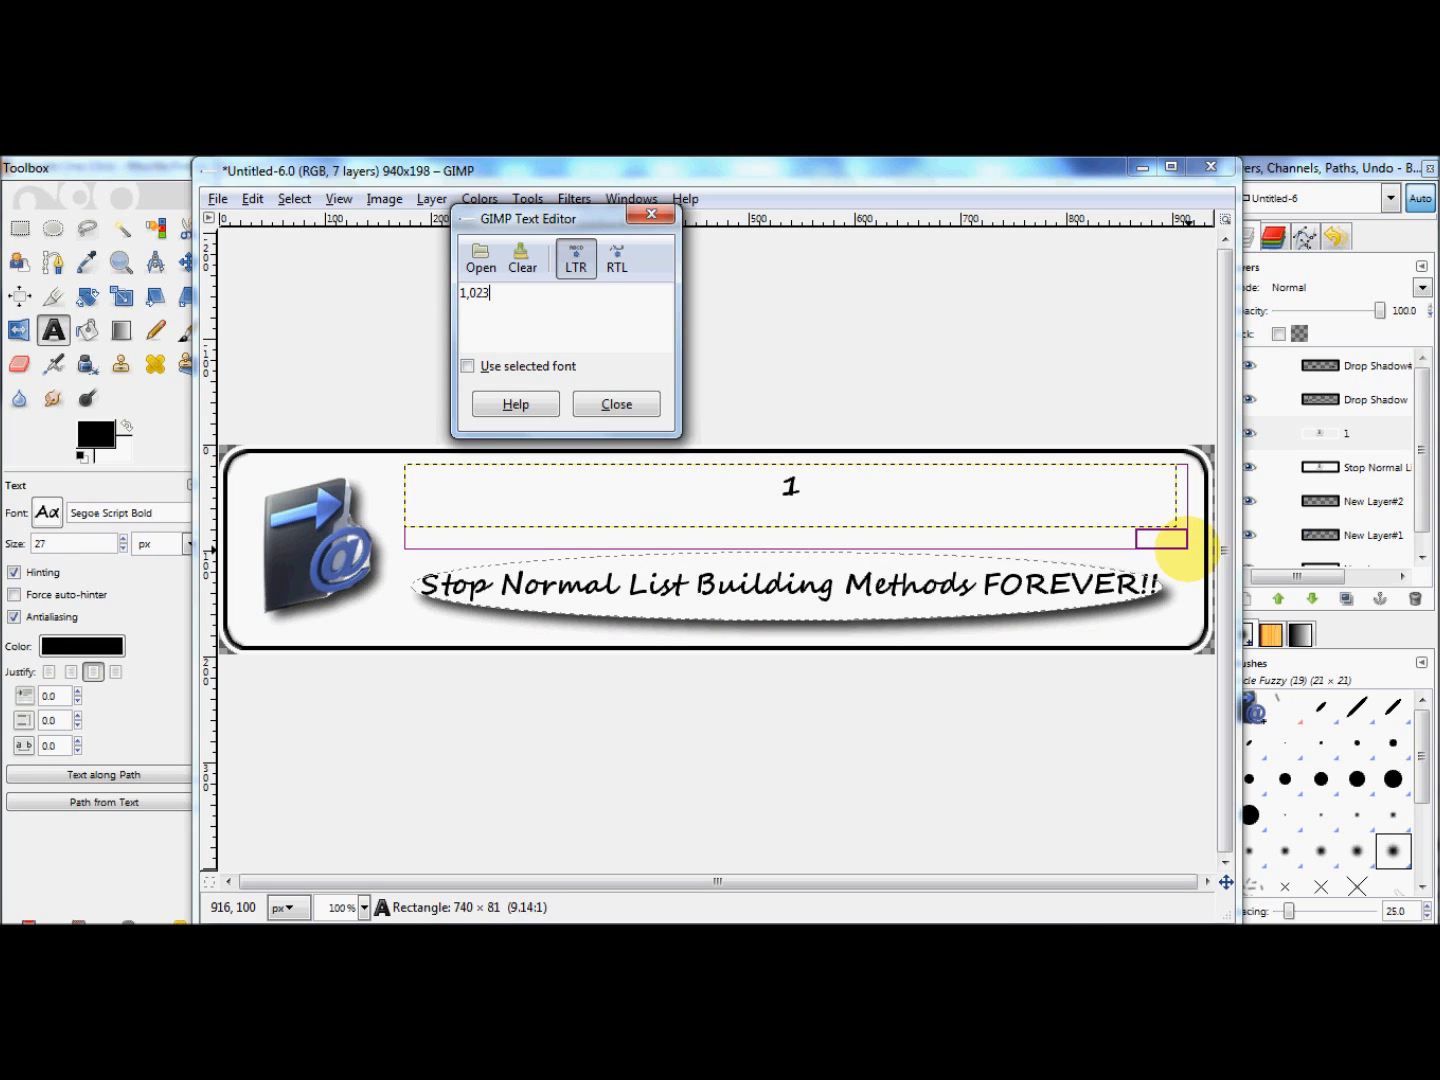
pyautogui.write(' Subscribers')
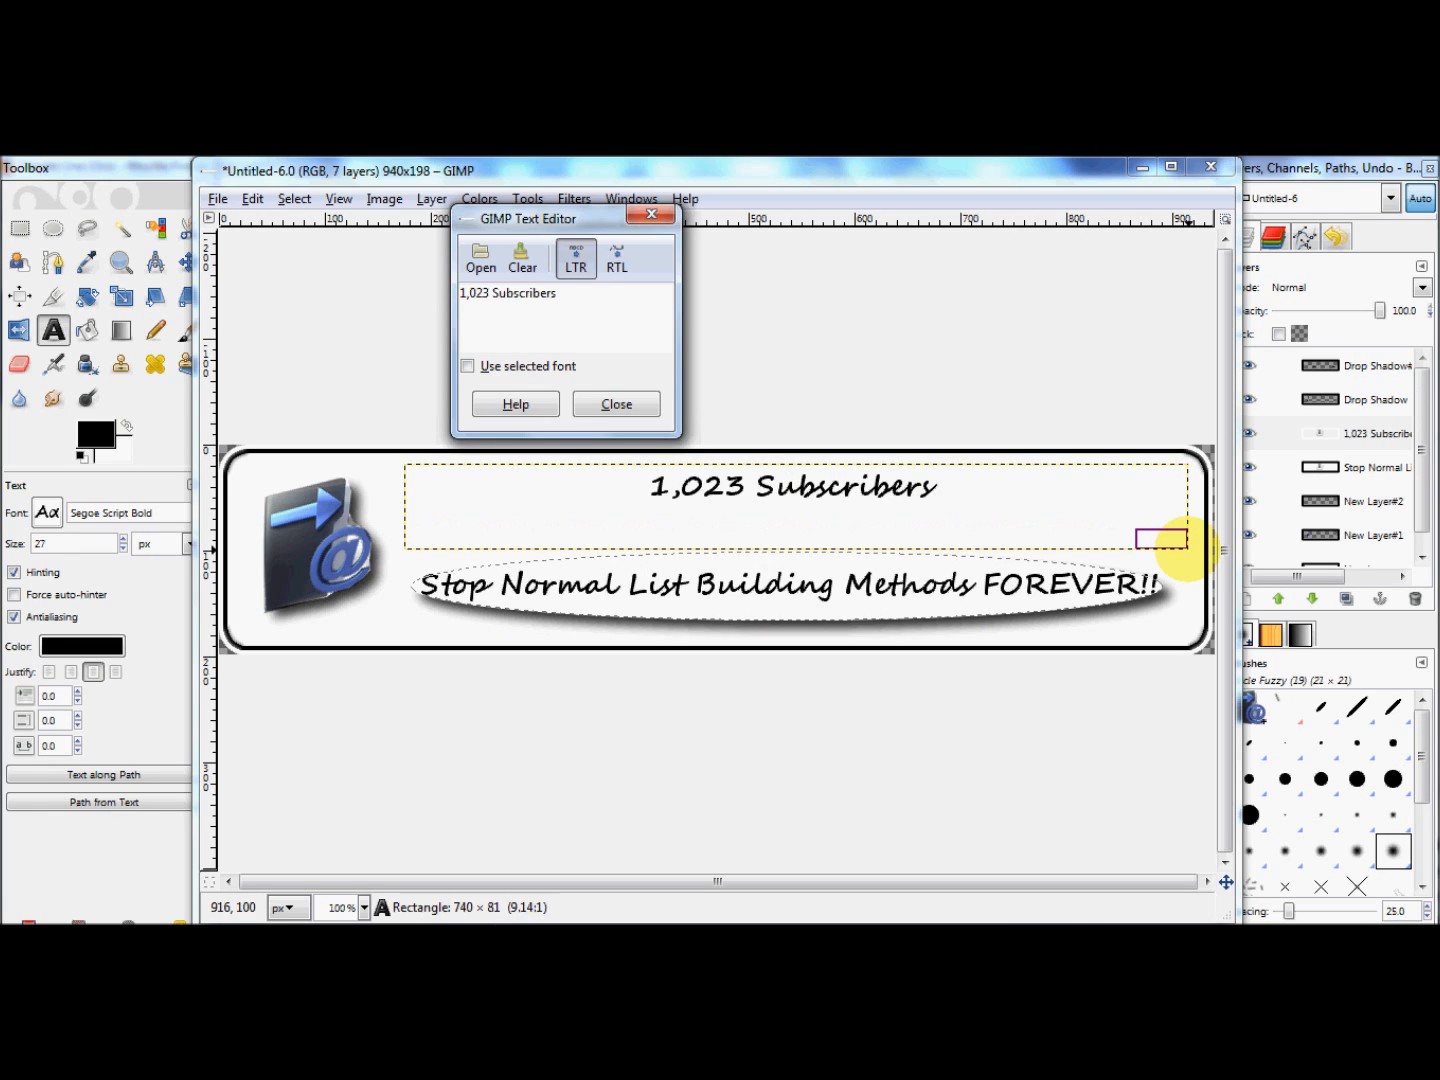
pyautogui.write(' In ')
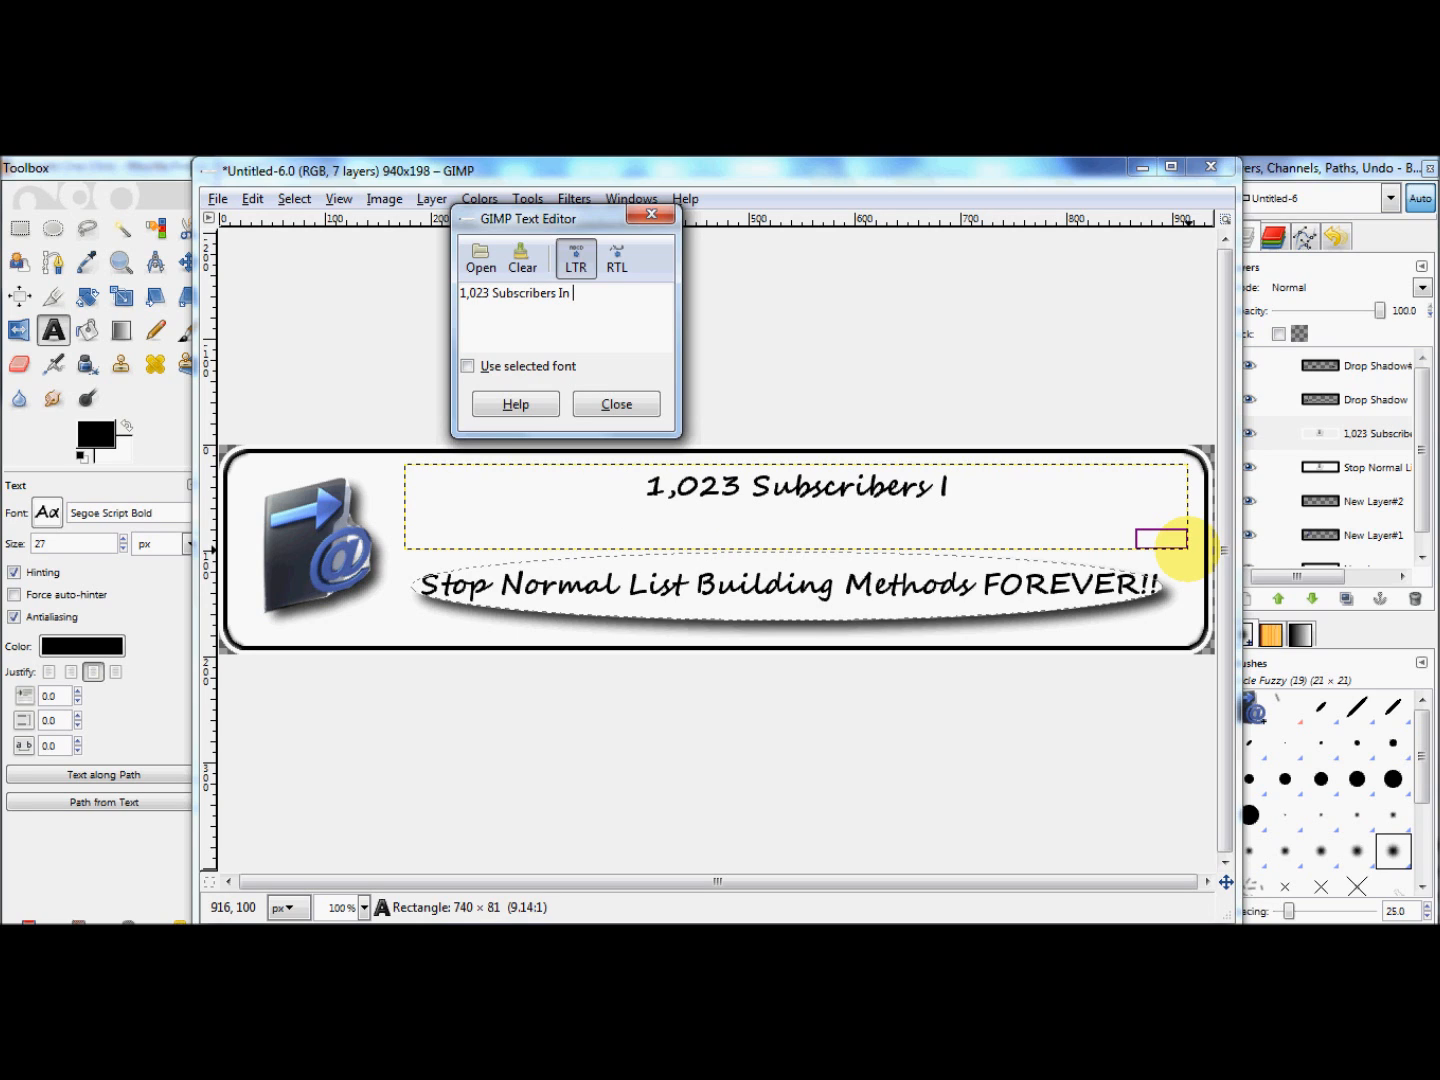
pyautogui.write('27 Day')
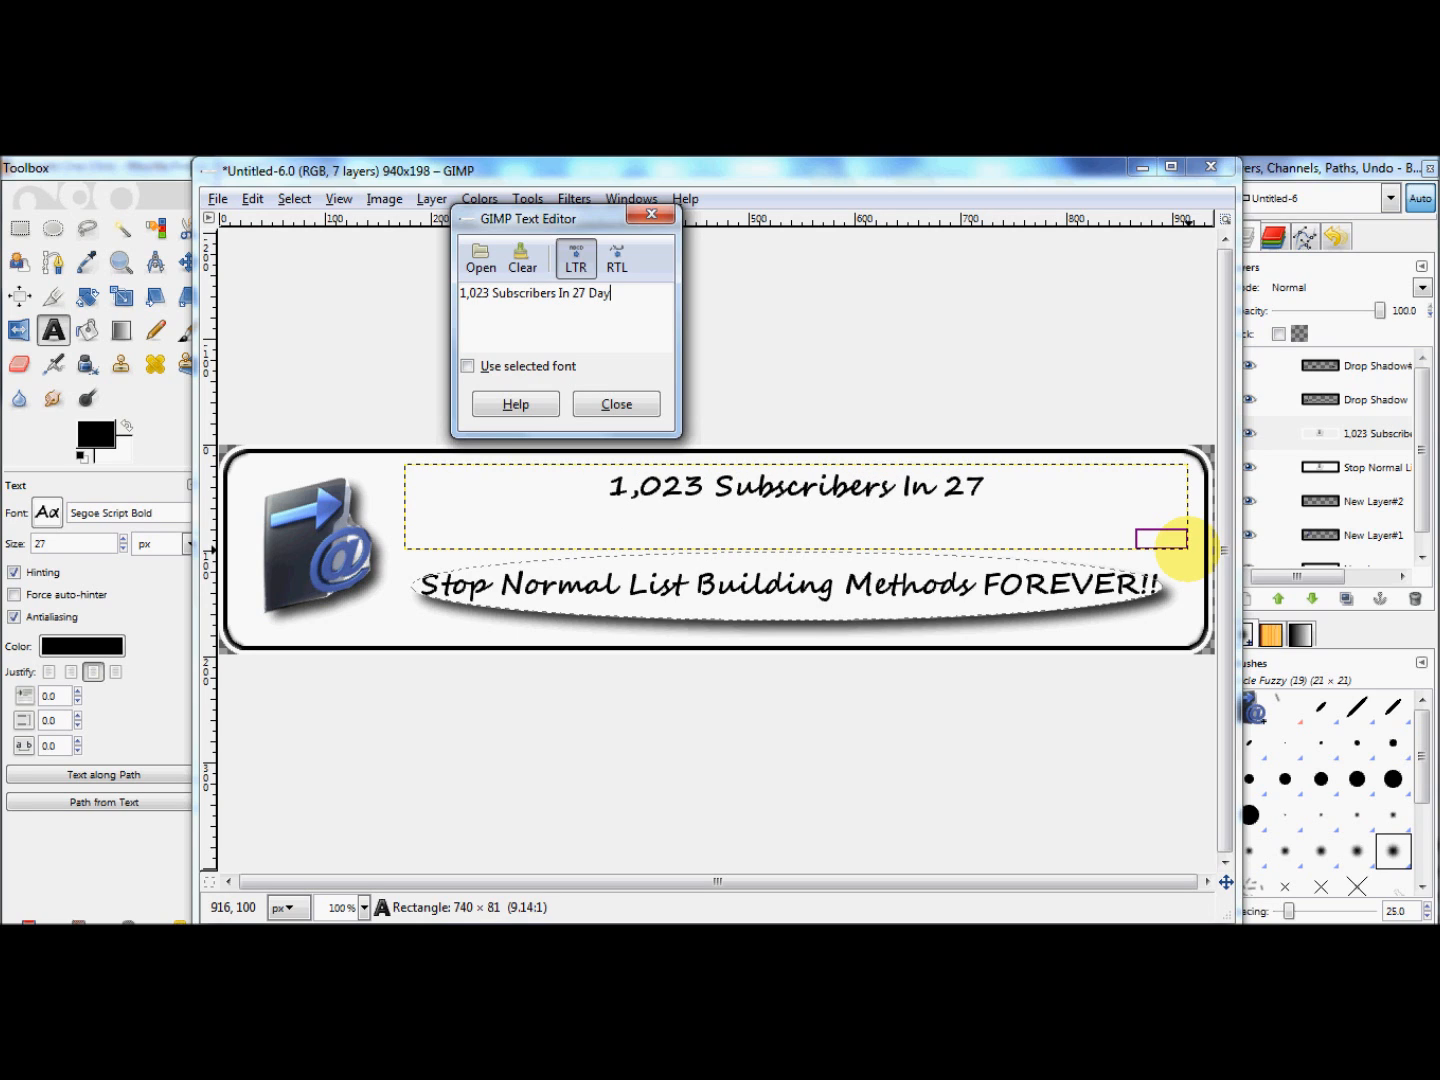
pyautogui.write('s')
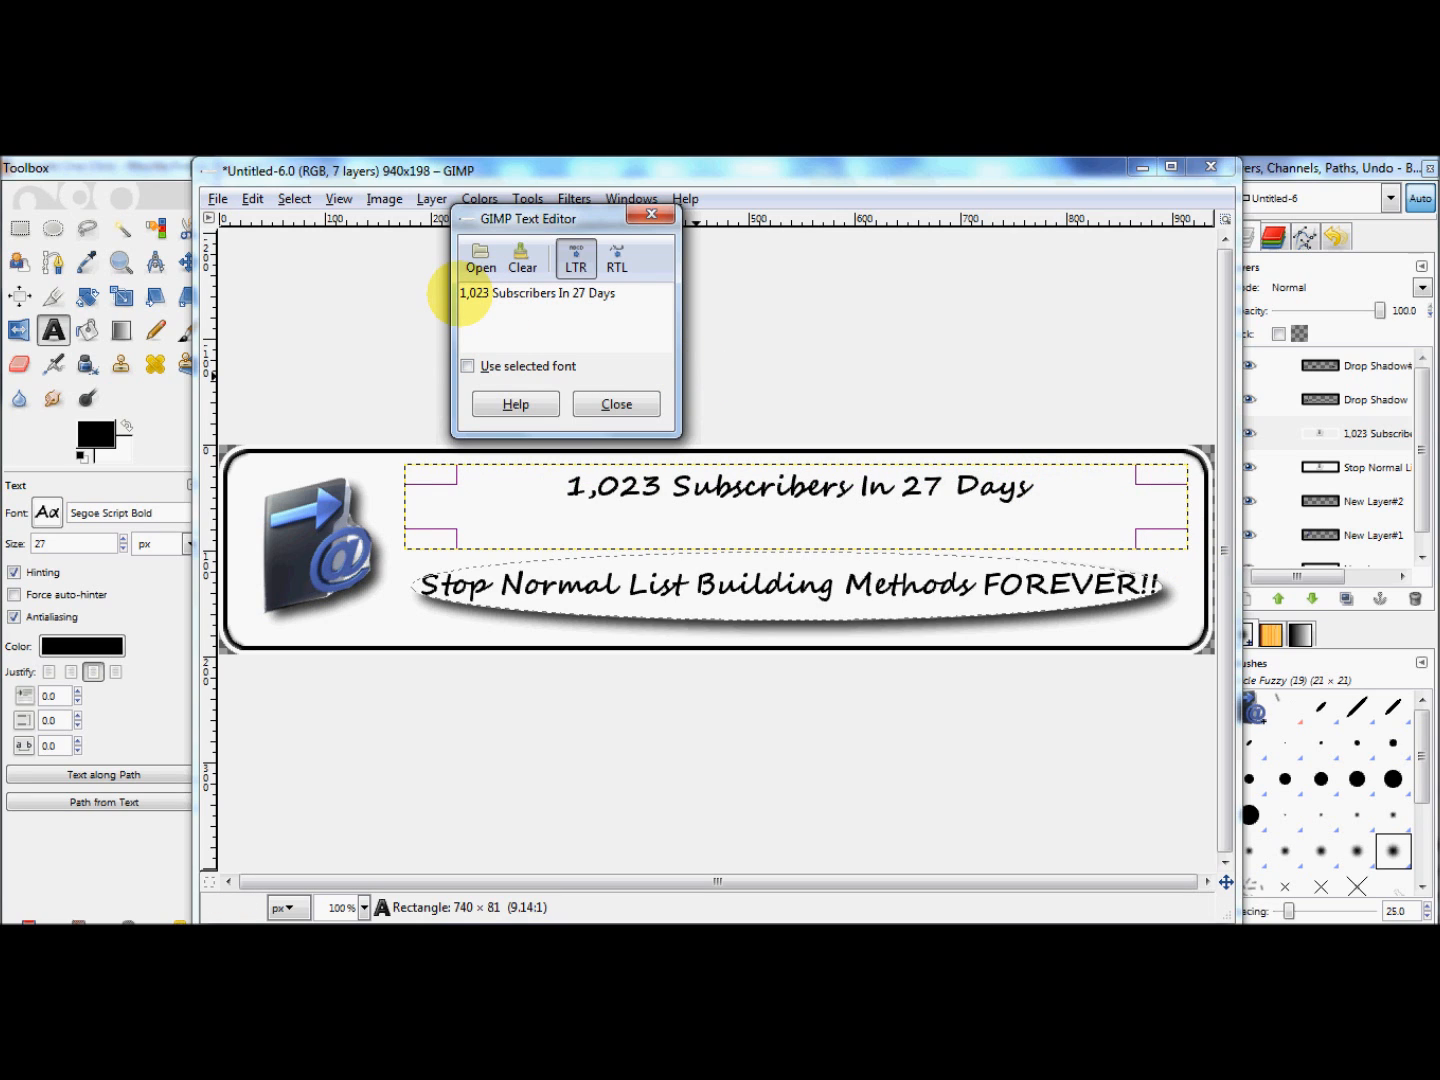
pyautogui.click(616, 404)
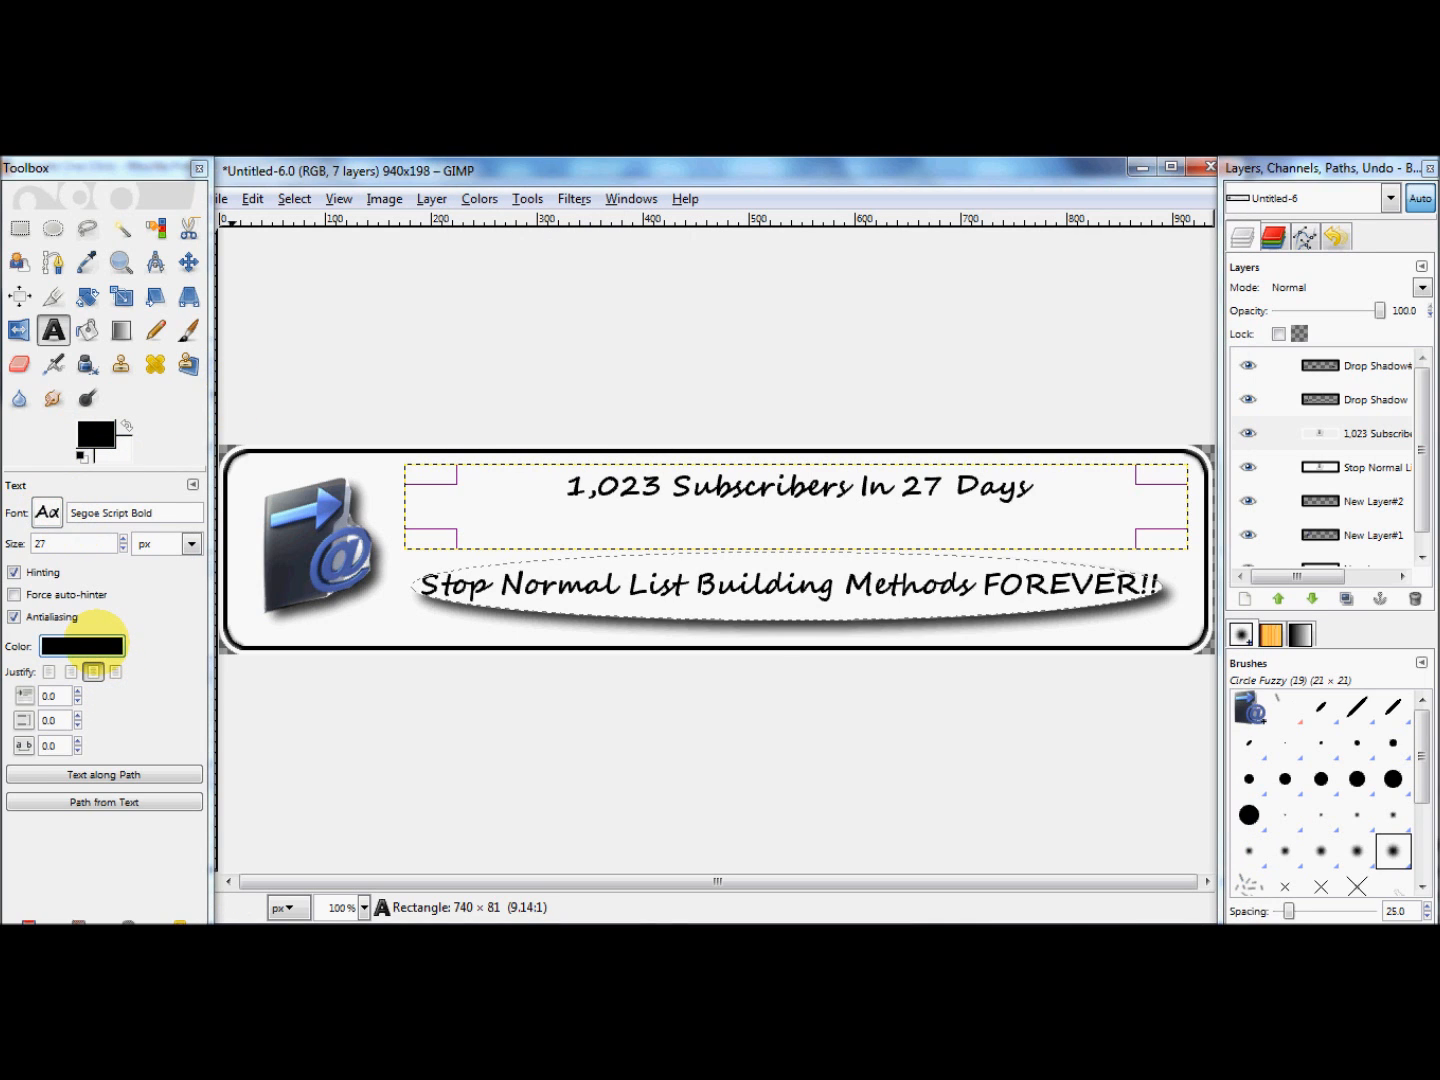
# Step: Set the color of the "1,023 Subscribers In 27 Days" text to dark blue using a saved color swatch
pyautogui.click(97, 632)
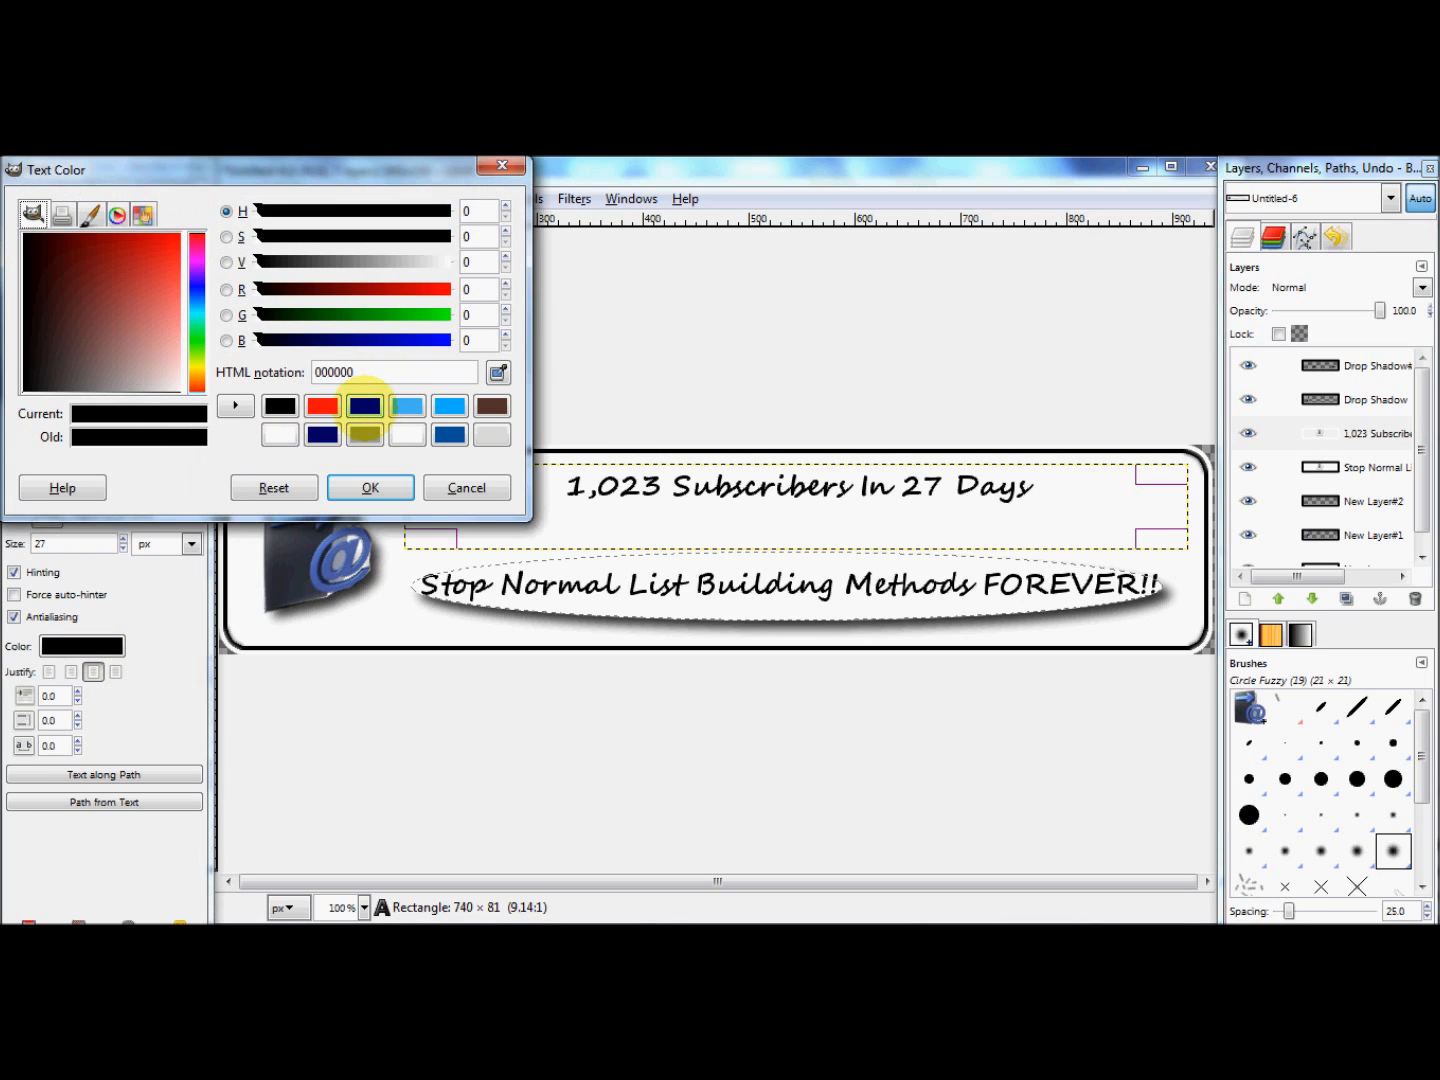
pyautogui.click(365, 405)
pyautogui.click(366, 487)
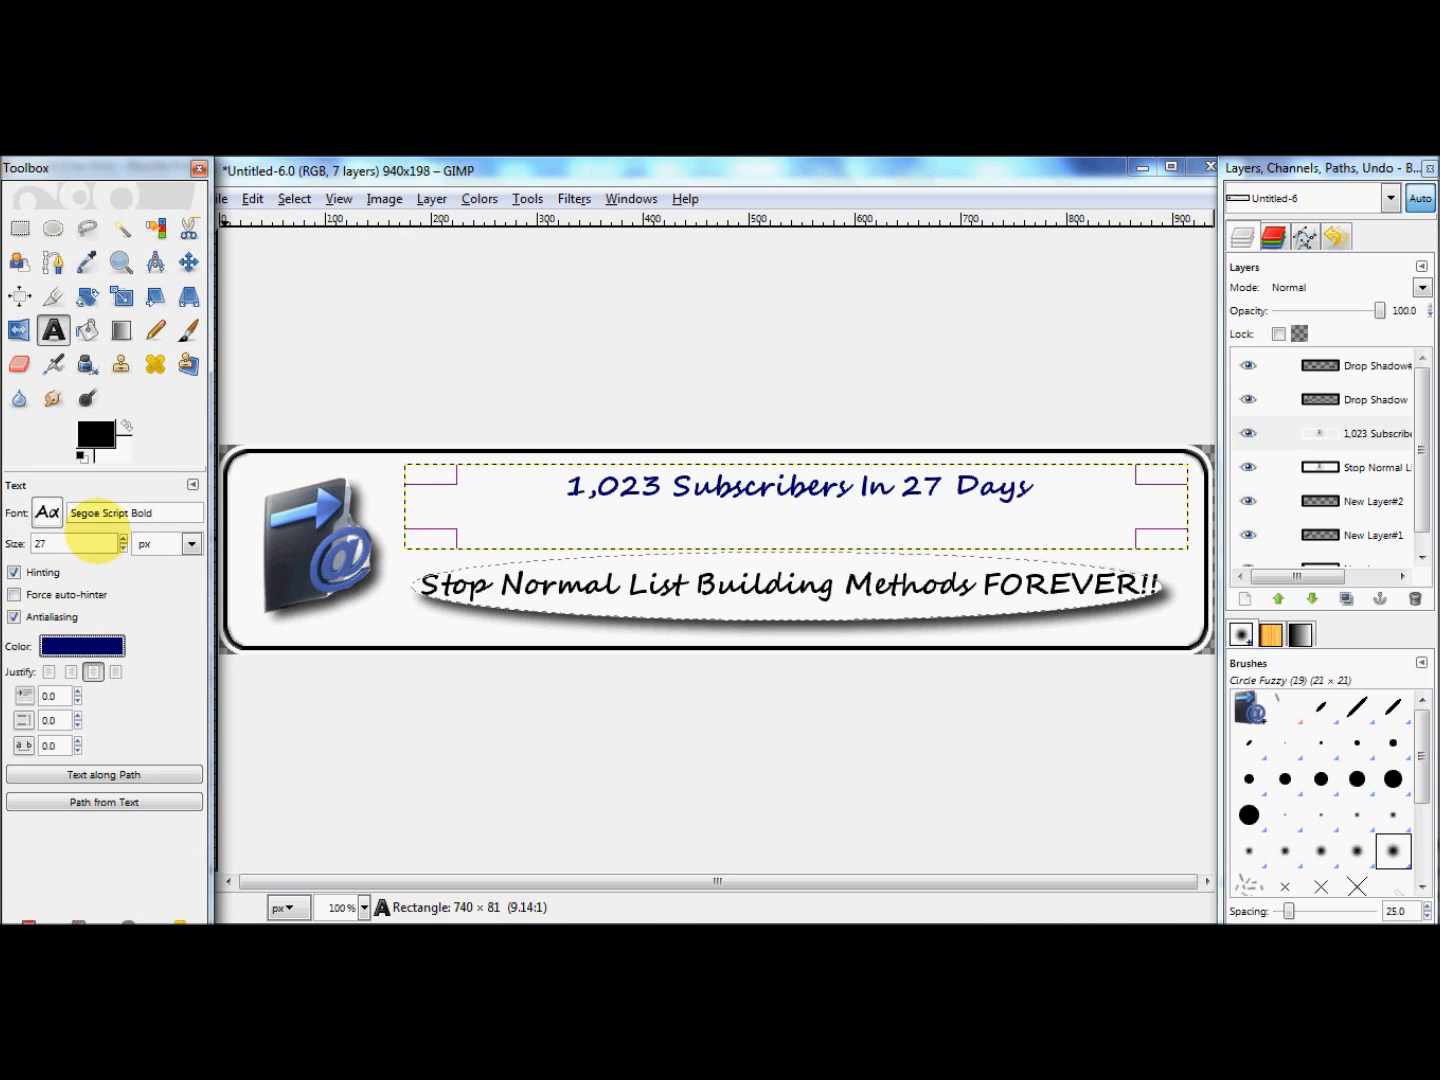
# Step: Open the font choices for the "1,023 Subscribers In 27 Days" text
pyautogui.click(48, 513)
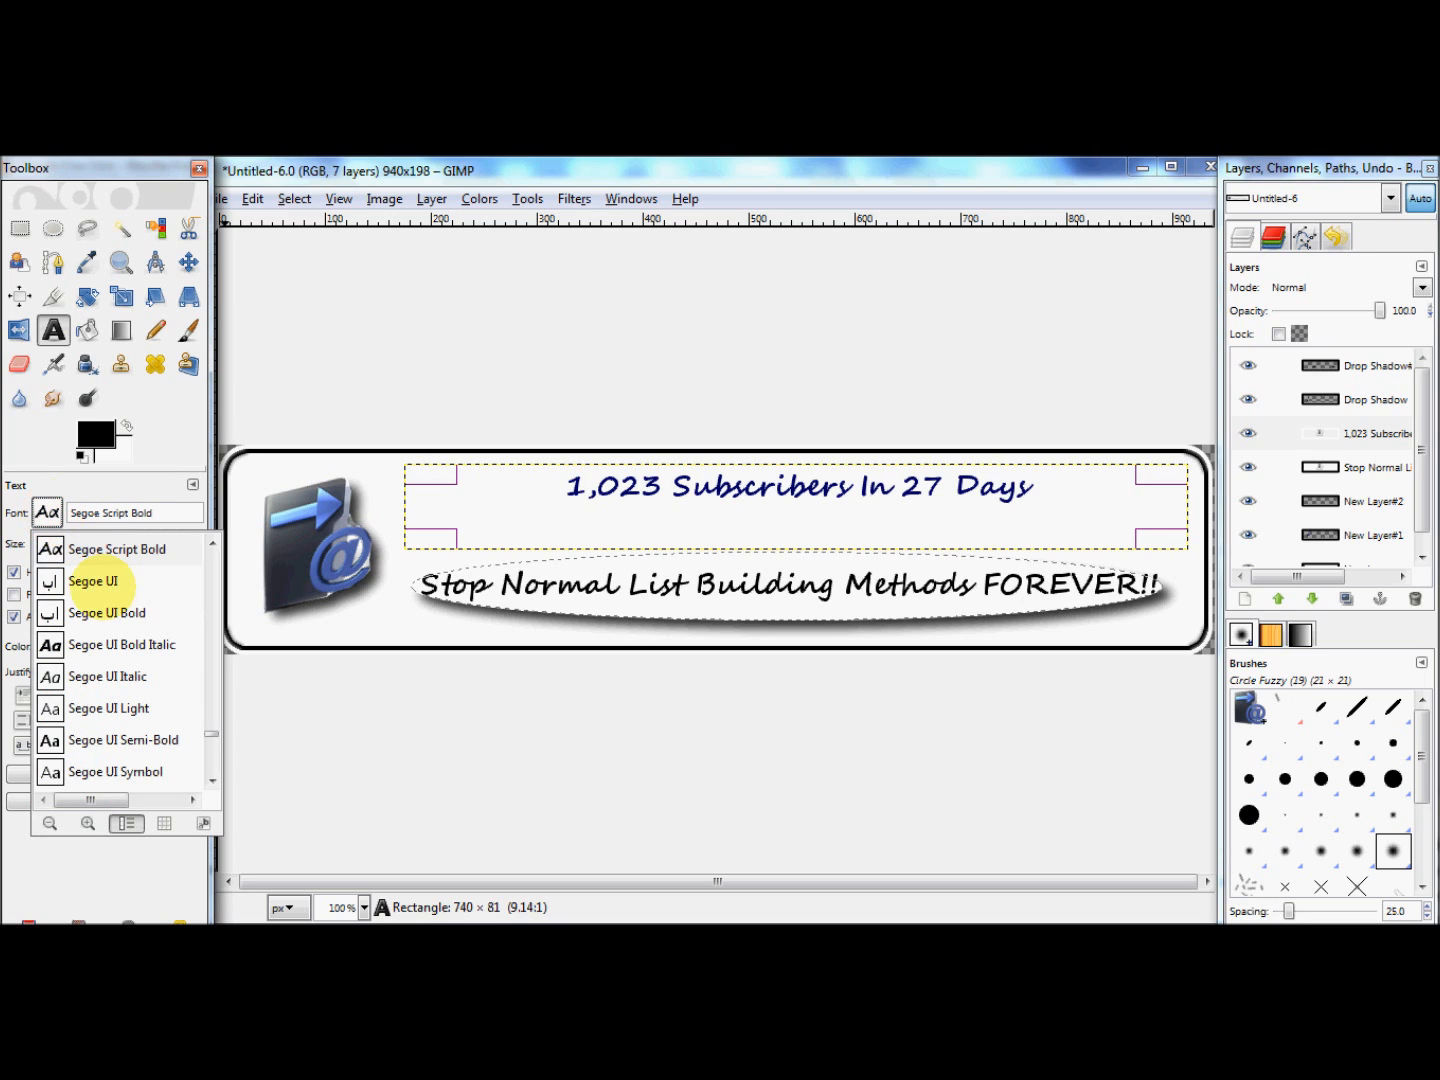